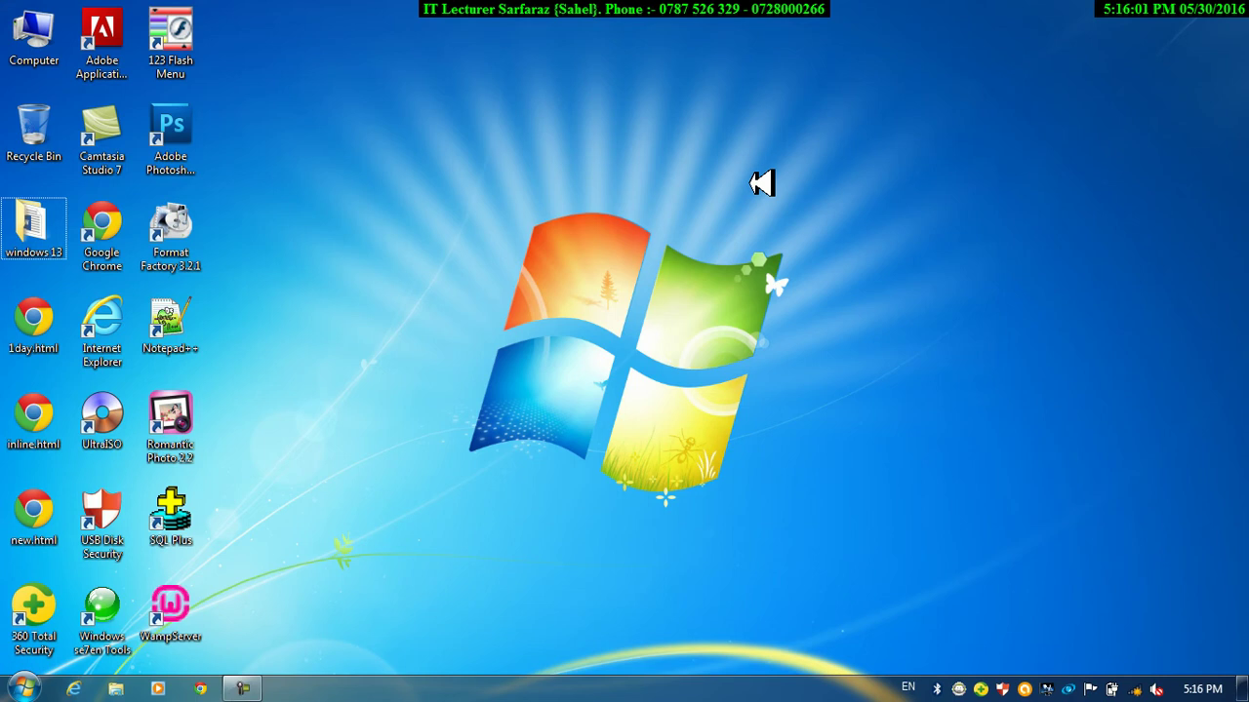
- Launch Notepad with a new blank document
key("super+r")
type("not")
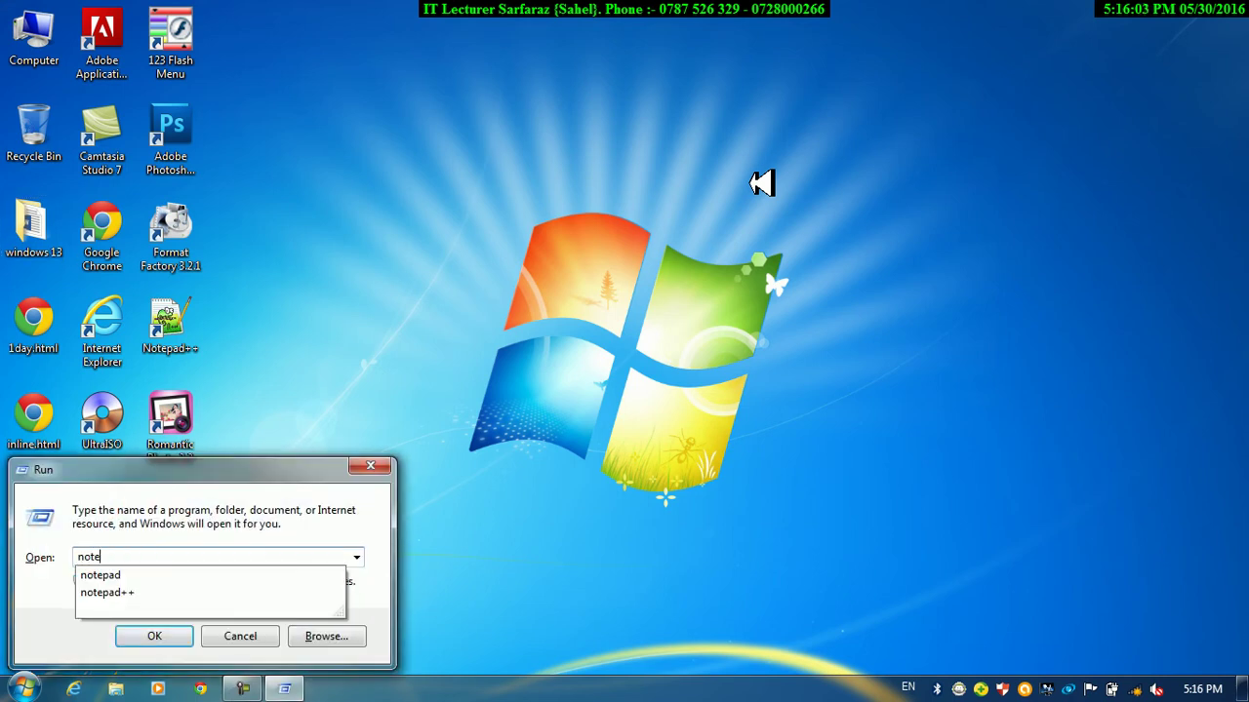
key("Return")
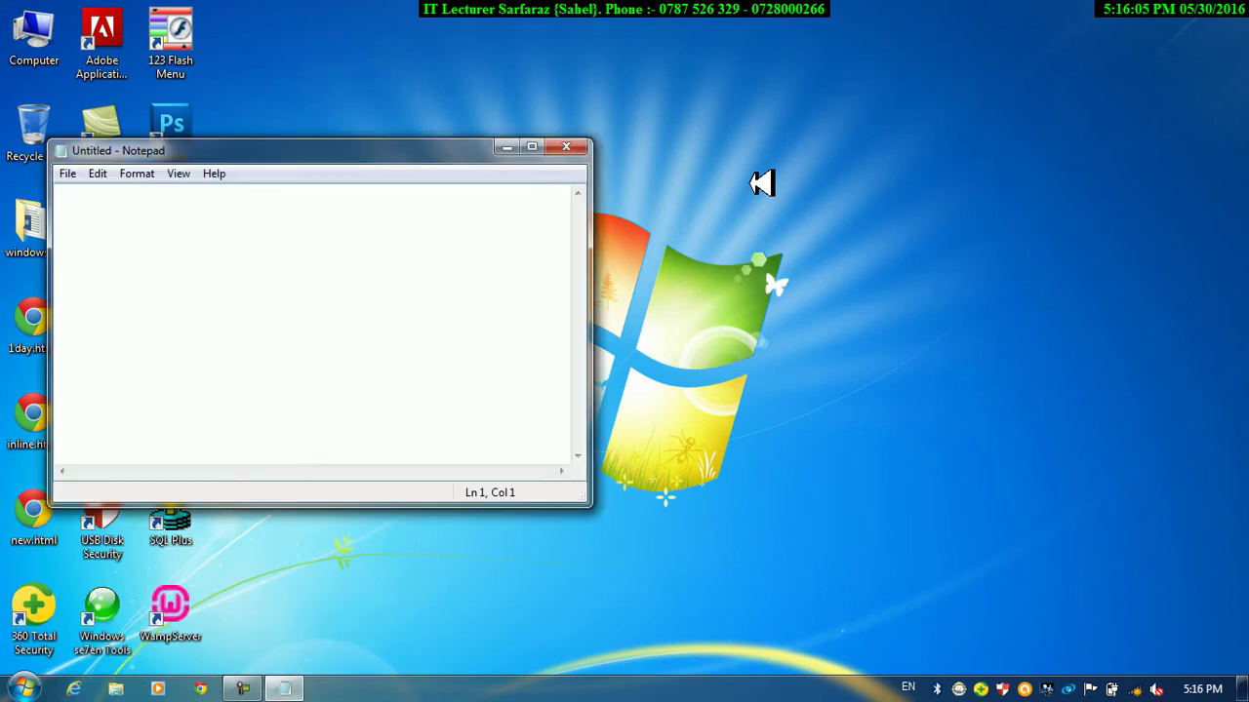
- Maximize the Notepad window and write "2 day program flasH CC" as the first line
type("2 day")
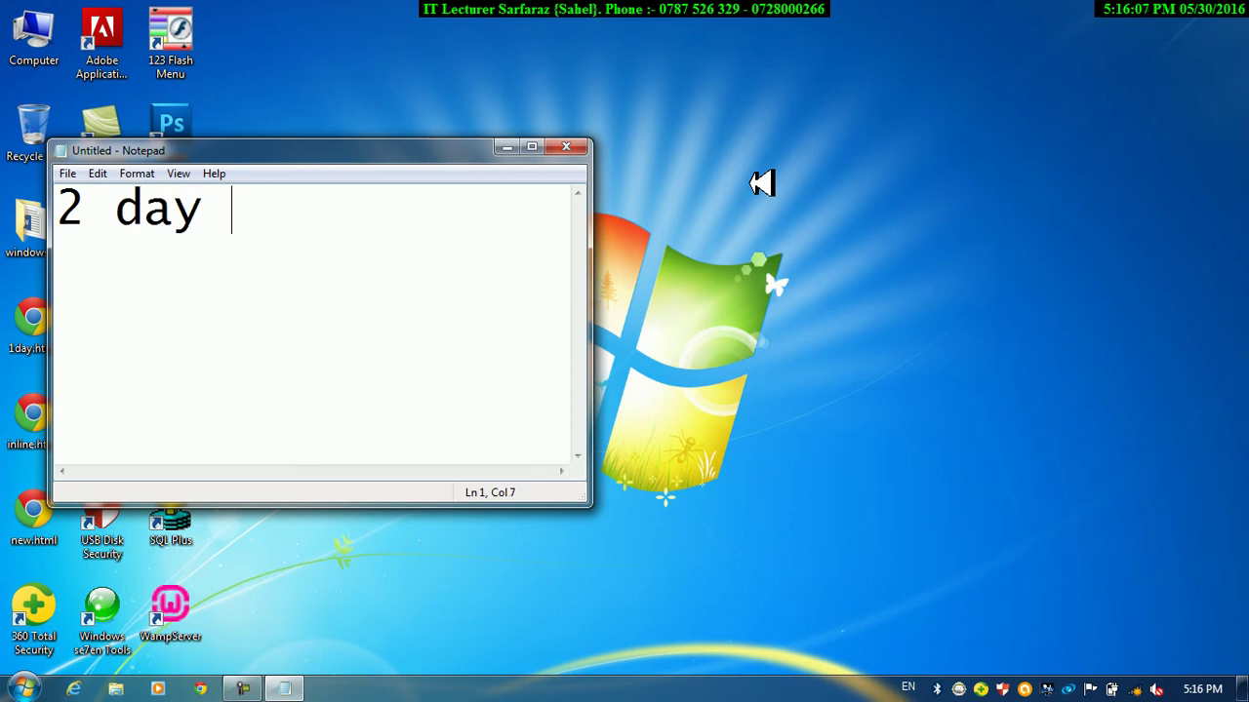
left_click(528, 147)
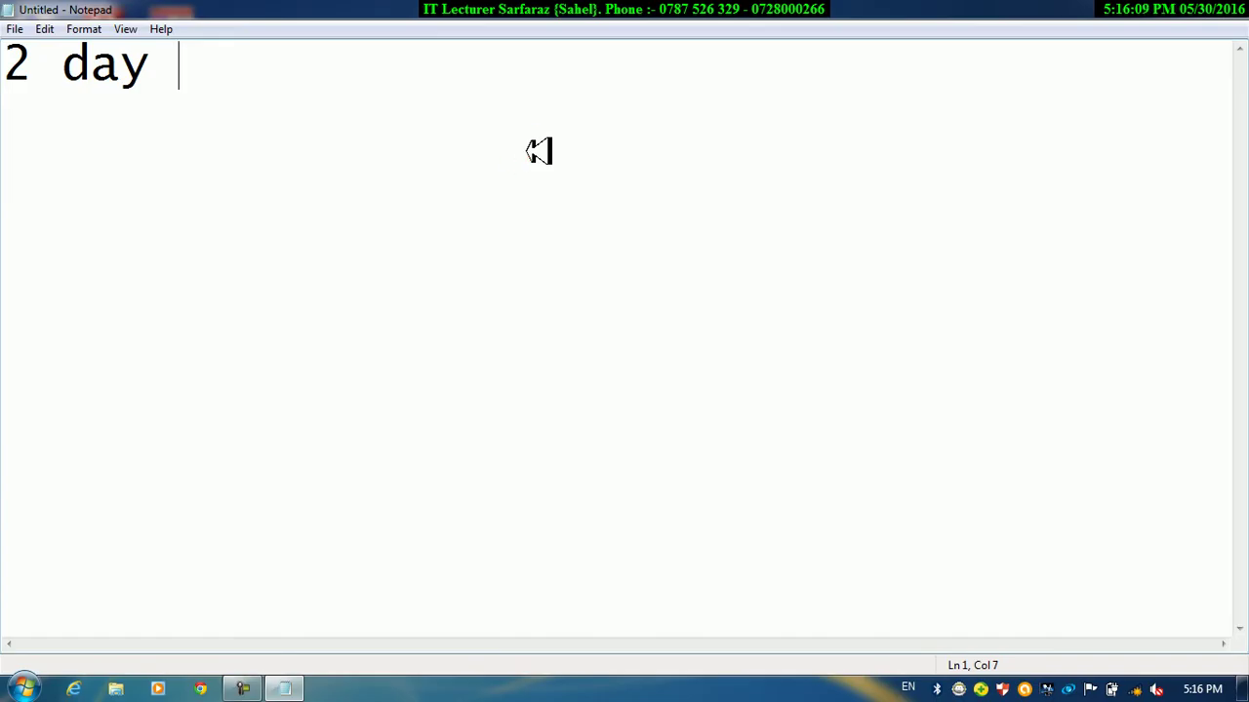
type("program cla")
key("BackSpace")
key("BackSpace")
key("BackSpace")
type("fa")
key("BackSpace")
type("lassh C")
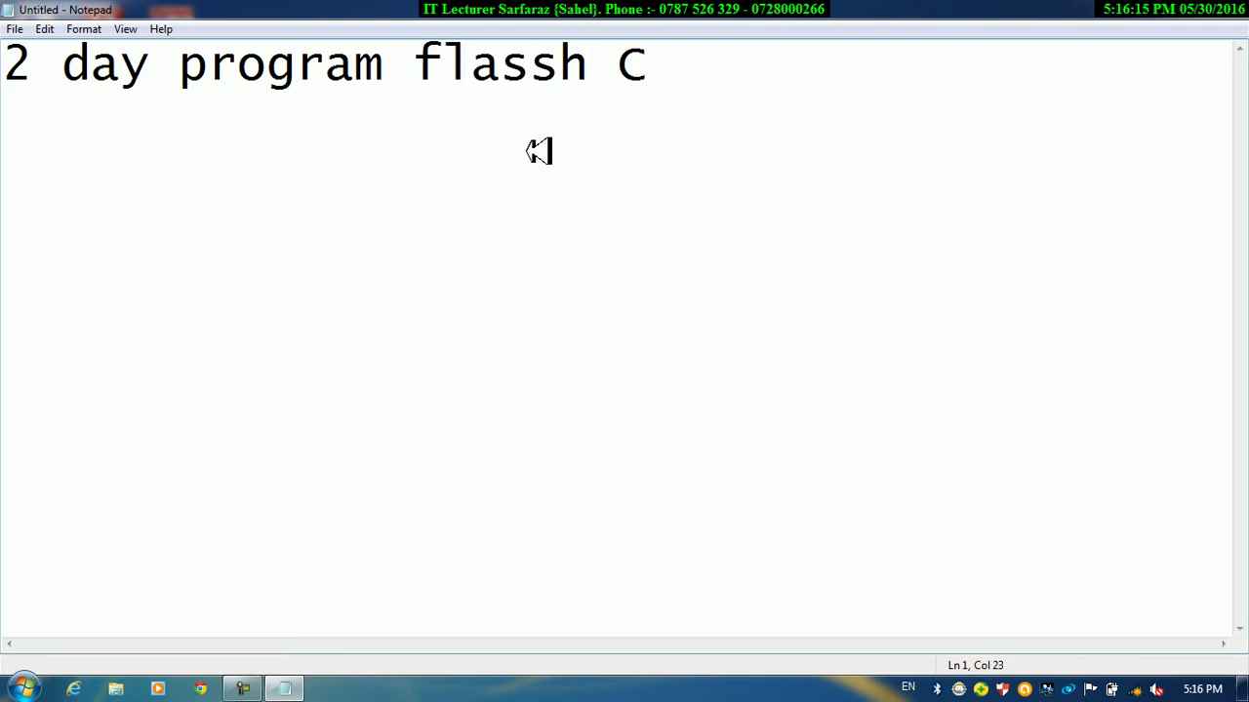
key("BackSpace")
key("BackSpace")
key("BackSpace")
key("BackSpace")
type("H ")
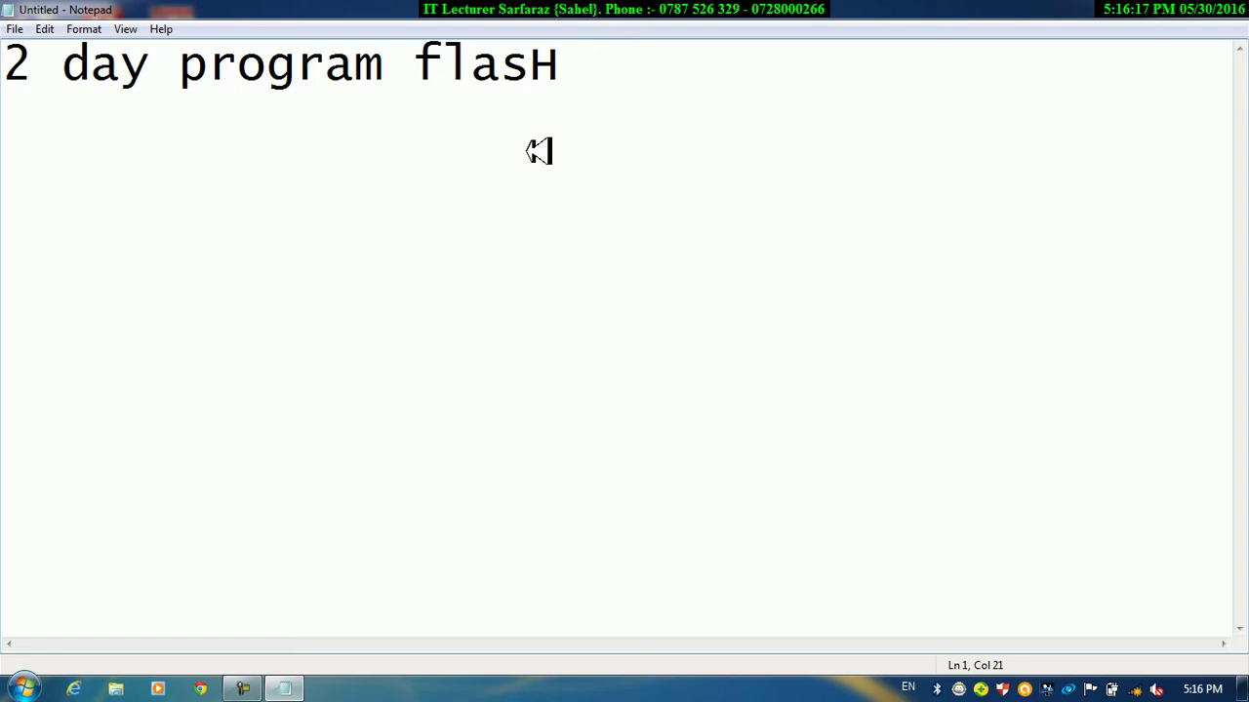
type("CS")
key("BackSpace")
type("F")
key("Return")
key("BackSpace")
key("BackSpace")
type("C")
key("Return")
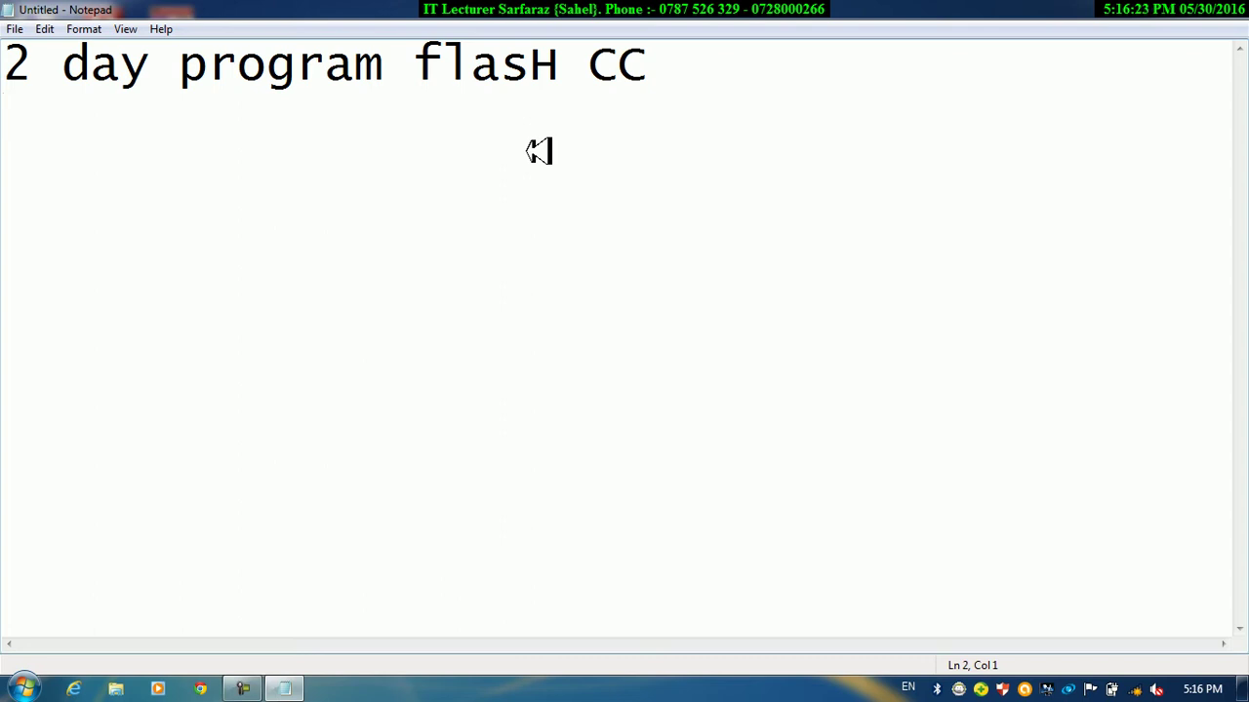
- Add the line "topic :- basic animation", insert the current time and date below it, and minimize the note
type("topic")
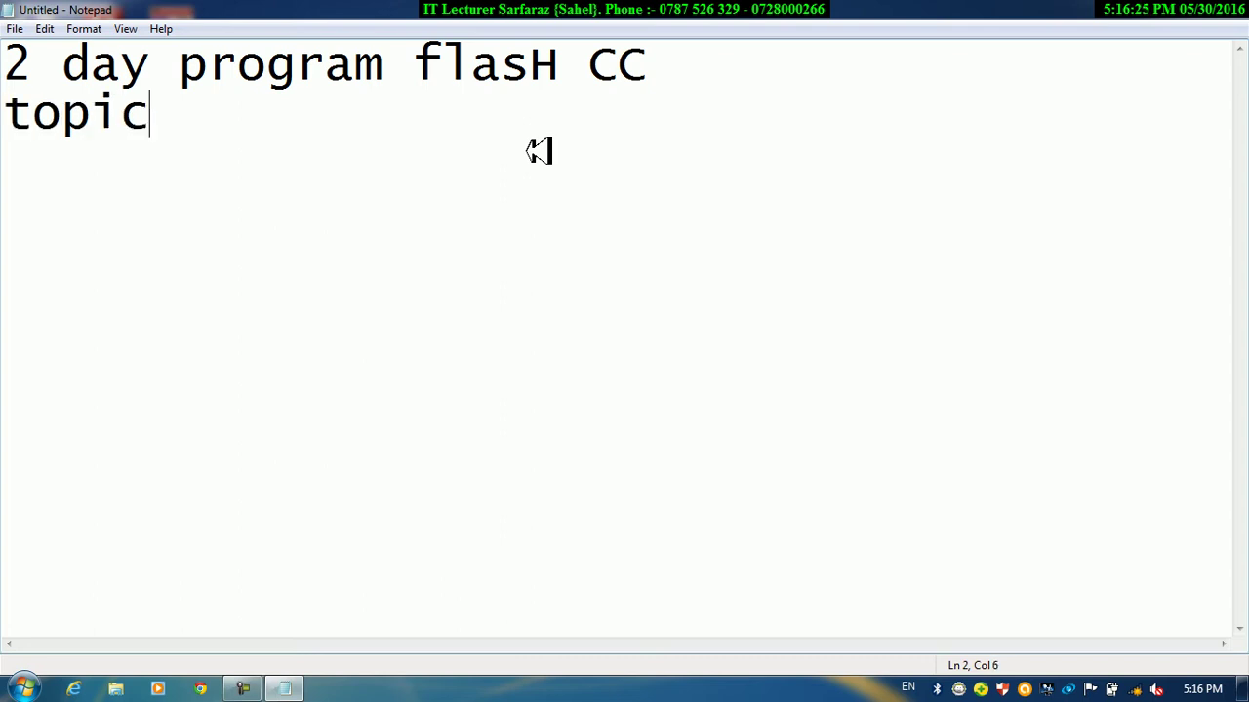
type(" :- basic animation")
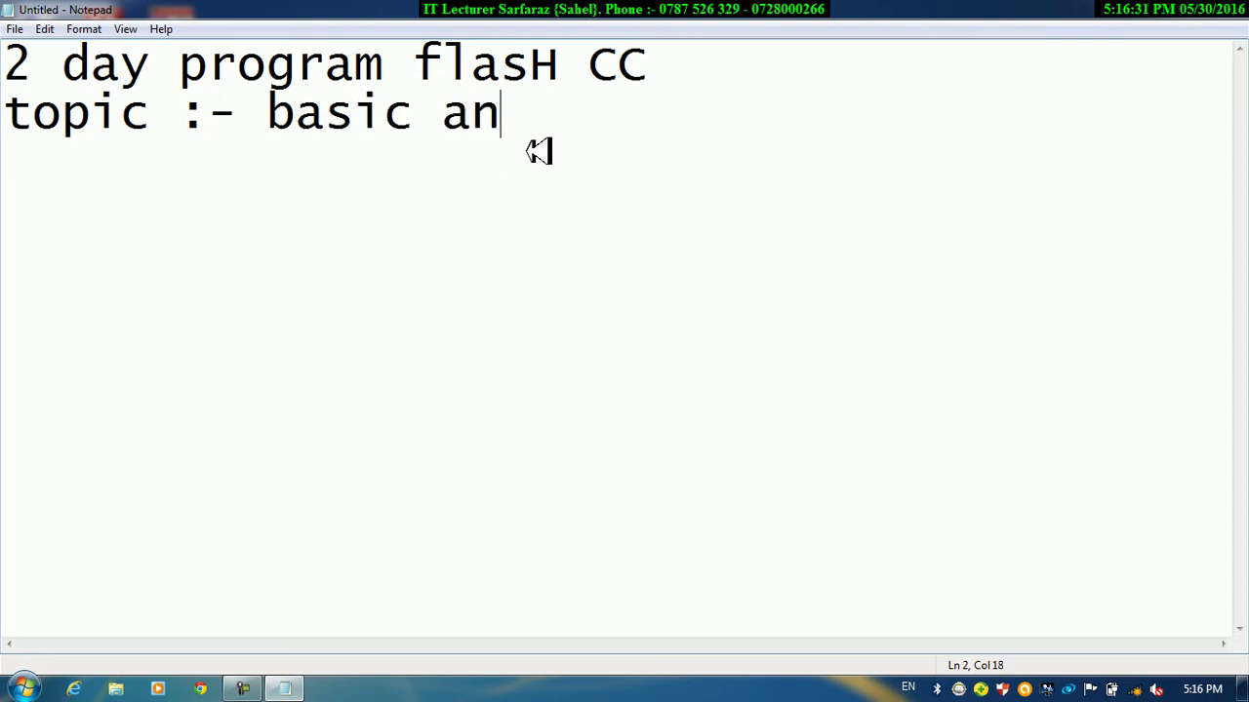
key("Return")
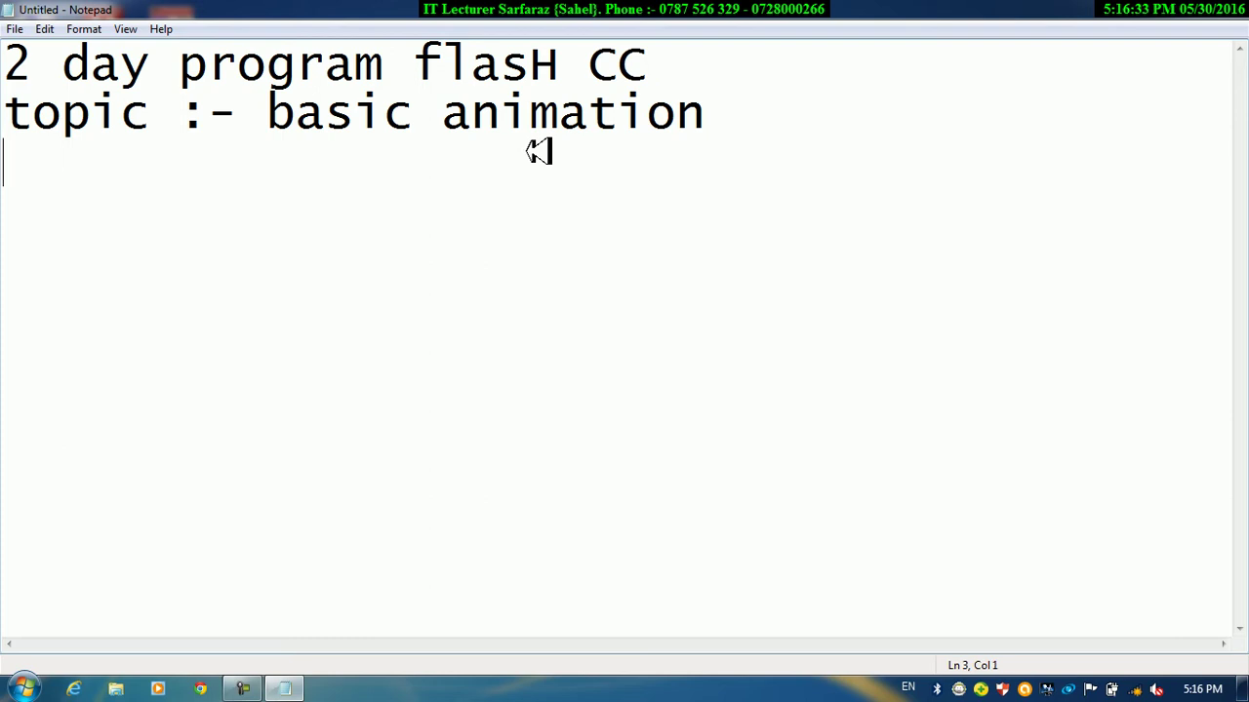
key("F5")
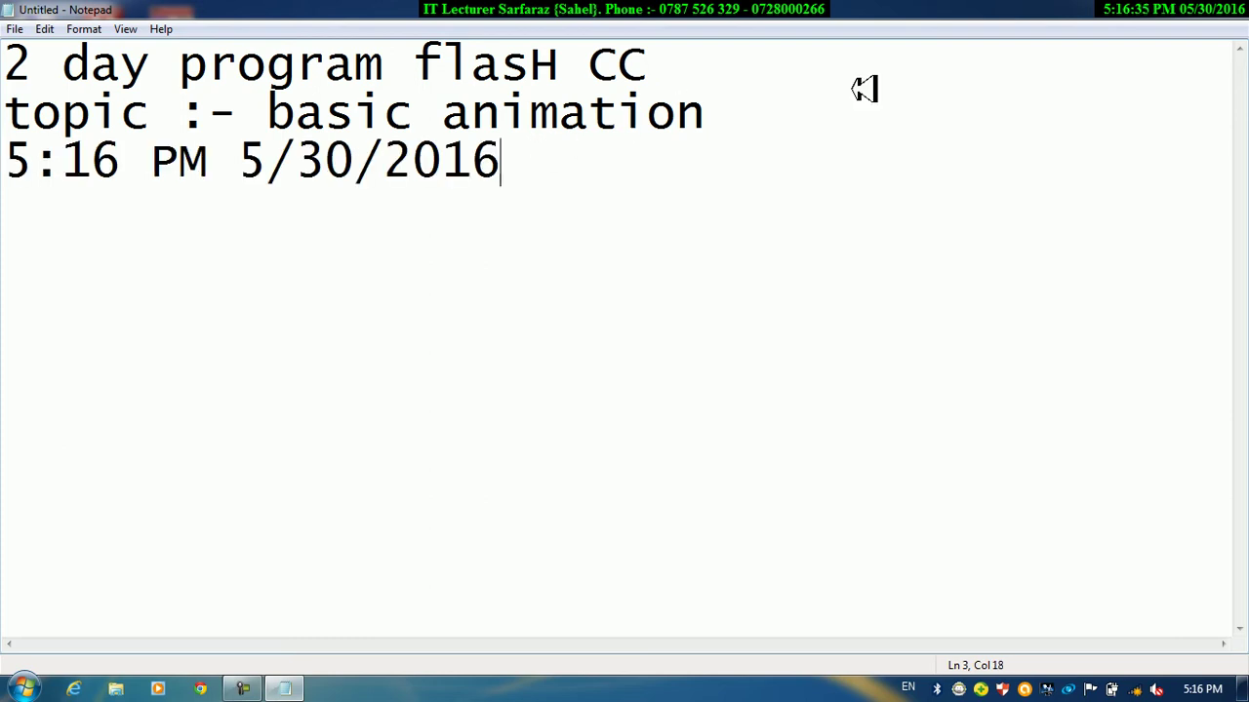
left_click(1165, 9)
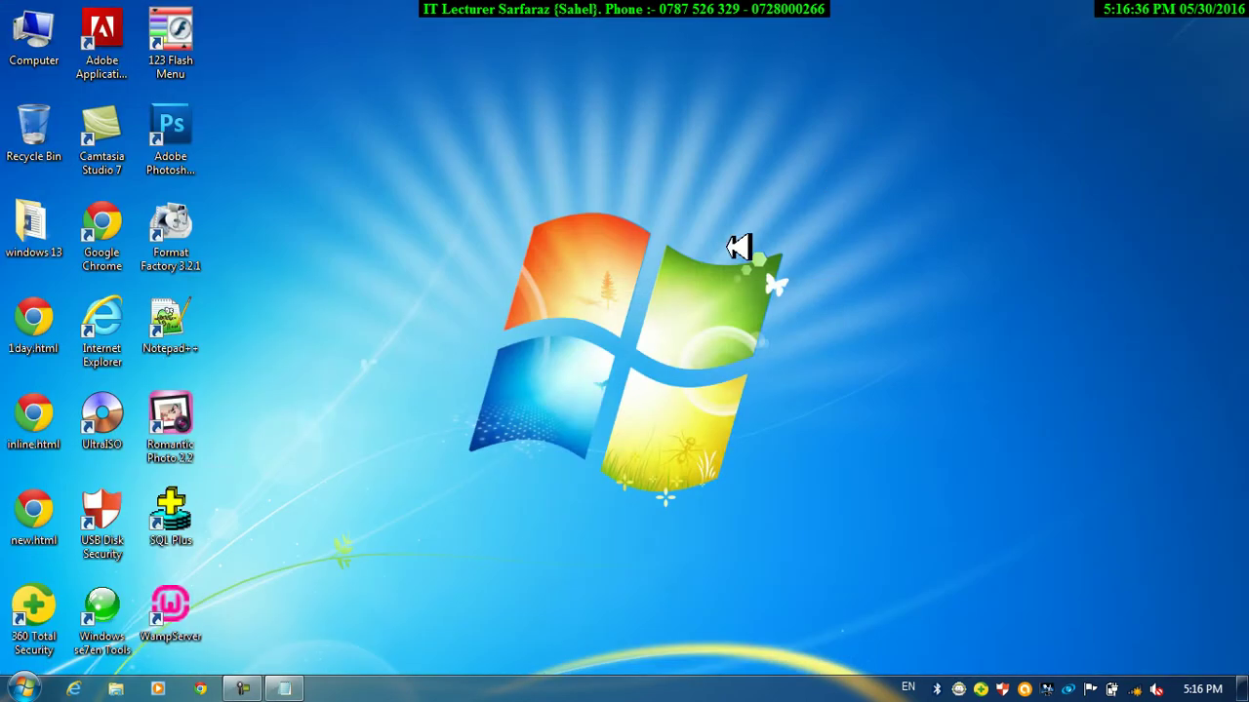
left_click(243, 688)
left_click(659, 361)
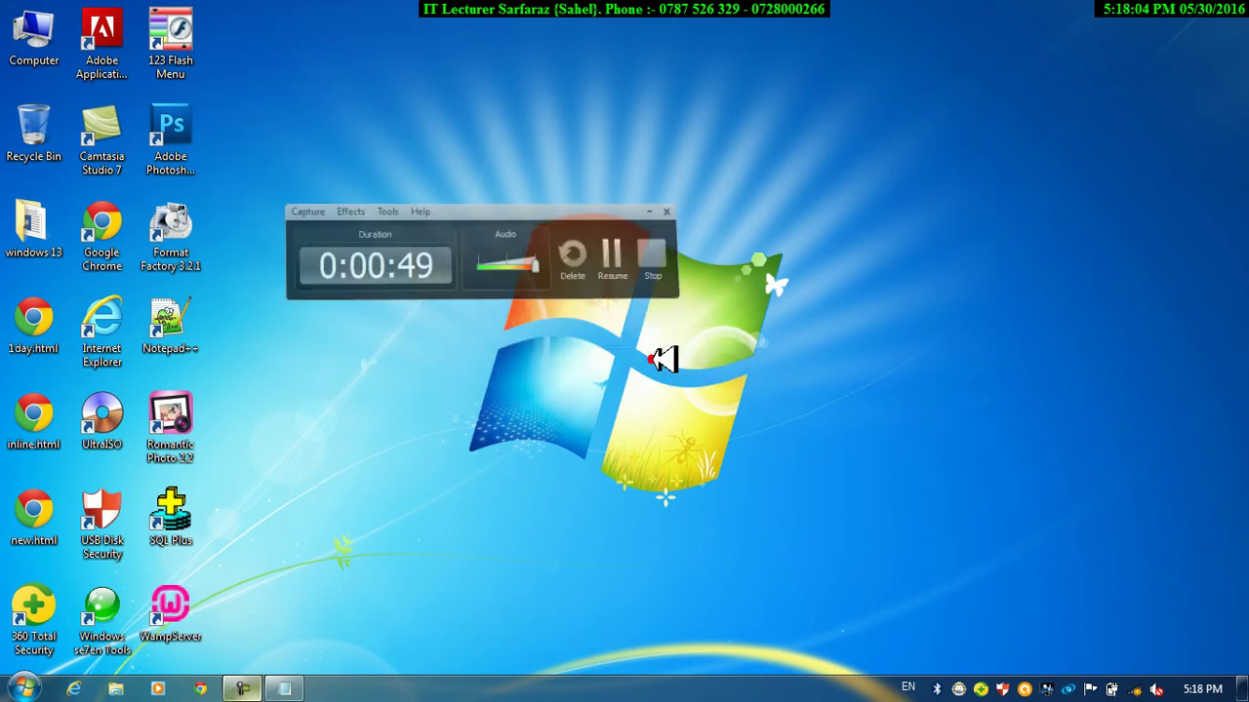
- Launch Flash Professional CC and create a new ActionScript 3.0 document
key("super+r")
type("flash")
key("Return")
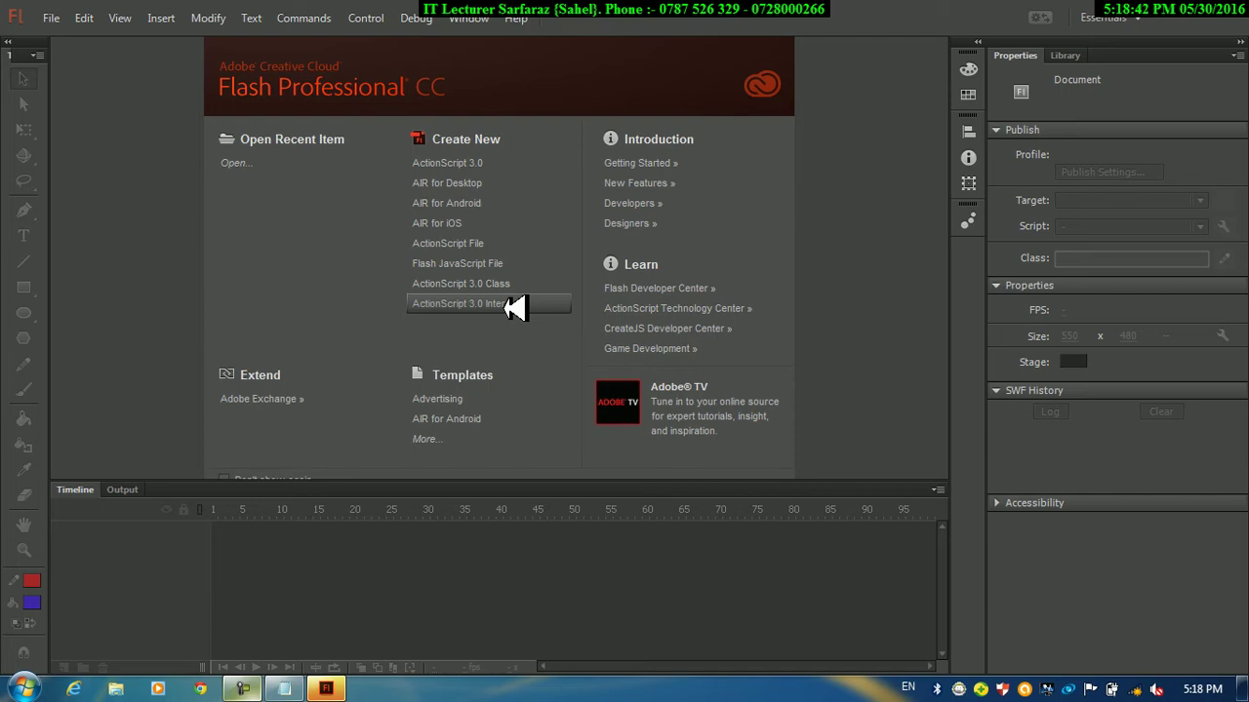
left_click(467, 161)
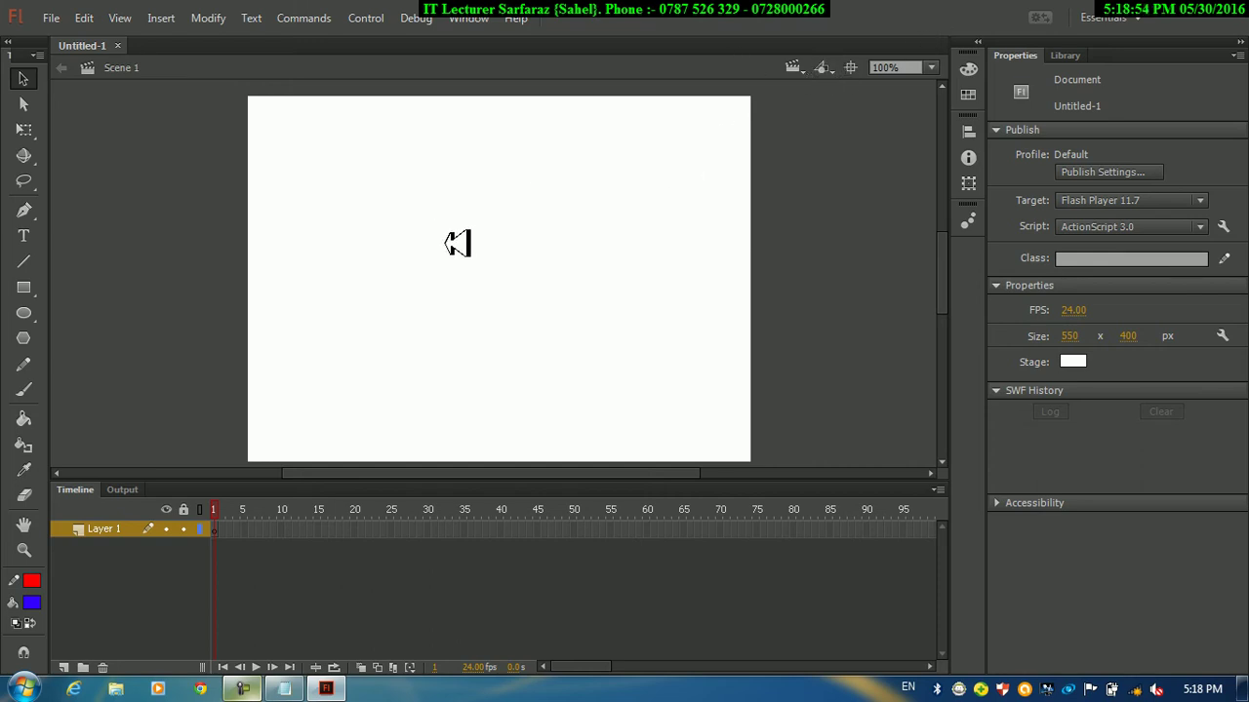
left_click_drag(250, 89, 761, 466)
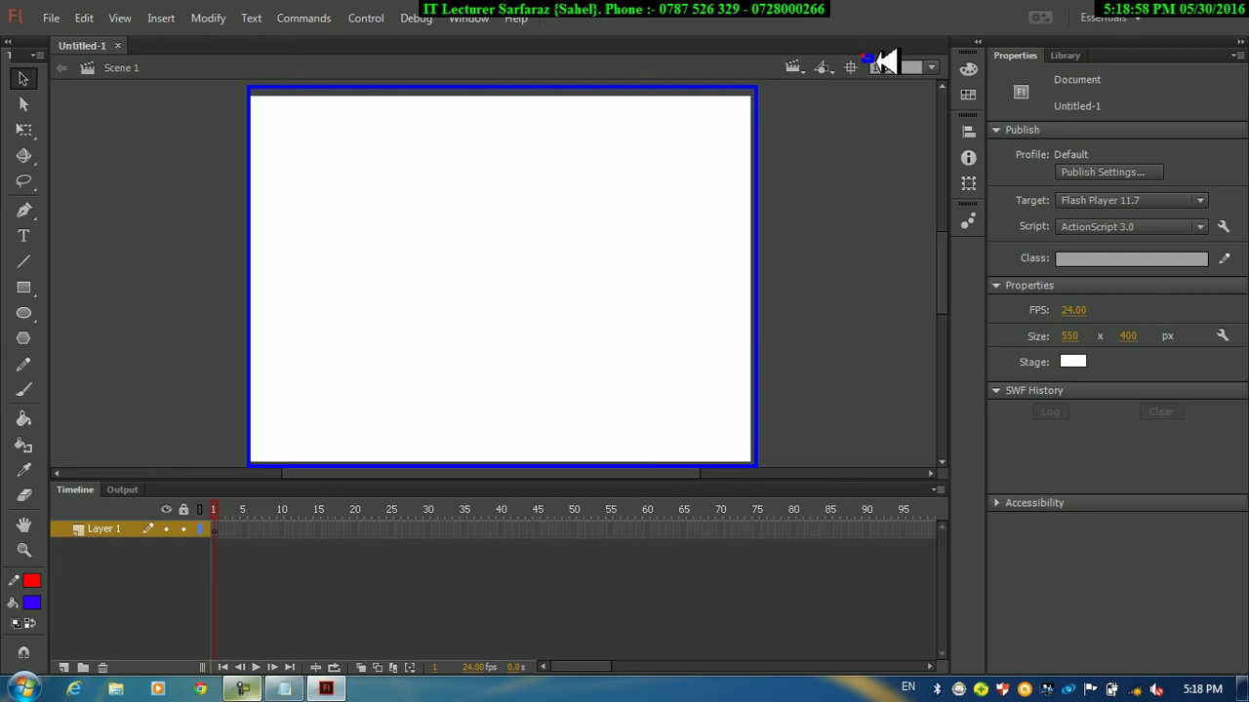
key("ctrl+z")
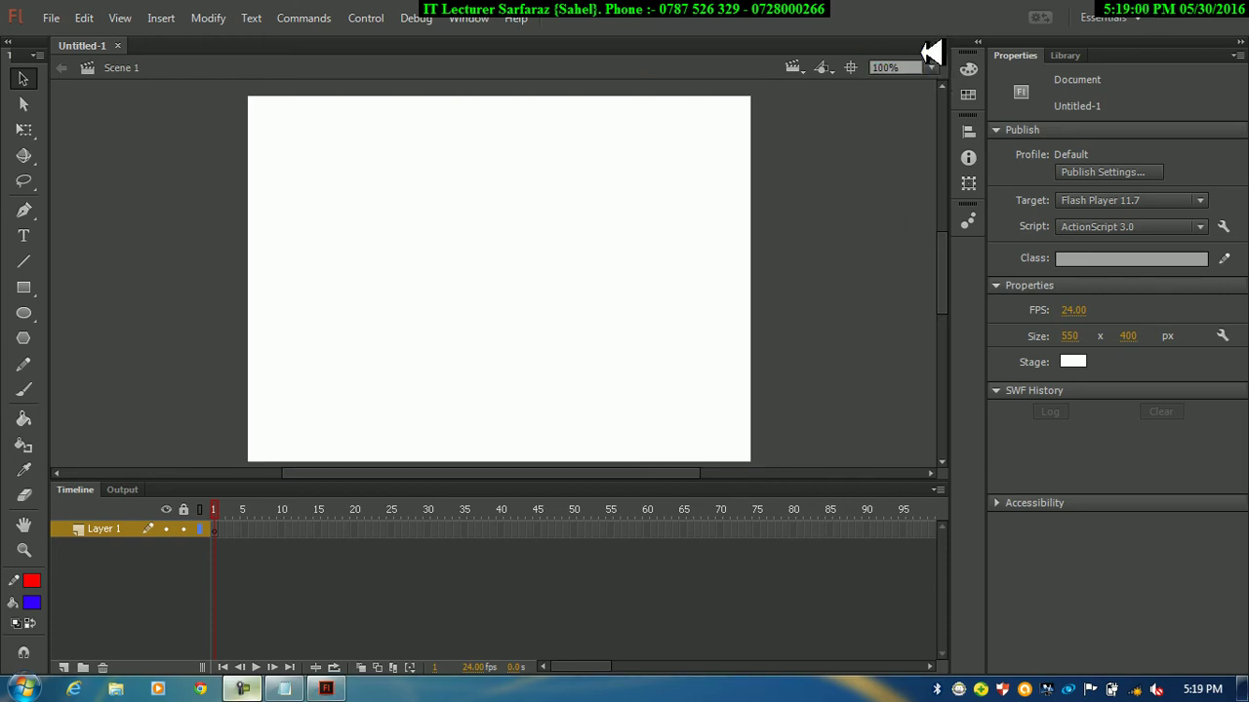
- Set the stage magnification to 150%
left_click(915, 66)
type("1")
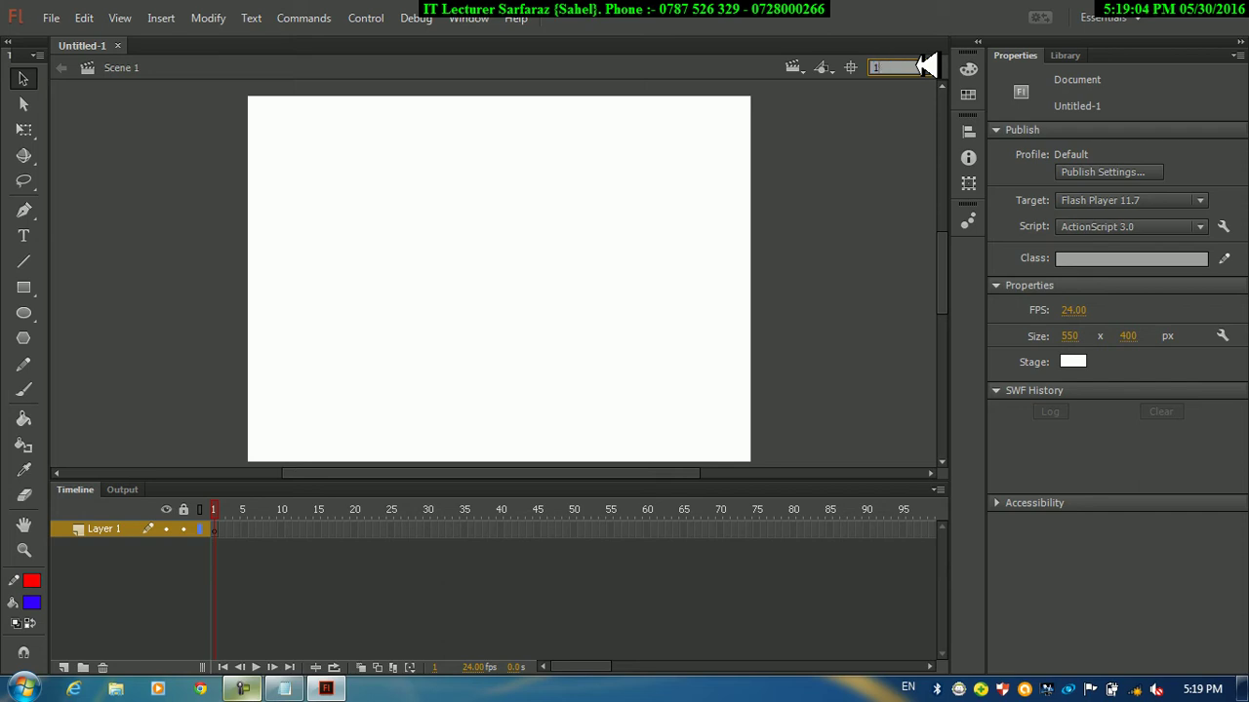
type("50")
key("Return")
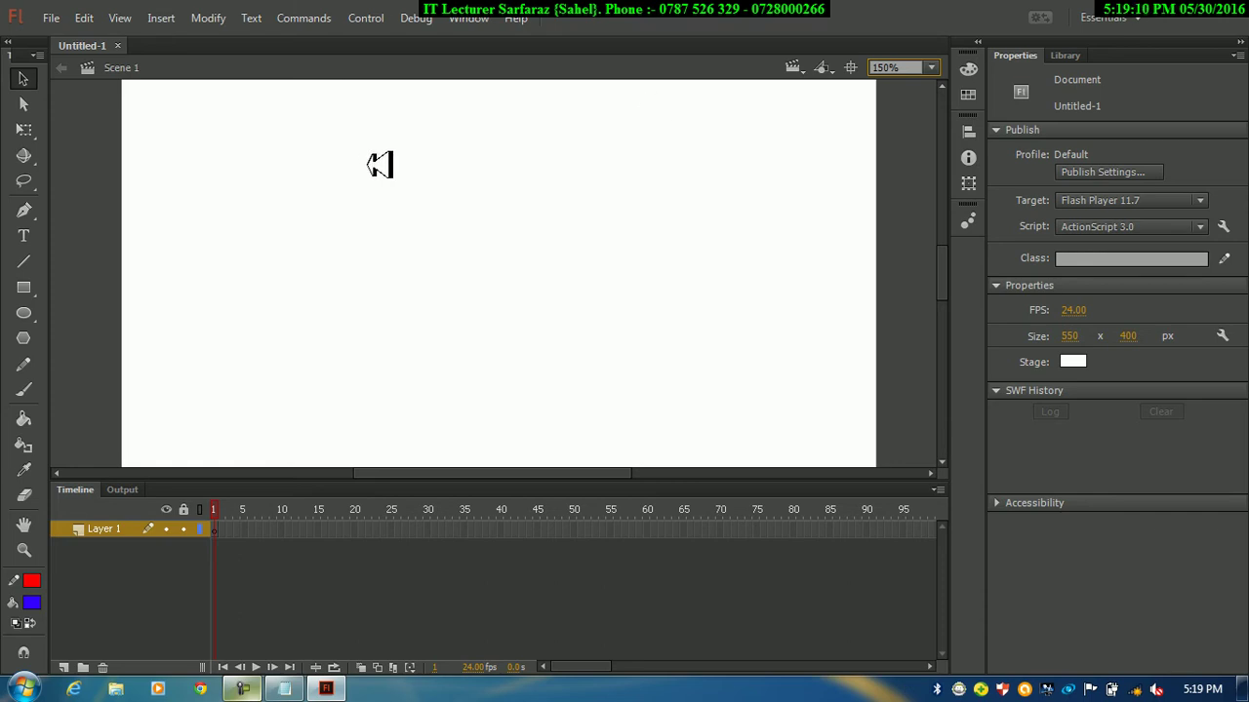
left_click(20, 79)
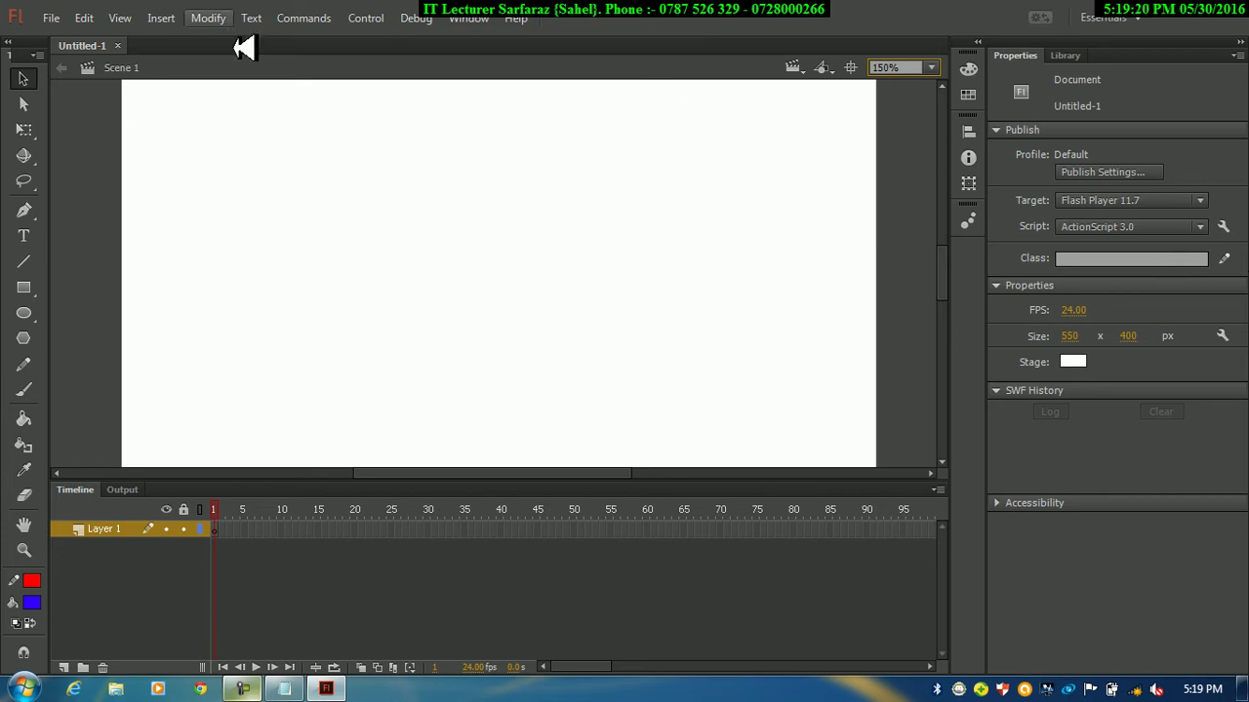
left_click(26, 491)
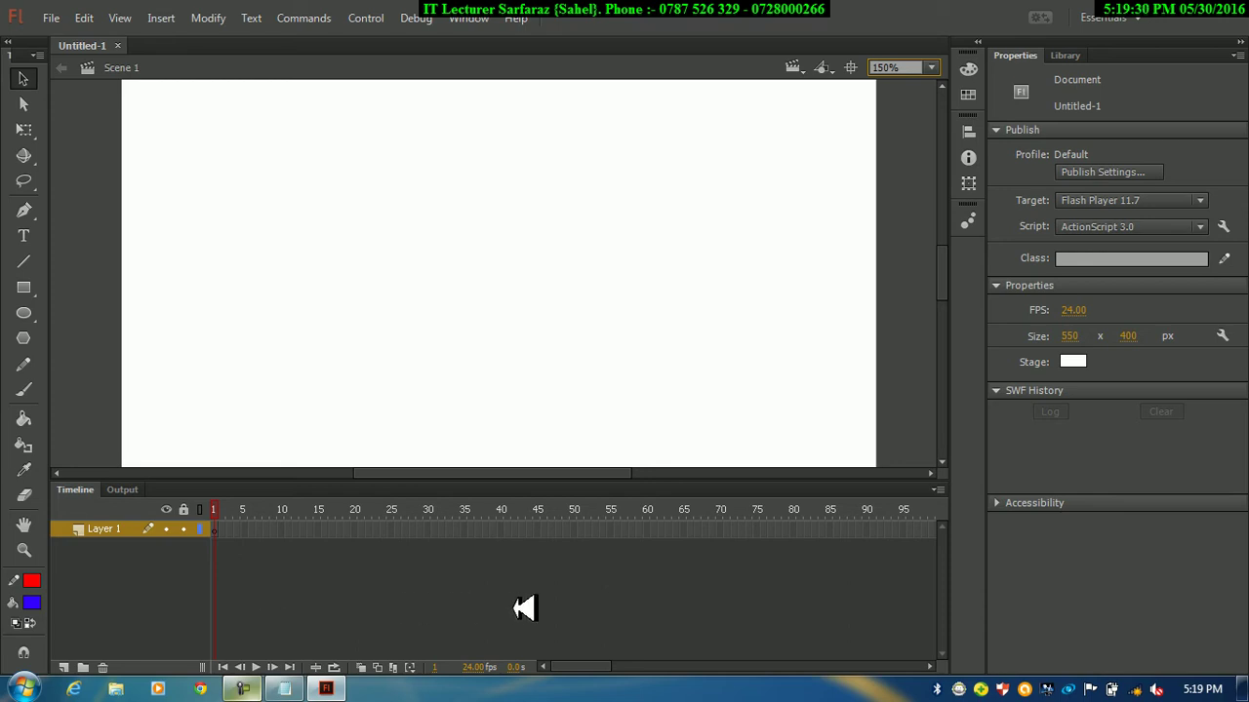
mouse_move(213, 481)
left_mouse_down()
mouse_move(456, 598)
mouse_move(950, 557)
left_mouse_up()
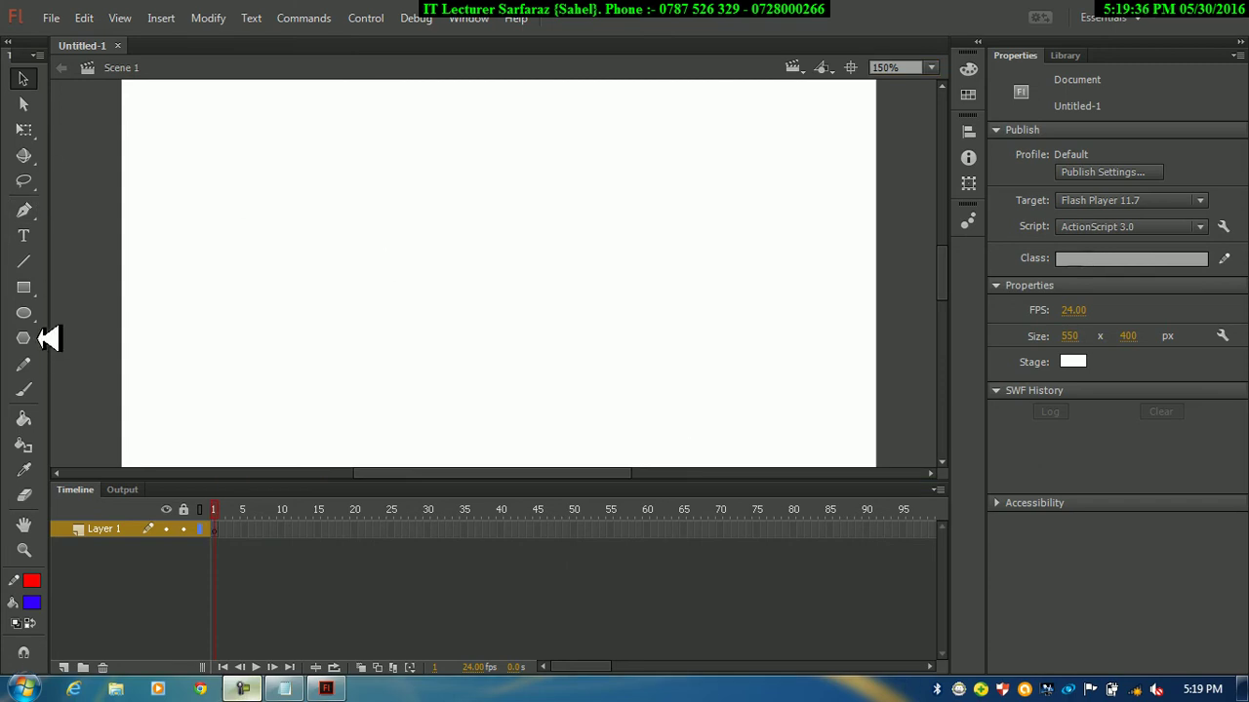
left_click(35, 314)
- Minimize Flash, switch to Windows Explorer and open the Adobe Flash CC folder inside PIHE\WebDesigning Lectures on drive D
left_click(1182, 21)
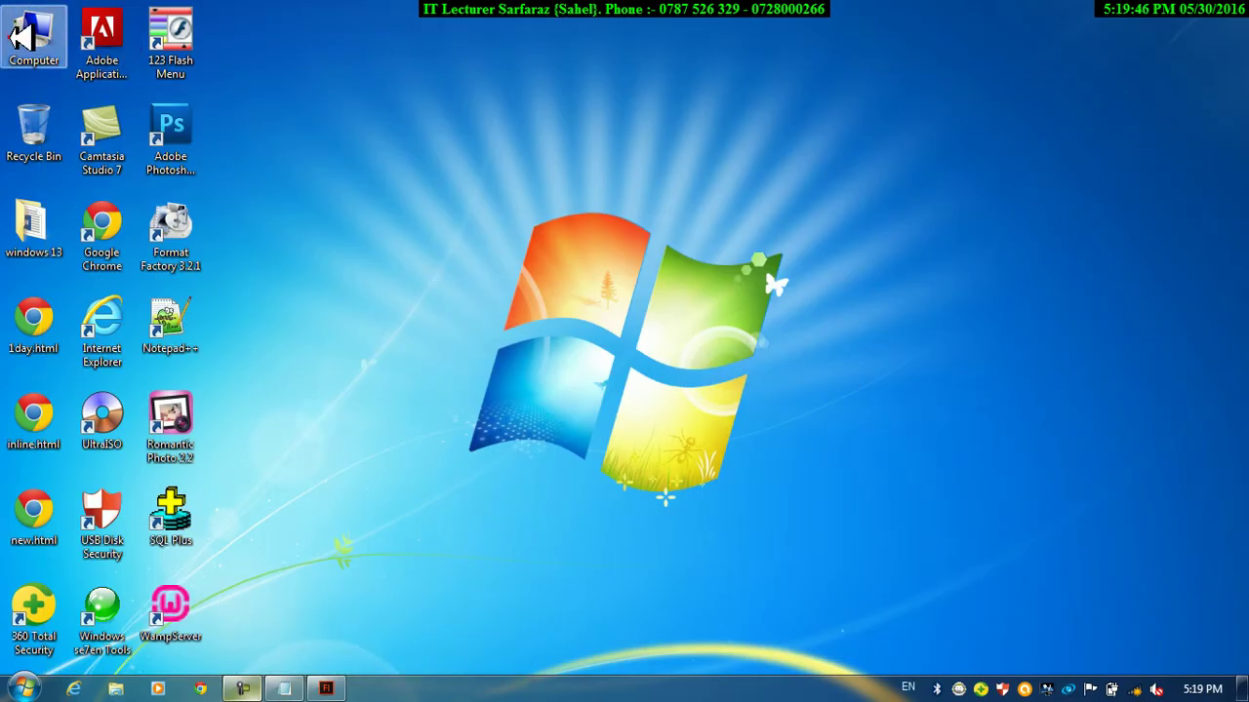
double_click(20, 35)
left_click(794, 78)
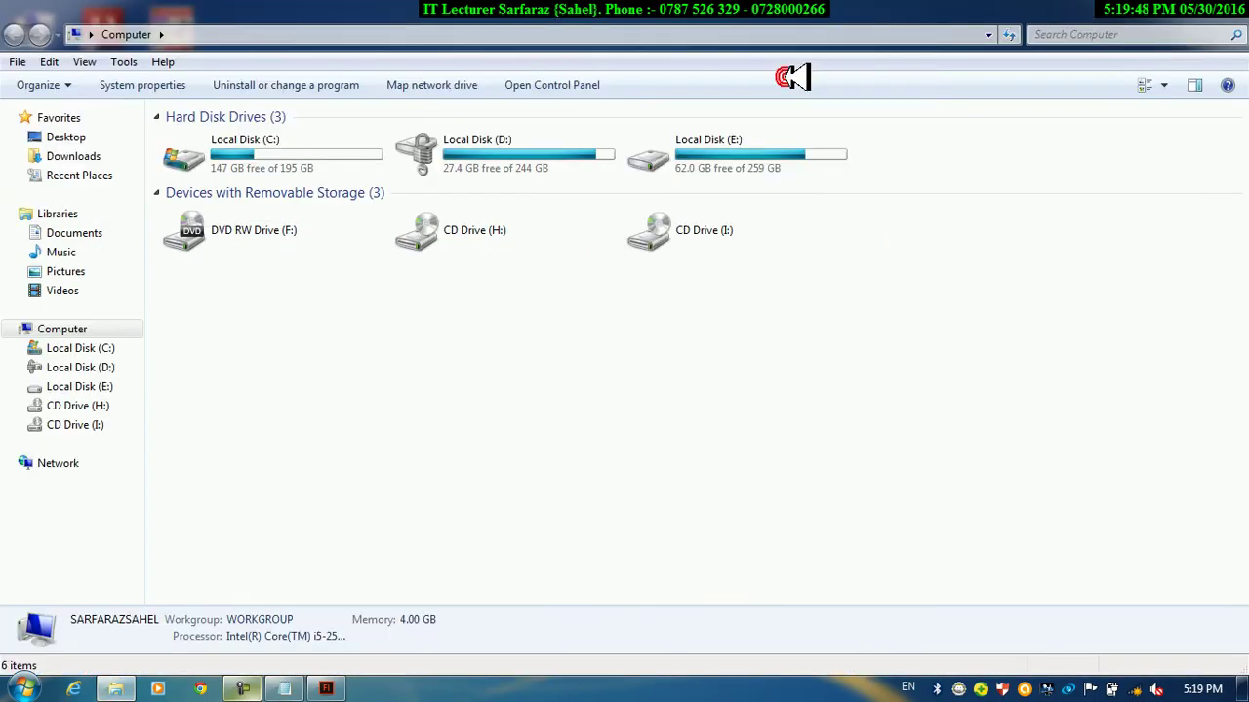
left_click(523, 154)
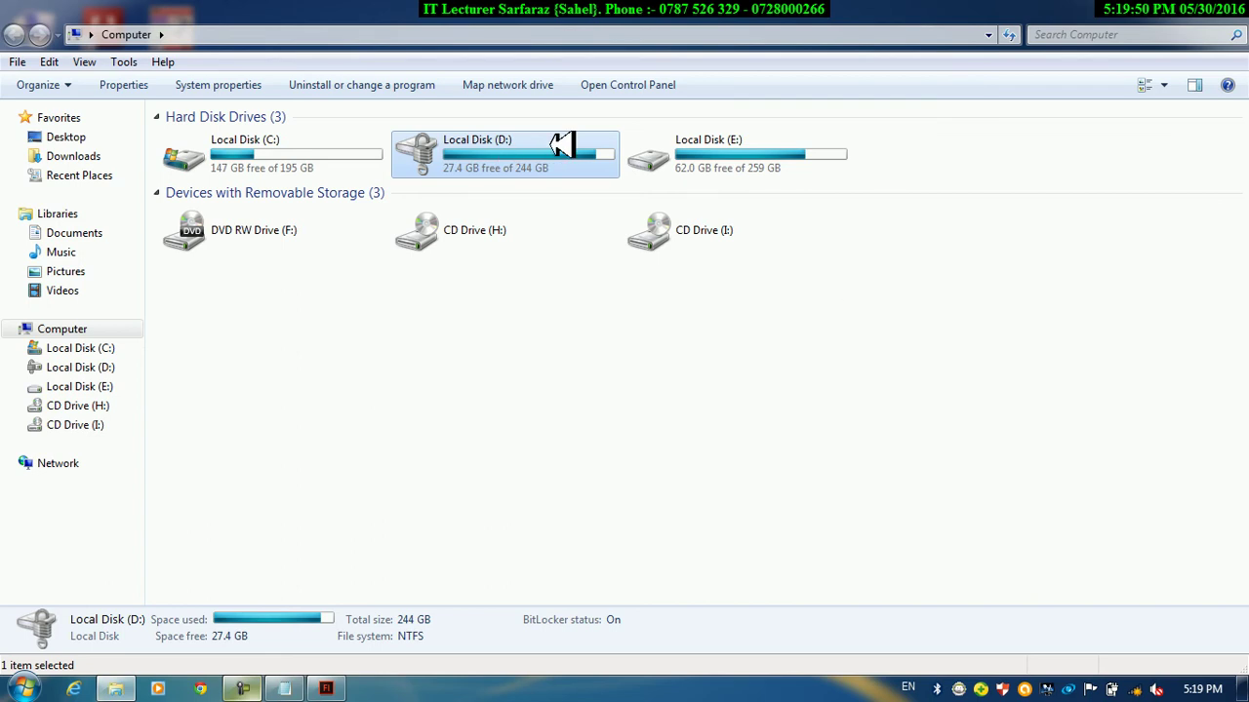
double_click(562, 144)
left_click(1097, 298)
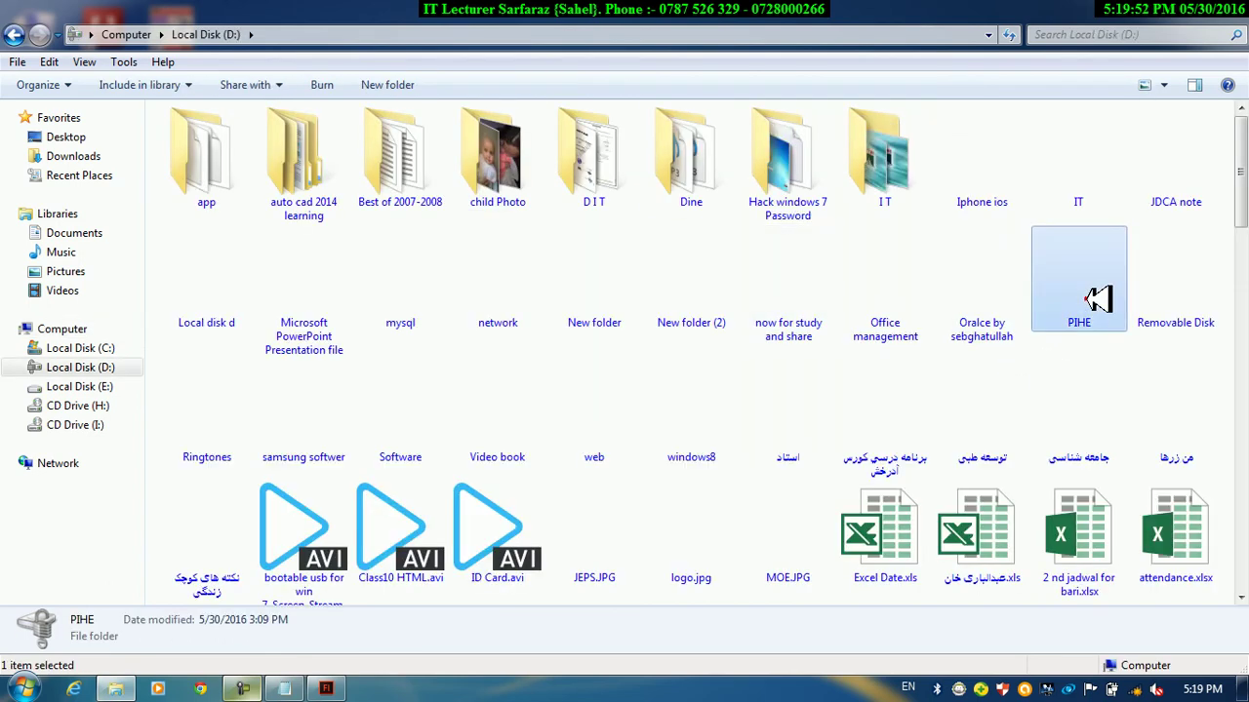
double_click(1097, 299)
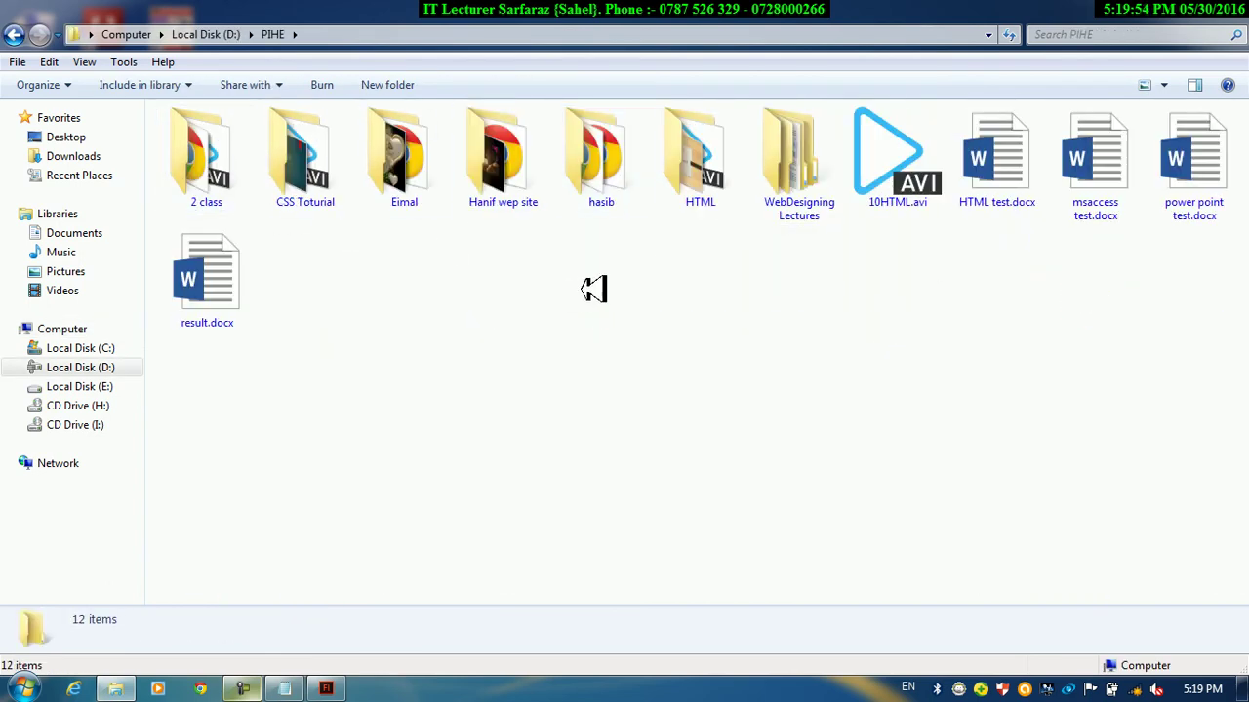
double_click(795, 207)
double_click(209, 184)
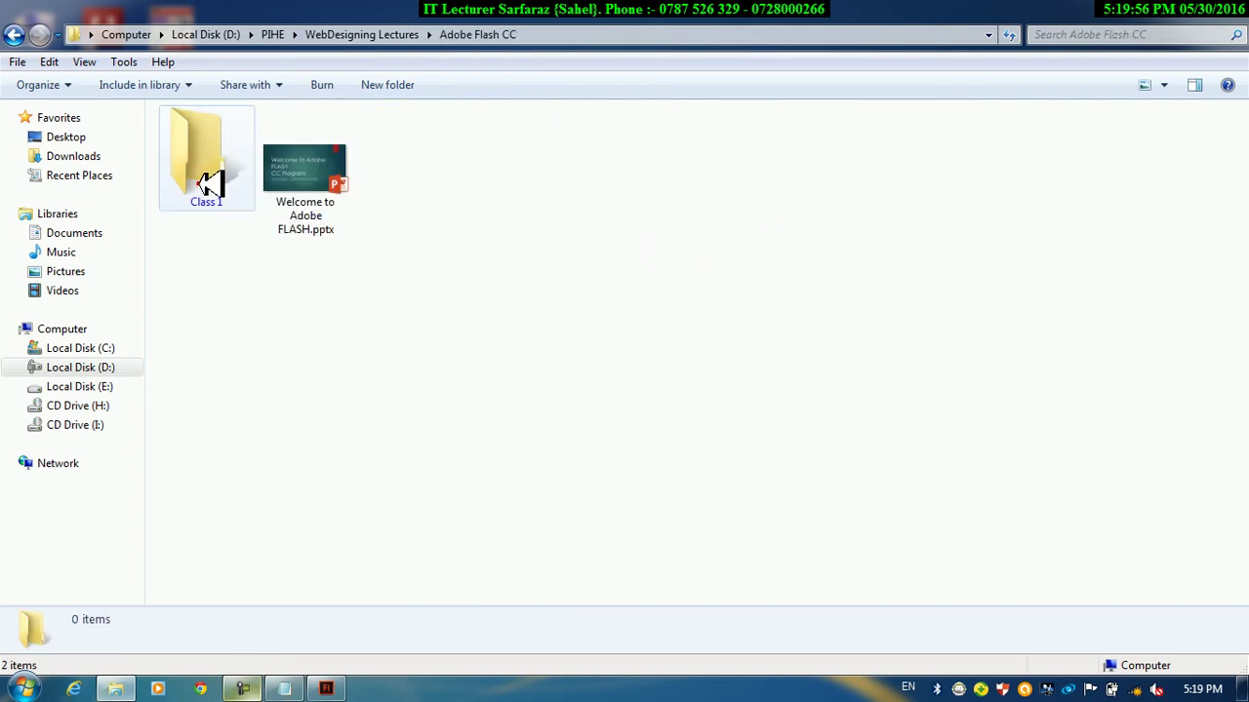
- Start the slide show of the presentation "Welcome to Adobe FLASH.pptx" directly from its folder
left_click(302, 173)
right_click(297, 176)
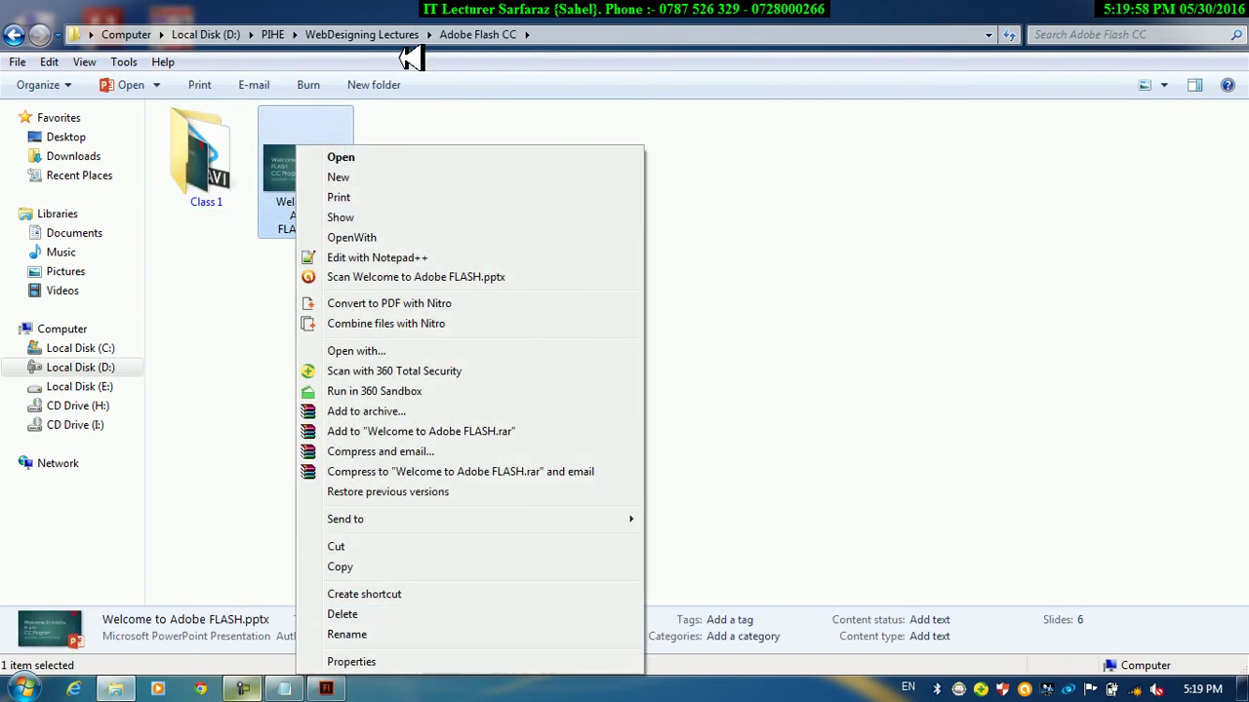
left_click(363, 217)
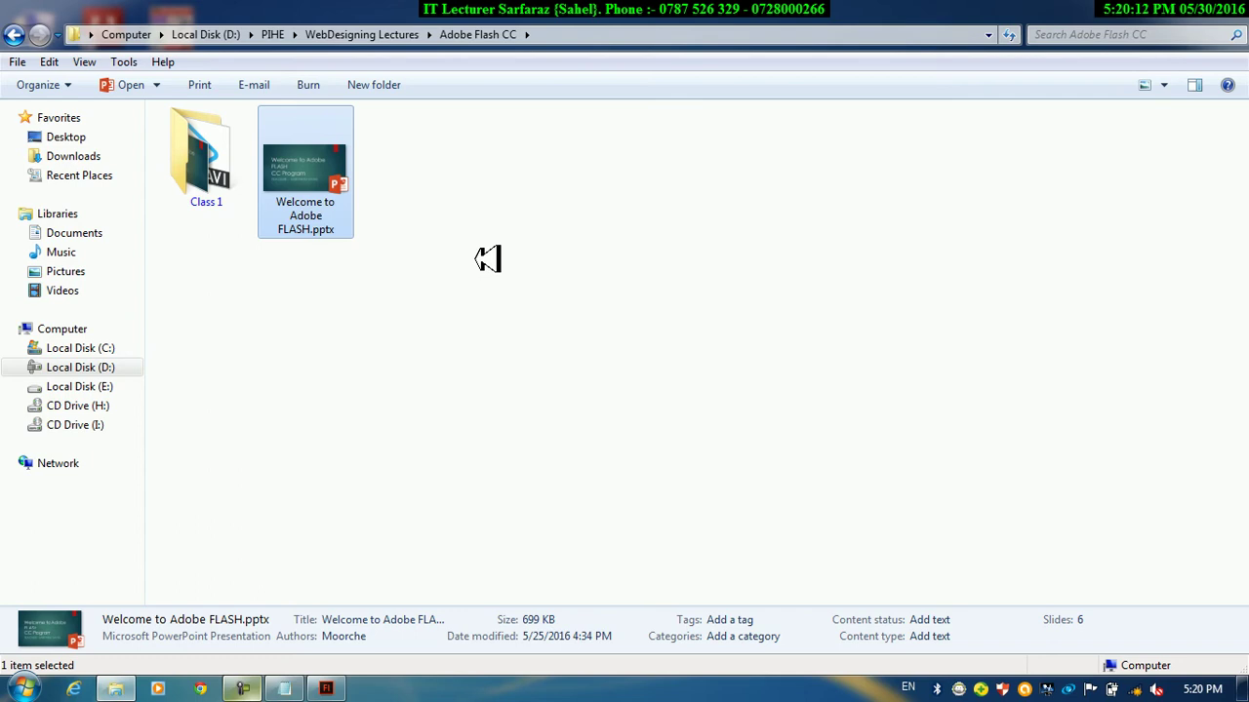
key("super+r")
type("sfc")
key("Return")
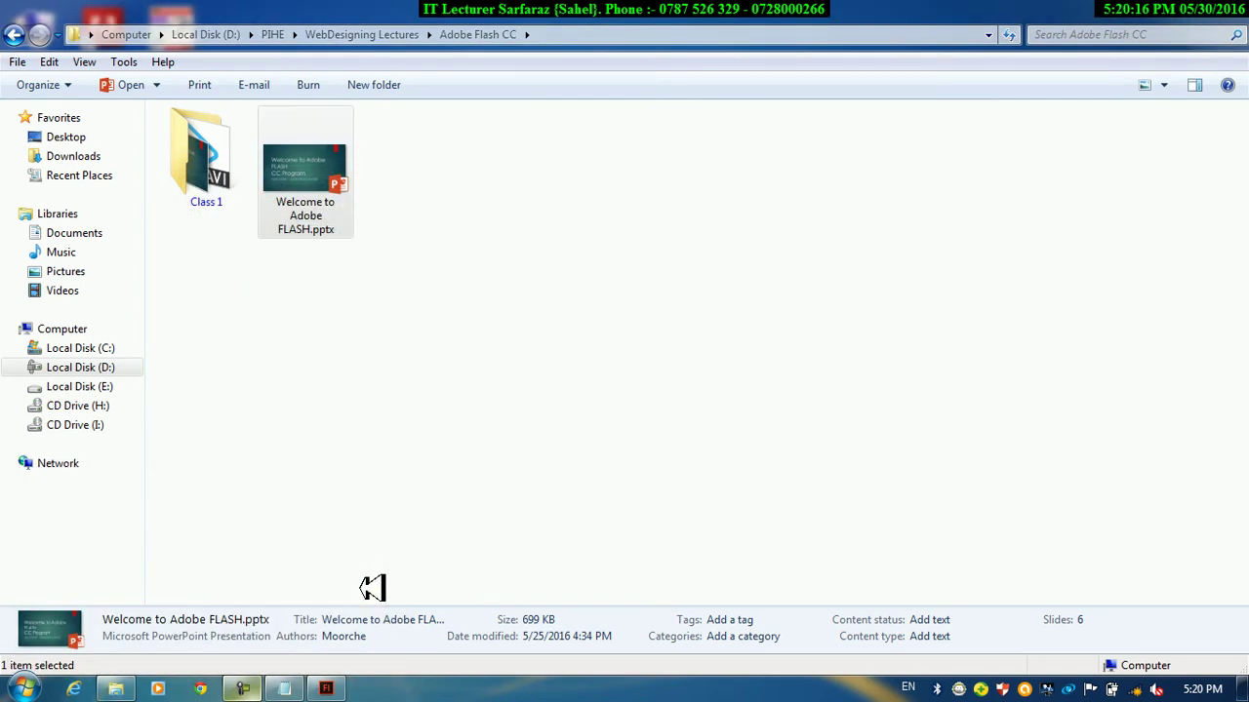
right_click(486, 392)
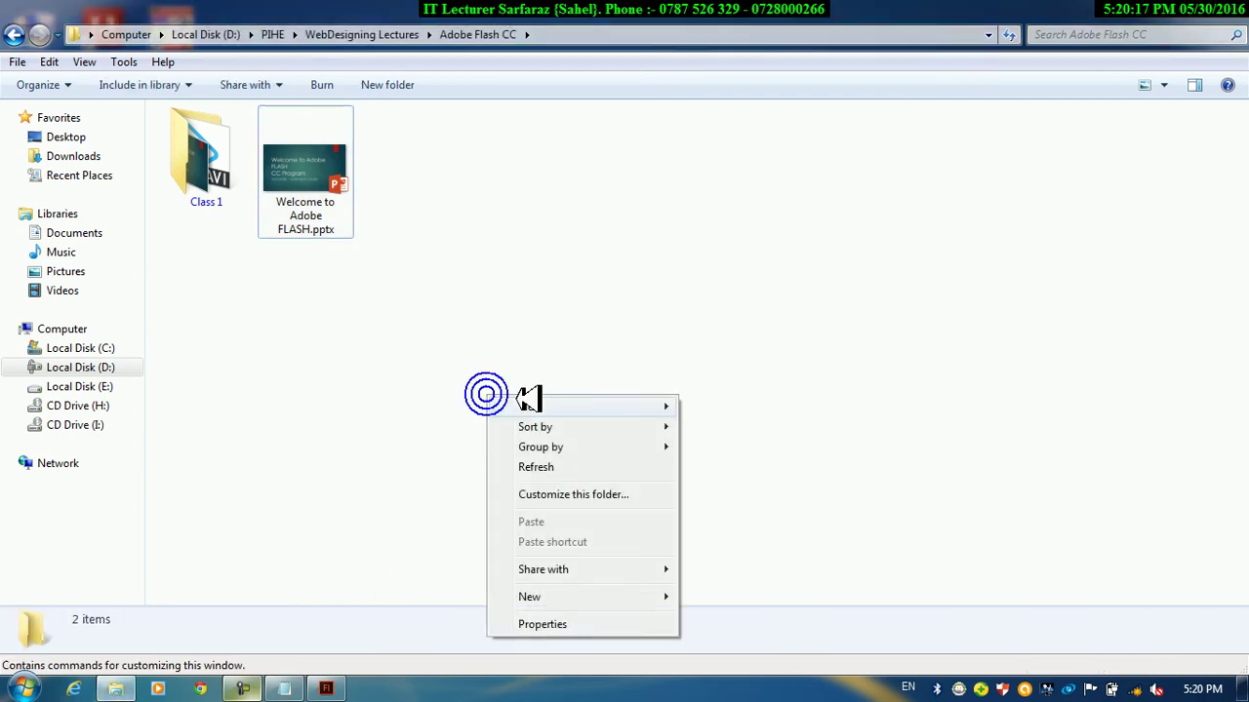
left_click(529, 462)
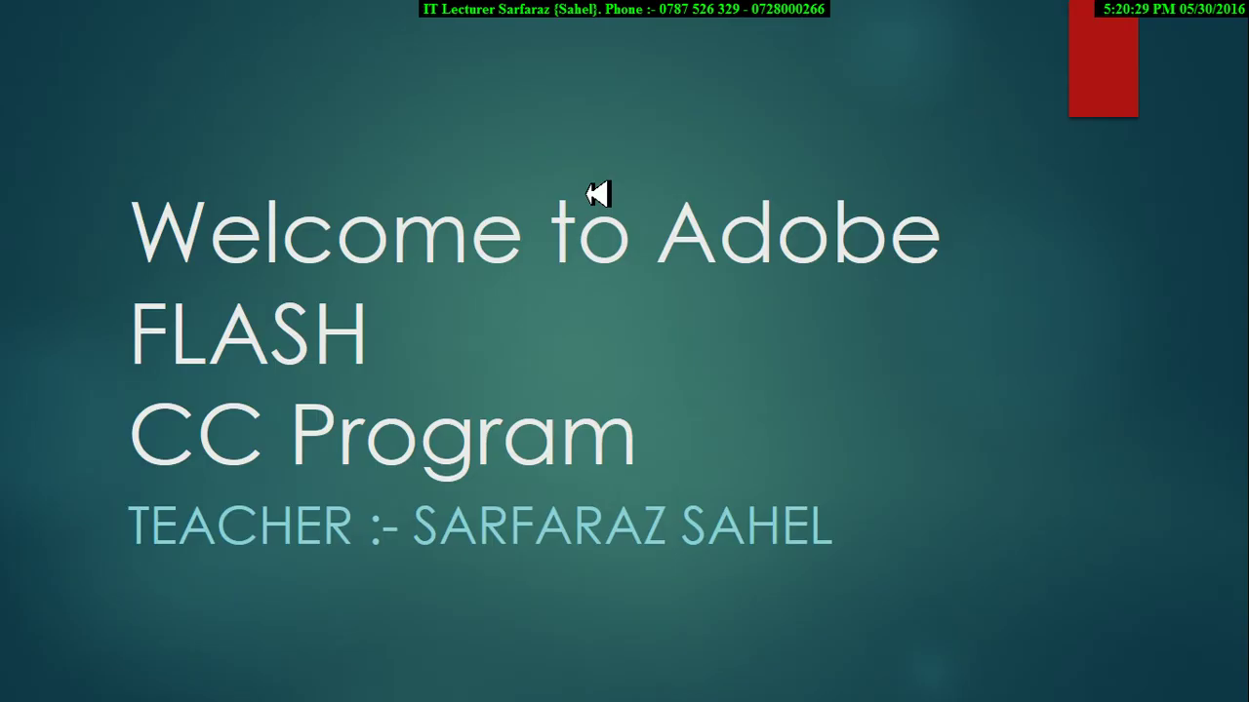
- Advance the slide show past the design programs slide to the "Adobe flash CC program" slide
left_click(598, 194)
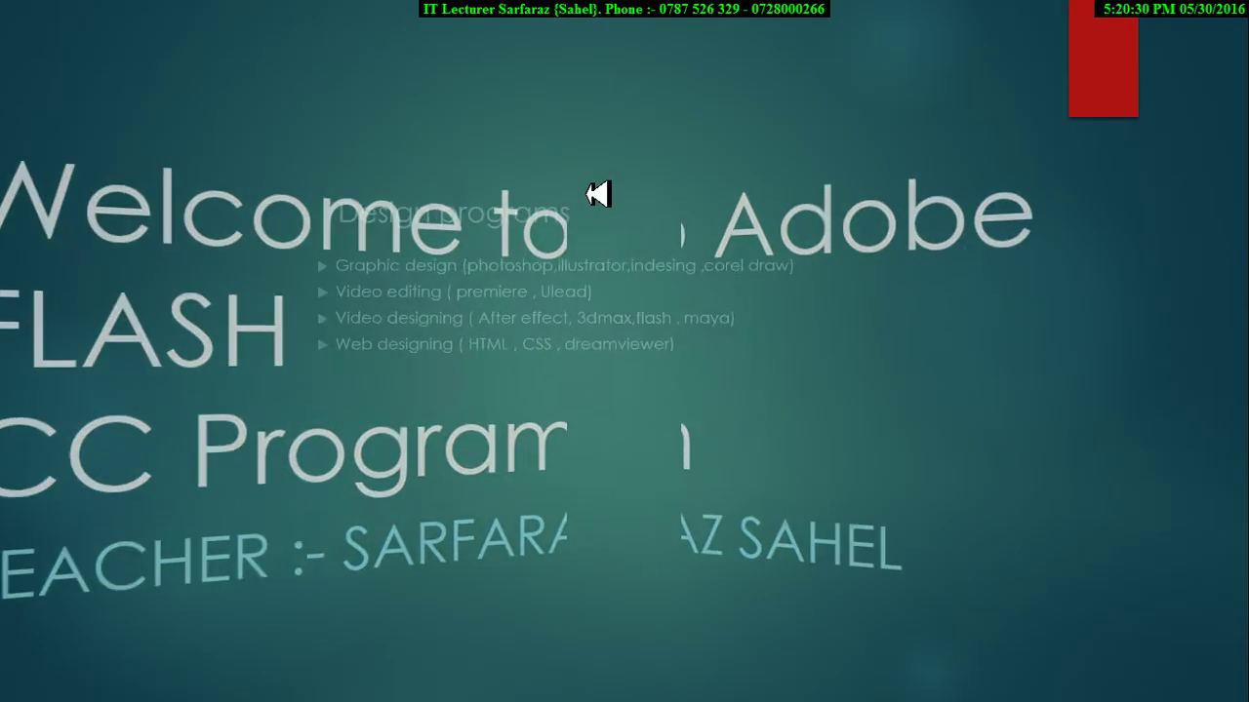
left_click(598, 194)
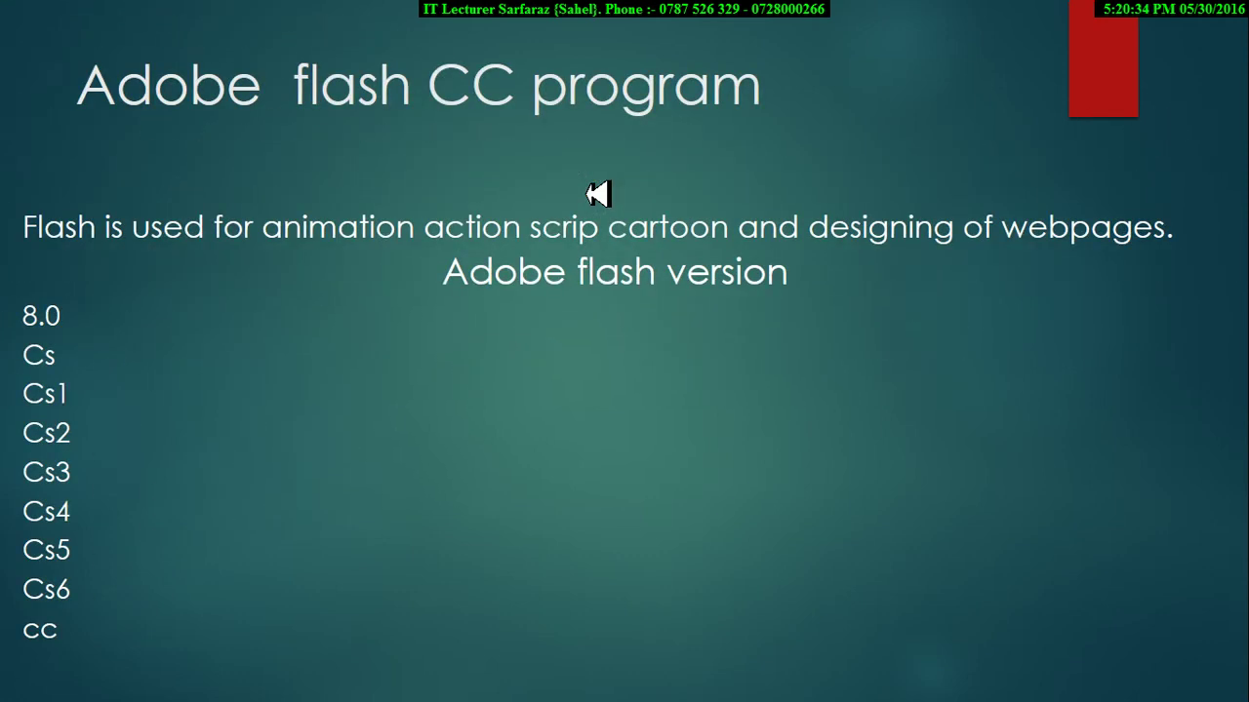
- Advance the slide show to the "Some important shortcut of flash" slide and outline the shortcut list and its test movie entry
left_click(598, 194)
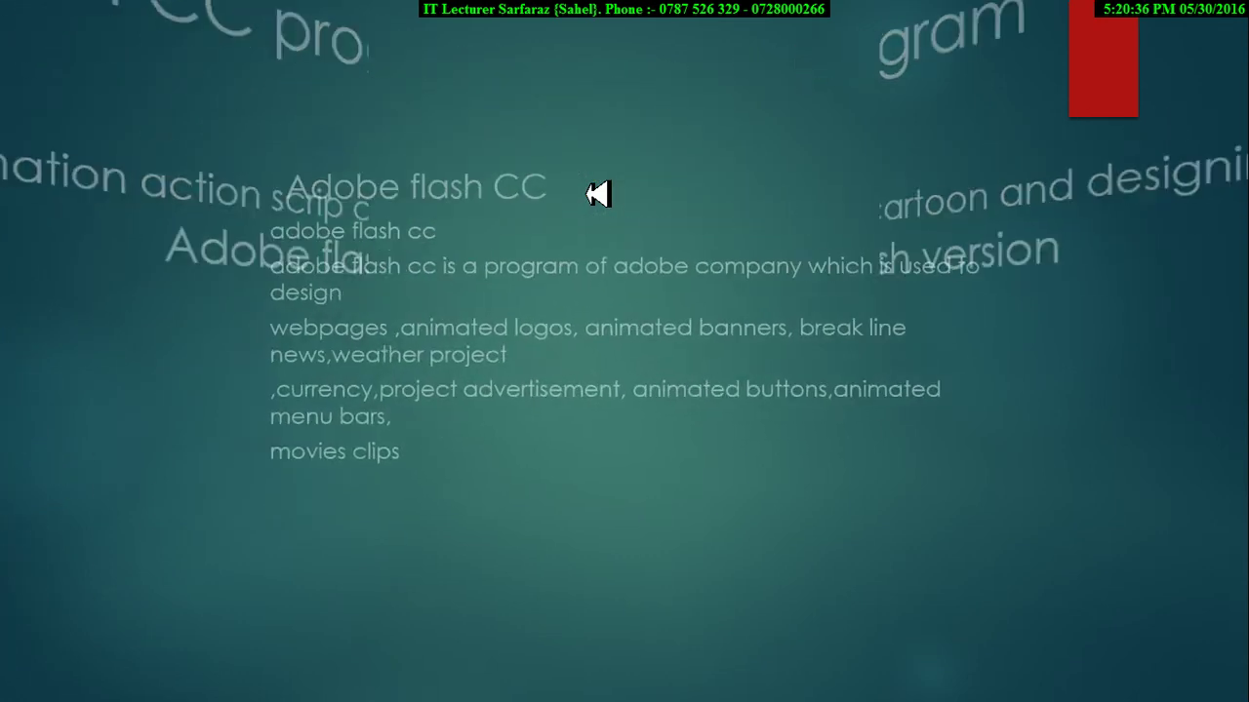
left_click(598, 194)
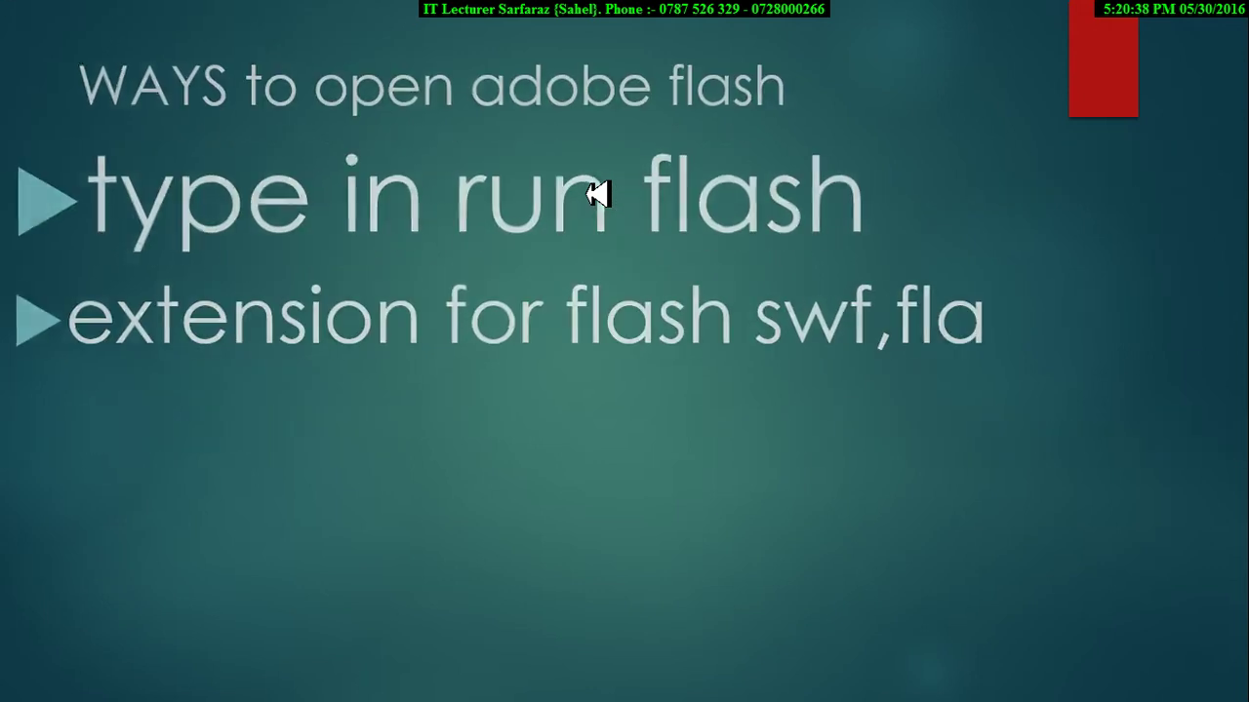
left_click(598, 194)
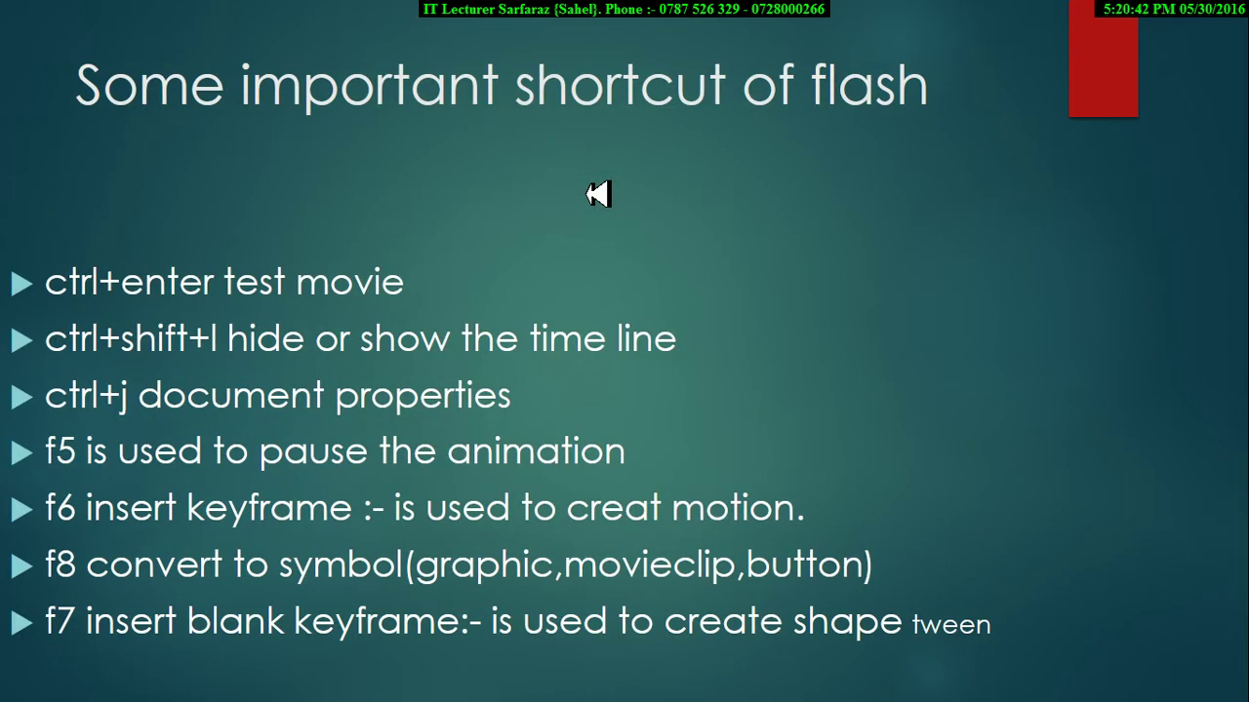
mouse_move(7, 248)
left_mouse_down()
mouse_move(636, 554)
mouse_move(966, 661)
left_mouse_up()
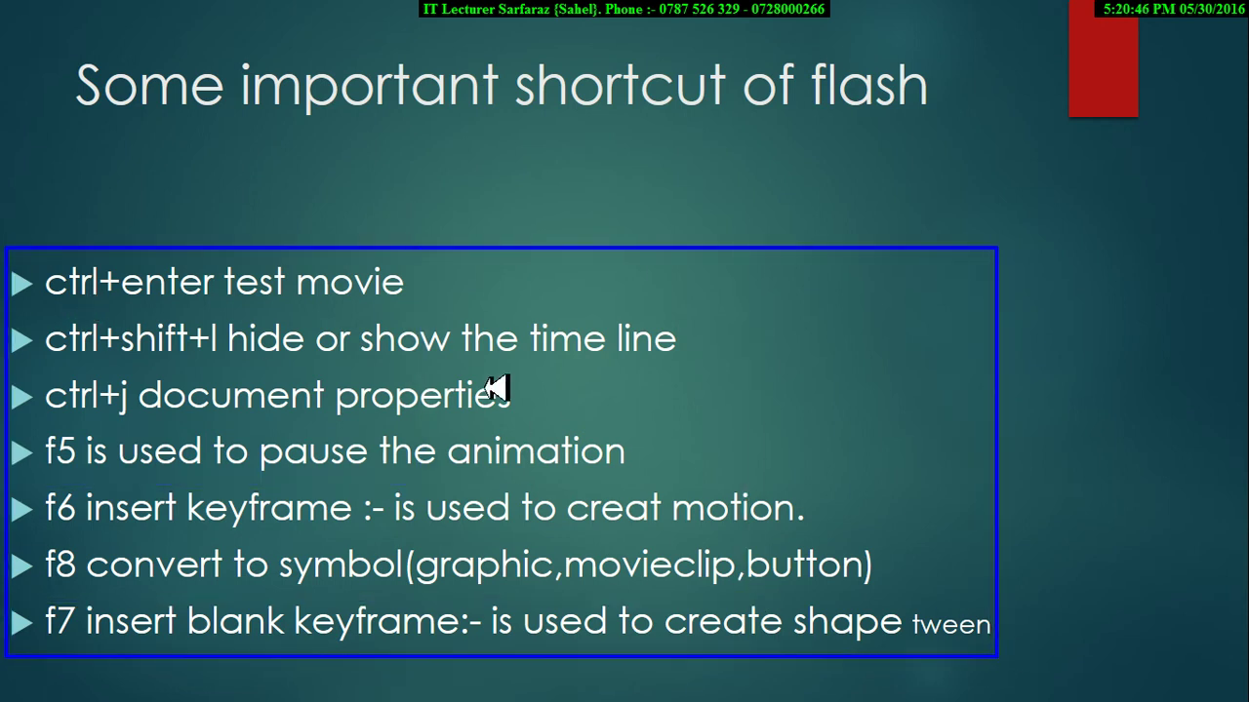
mouse_move(20, 248)
left_mouse_down()
mouse_move(351, 369)
mouse_move(290, 316)
left_mouse_up()
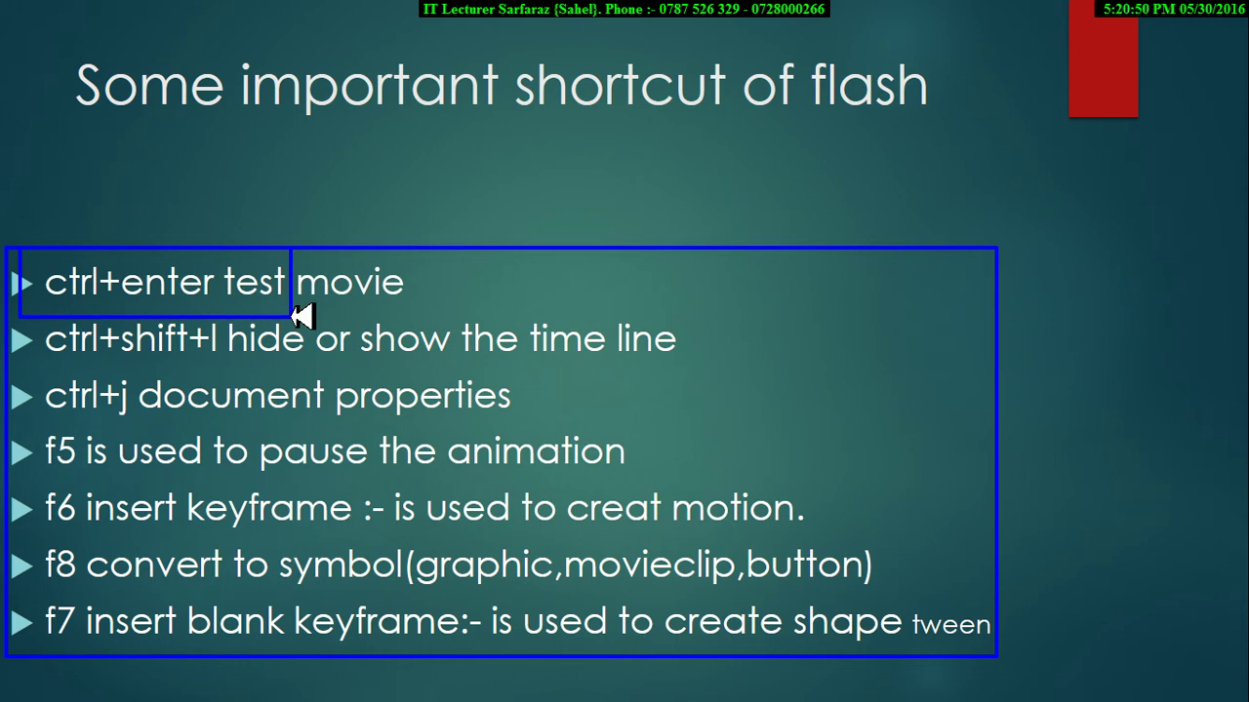
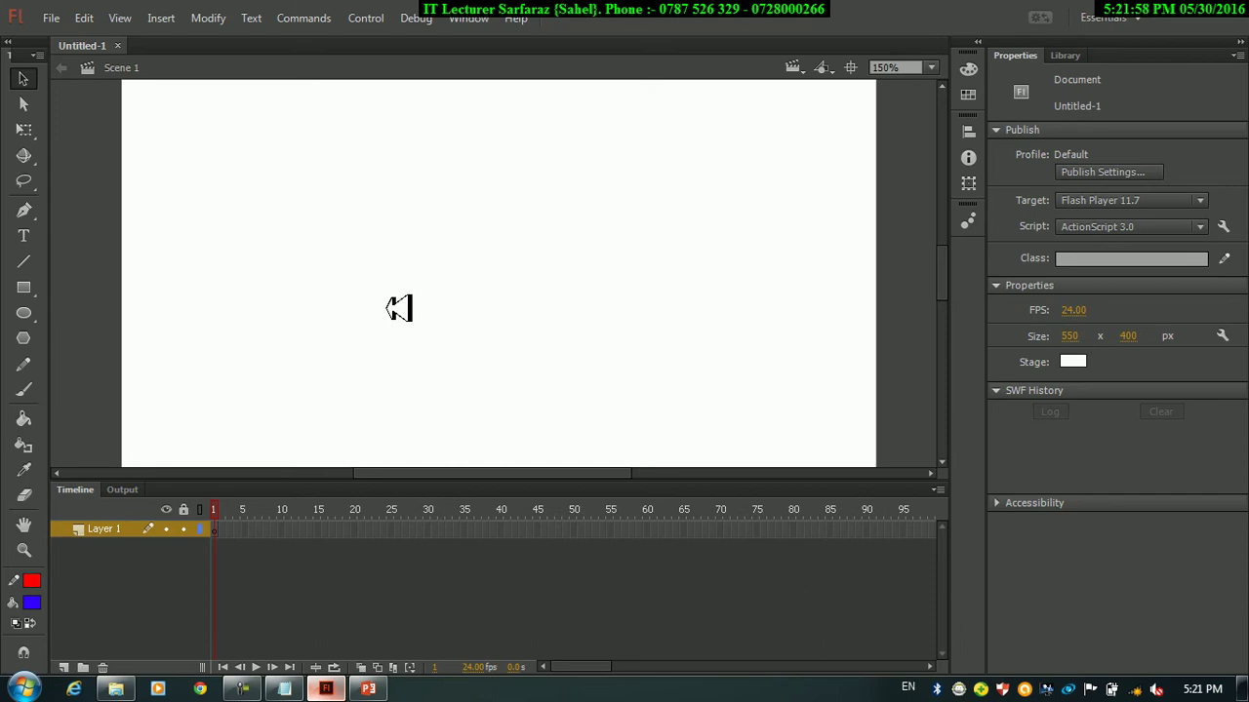
- In Flash, draw a blue oval with a red outline, about 201 px wide, in the upper left area of the stage
right_click(366, 689)
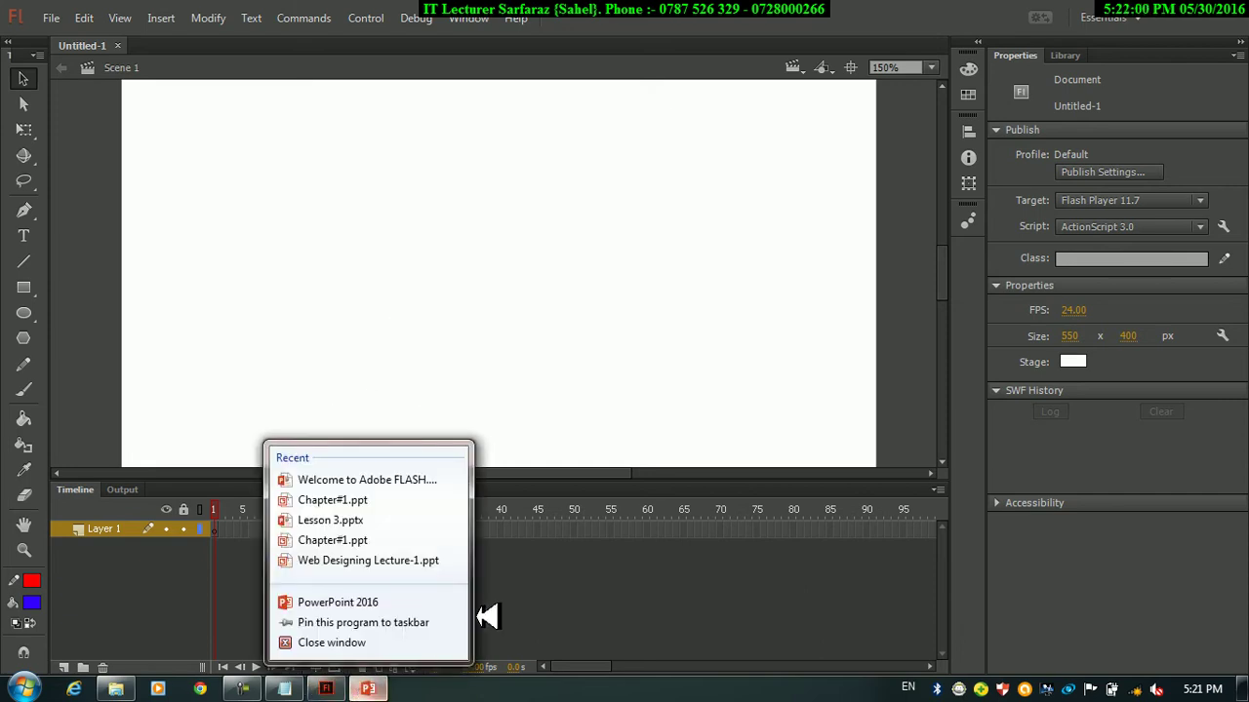
left_click(517, 602)
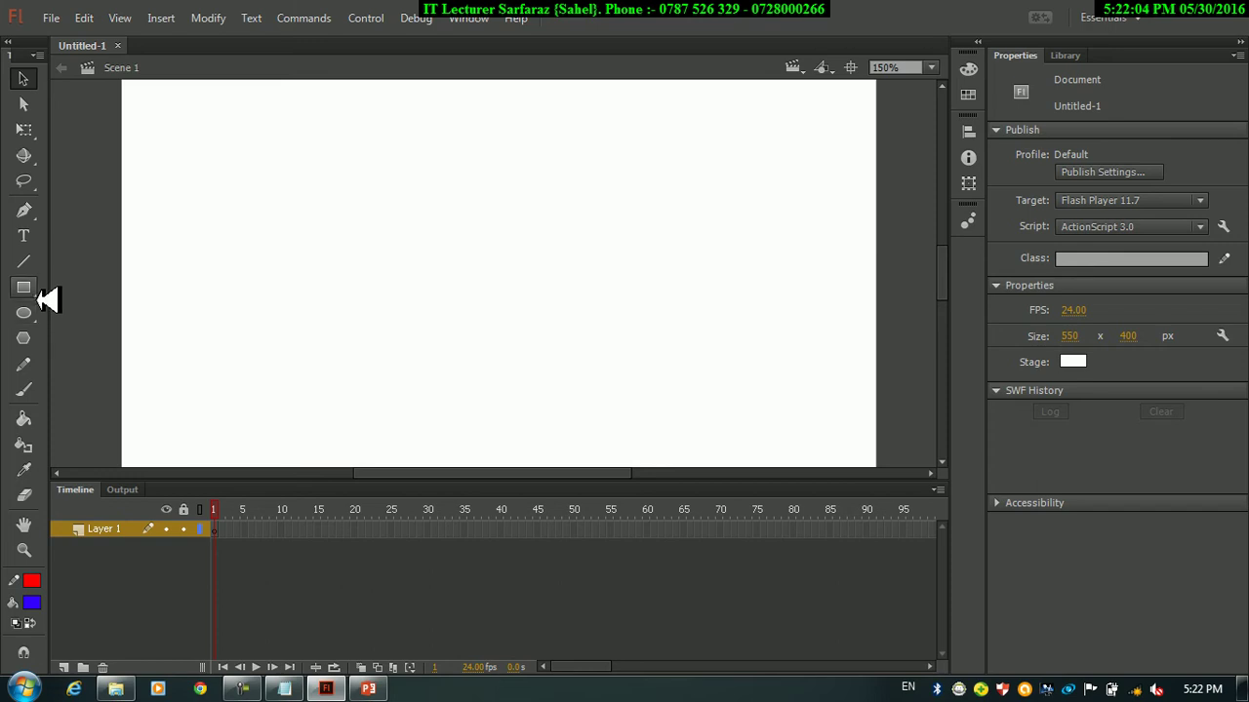
left_click(35, 313)
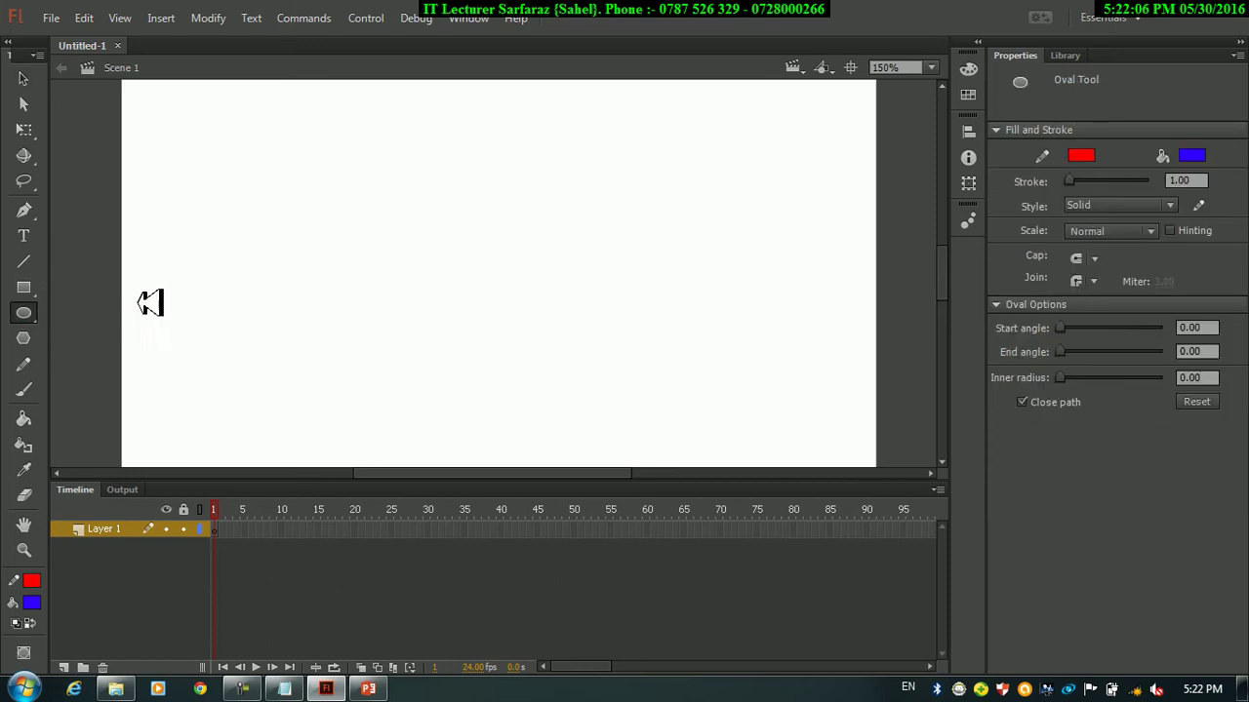
left_click_drag(179, 85, 456, 330)
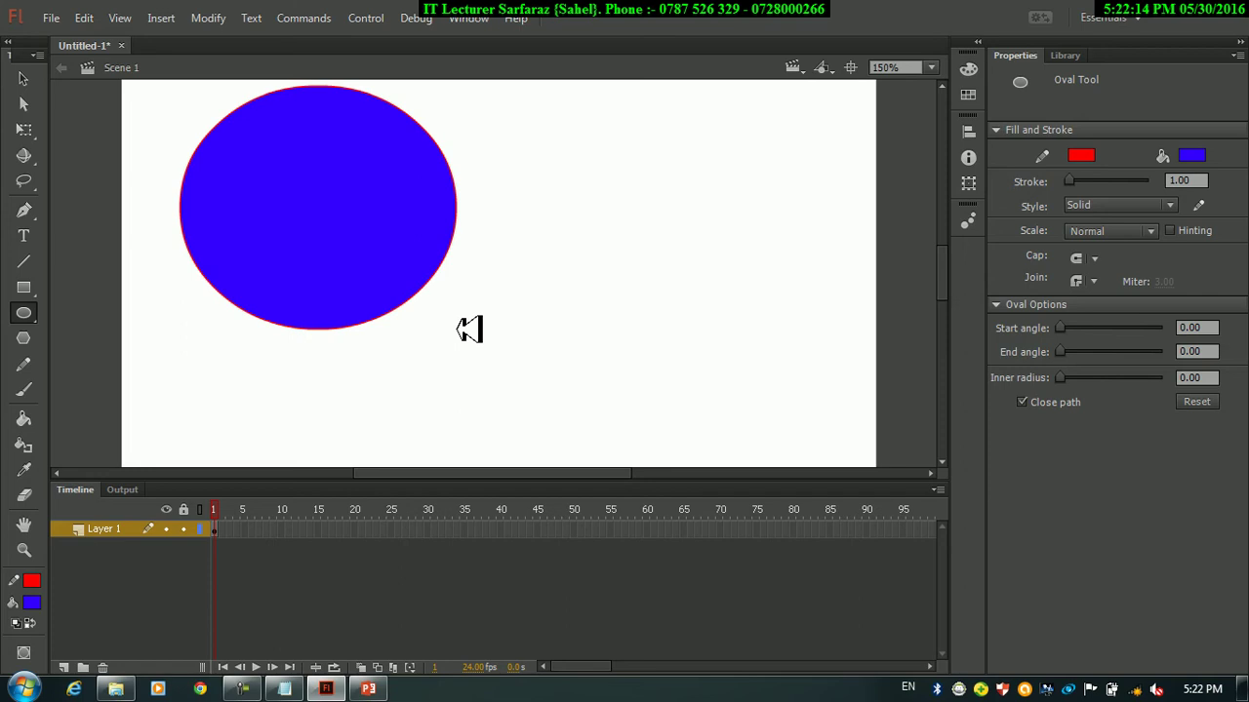
- Open Notepad and list the words "shape", "break", "group" and "graphi" on separate lines
key("super+r")
type("notepad")
key("Return")
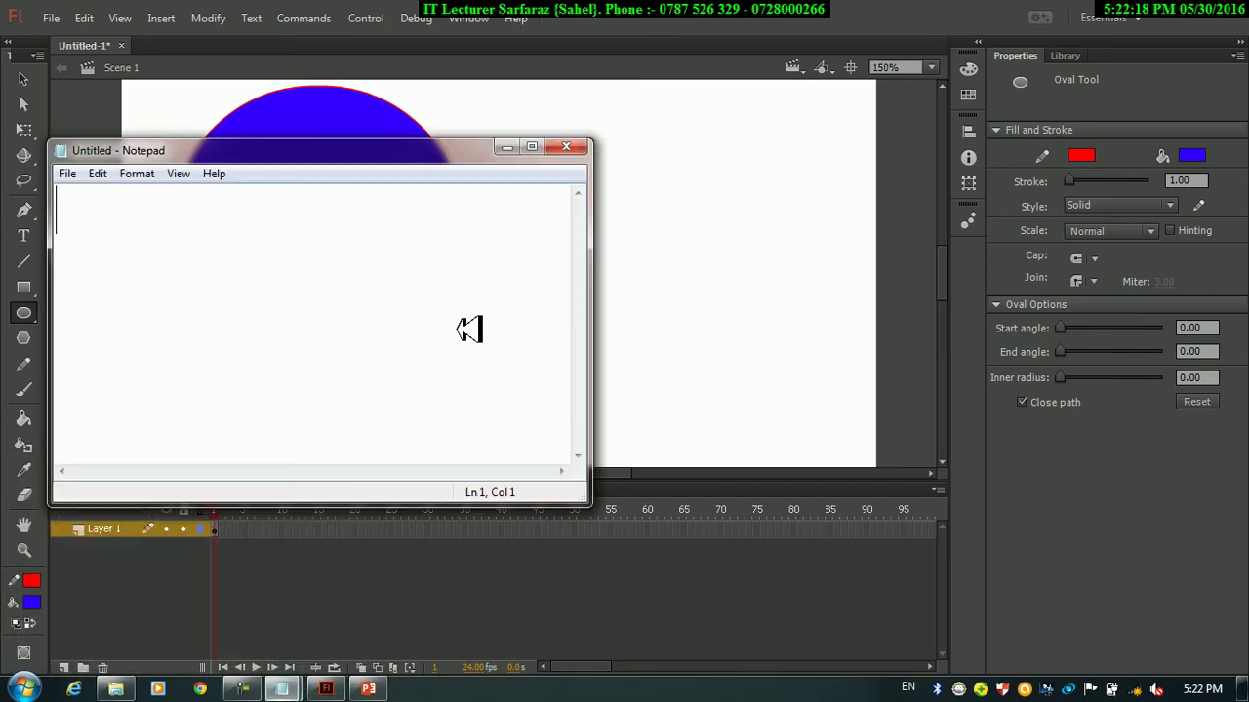
type("shape")
key("Return")
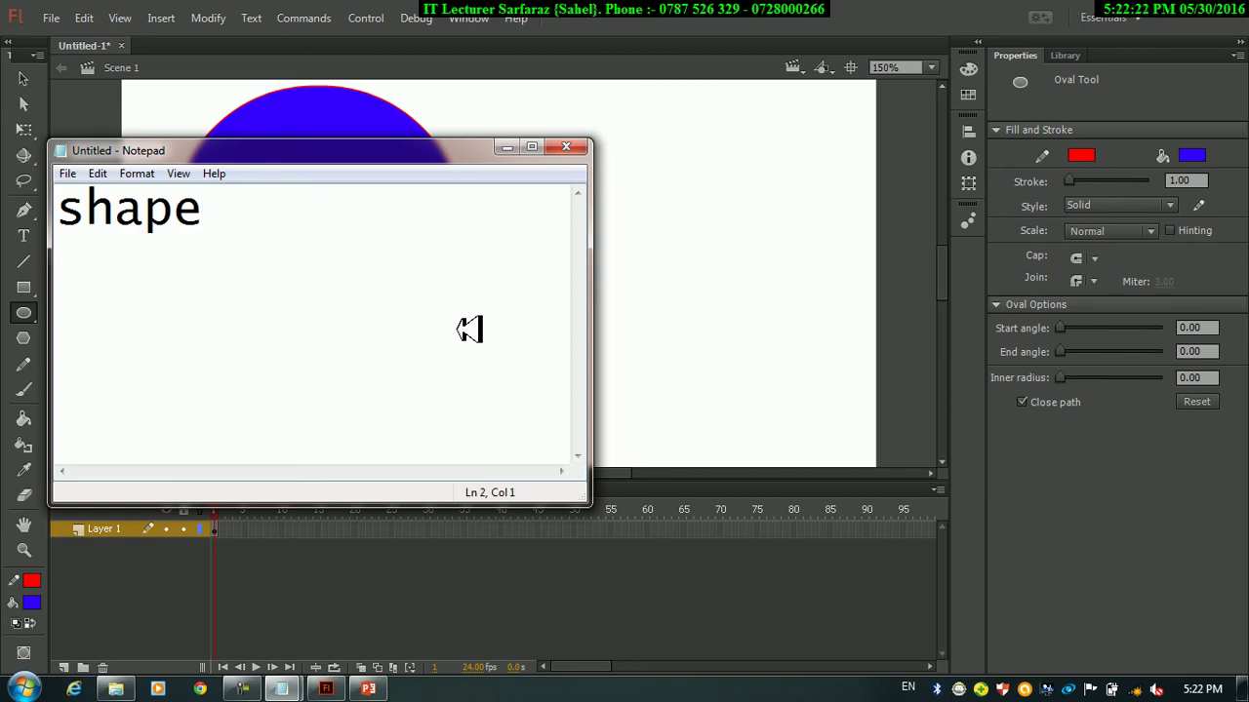
type("break")
key("Return")
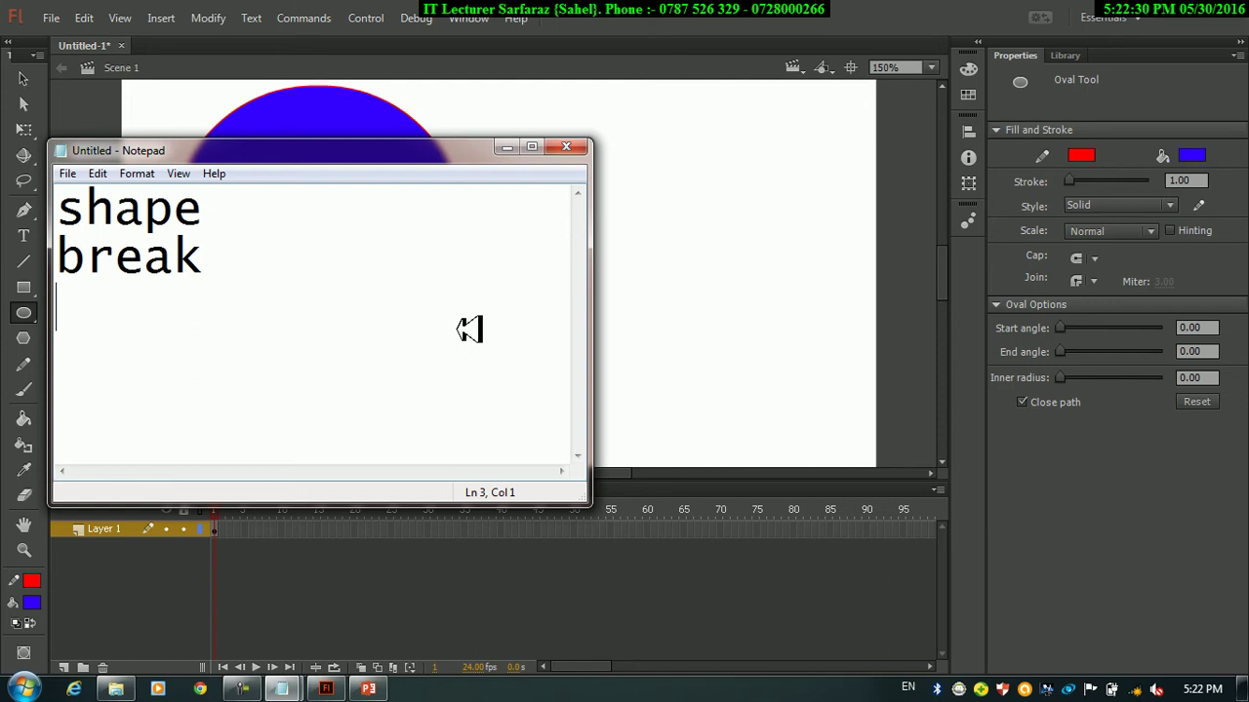
type("group")
key("Return")
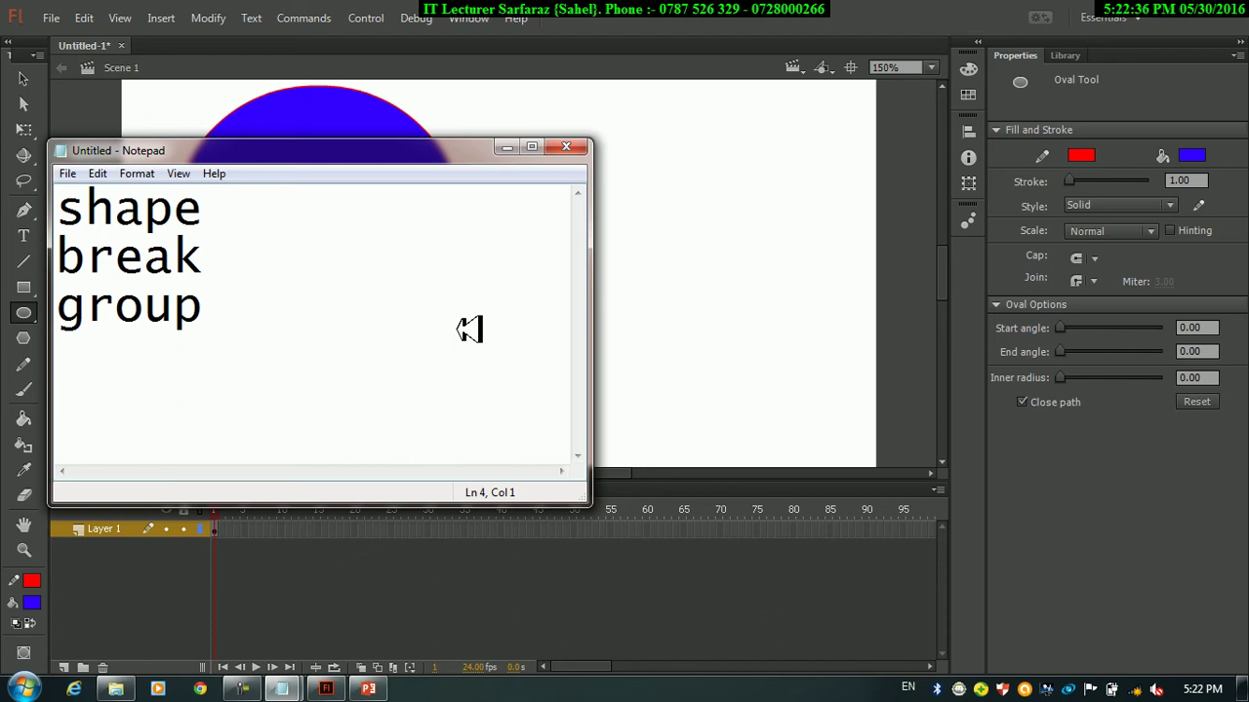
type("graphi")
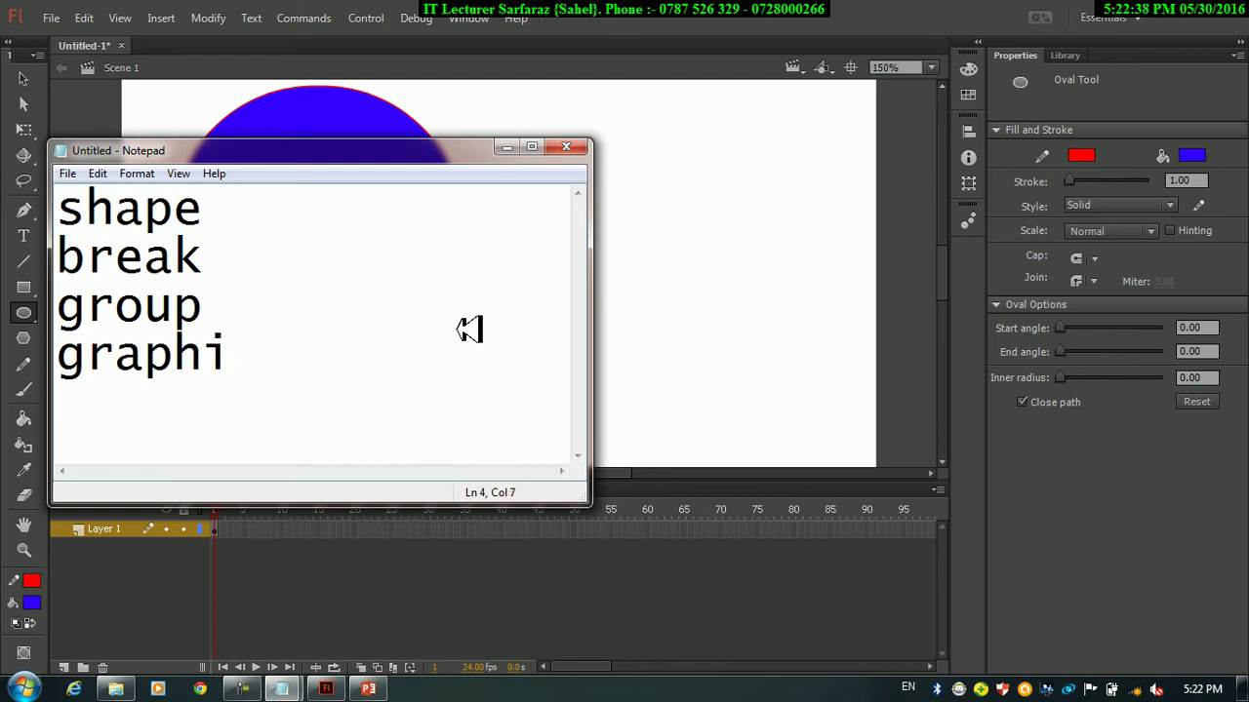
- Note the shortcuts in the list by adding "=ctrl+g" after "group" and "=f8" after "graphi"
left_click(240, 256)
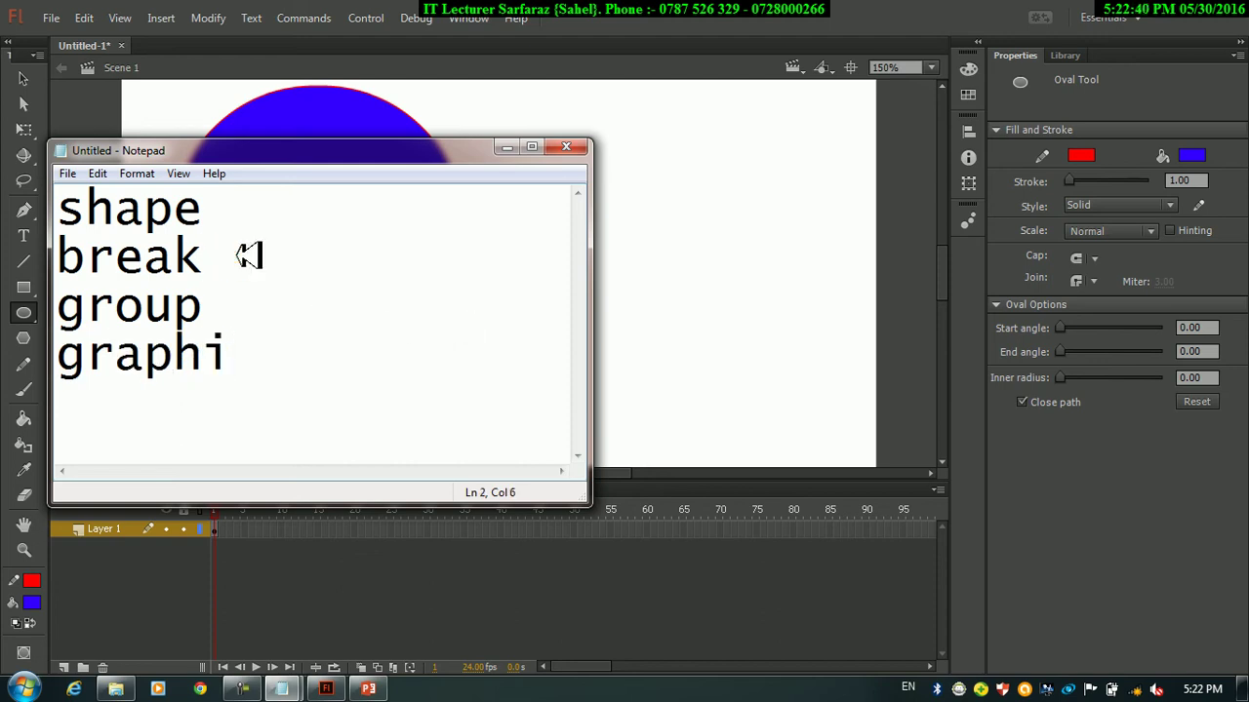
left_click(239, 211)
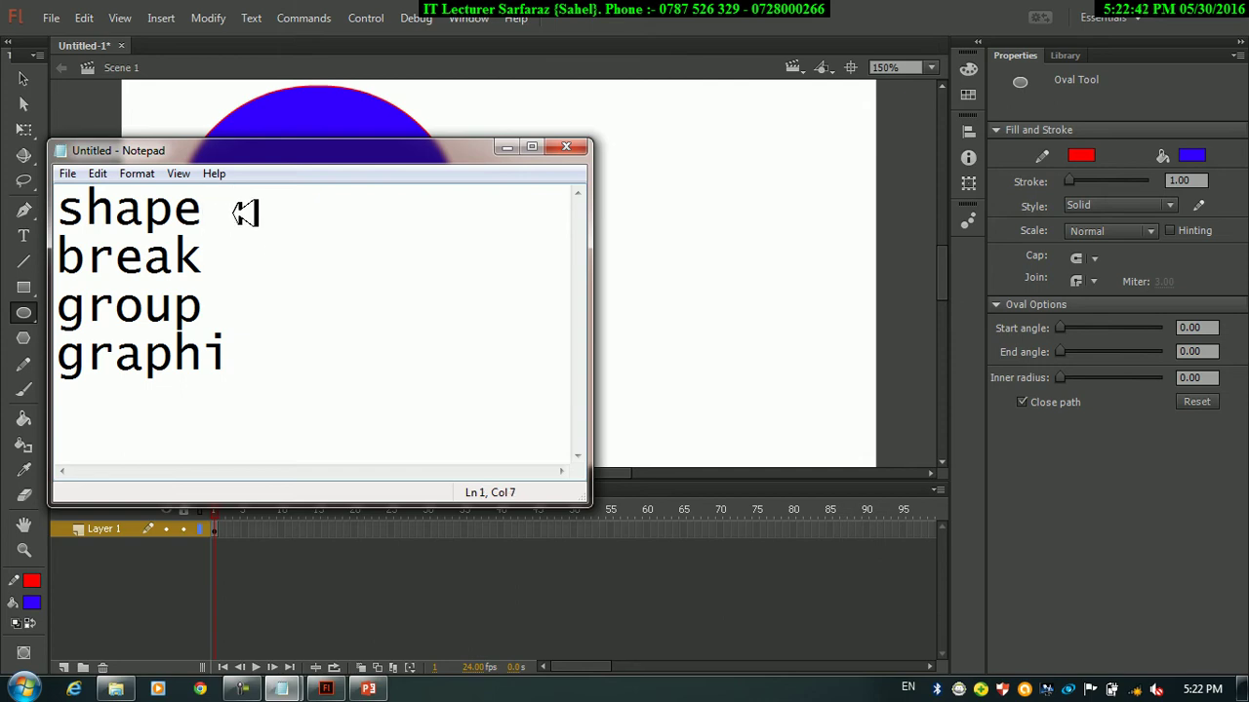
left_click(217, 302)
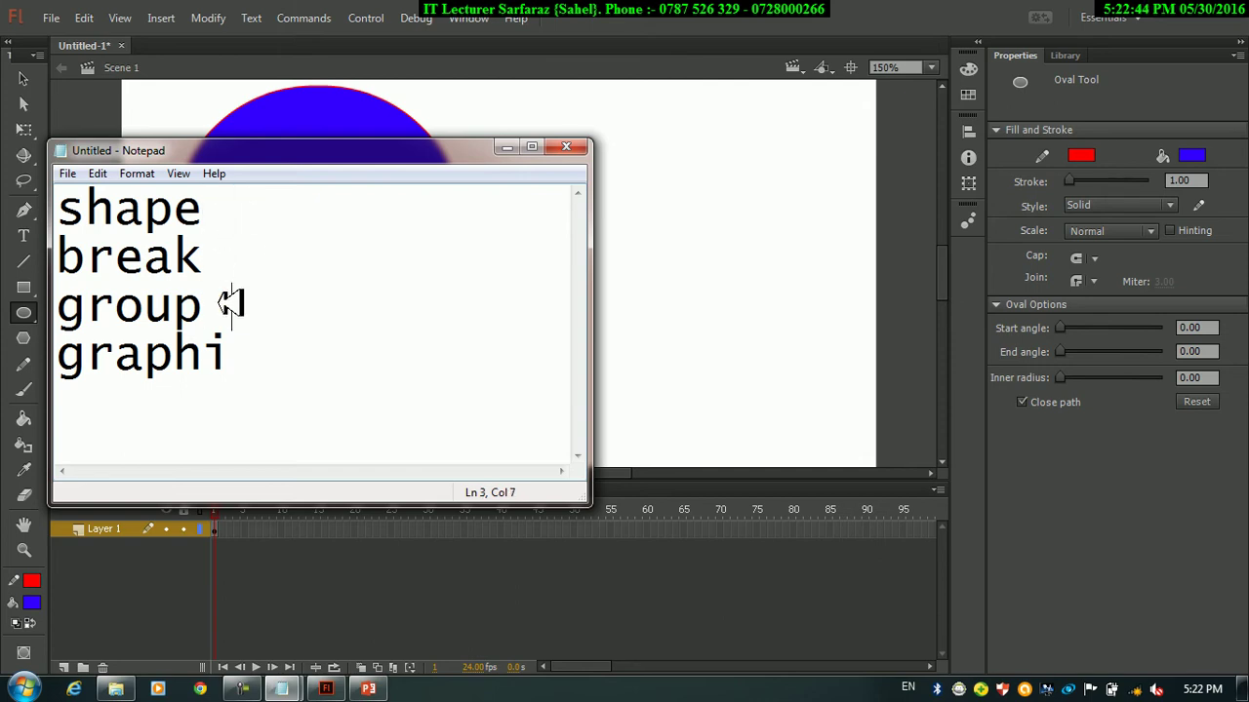
type("=c")
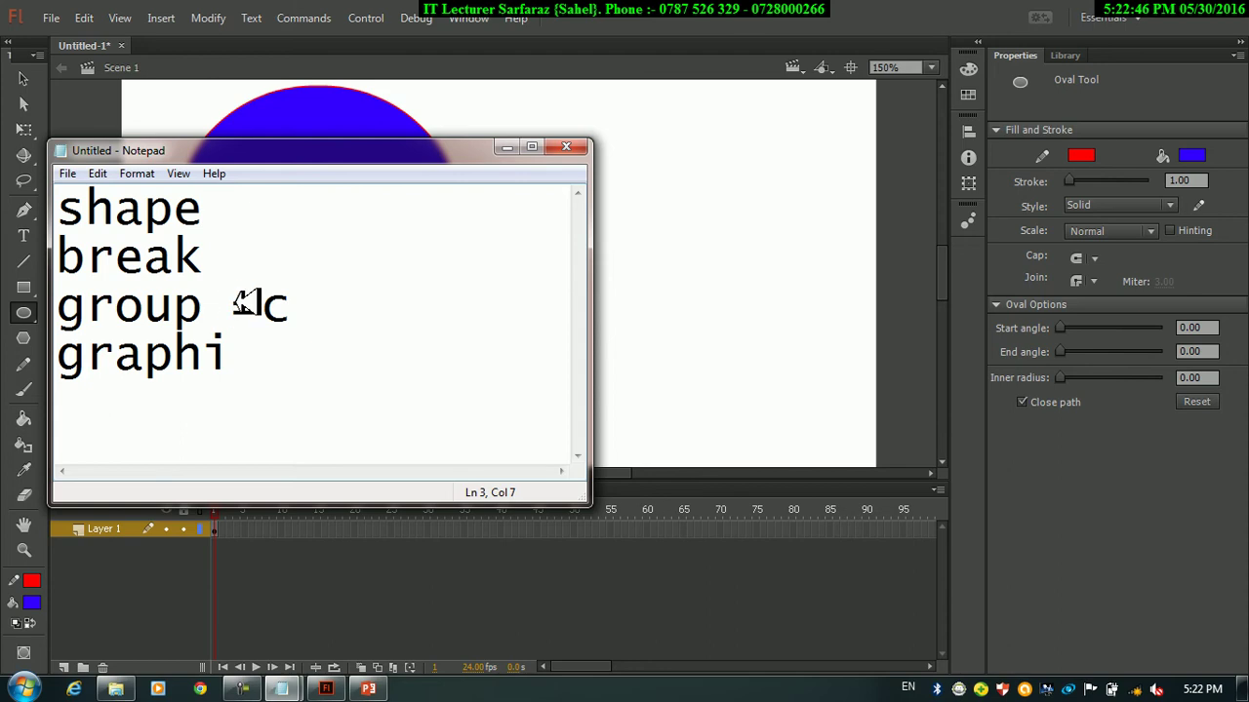
type("trl+g")
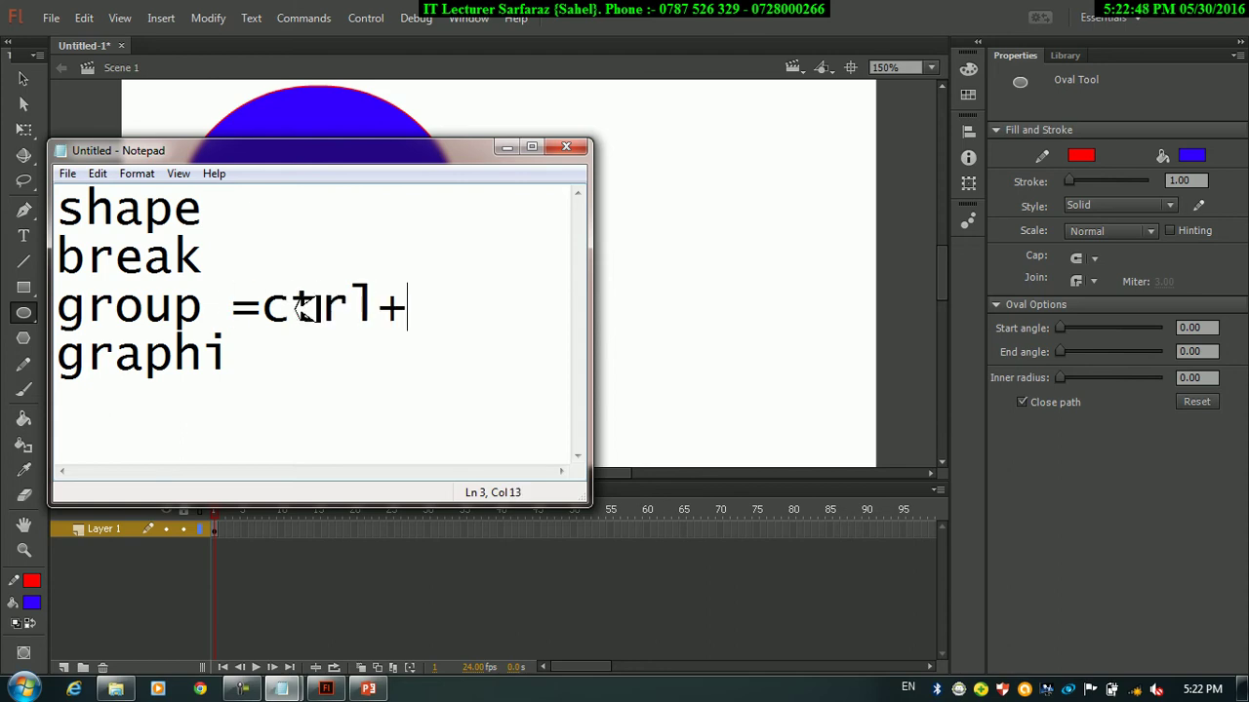
left_click(268, 368)
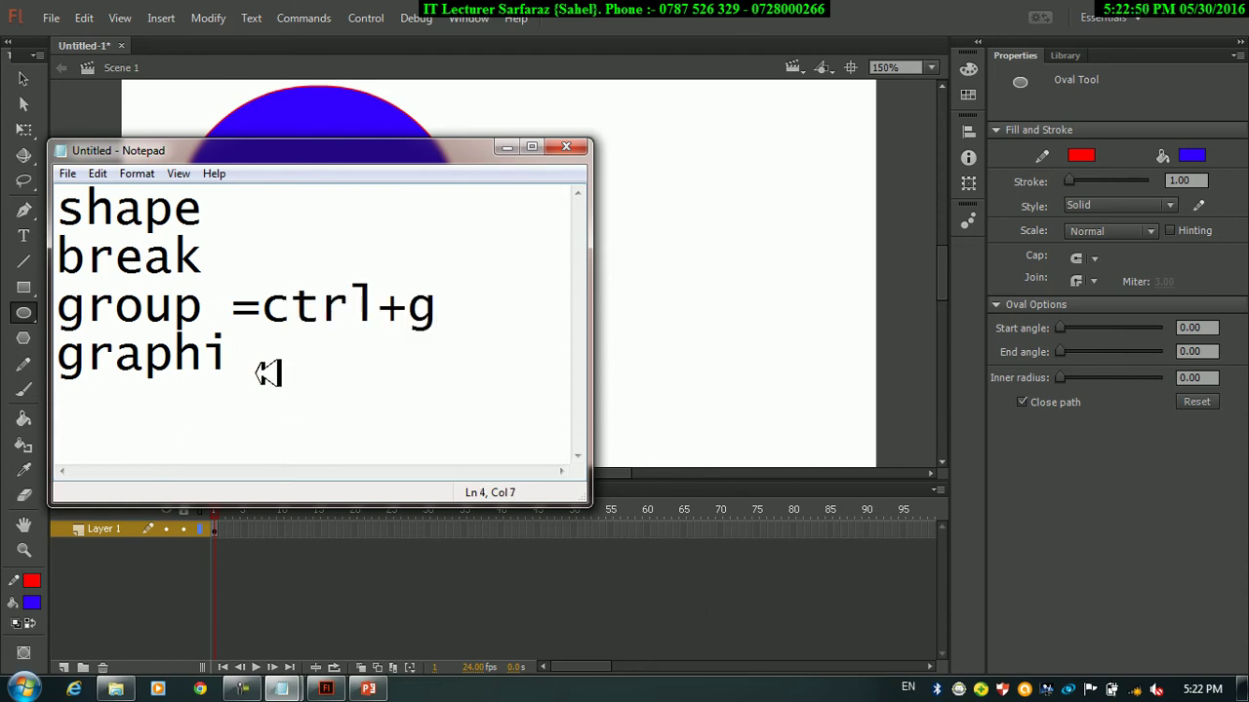
type("=fj8")
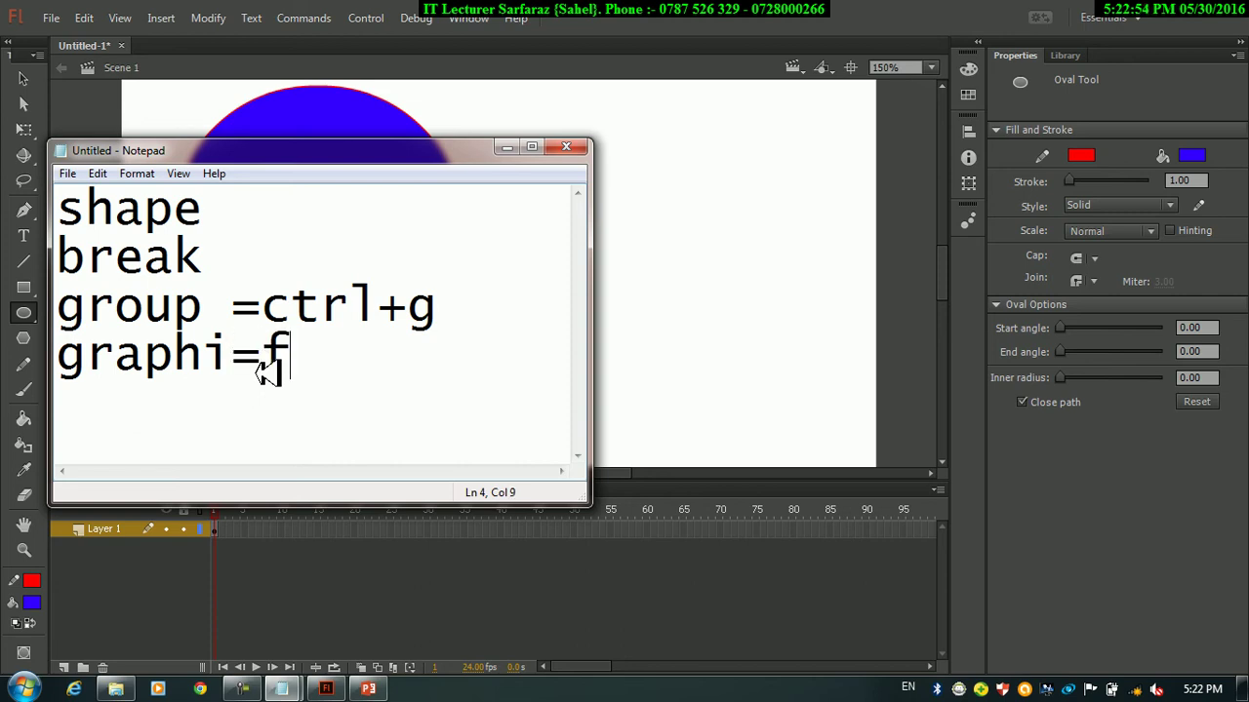
key("BackSpace")
key("BackSpace")
type("8")
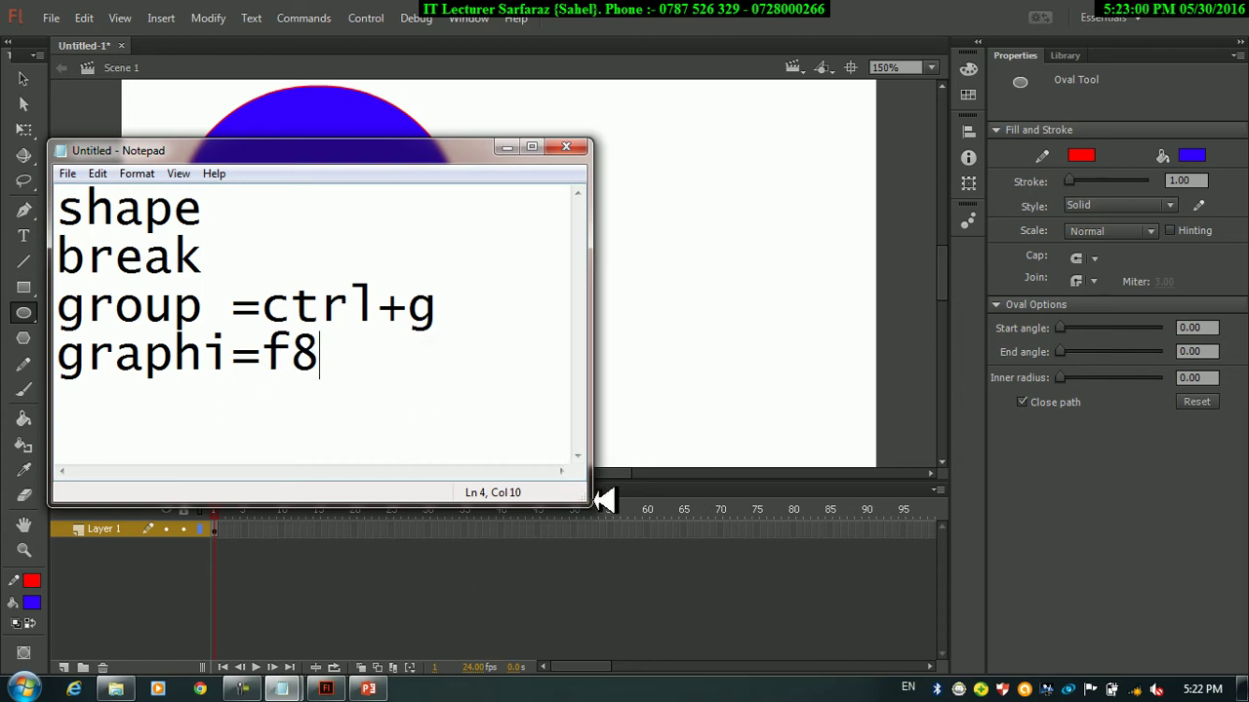
- Enlarge the Notepad window and extend the second line to "break part"
left_click_drag(597, 499, 853, 582)
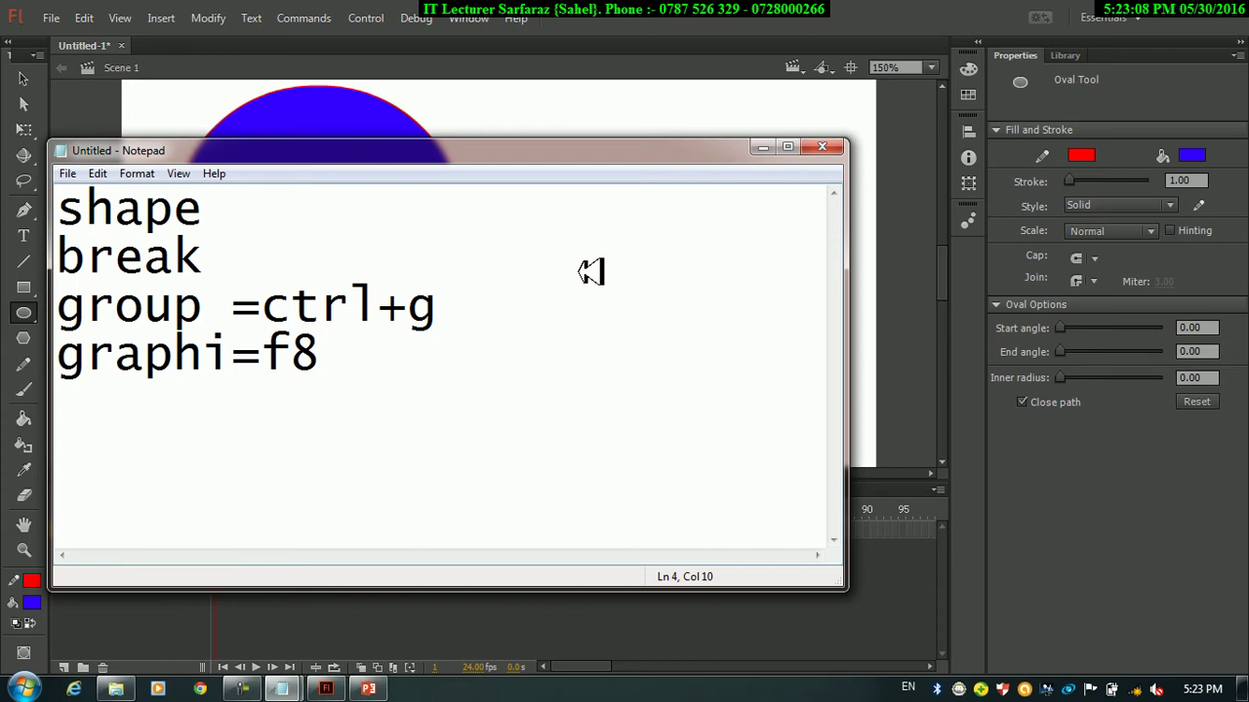
left_click(234, 260)
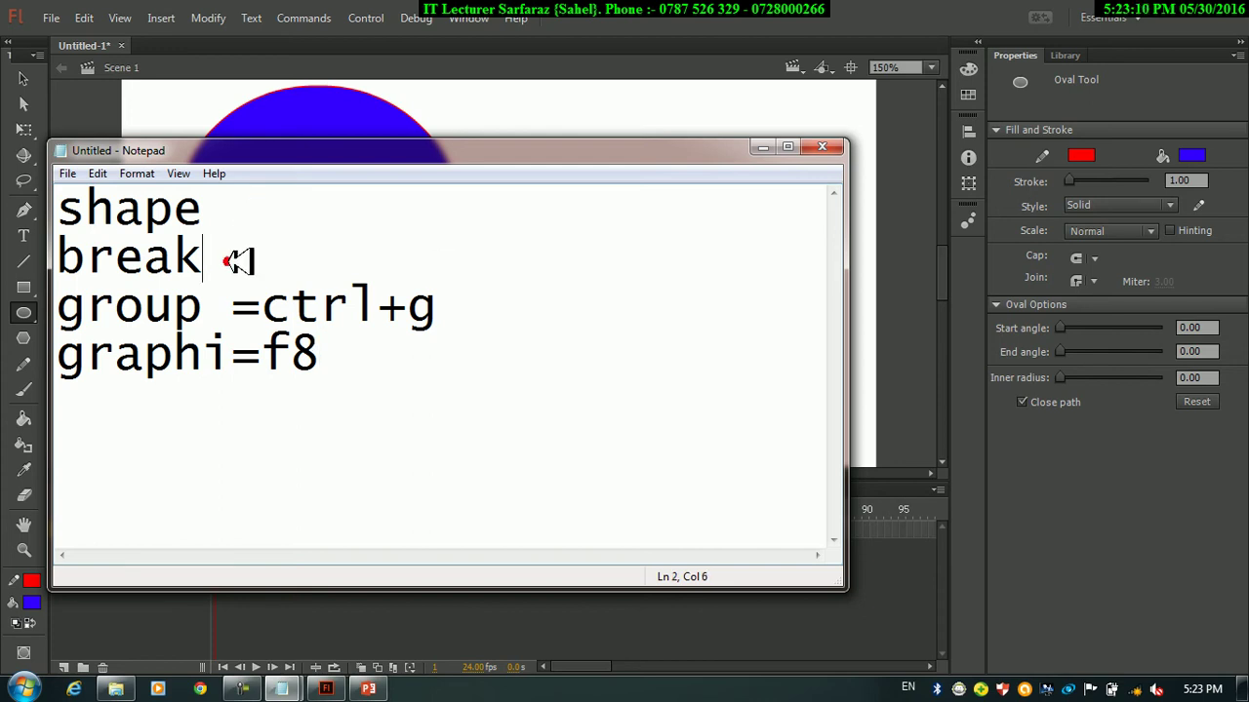
type("part")
left_click(308, 396)
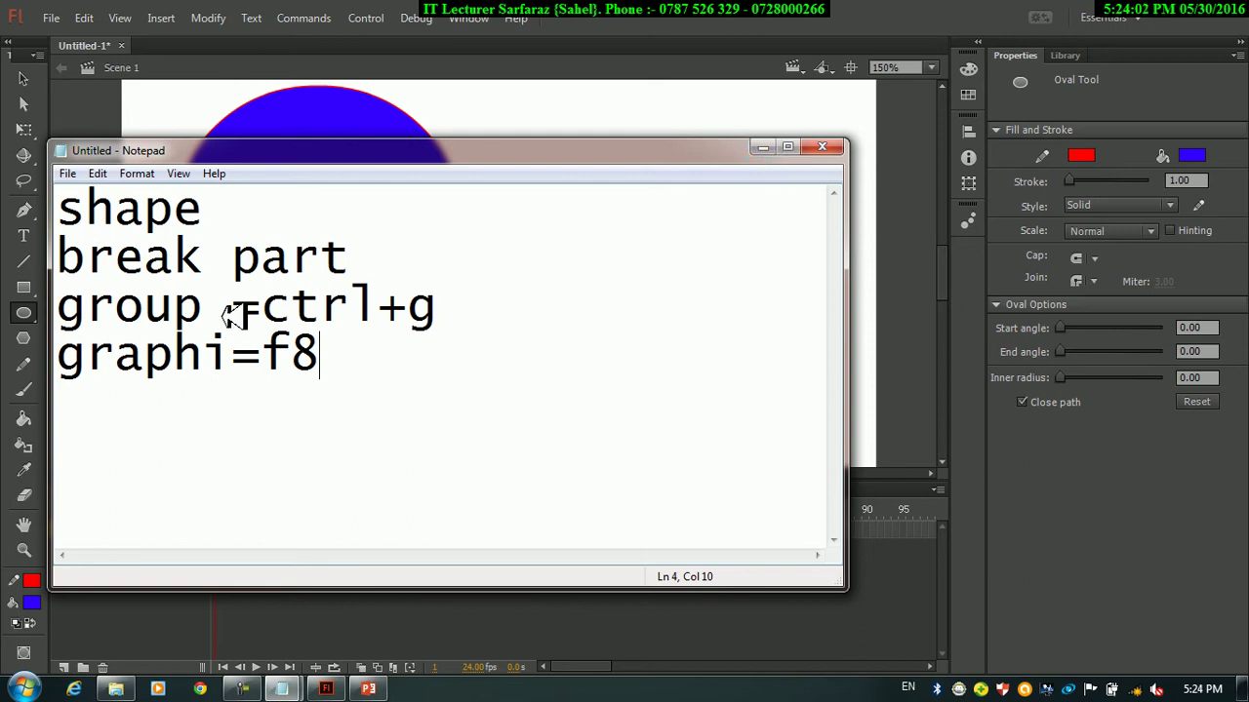
- Correct "graphi" to "graphic" in the last line of the notes
left_click(232, 368)
key("BackSpace")
type("c")
key("BackSpace")
type("ic")
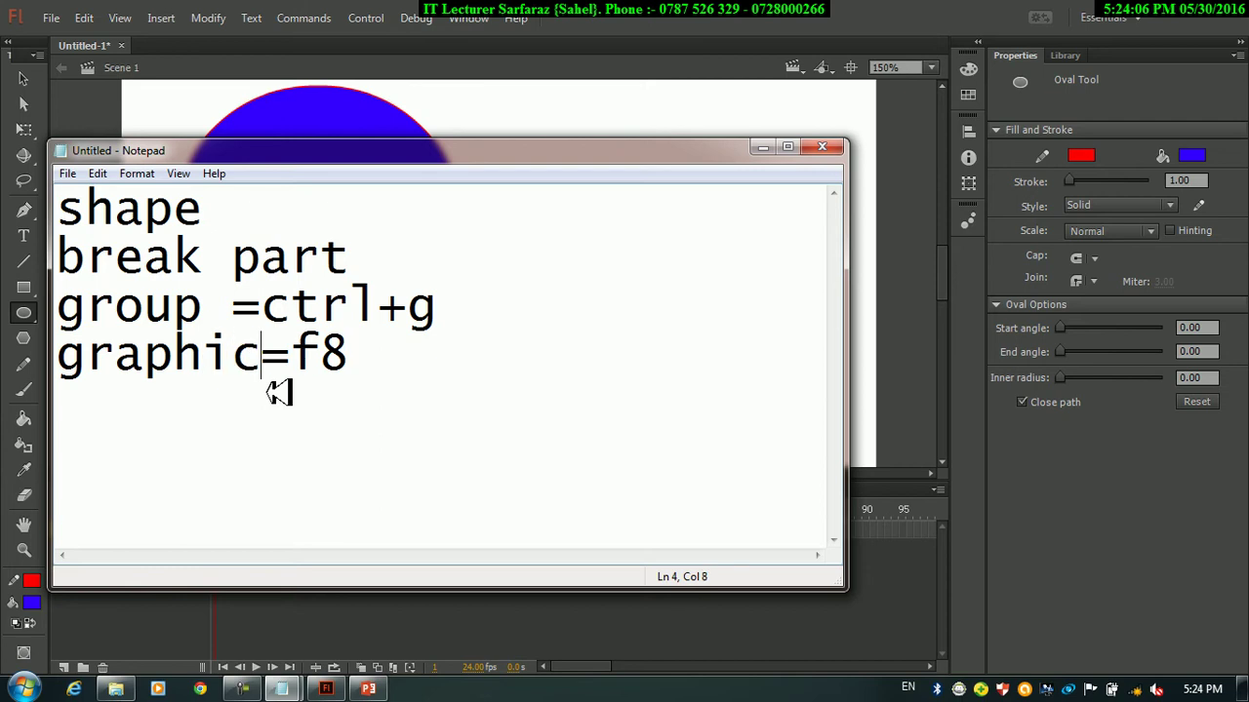
left_click(441, 415)
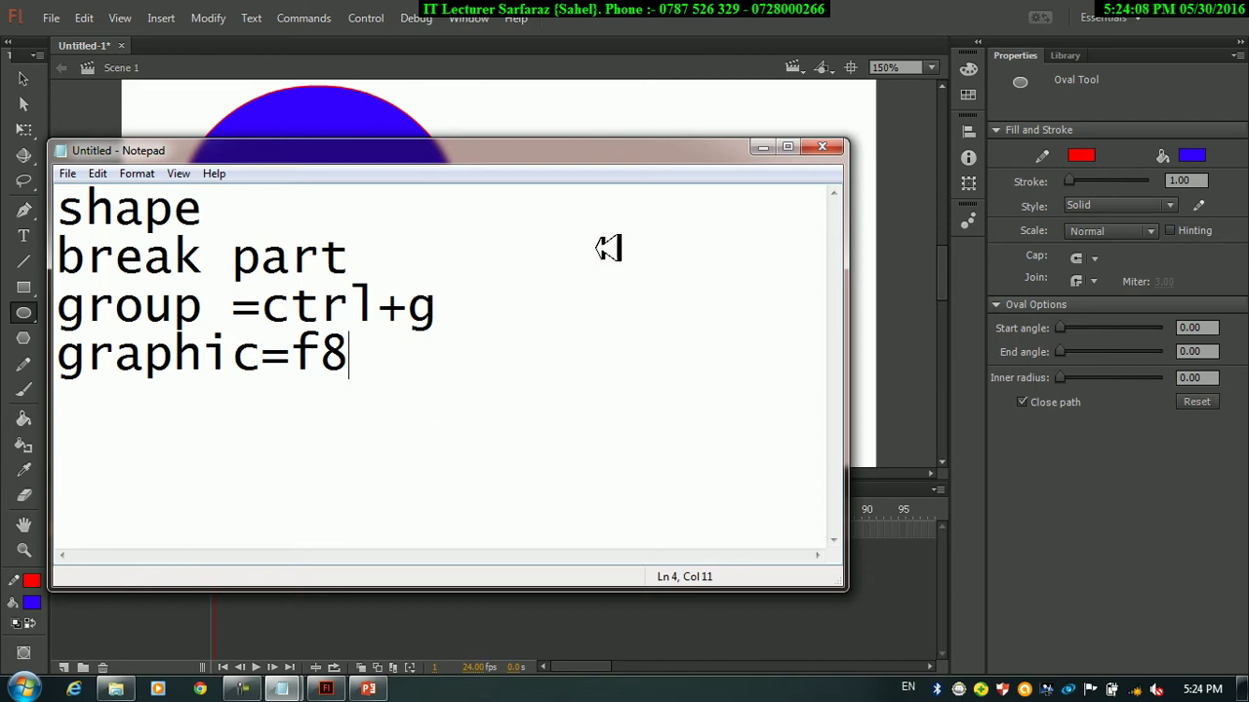
- Return to Flash, select the horizontal middle band of the oval and move it to the right side of the stage
left_click(762, 148)
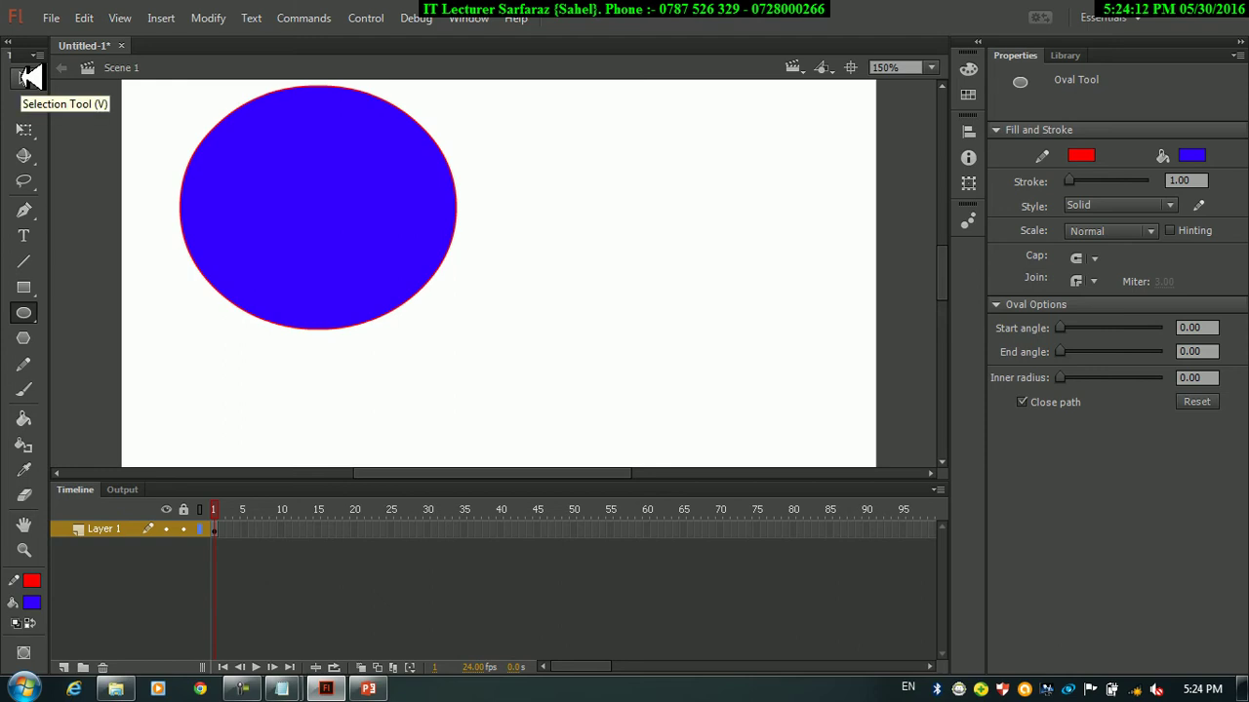
left_click(27, 76)
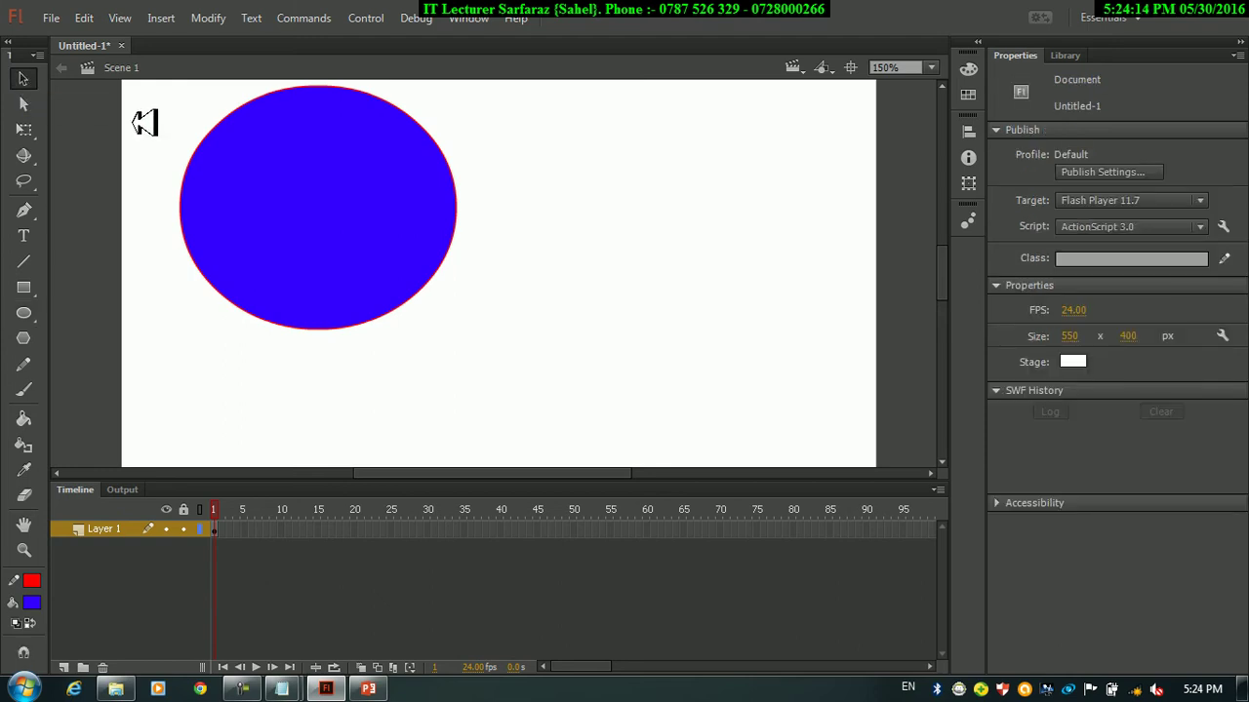
left_click_drag(133, 123, 517, 251)
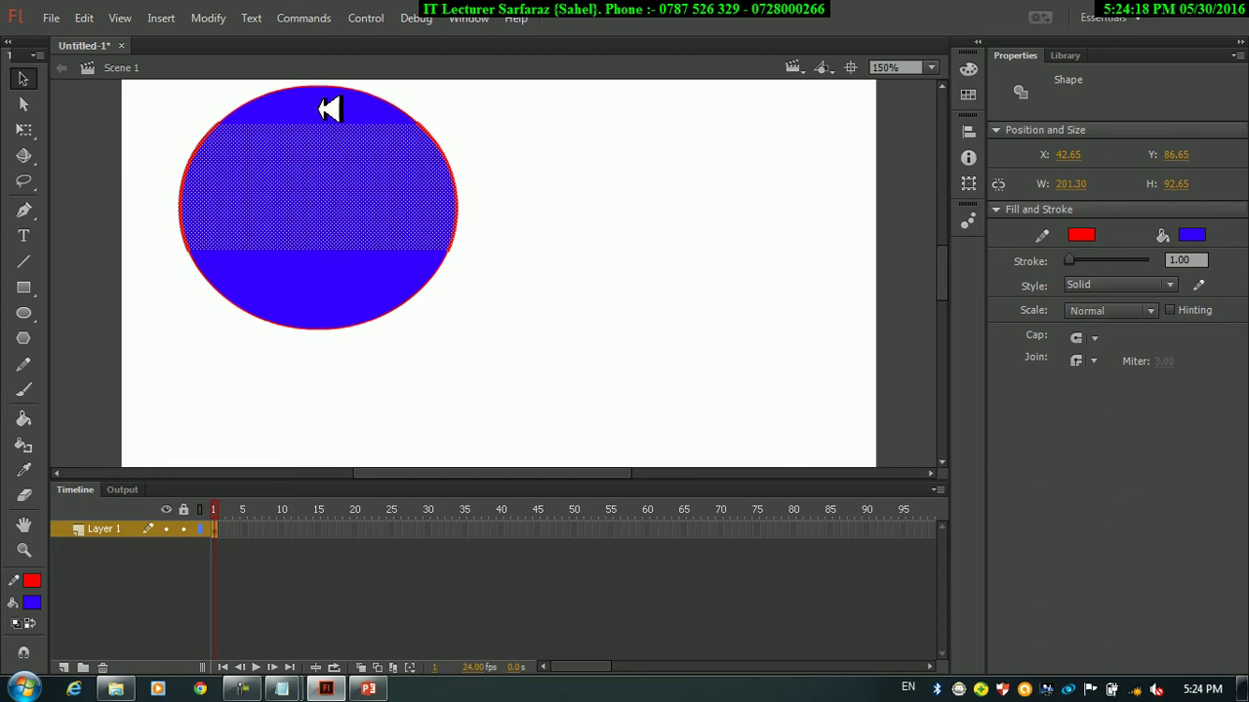
left_click_drag(309, 179, 741, 251)
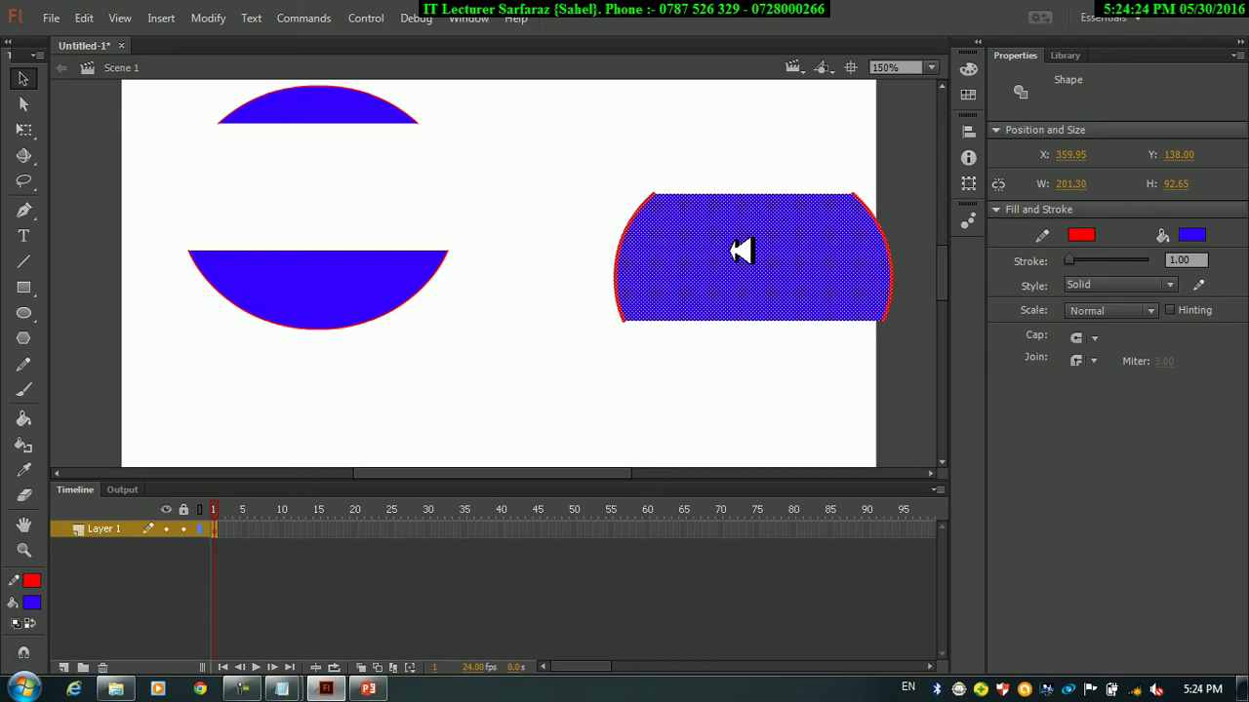
- Separate the middle of the oval's lower segment and the middle of the moved band, placing both pieces in empty areas of the stage
left_click_drag(234, 232, 382, 324)
left_click_drag(315, 276, 546, 166)
left_click_drag(697, 149, 840, 328)
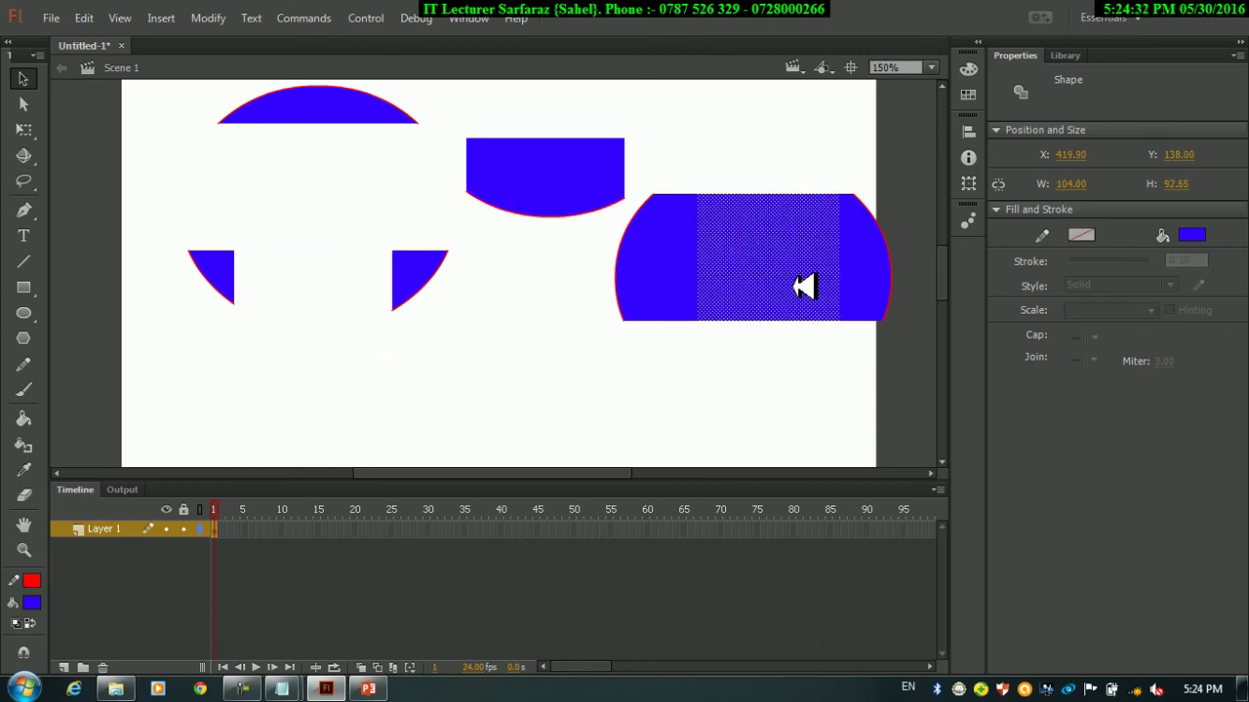
mouse_move(788, 259)
left_mouse_down()
mouse_move(474, 348)
mouse_move(547, 362)
mouse_move(558, 383)
left_mouse_up()
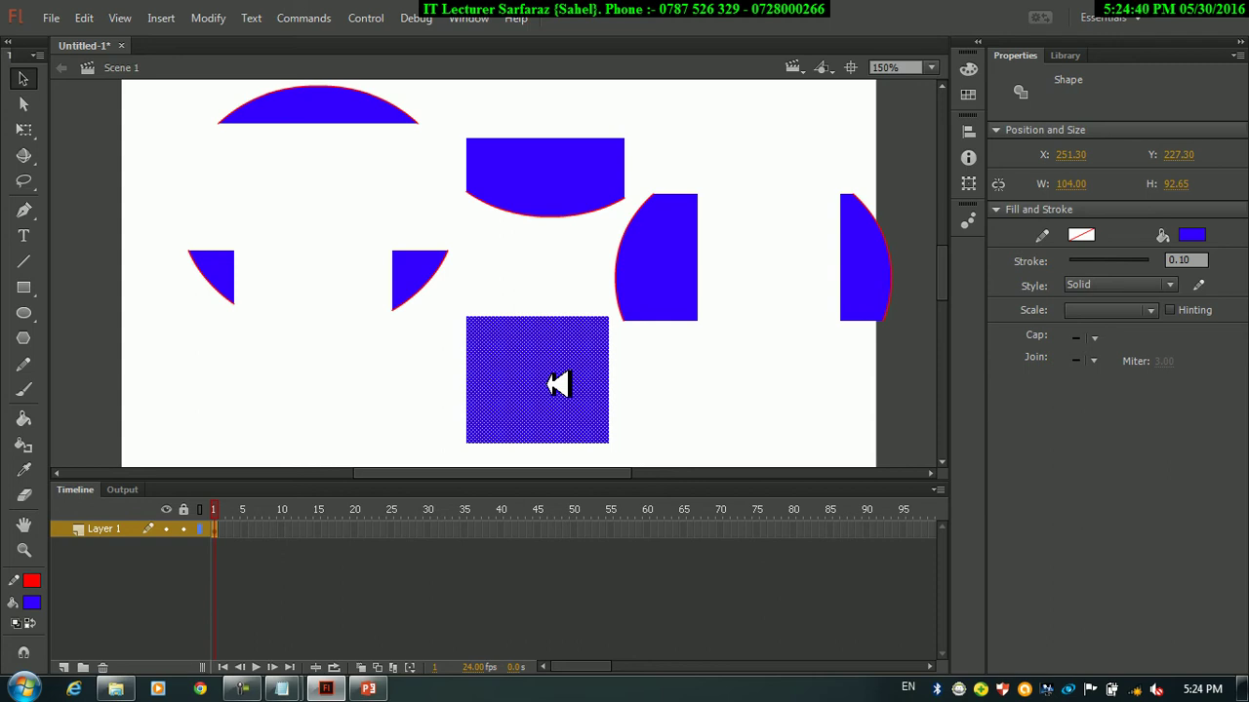
- Clear the stage and draw a blue oval with a red outline, about 277 × 197 px, near the stage's centre
key("ctrl+a")
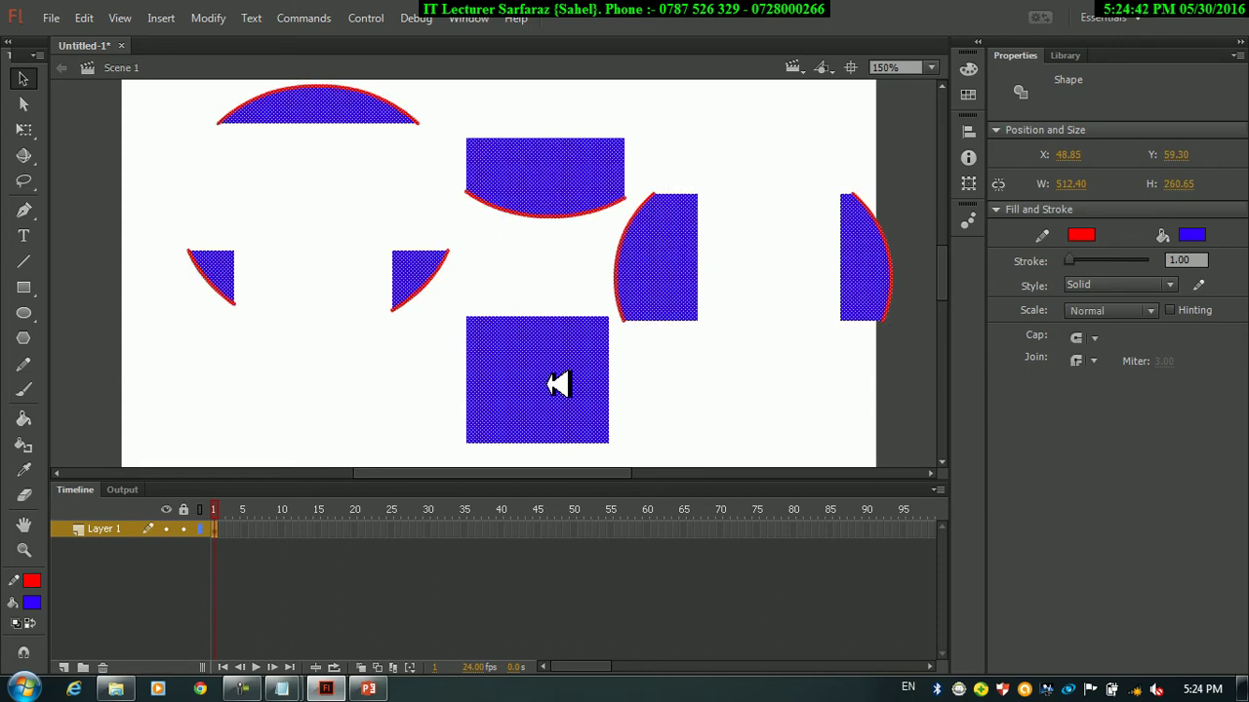
key("Delete")
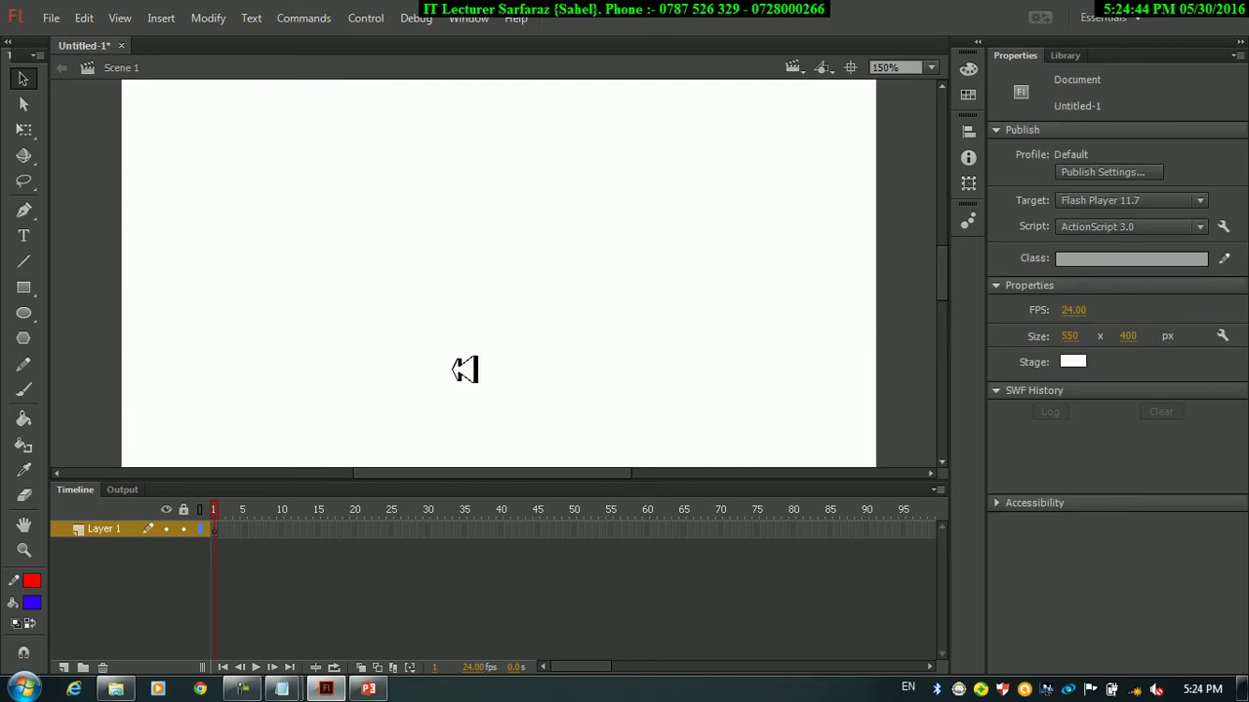
left_click(24, 312)
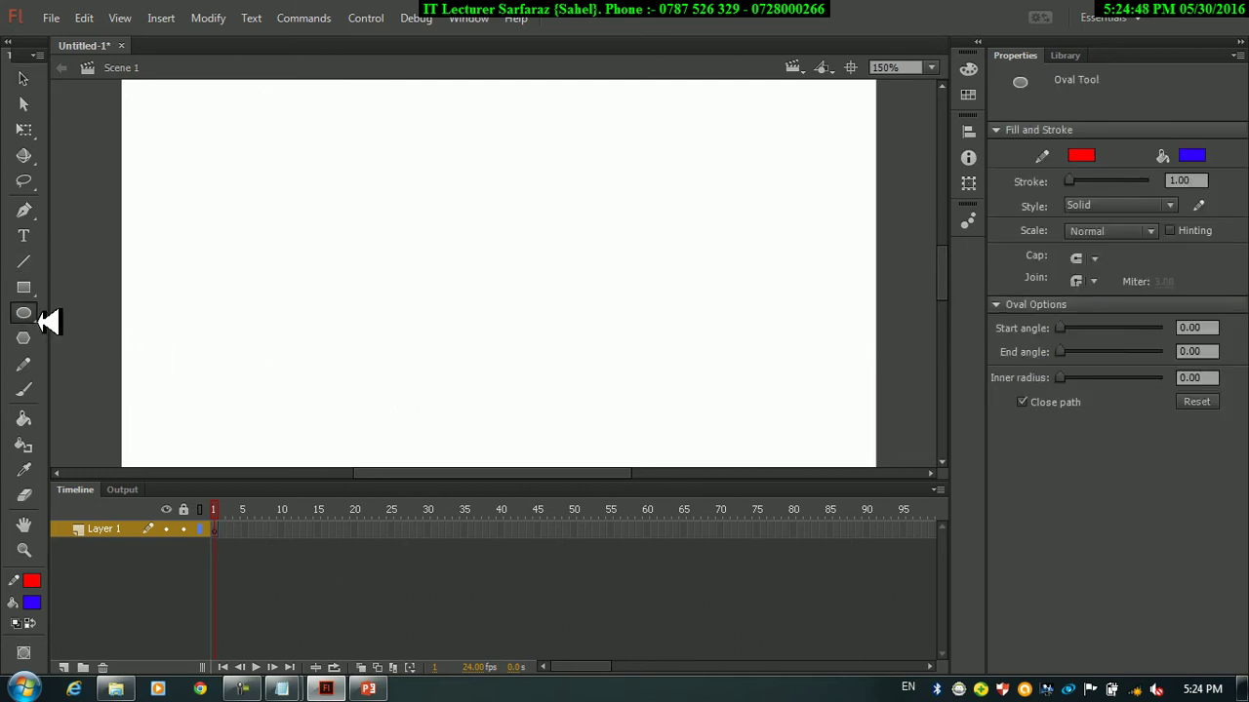
mouse_move(264, 141)
left_mouse_down()
mouse_move(597, 411)
mouse_move(644, 412)
left_mouse_up()
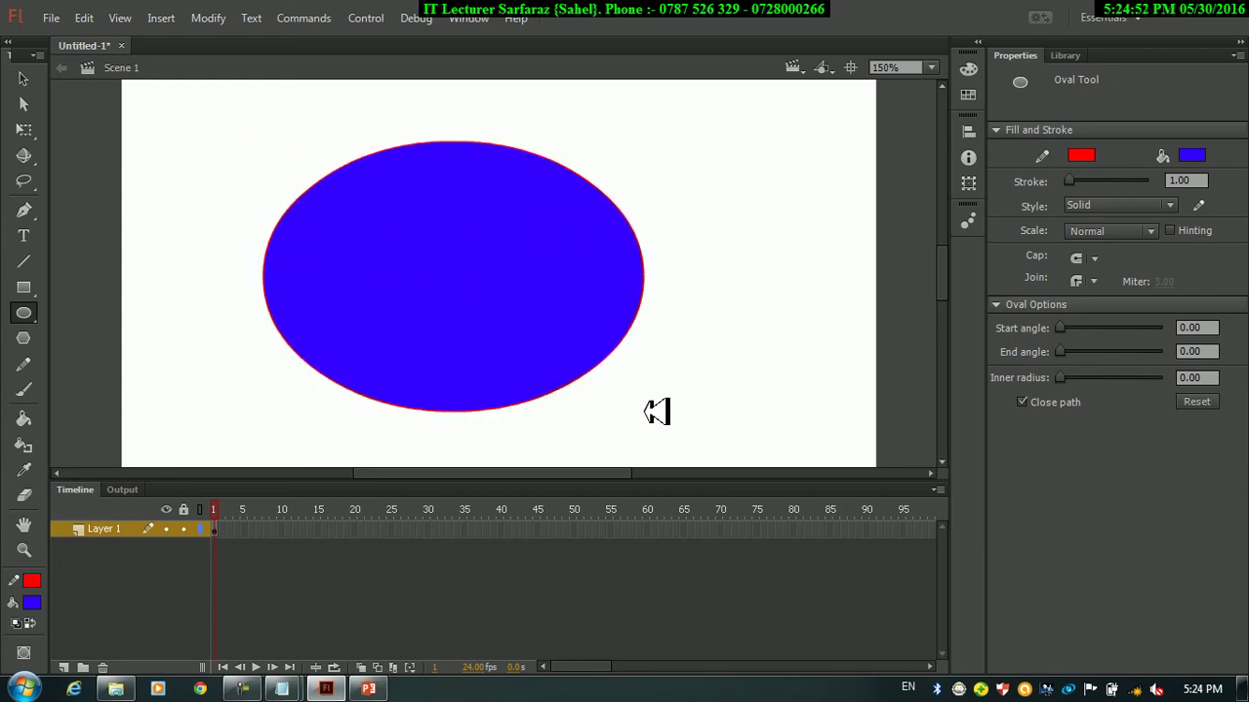
- Select the oval's fill and combine it into a group
left_click(24, 78)
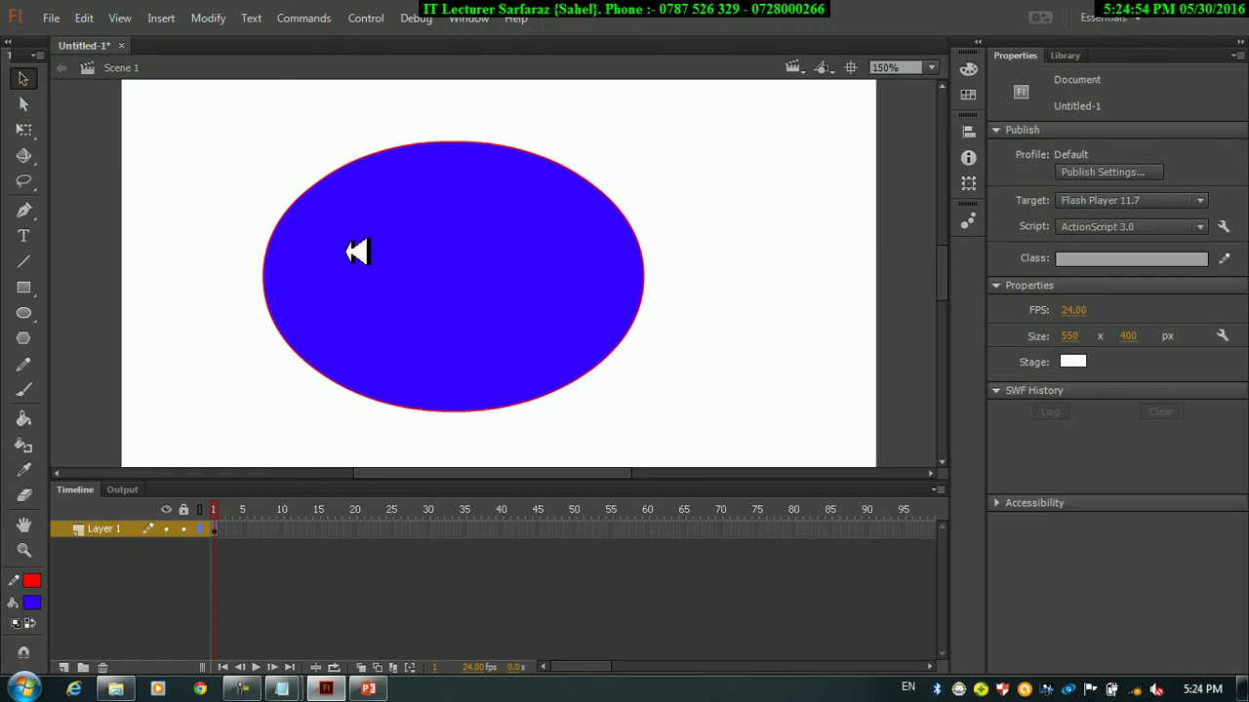
double_click(398, 260)
key("ctrl+g")
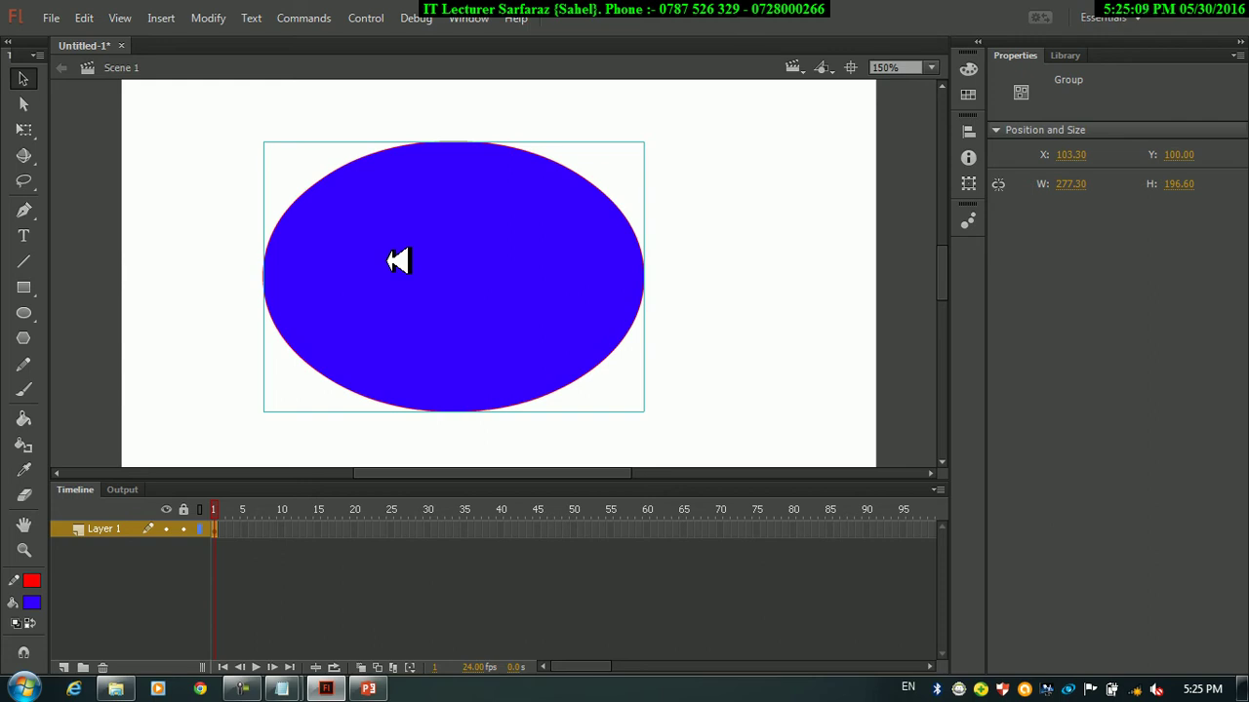
- Try to pull a horizontal middle band out of the grouped oval to the stage's right side, and undo the move
left_click(25, 80)
left_click_drag(187, 201, 813, 365)
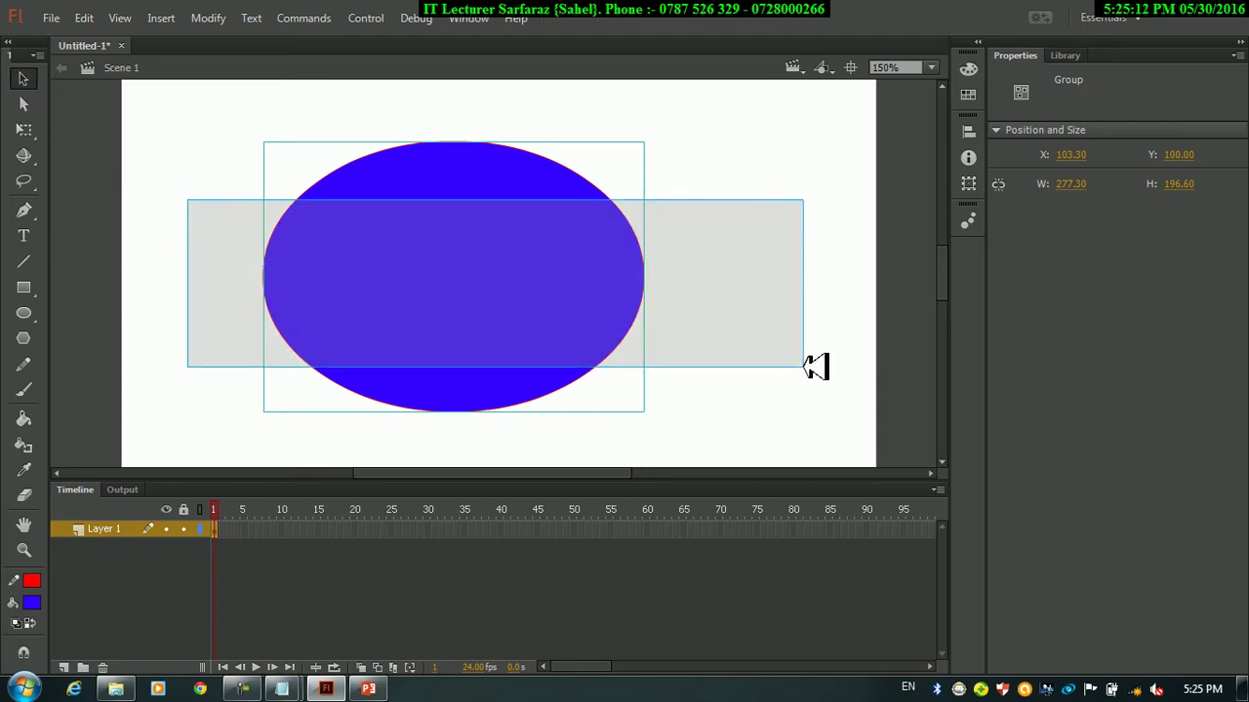
mouse_move(407, 220)
left_mouse_down()
mouse_move(722, 292)
mouse_move(875, 307)
left_mouse_up()
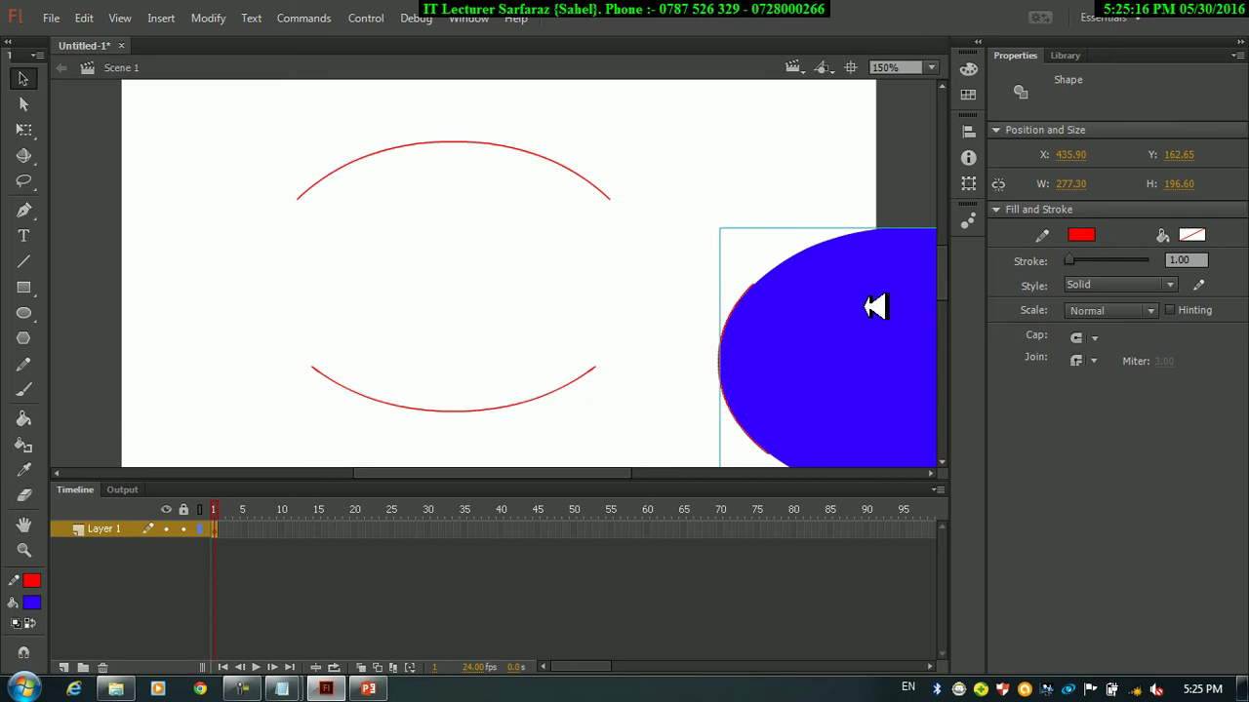
key("ctrl+z")
- Try to pull a vertical middle strip out of the grouped oval to the stage's lower right, and undo the move
left_click(23, 78)
mouse_move(321, 114)
left_mouse_down()
mouse_move(538, 357)
mouse_move(580, 427)
left_mouse_up()
left_click_drag(460, 204, 836, 357)
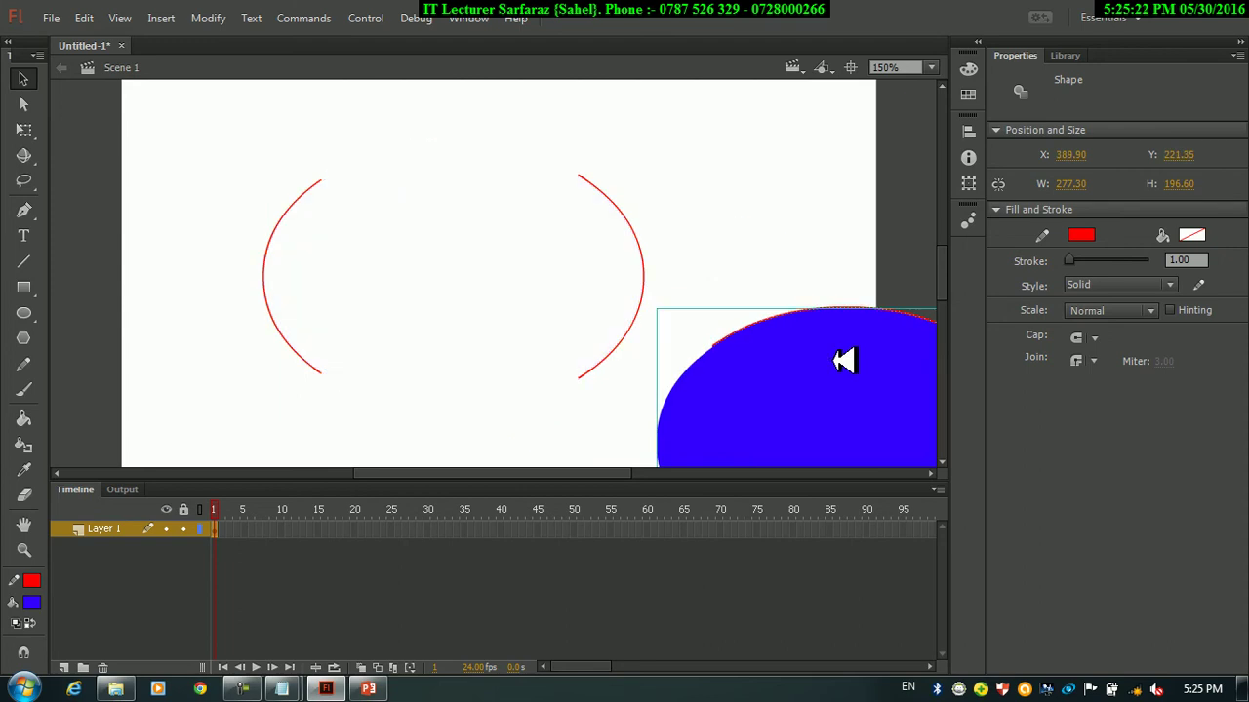
key("ctrl+z")
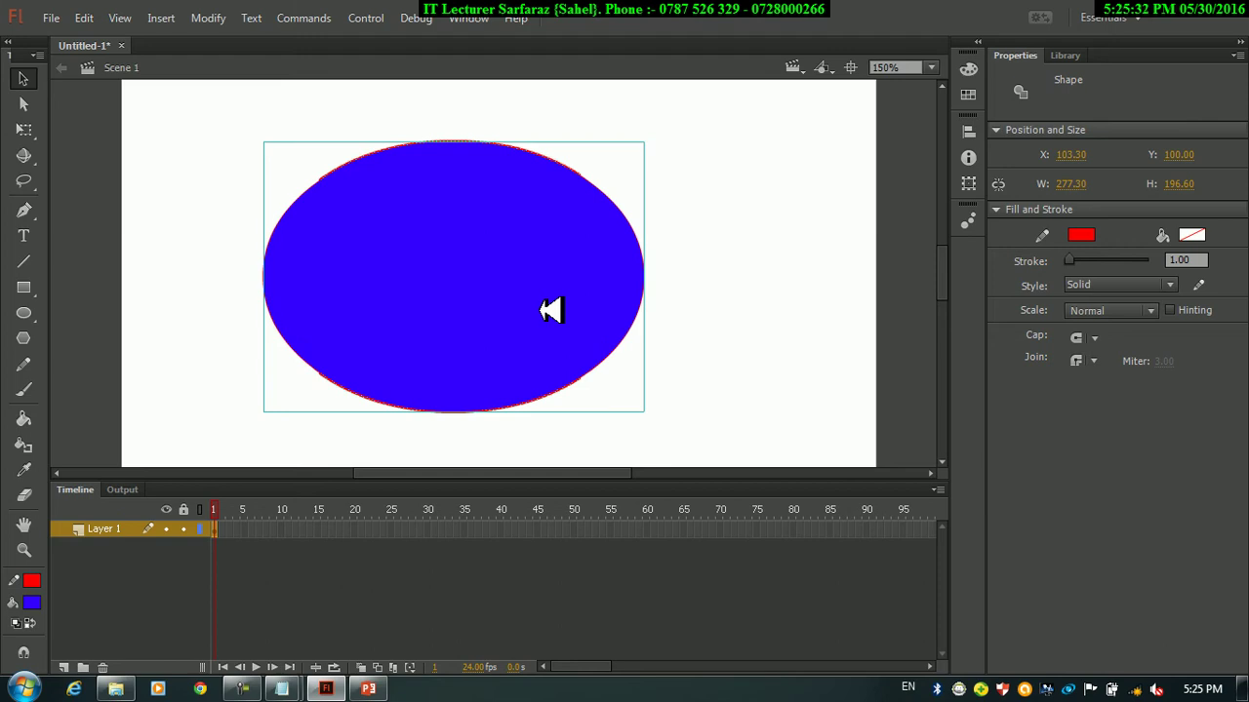
- Move the grouped oval to the left of the stage and draw a rectangle about 199 × 197 px beside it on the right
mouse_move(529, 306)
left_mouse_down()
mouse_move(270, 234)
mouse_move(354, 281)
mouse_move(432, 299)
left_mouse_up()
left_click(554, 395)
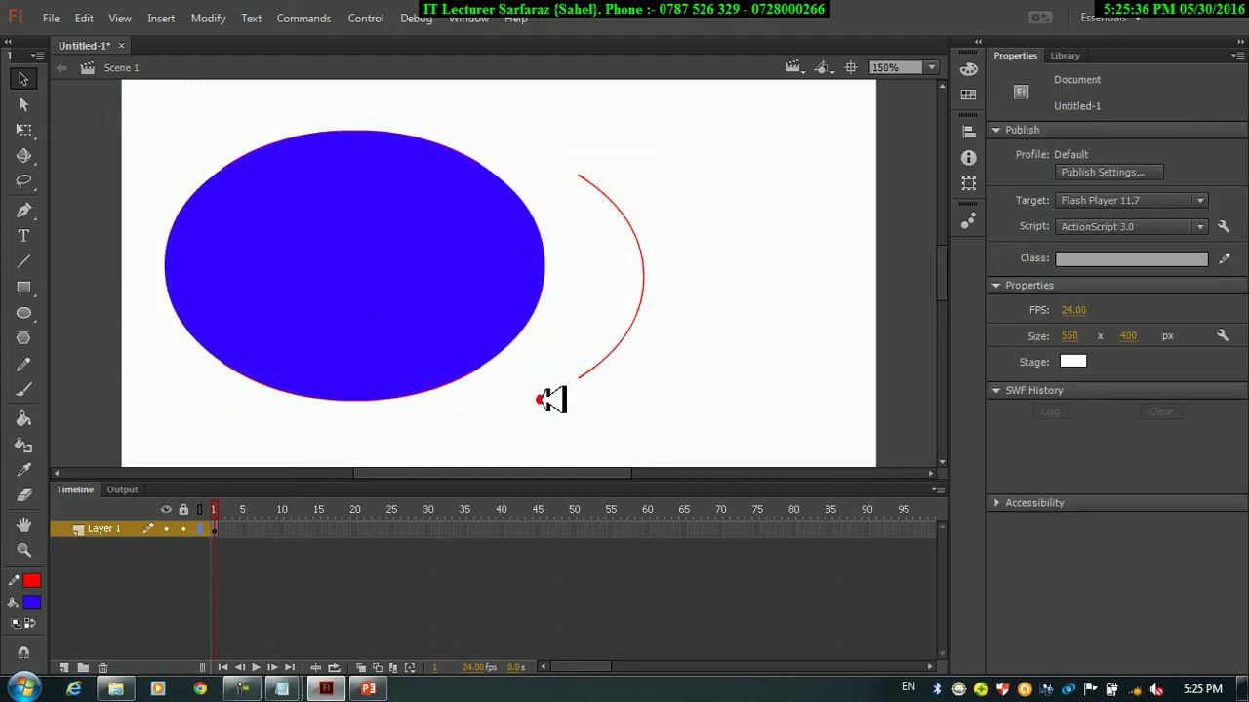
left_click(37, 289)
left_click(39, 291)
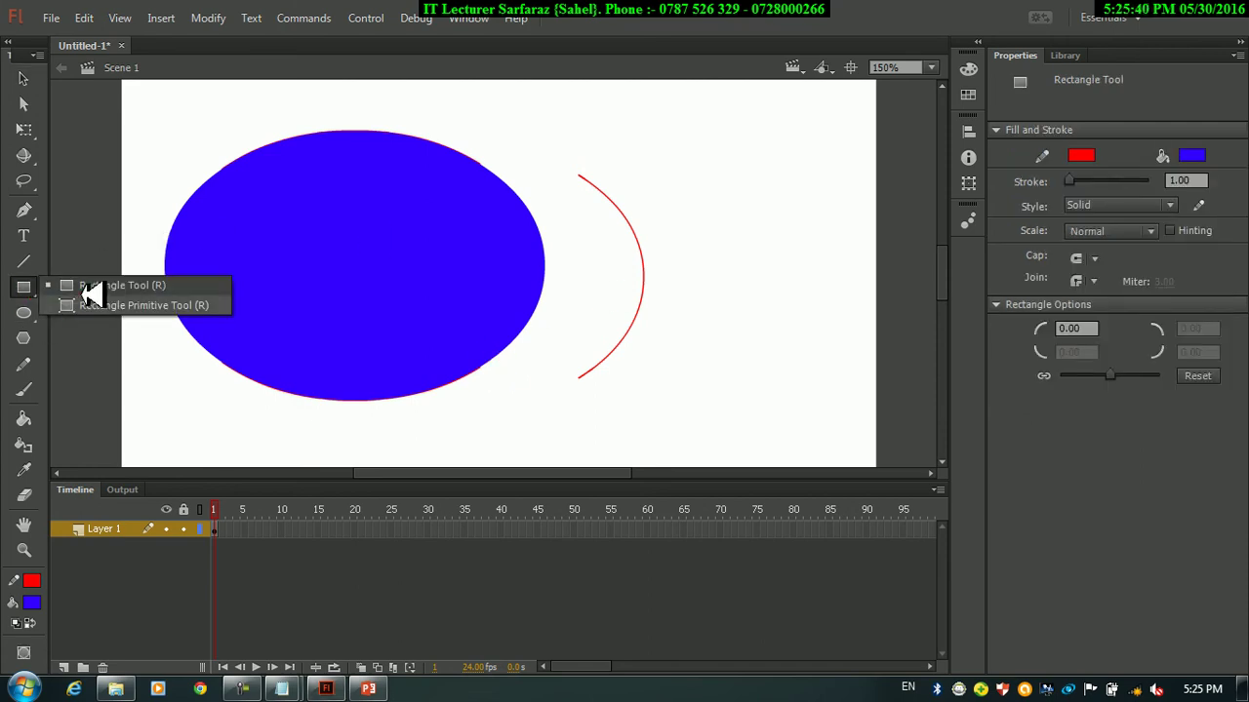
left_click(91, 285)
mouse_move(604, 148)
left_mouse_down()
mouse_move(794, 315)
mouse_move(880, 417)
left_mouse_up()
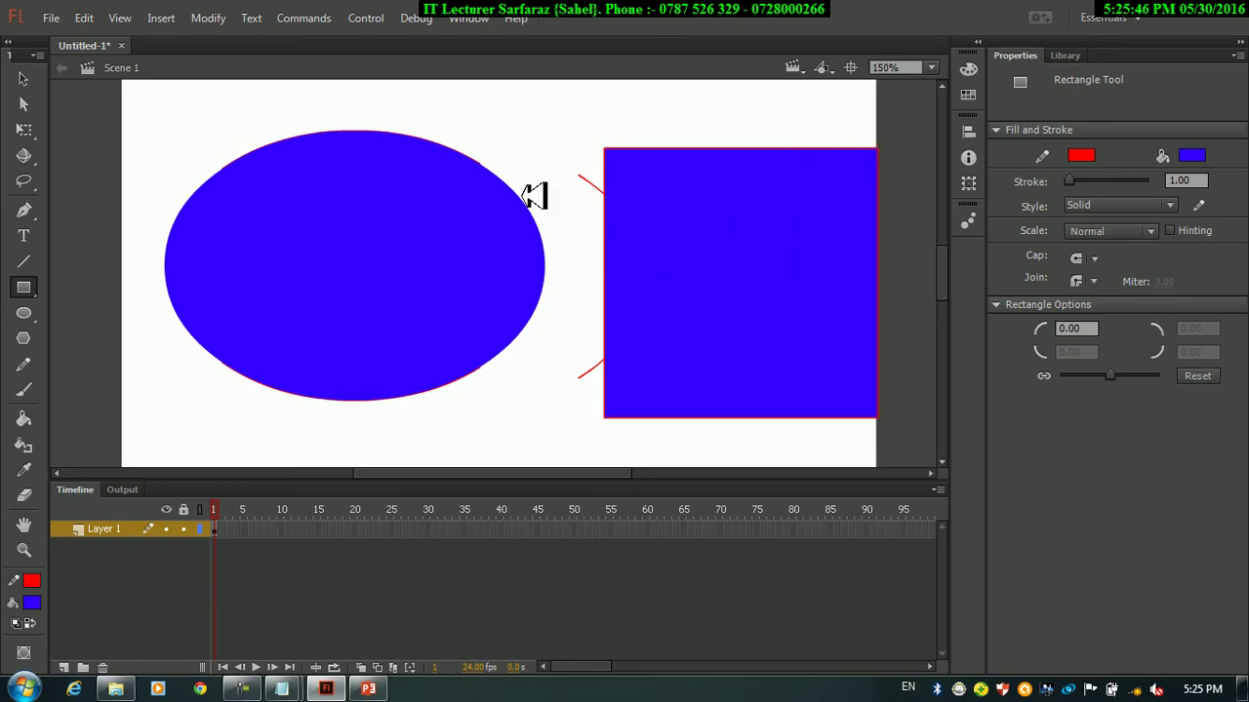
- Select the rectangle's fill and examine the symbol types offered in the Convert to Symbol options, cancelling without converting
left_click(24, 78)
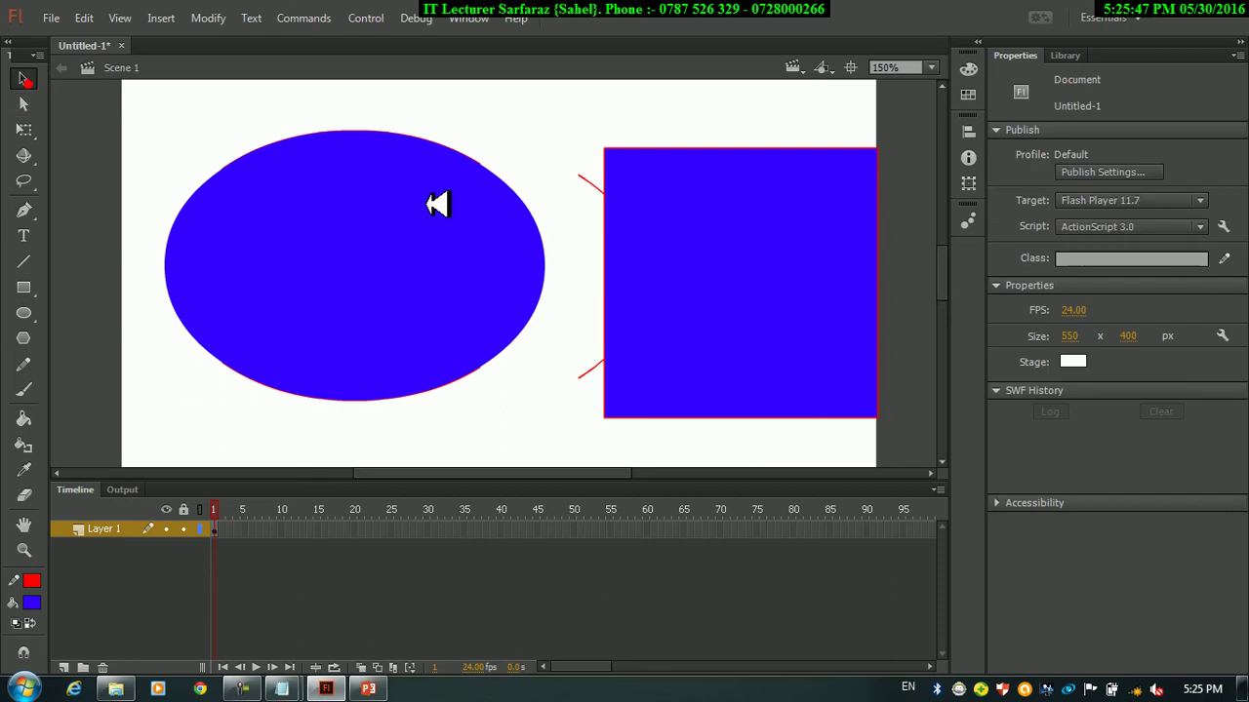
left_click(725, 217)
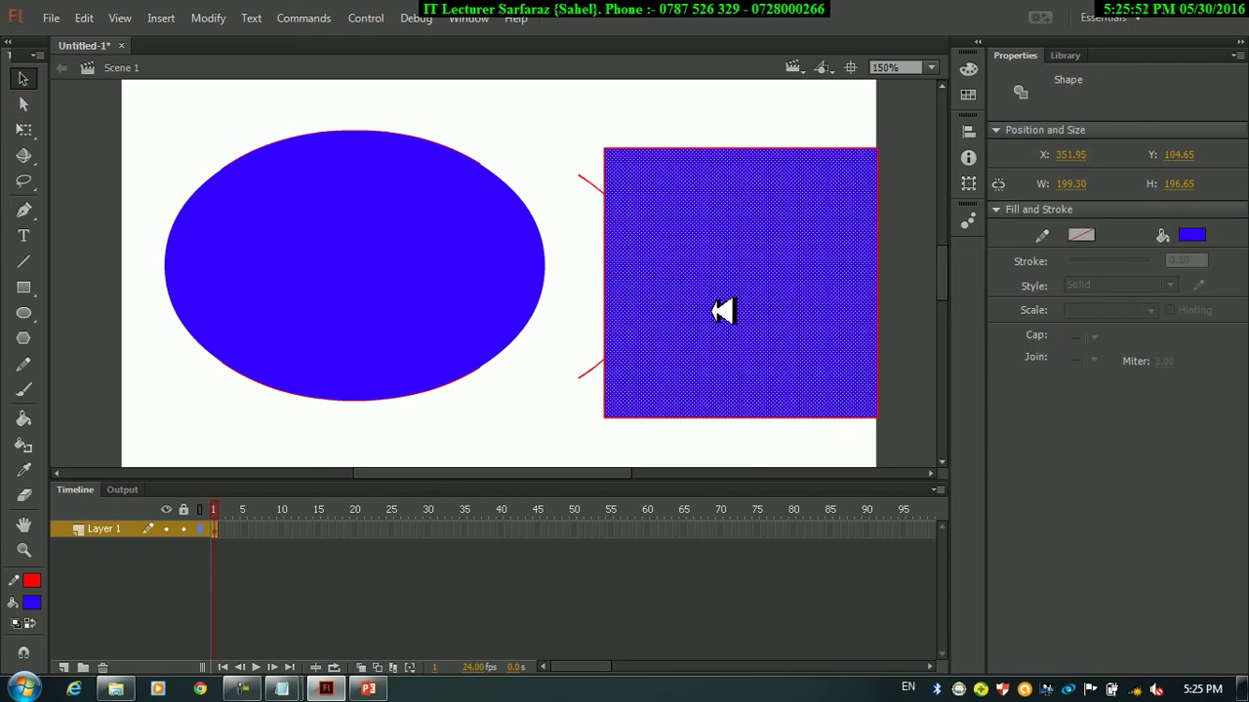
left_click(215, 17)
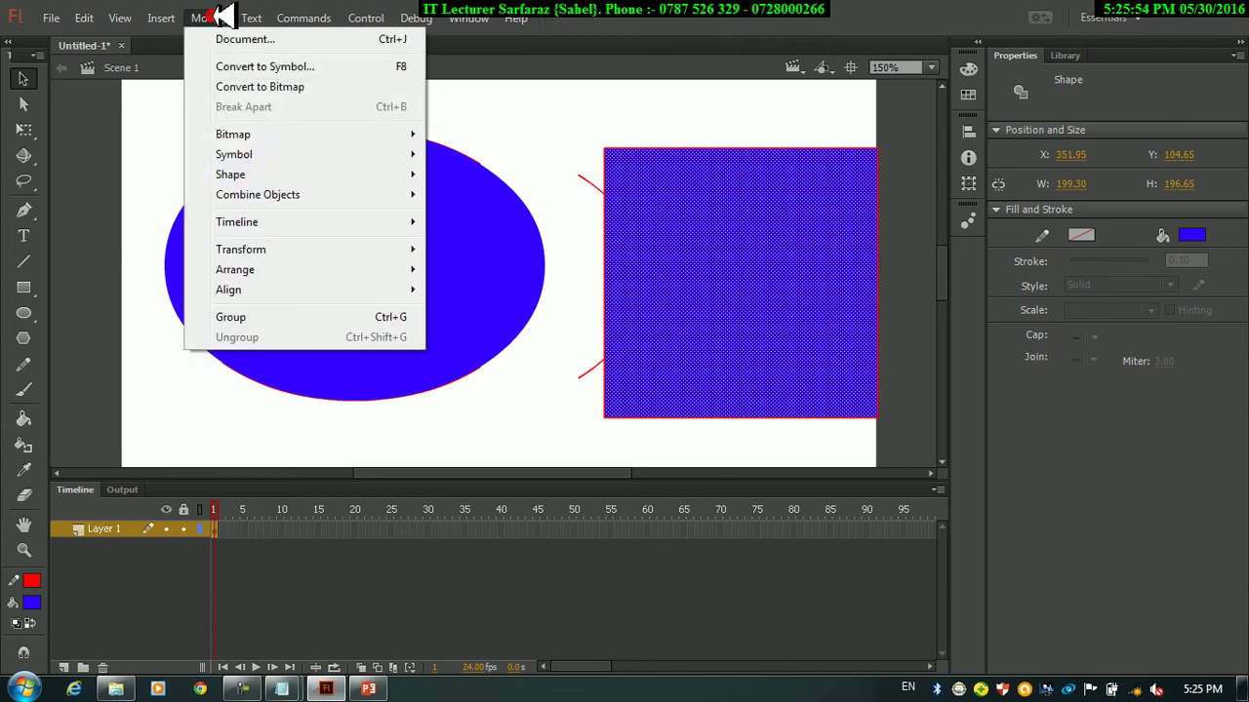
left_click(258, 67)
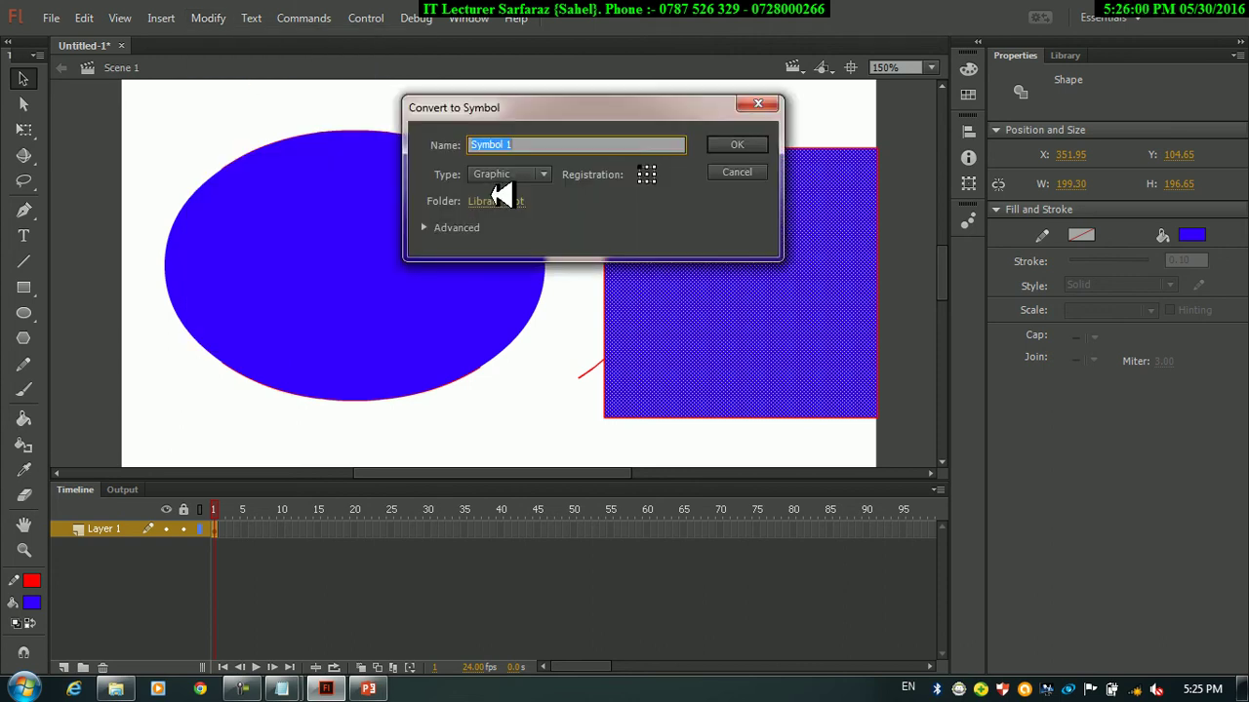
left_click(544, 175)
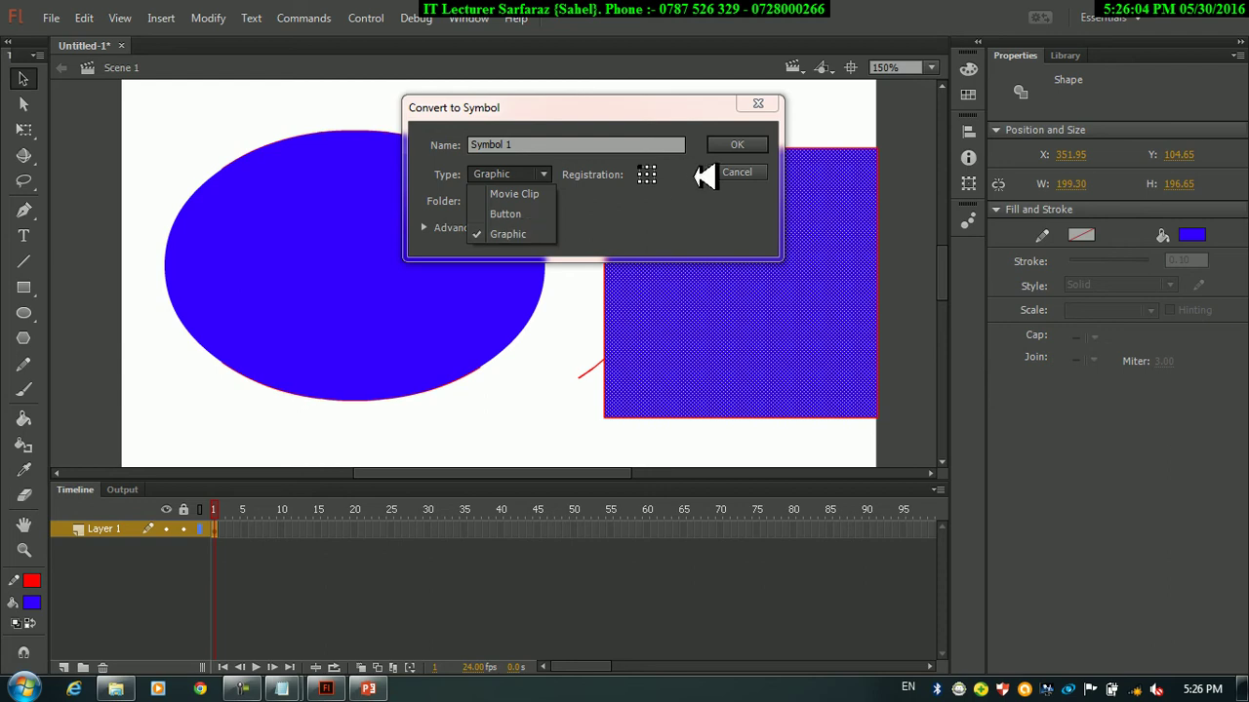
left_click(724, 172)
left_click(732, 171)
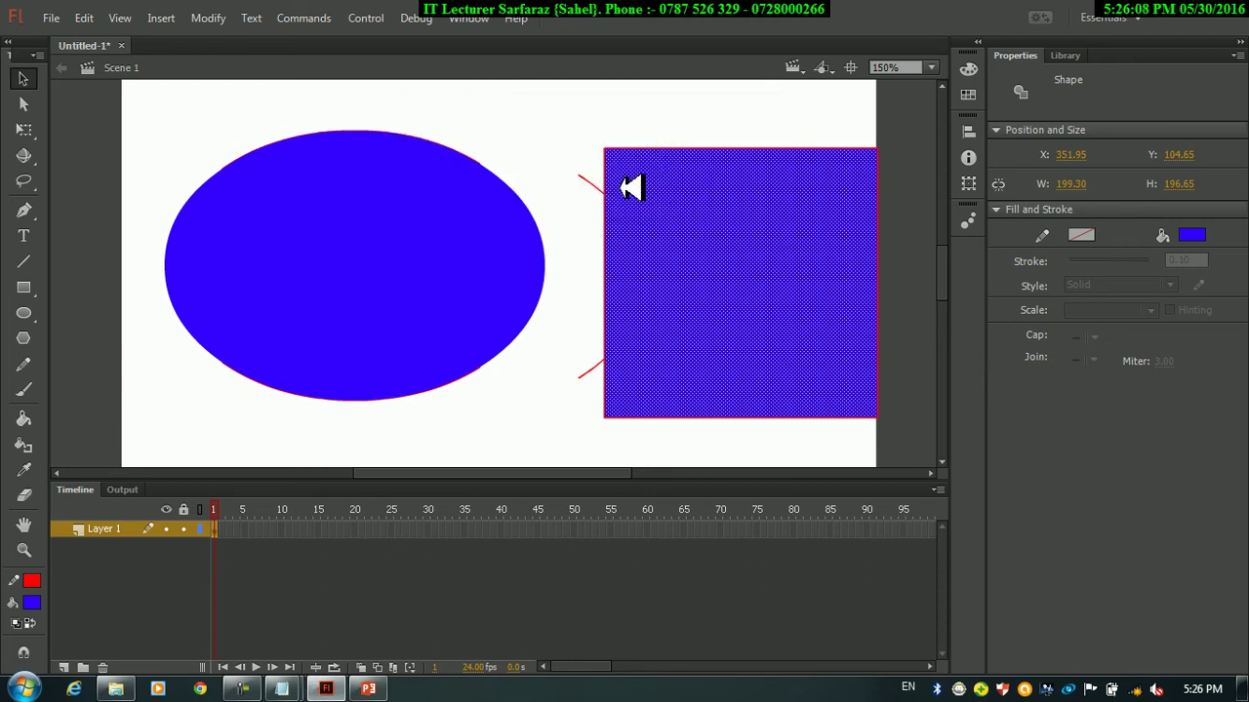
- Convert the rectangle's fill to a Graphic symbol named Symbol 1
key("F8")
left_click(543, 174)
left_click(508, 231)
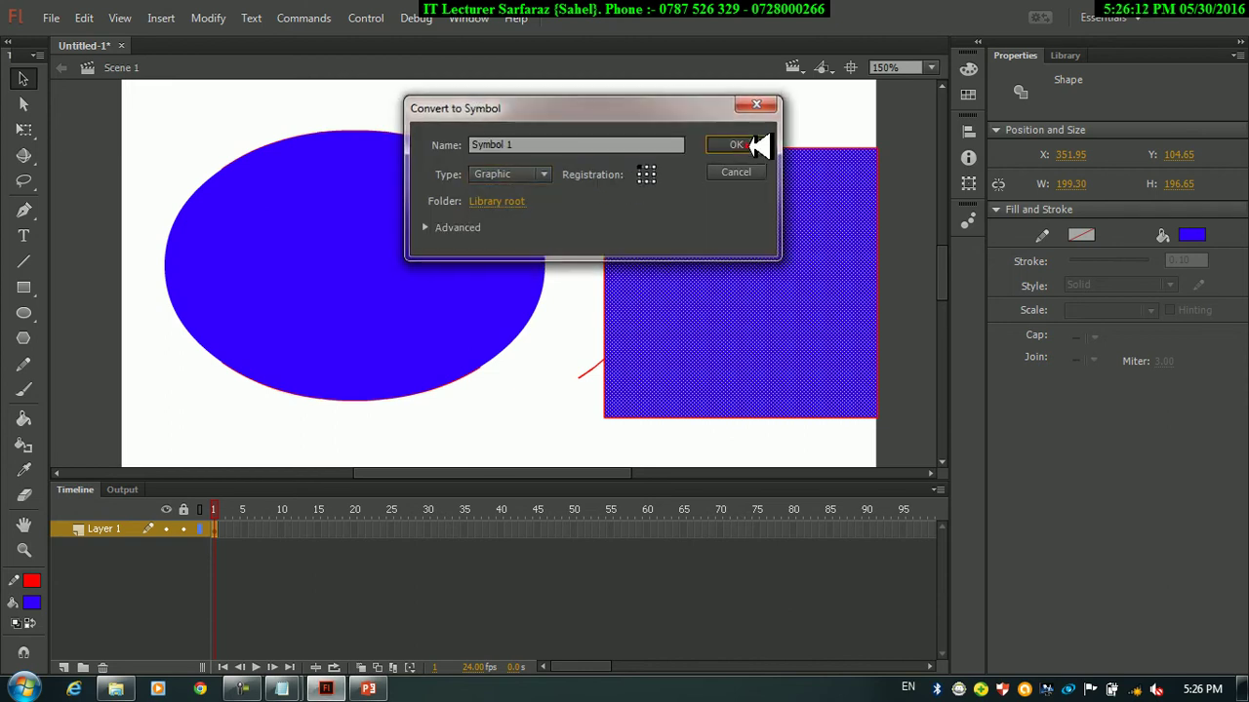
left_click(749, 147)
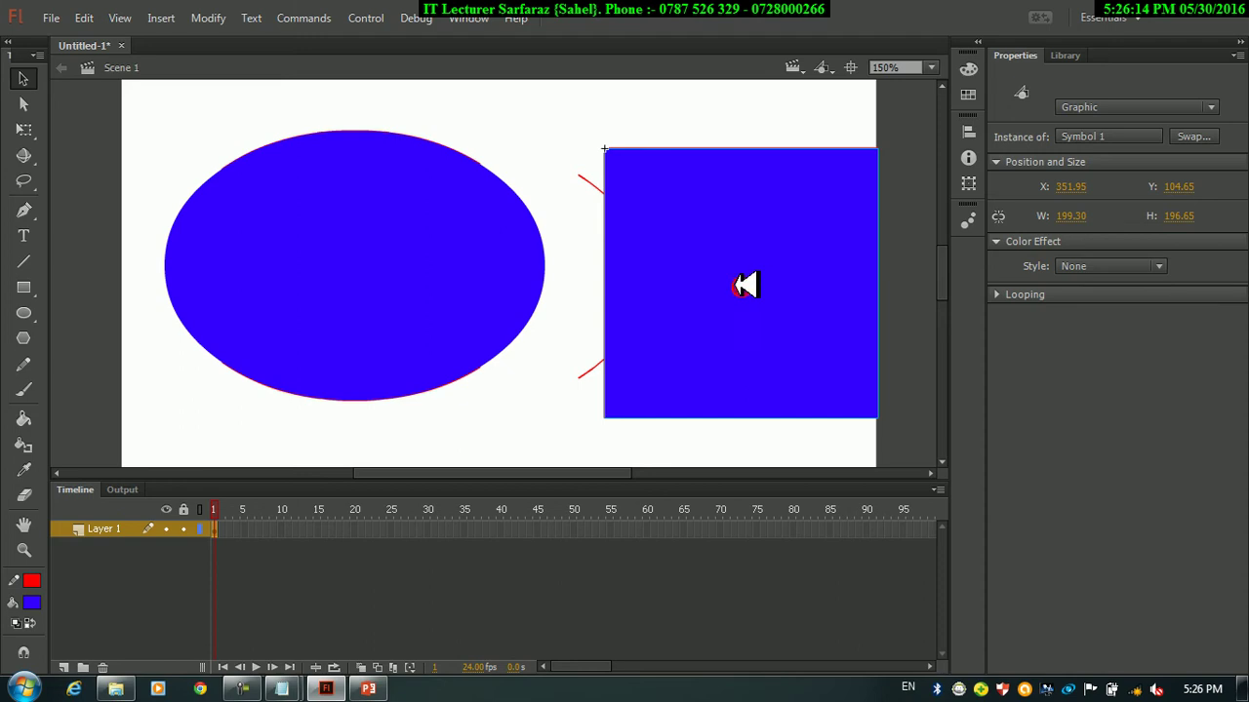
- Overlap the rectangle symbol with the grouped oval to compare the two objects, and move it back to the stage's right side
left_click_drag(718, 260, 577, 199)
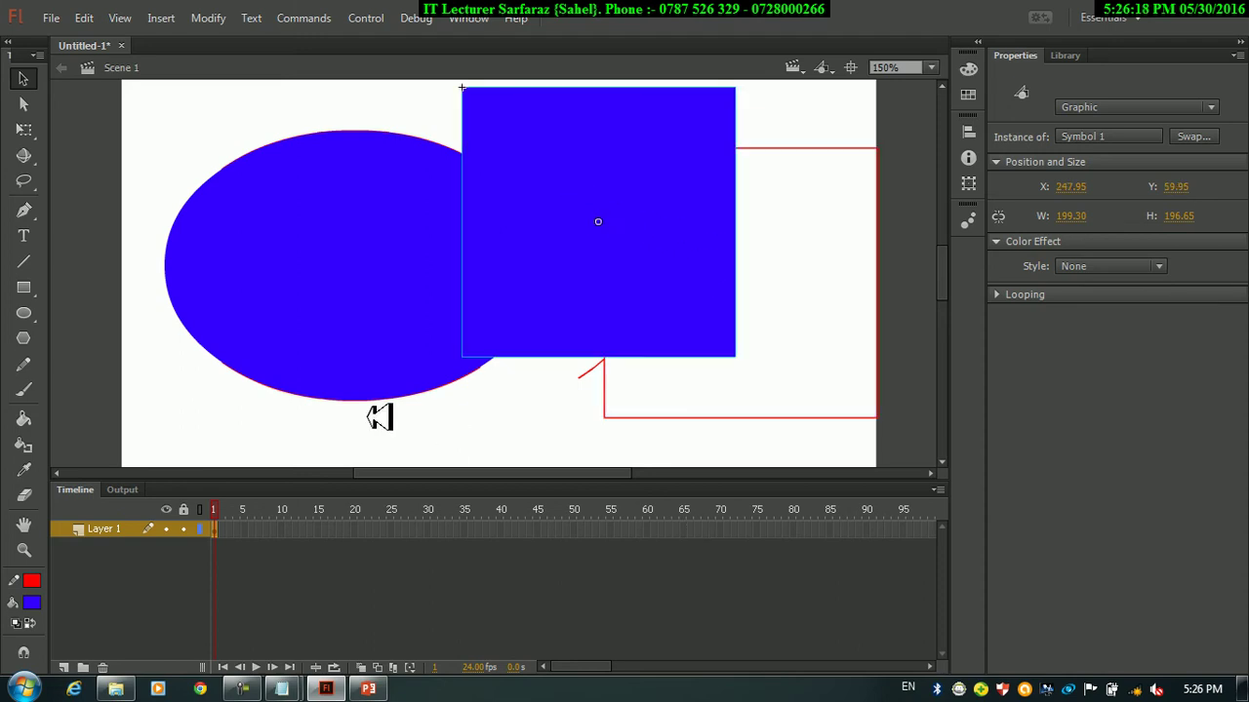
left_click(314, 261)
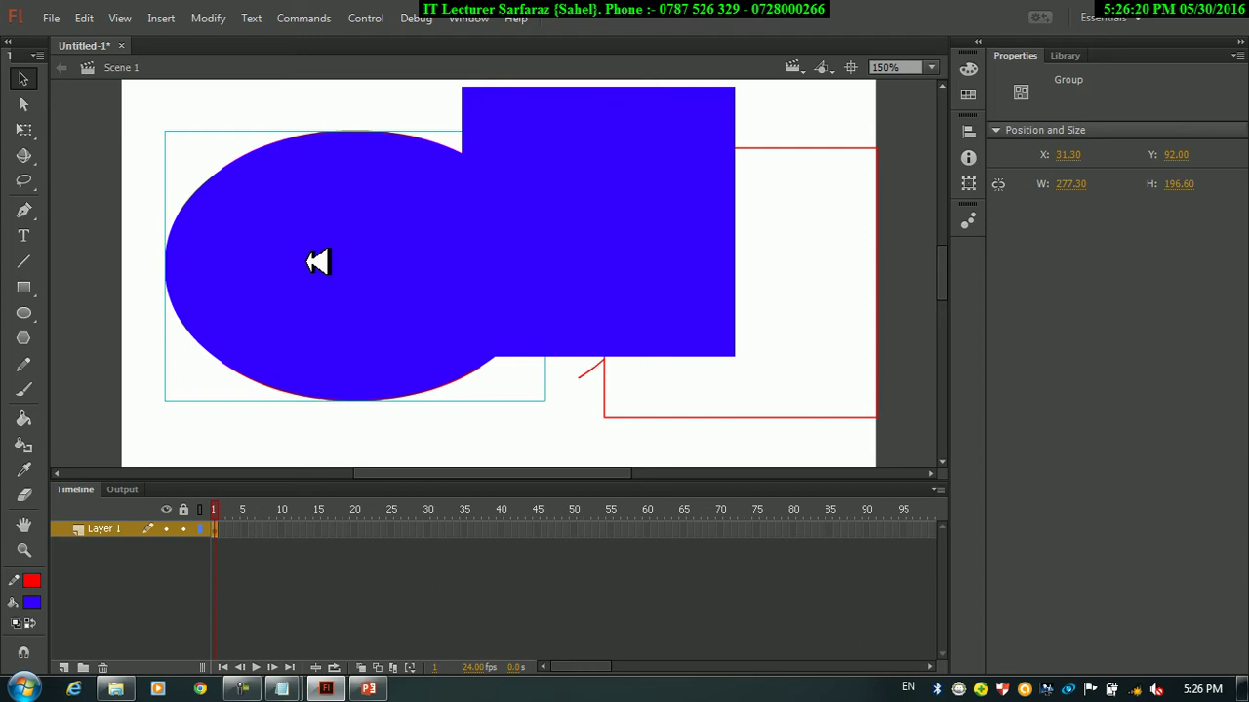
left_click(574, 223)
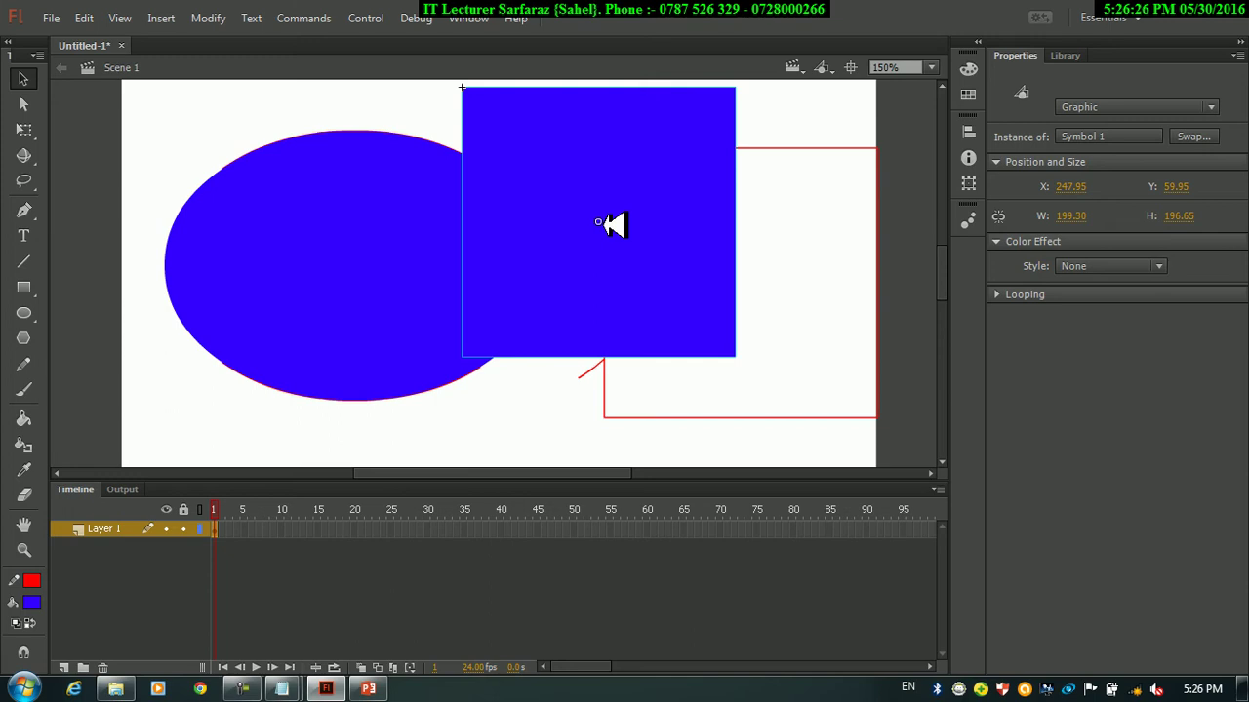
left_click_drag(613, 224, 738, 290)
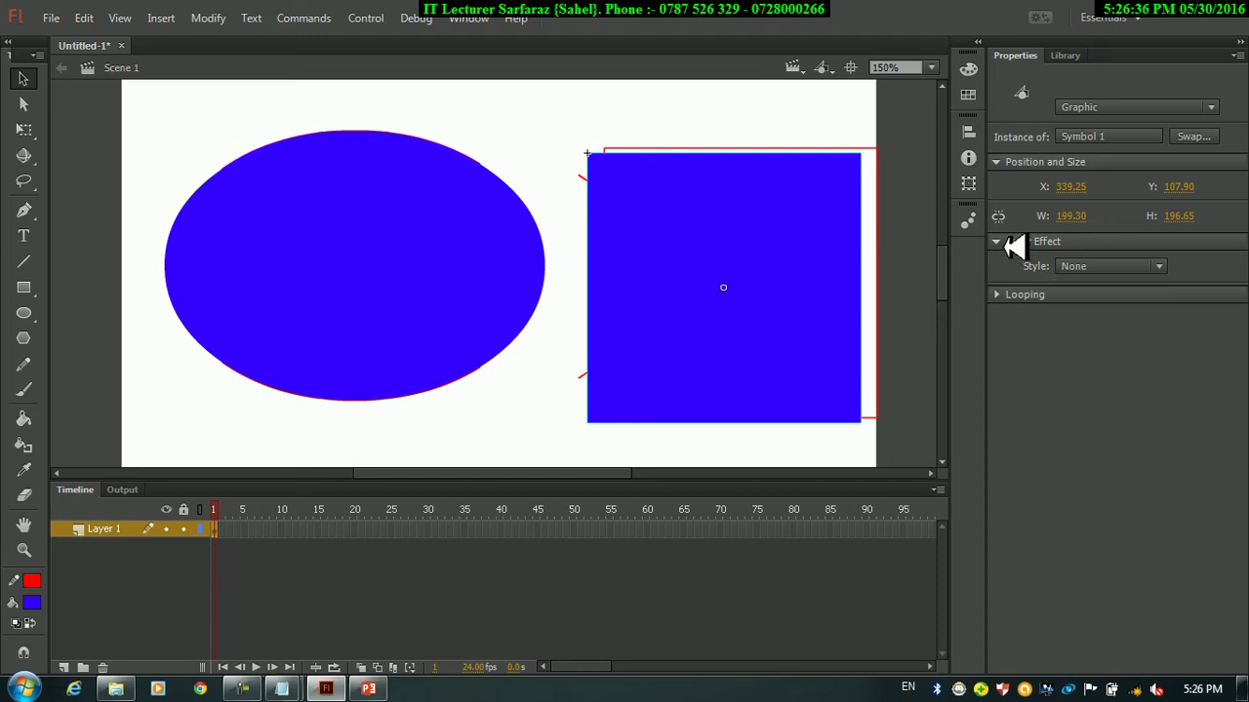
- Examine the Color Effect styles offered for the rectangle symbol and compare them with the grouped oval's properties
left_click(1156, 268)
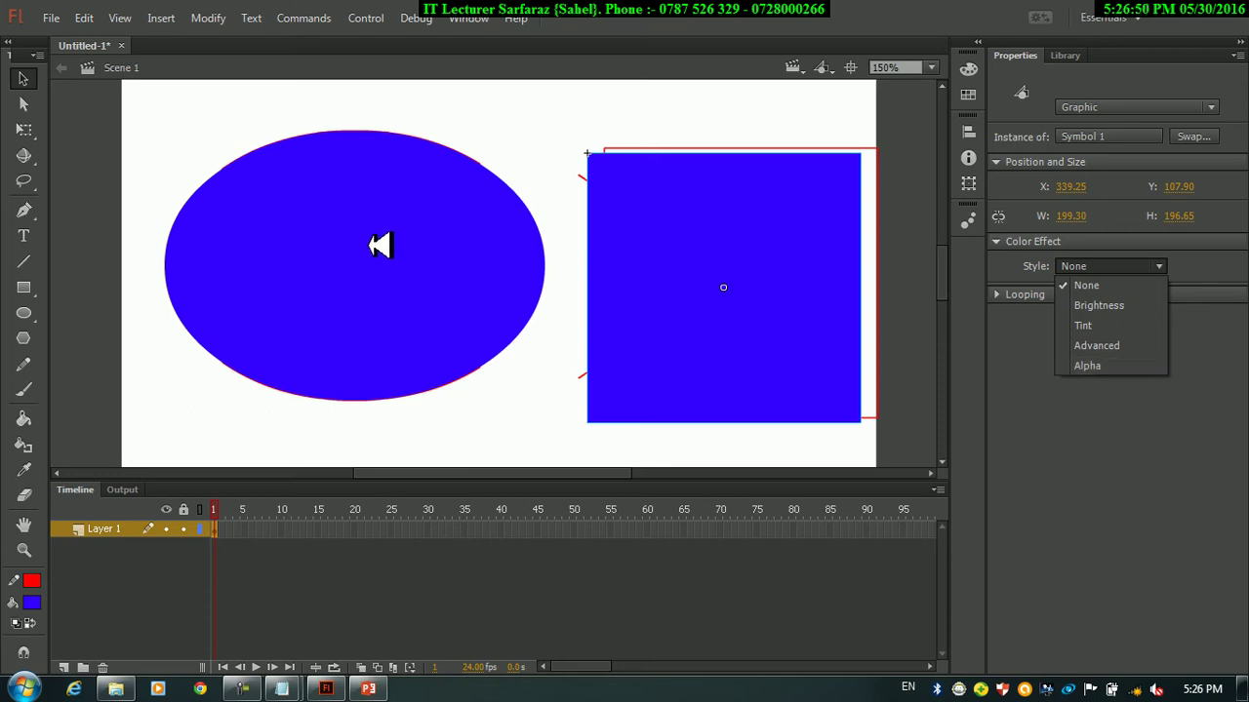
left_click(395, 246)
left_click(344, 218)
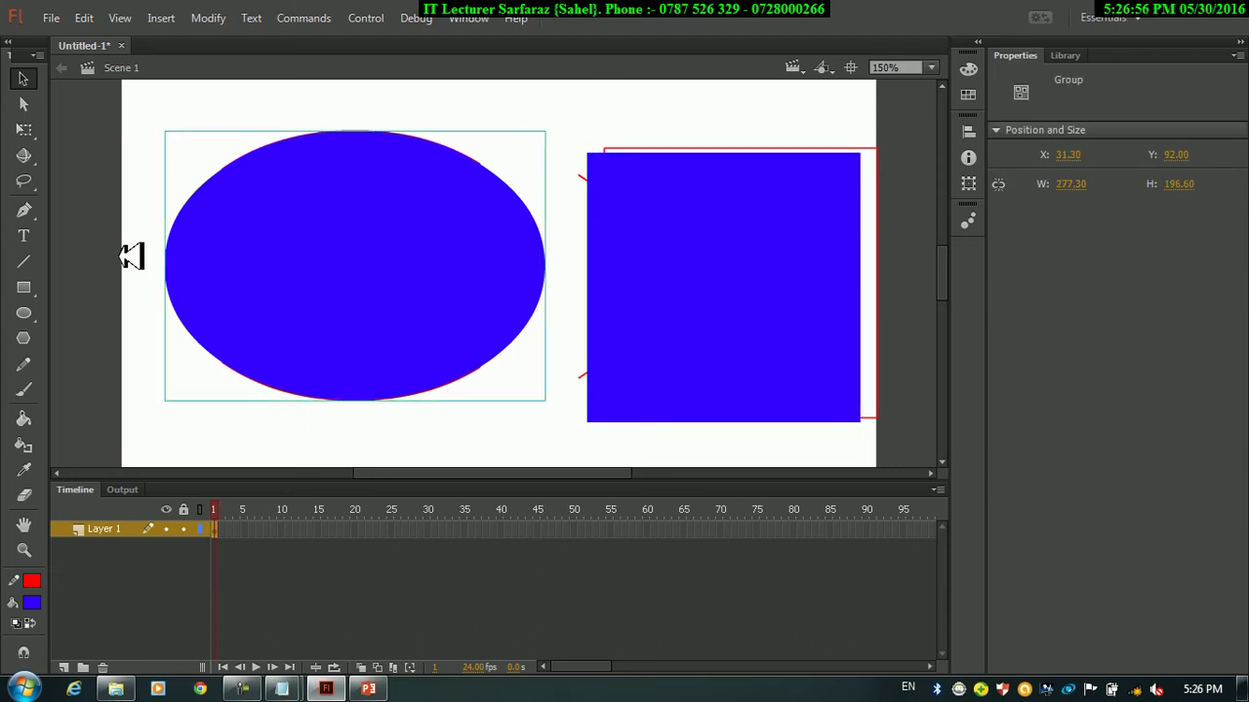
- Draw a small circle about 57 × 55 px above the gap between the oval and the rectangle, and select its fill
left_click(37, 316)
left_click_drag(478, 89, 557, 163)
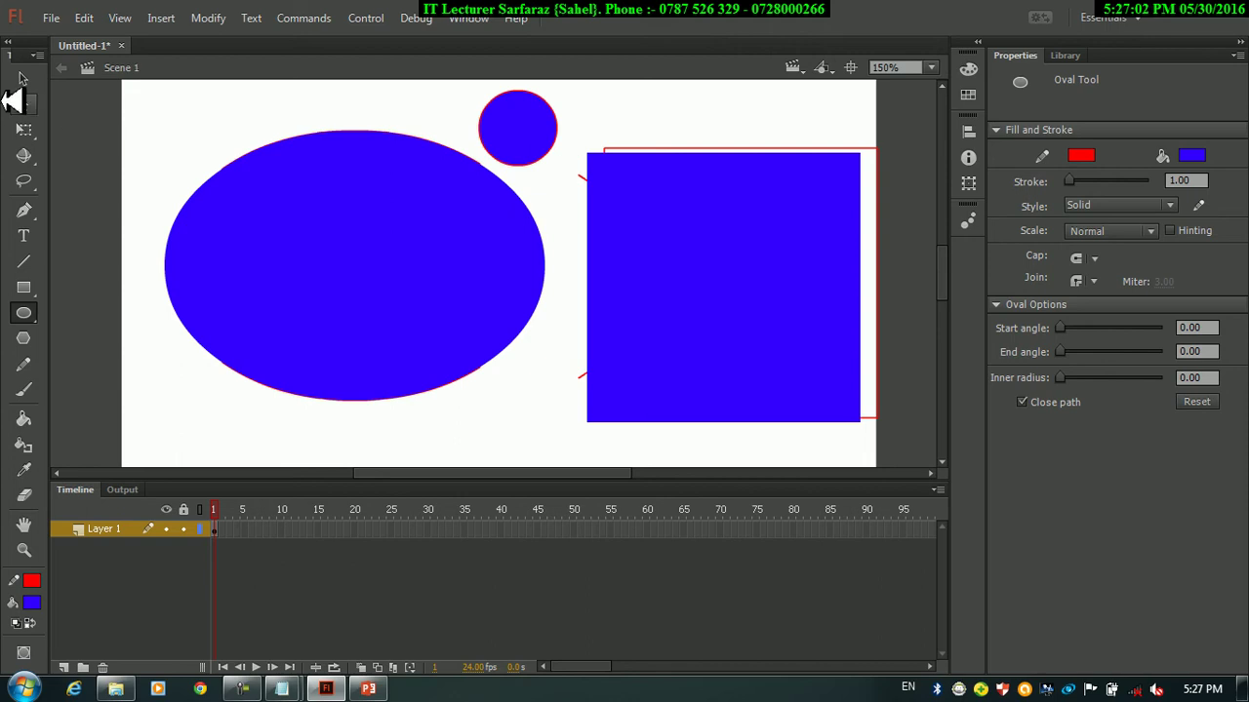
left_click(21, 78)
left_click(532, 129)
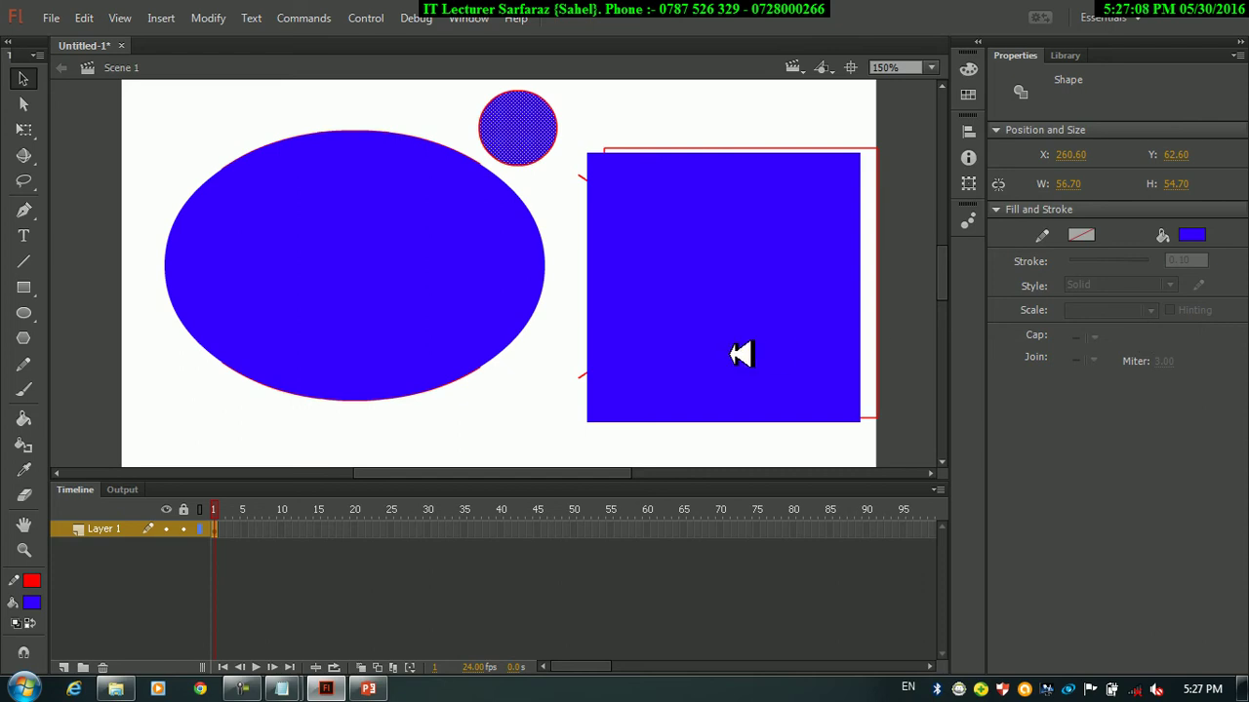
- Set the rectangle symbol's Color Effect style to Alpha, leaving the alpha at 100%
left_click(703, 280)
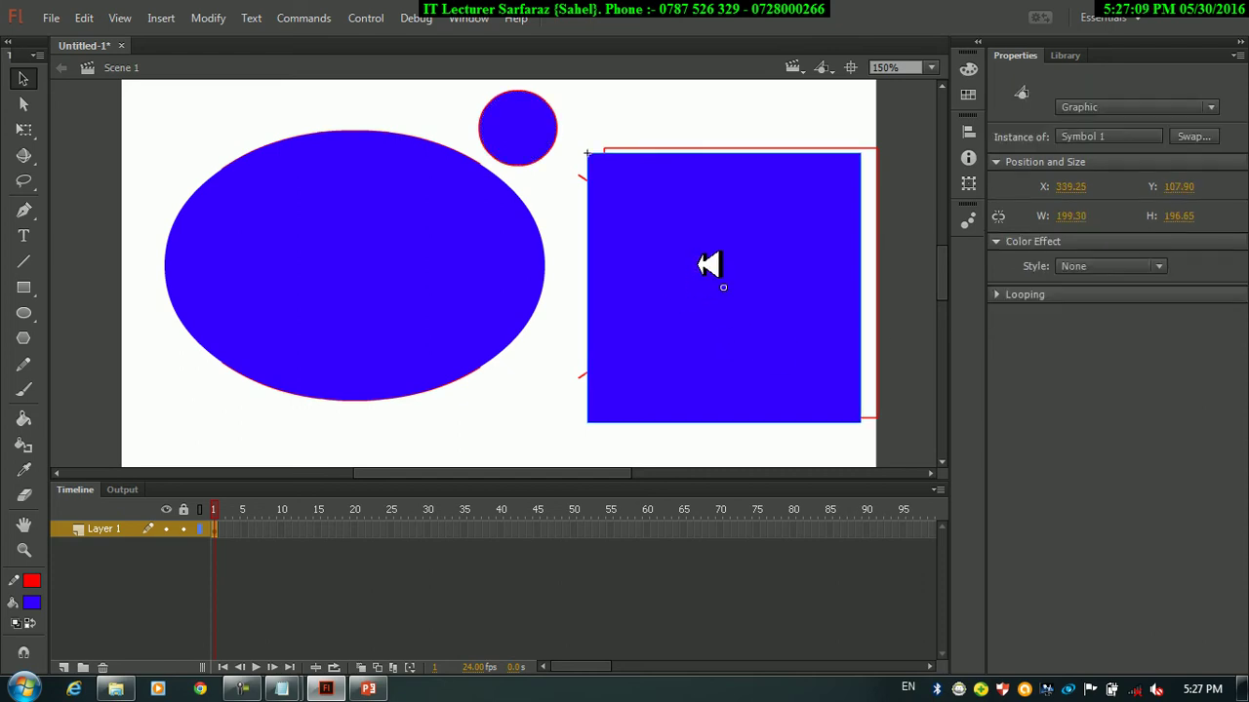
left_click(1161, 265)
left_click(1108, 365)
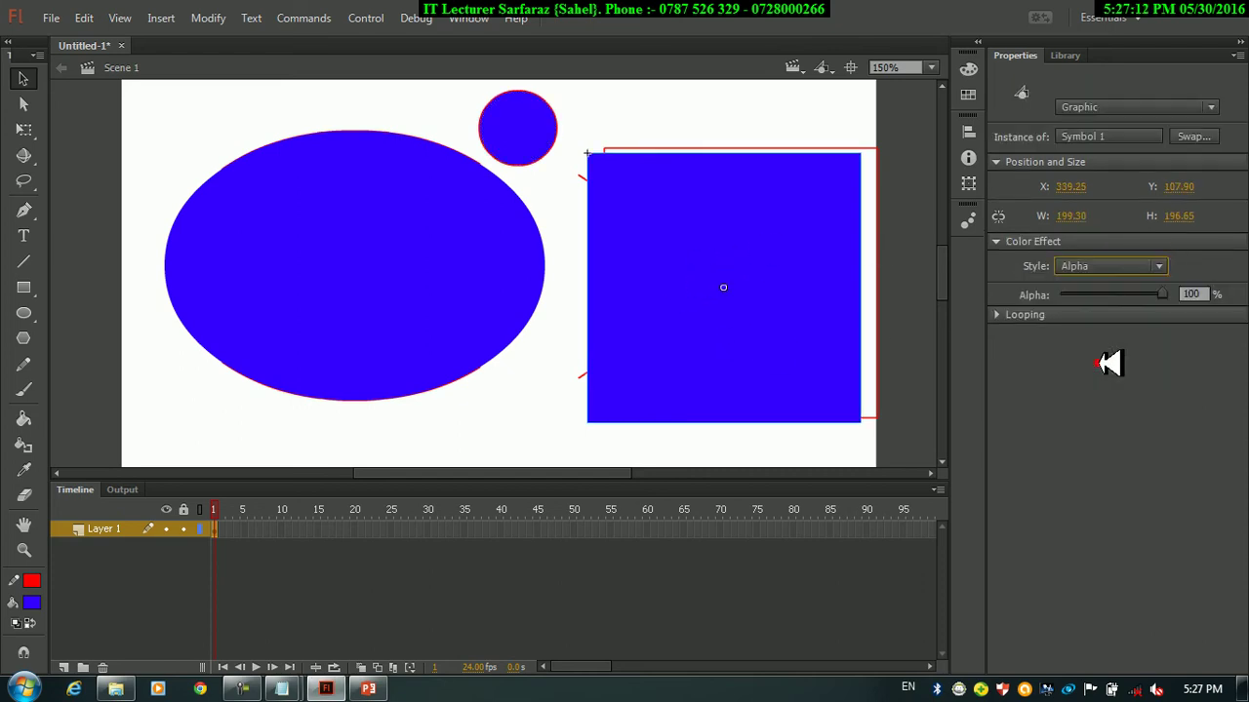
mouse_move(1170, 294)
left_mouse_down()
mouse_move(1065, 295)
mouse_move(1173, 292)
left_mouse_up()
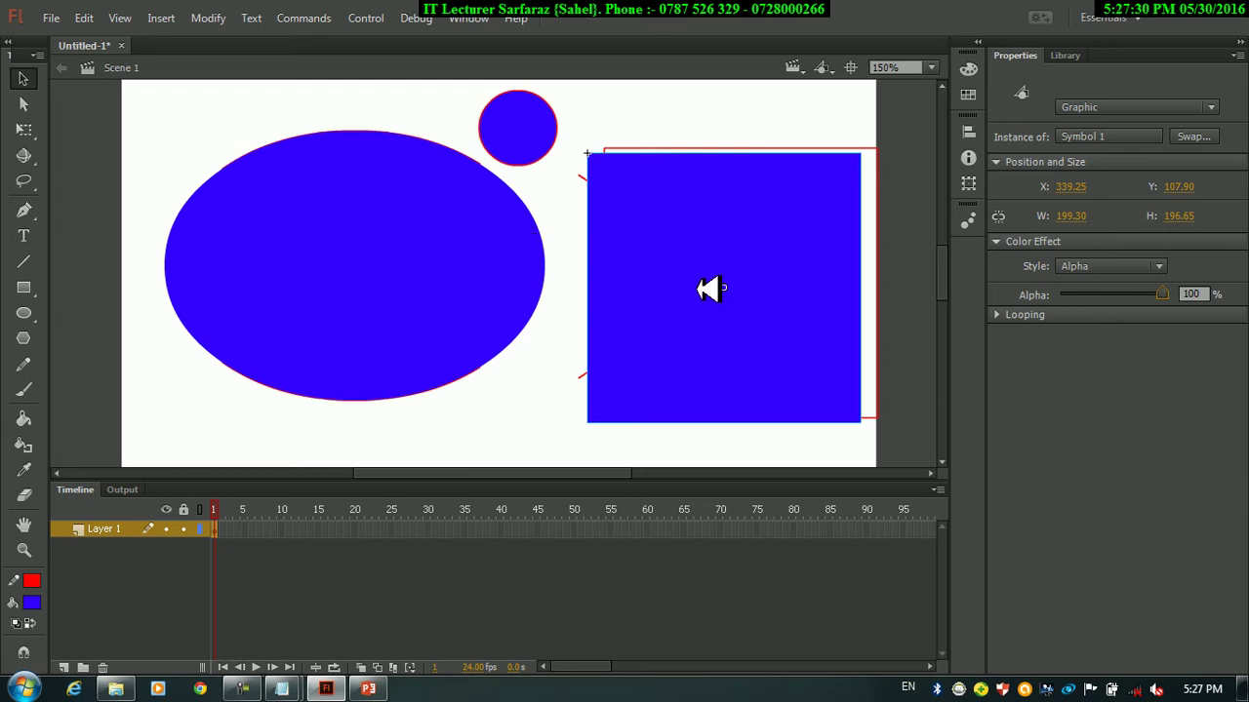
- Delete the rectangle symbol and the grouped oval, and clear all remaining shapes and outlines from the stage
key("Delete")
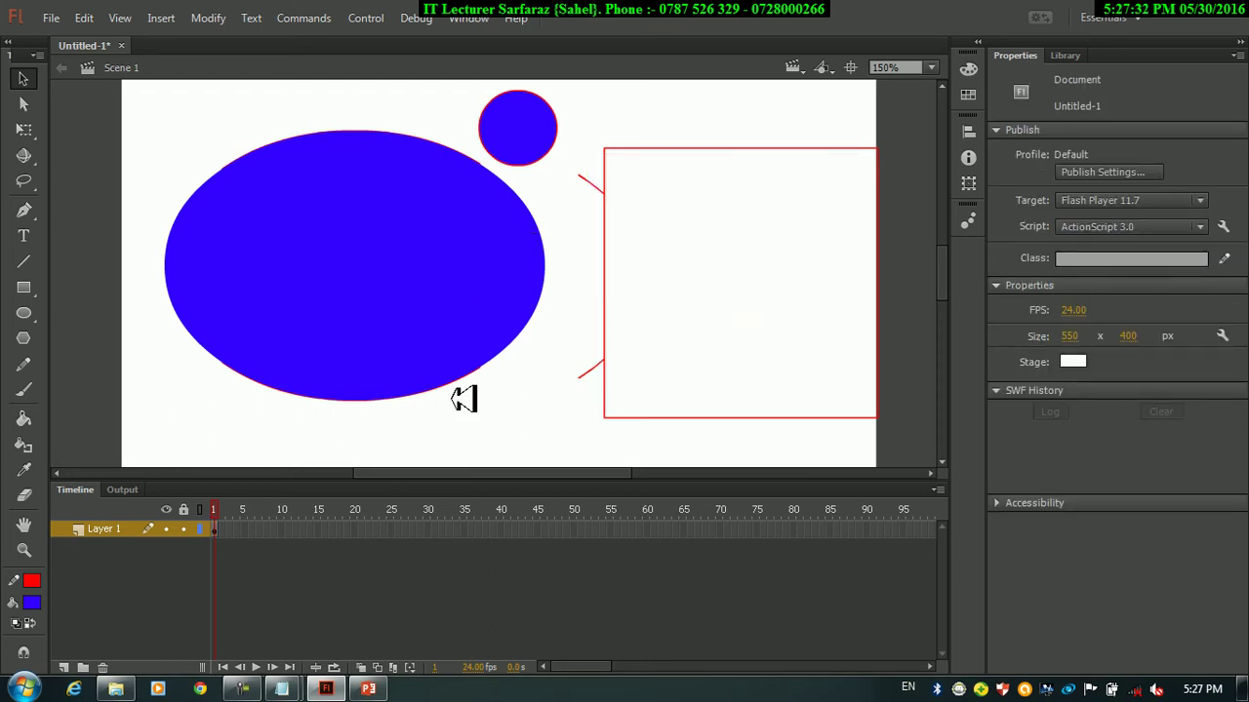
left_click(357, 259)
key("Delete")
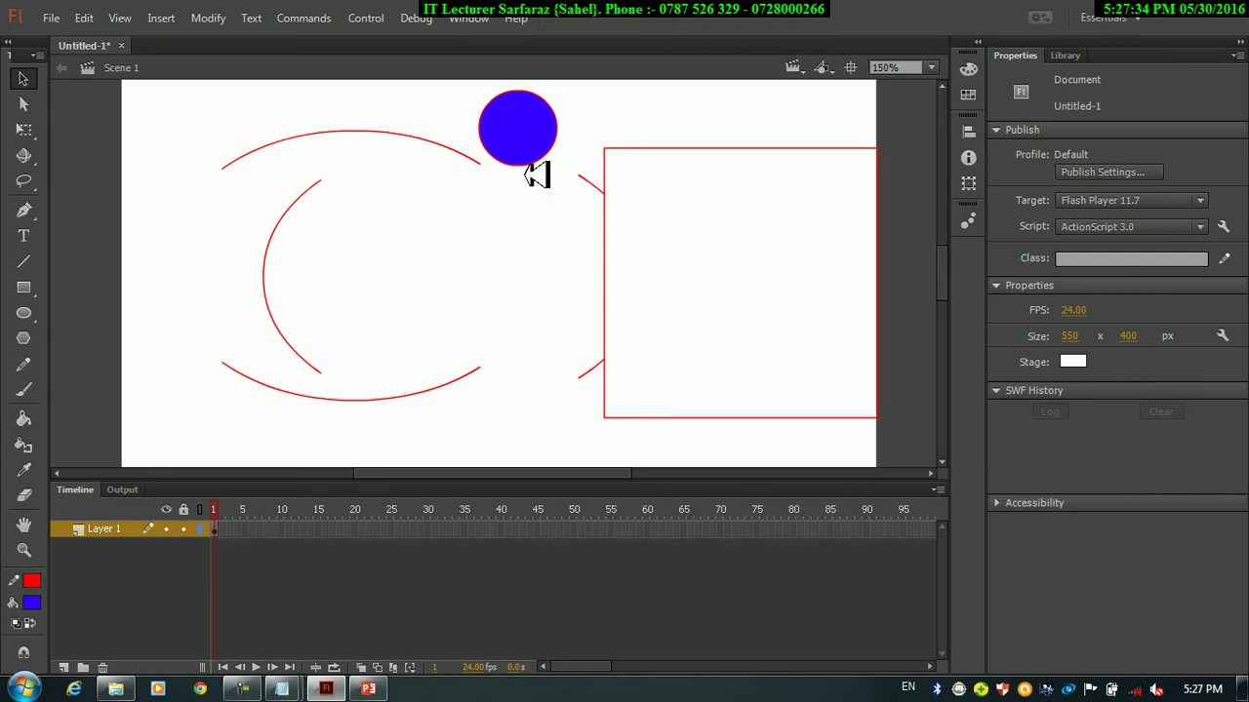
key("ctrl+a")
key("Delete")
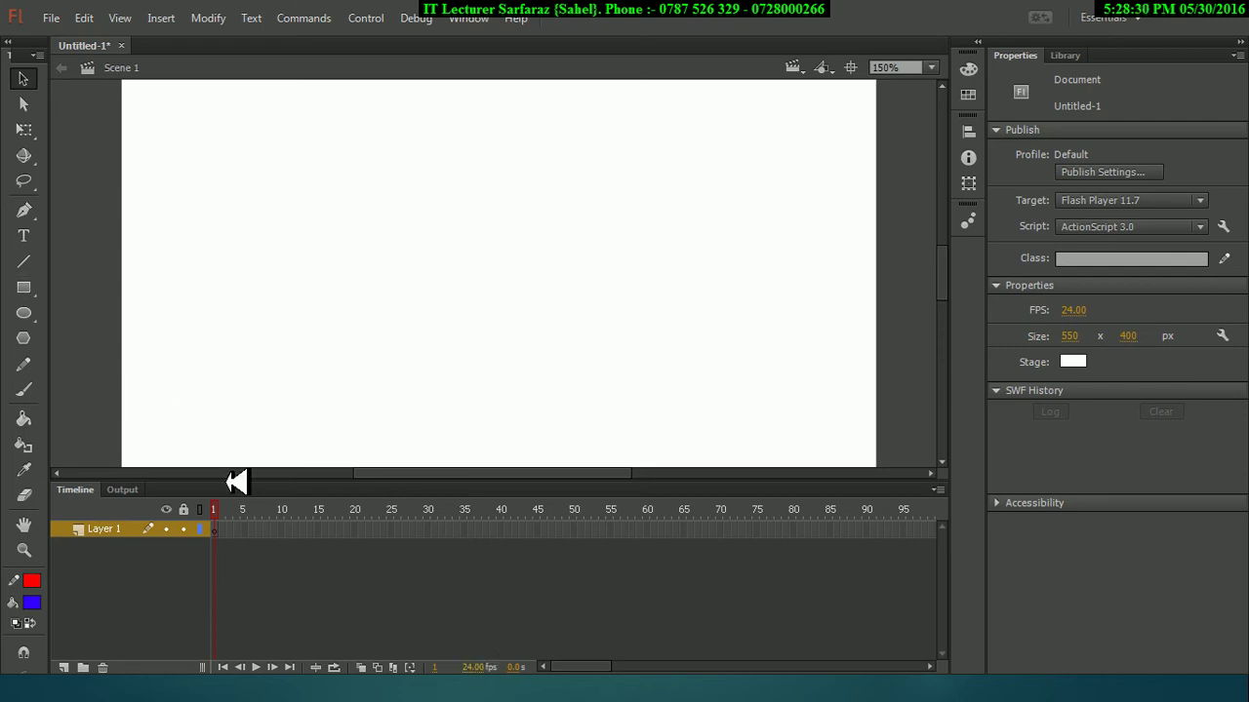
- Insert a keyframe at frame 2 and draw a blue circle about 120 × 119 px near the stage's left side
right_click(233, 529)
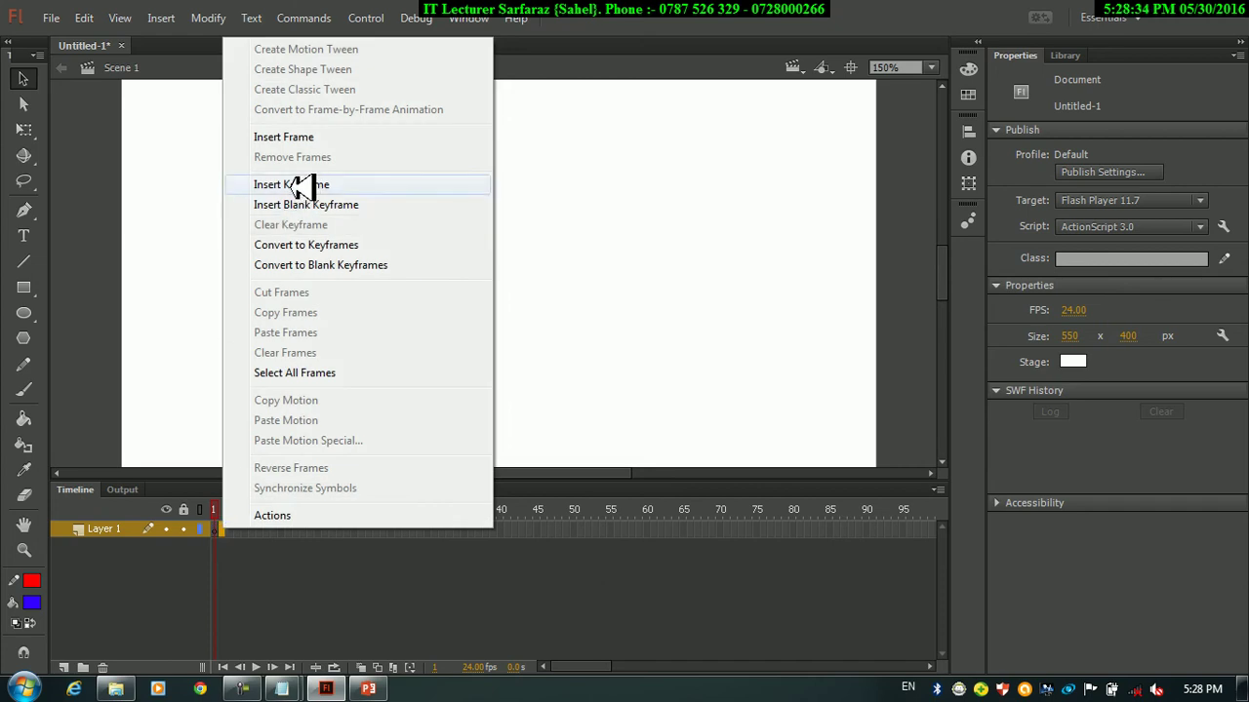
left_click(298, 185)
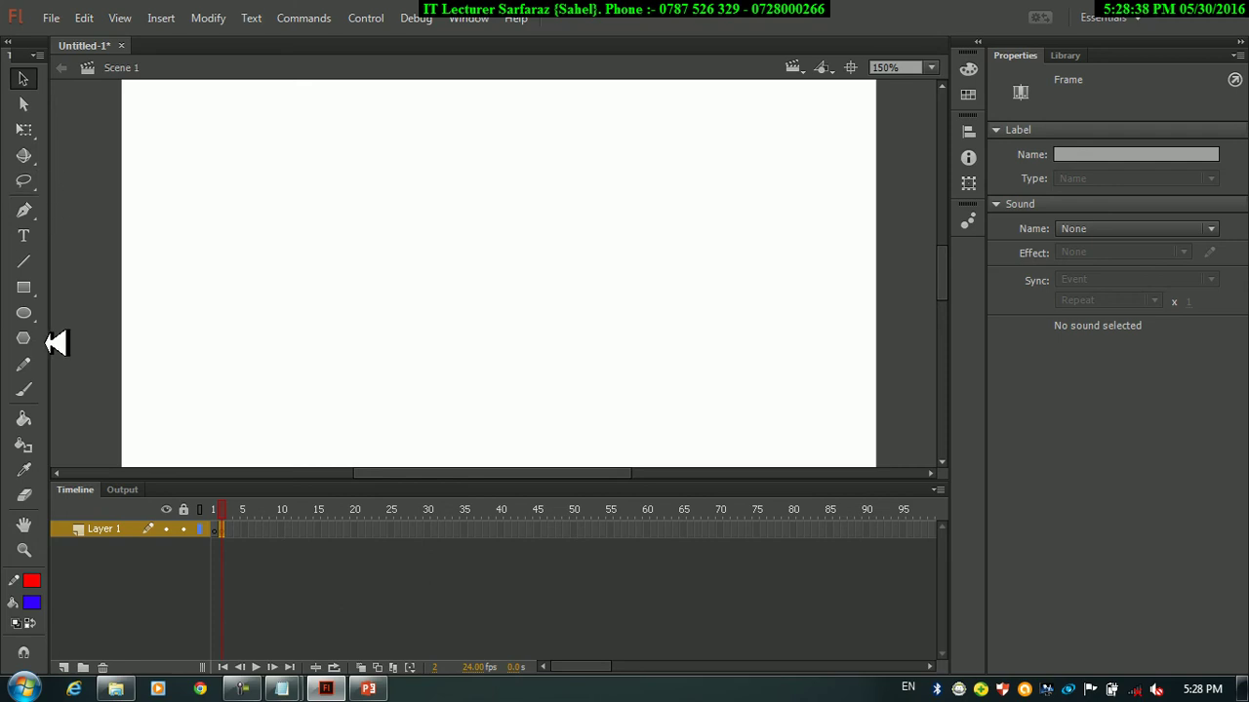
left_click(30, 312)
left_click(37, 288)
left_click(33, 317)
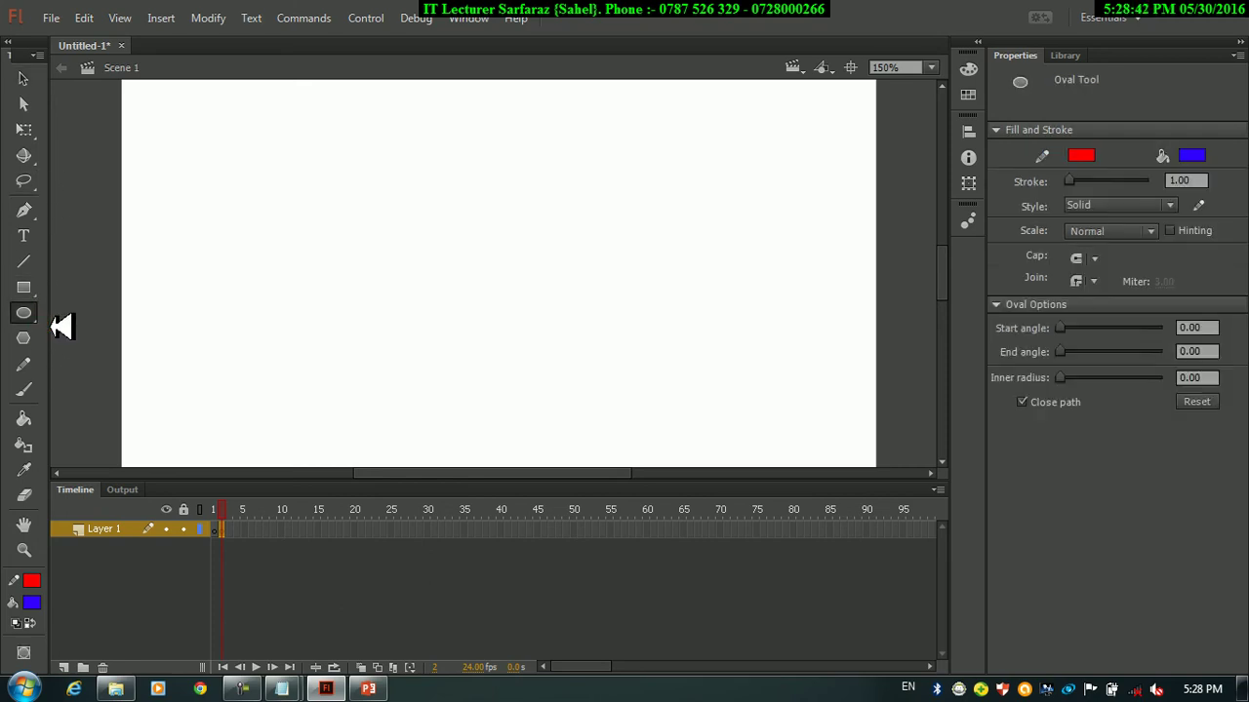
mouse_move(174, 147)
left_mouse_down()
mouse_move(234, 248)
mouse_move(339, 310)
left_mouse_up()
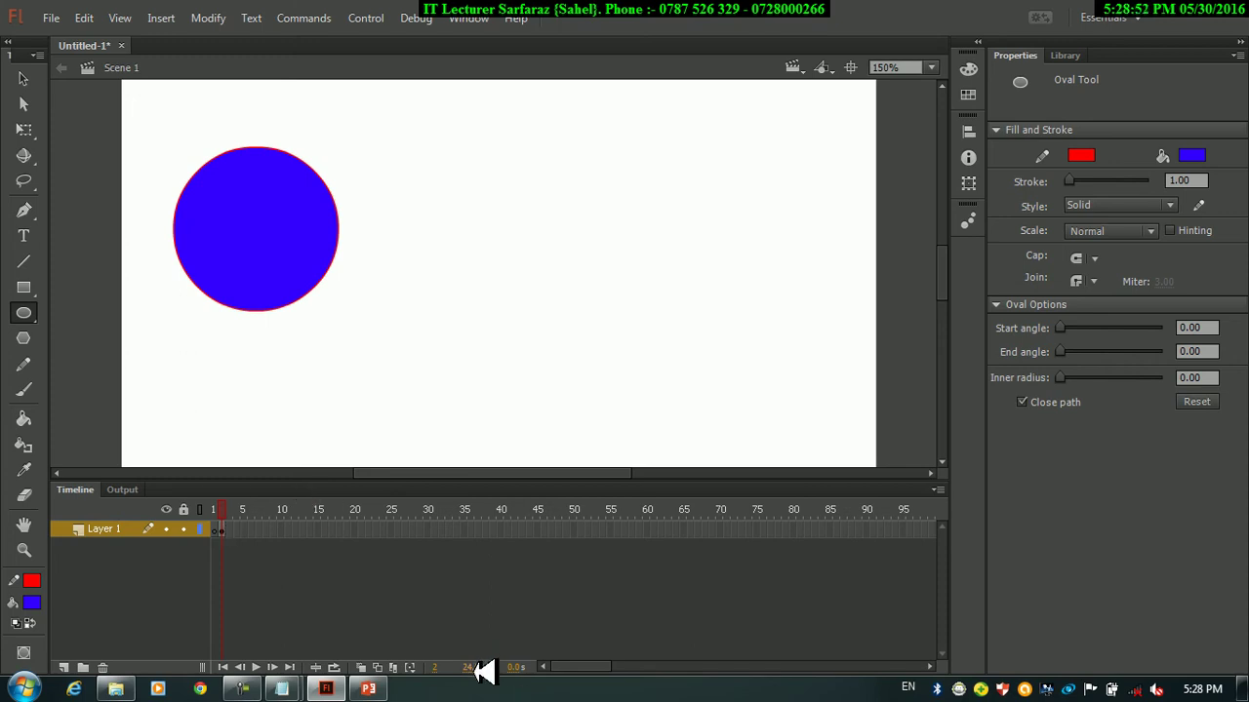
- Insert a keyframe at frame 24 and move the circle right and slightly down to about X 301, Y 156
left_click(388, 529)
right_click(391, 530)
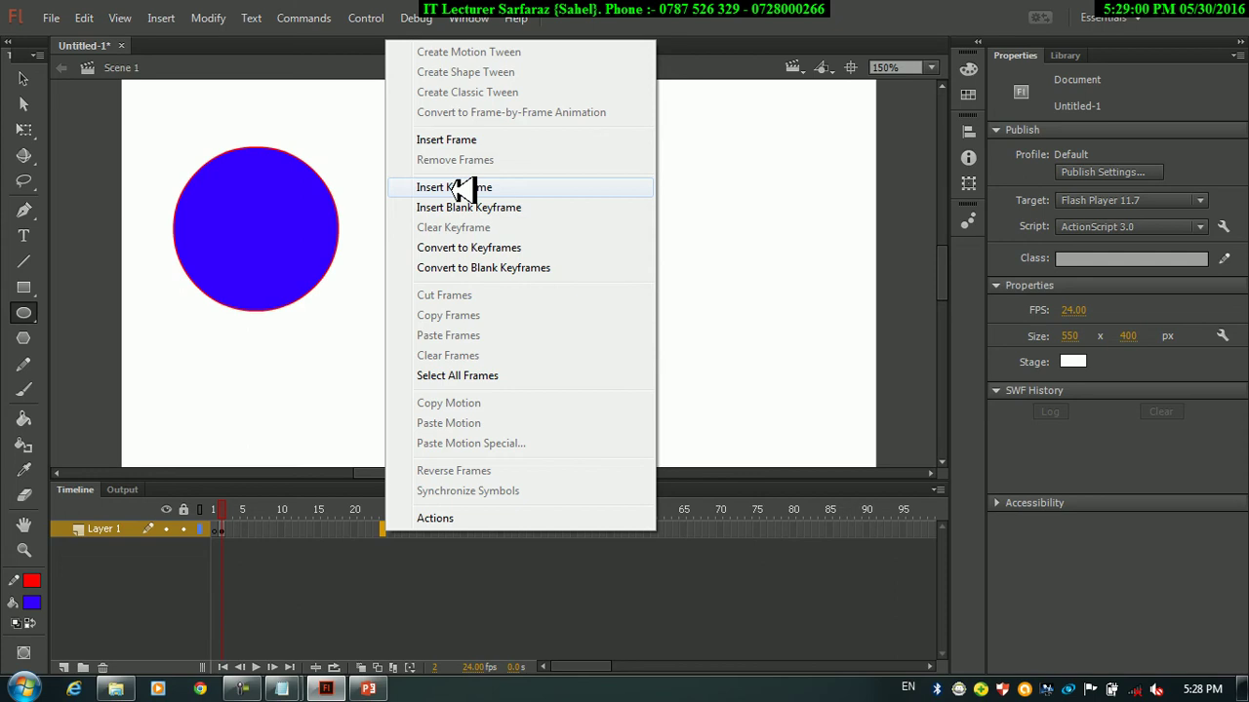
left_click(459, 187)
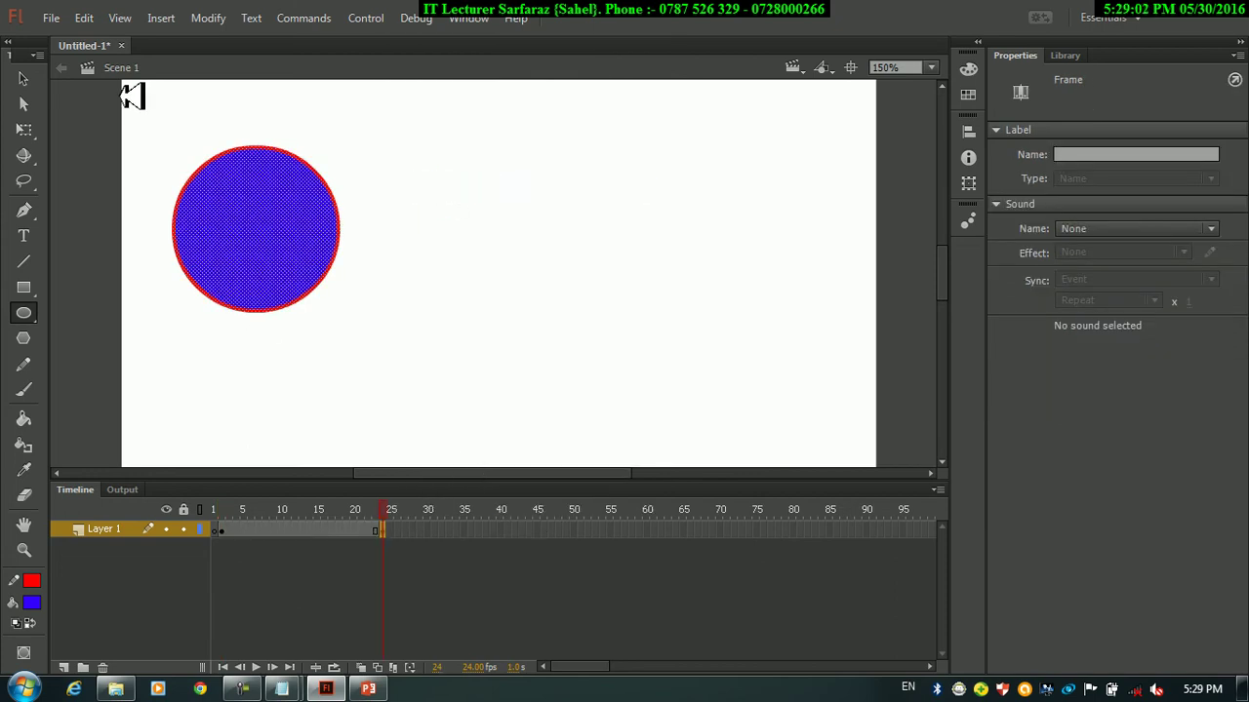
left_click(24, 78)
left_click_drag(259, 200, 621, 272)
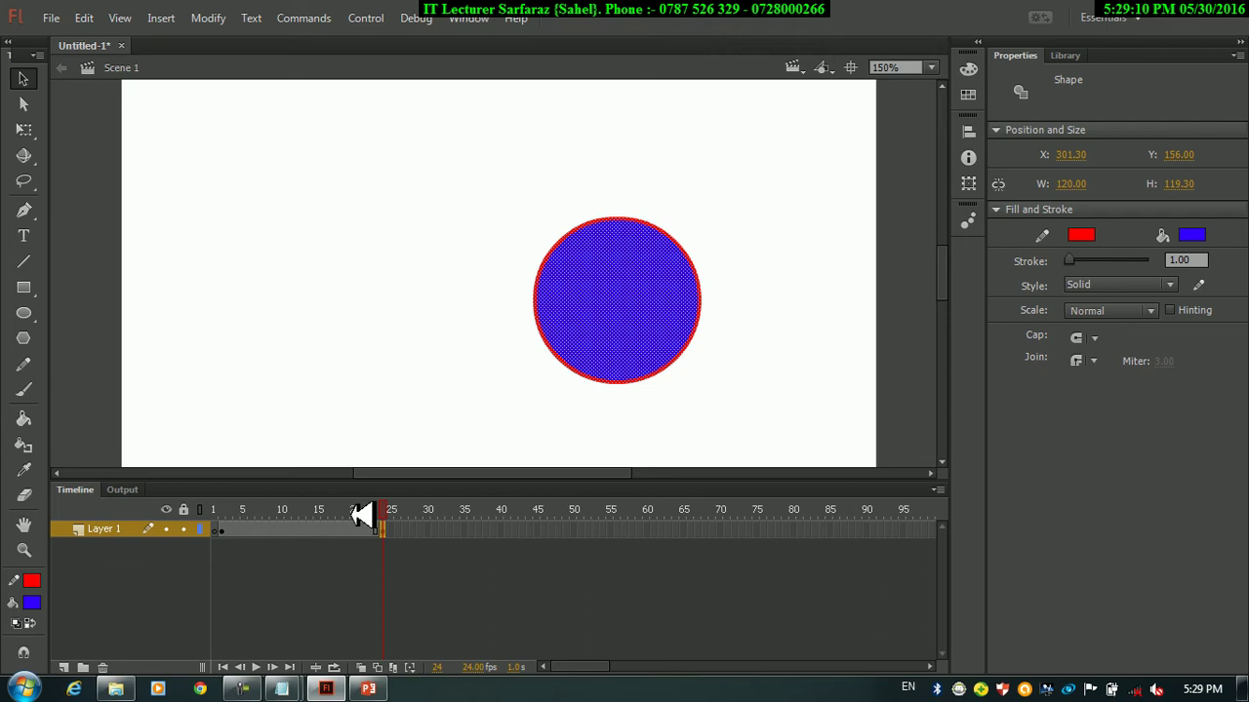
- Create classic tweens on the keyframes at frames 2 and 24
right_click(227, 531)
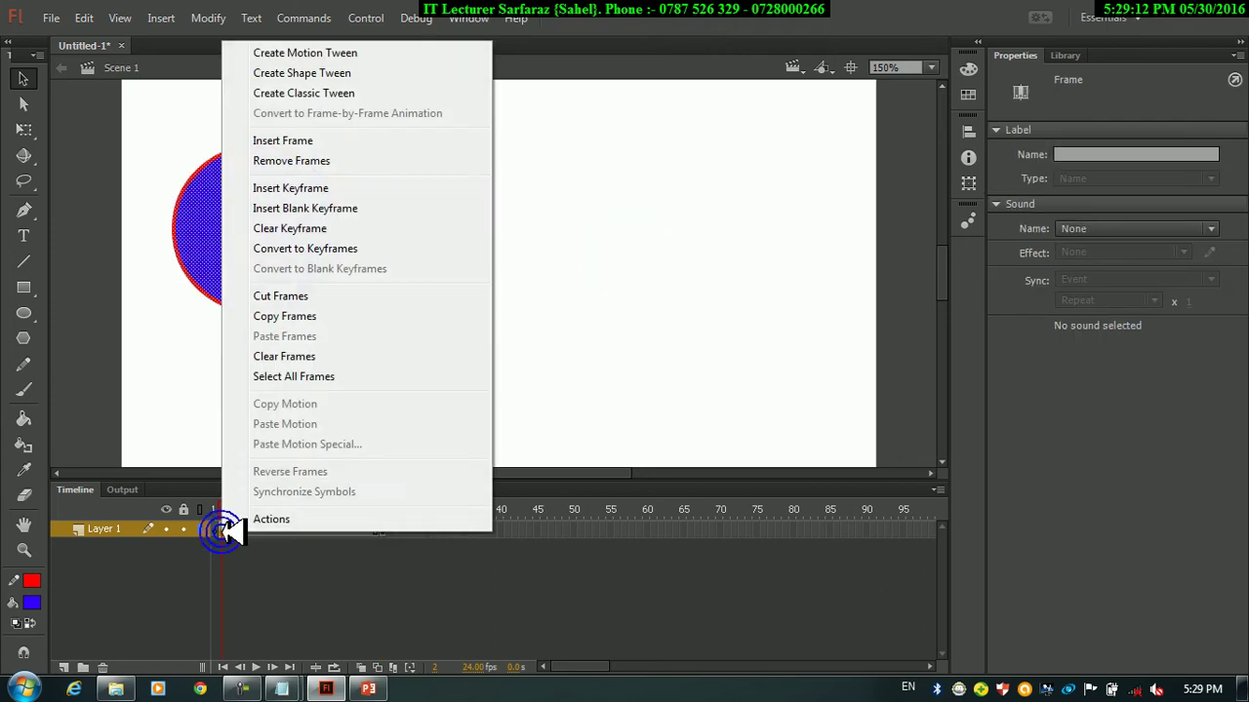
left_click(287, 97)
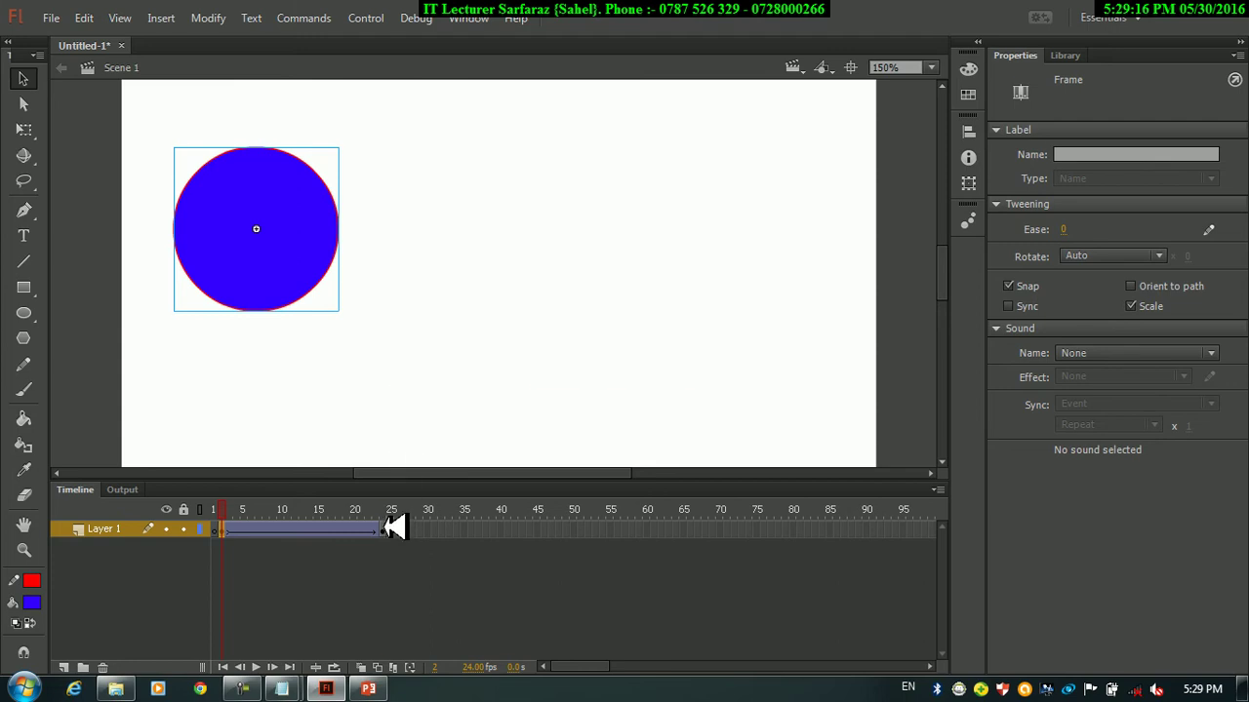
right_click(388, 527)
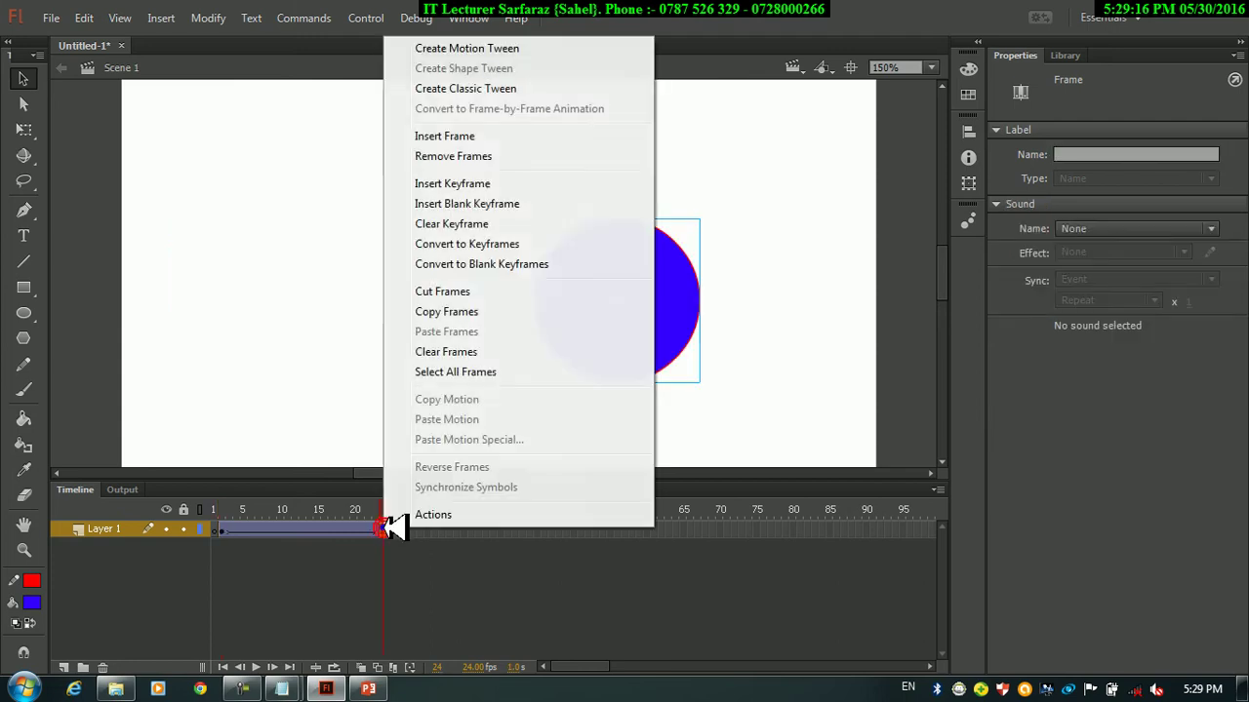
left_click(459, 90)
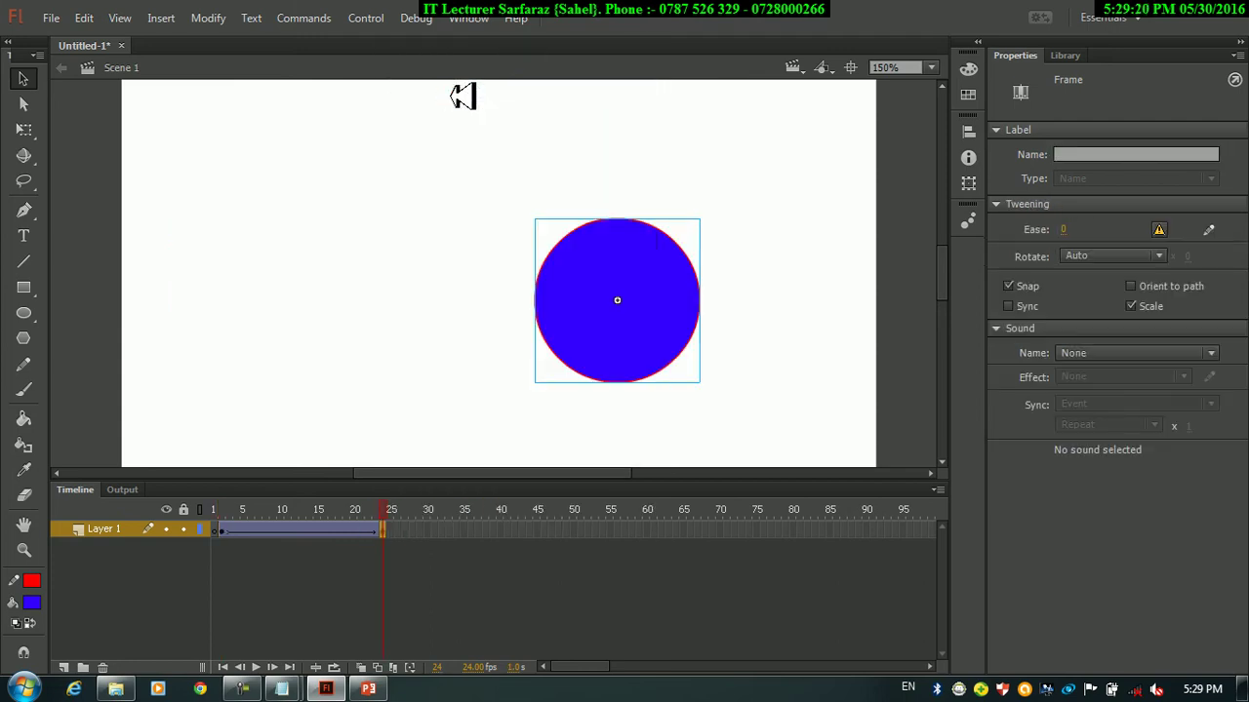
- Preview the circle's movement on the timeline and in the movie test window
key("Return")
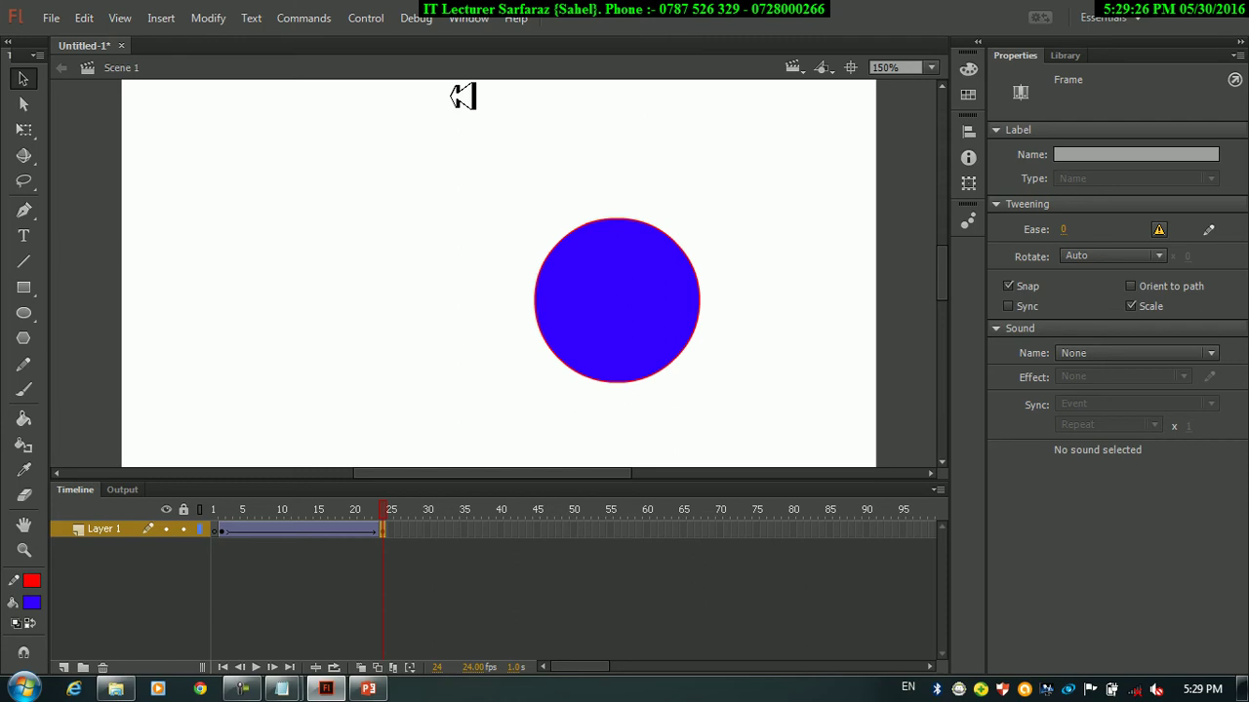
key("ctrl+Return")
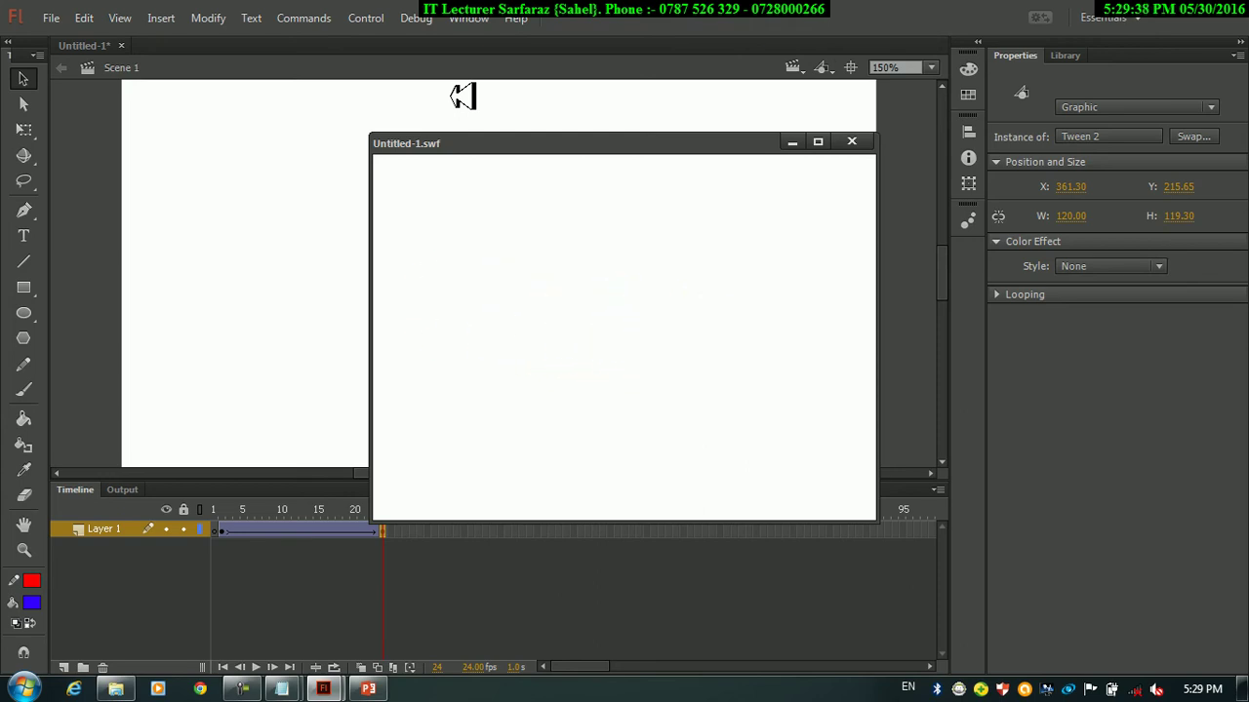
left_click(792, 141)
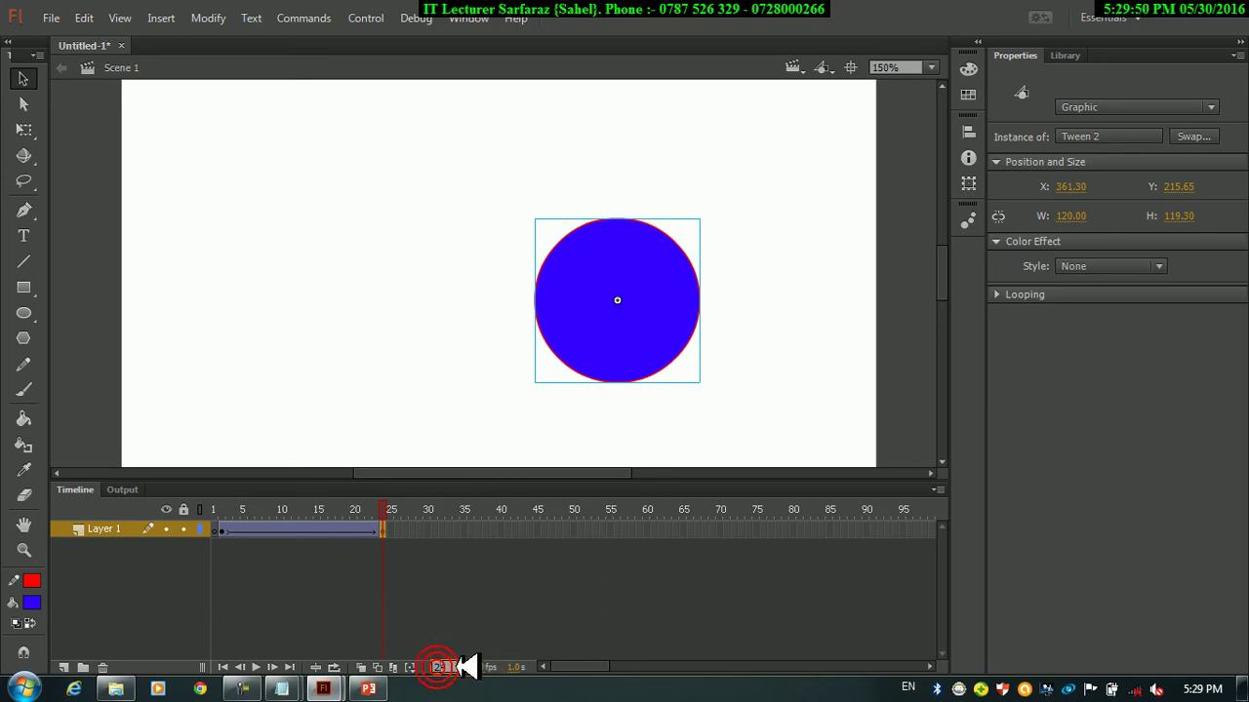
- Set the document's frame rate to 12 fps
left_click(478, 635)
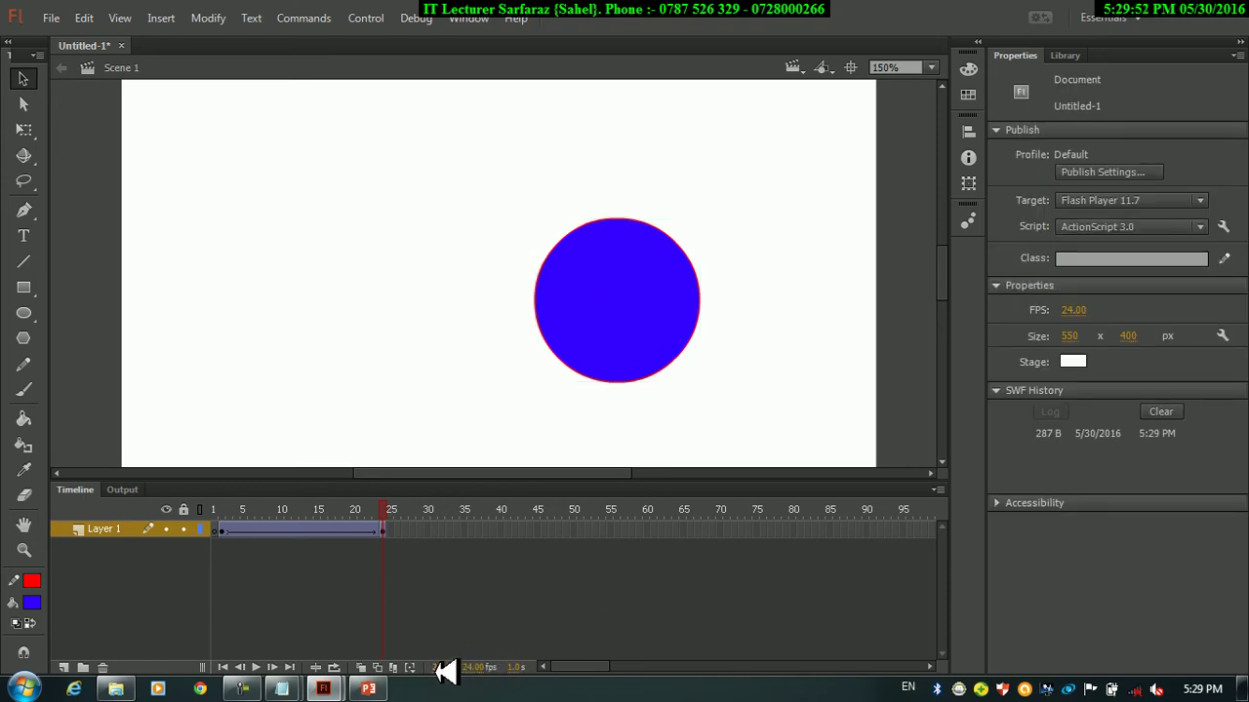
left_click(471, 669)
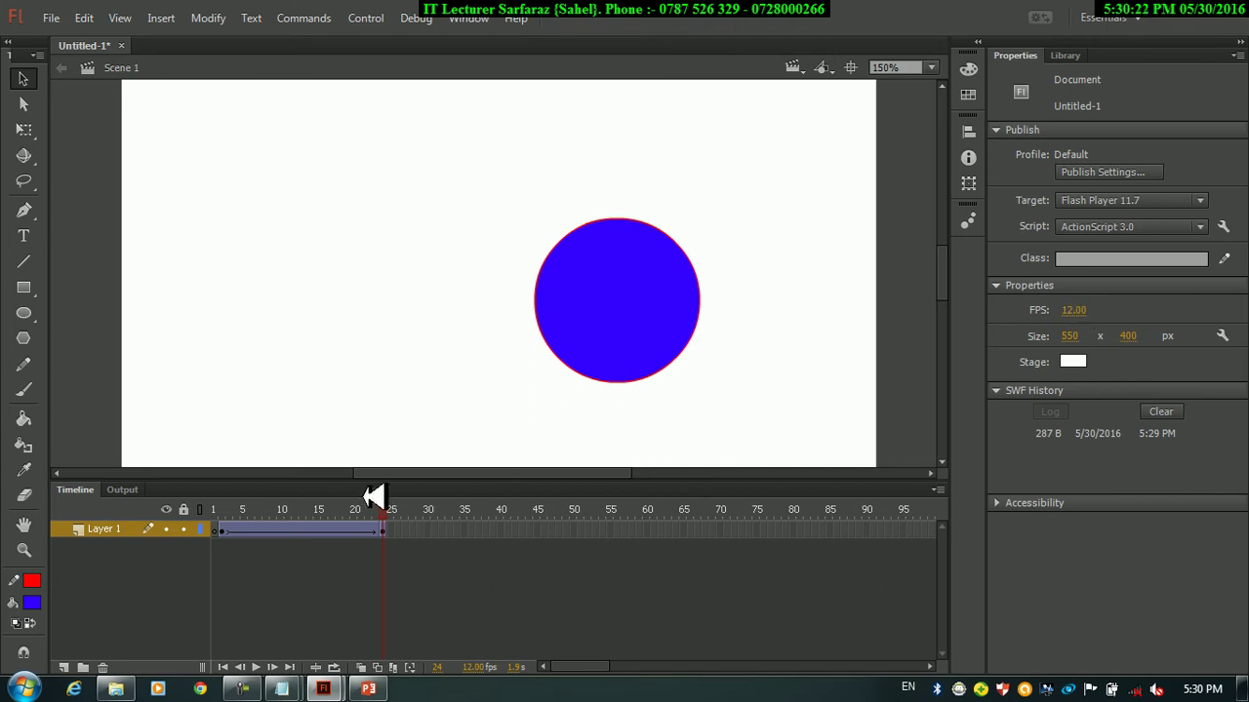
- Clear the keyframes and tweens from all frames of Layer 1, frames 1 to 24
left_click_drag(391, 528, 225, 527)
right_click(263, 529)
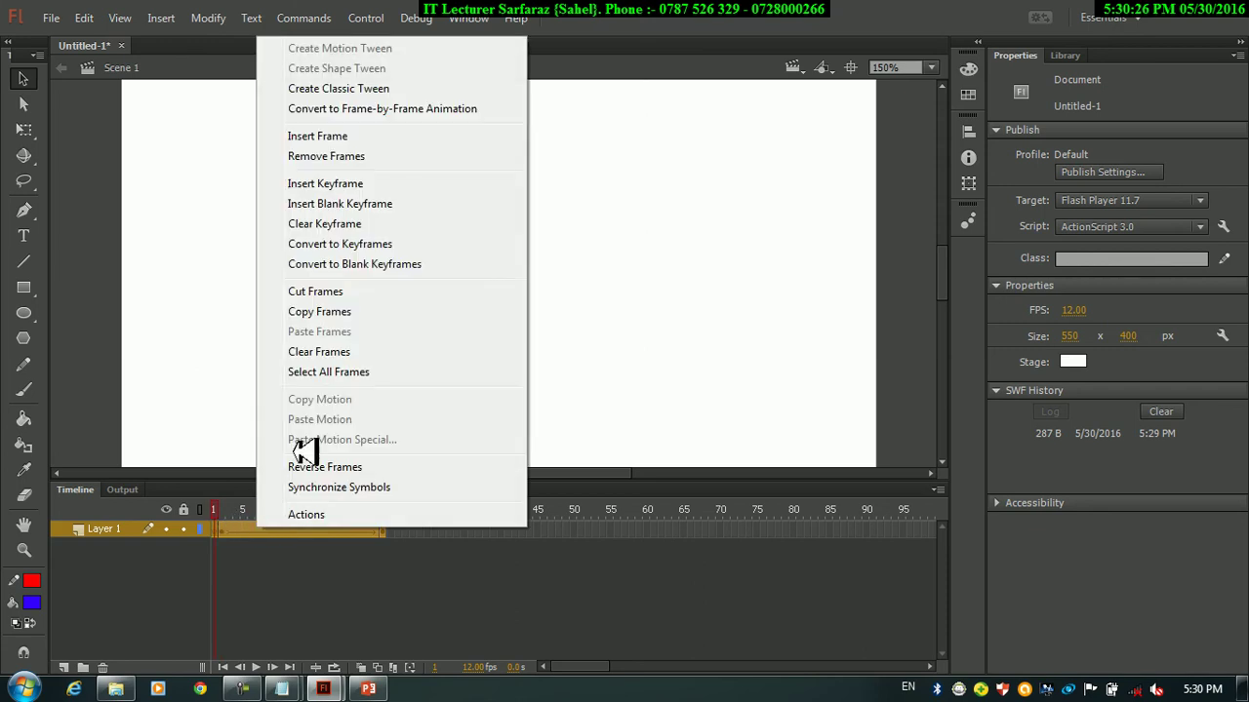
left_click(324, 230)
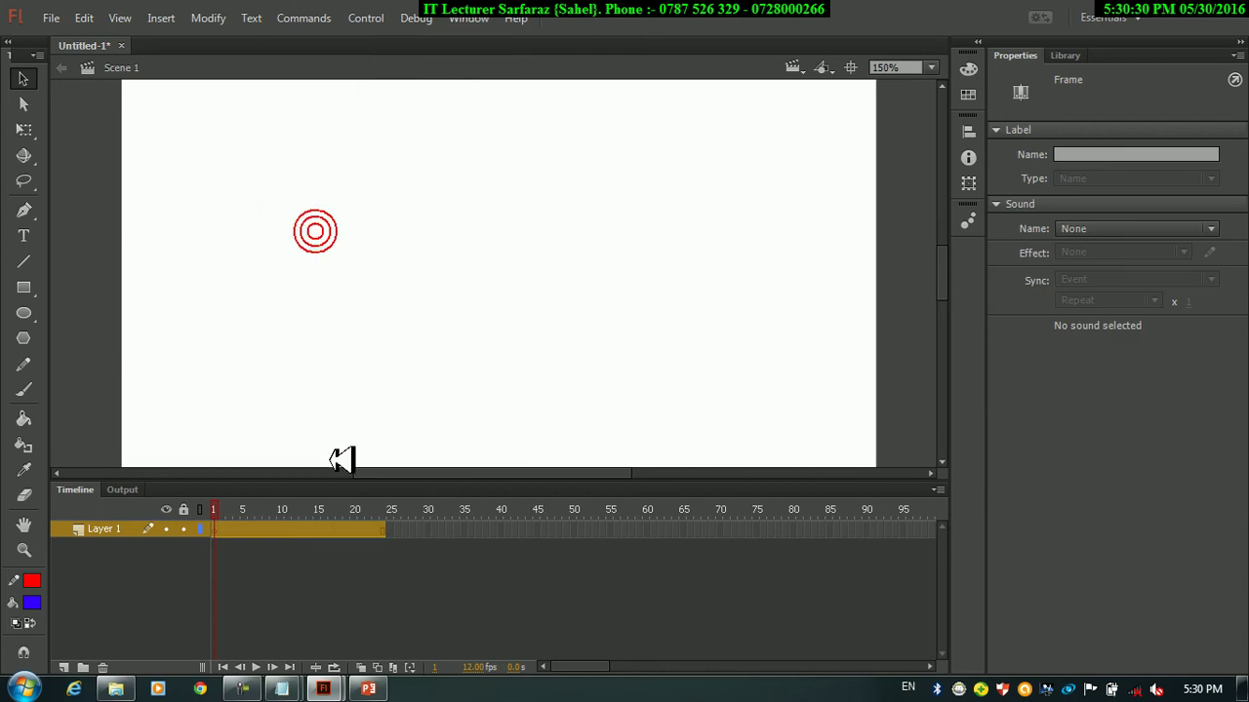
left_click(495, 388)
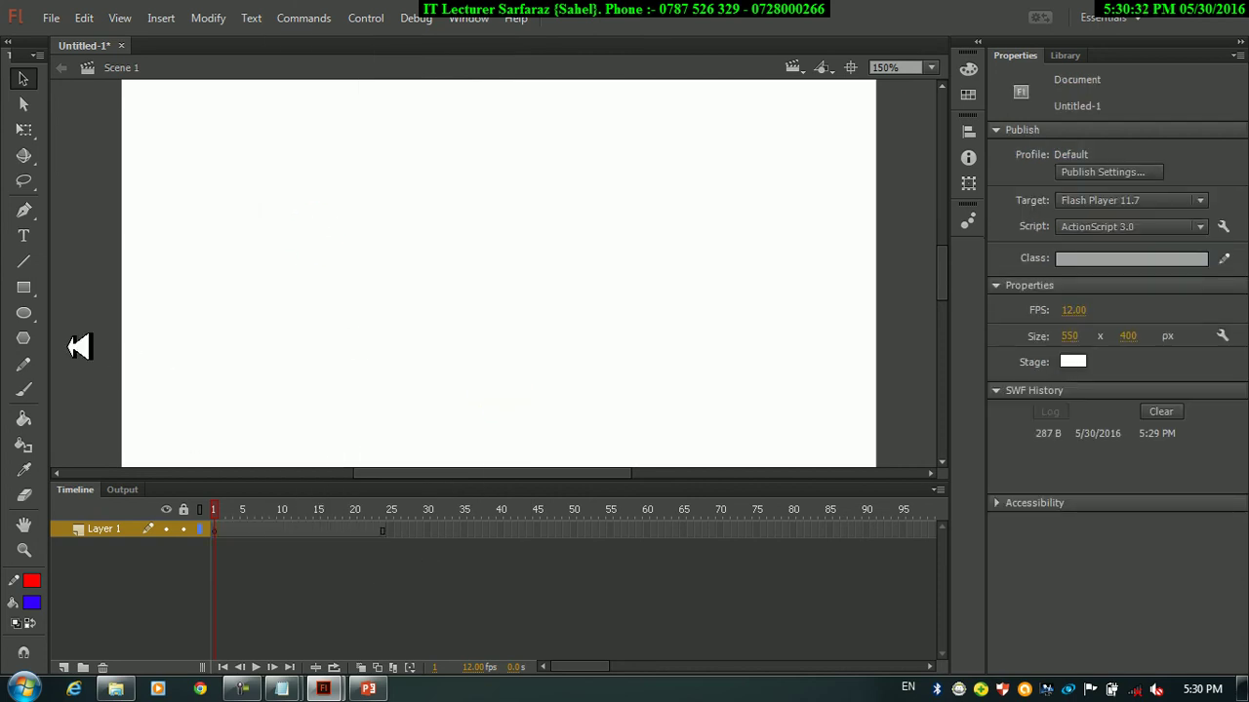
left_click(24, 288)
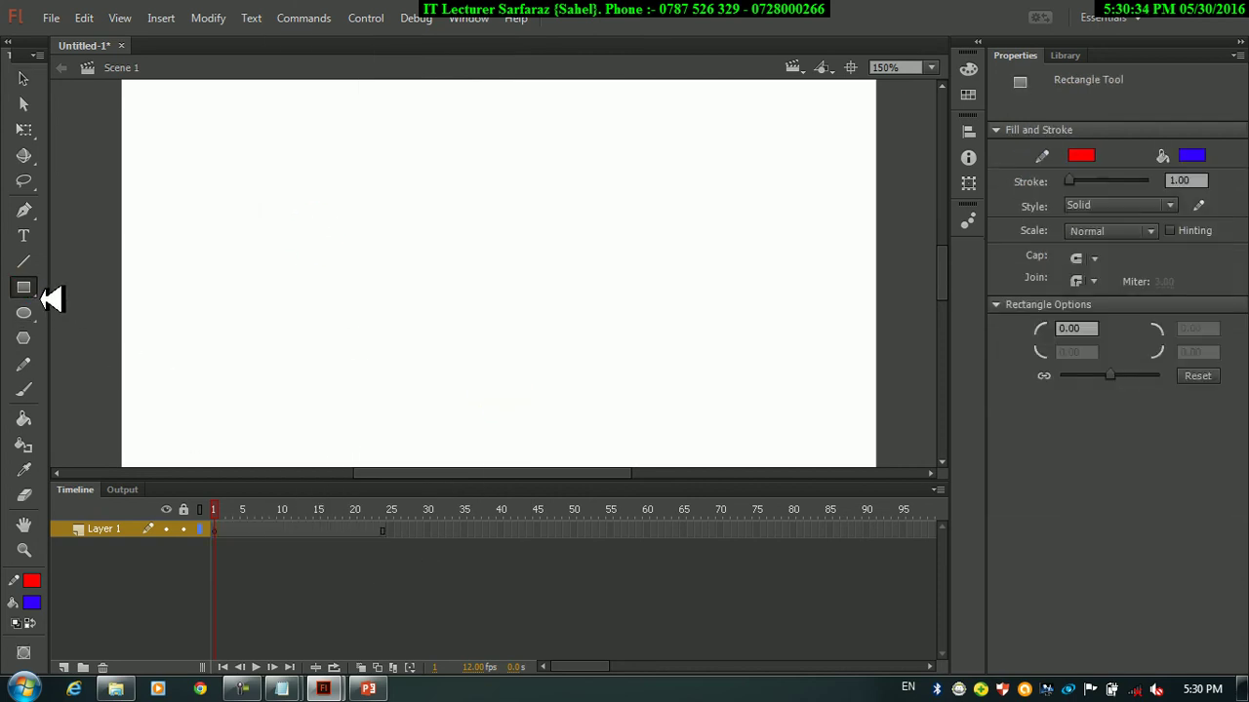
mouse_move(167, 104)
left_mouse_down()
mouse_move(201, 153)
mouse_move(300, 216)
left_mouse_up()
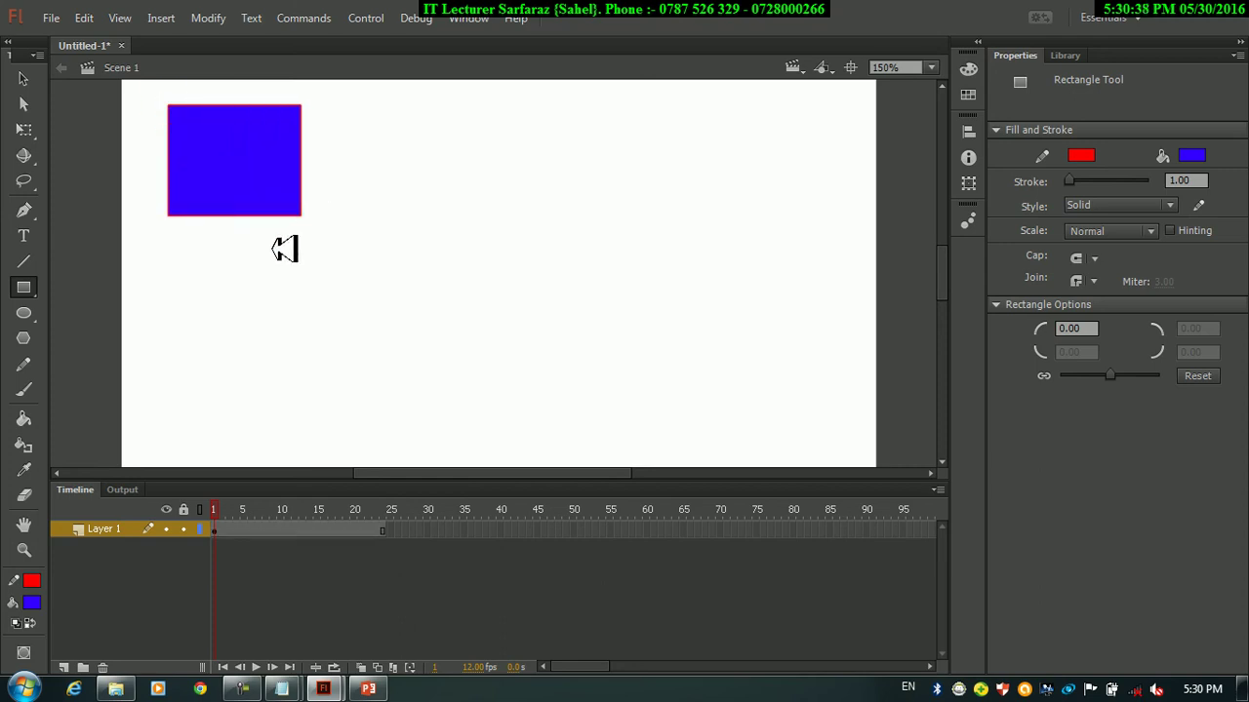
key("ctrl+a")
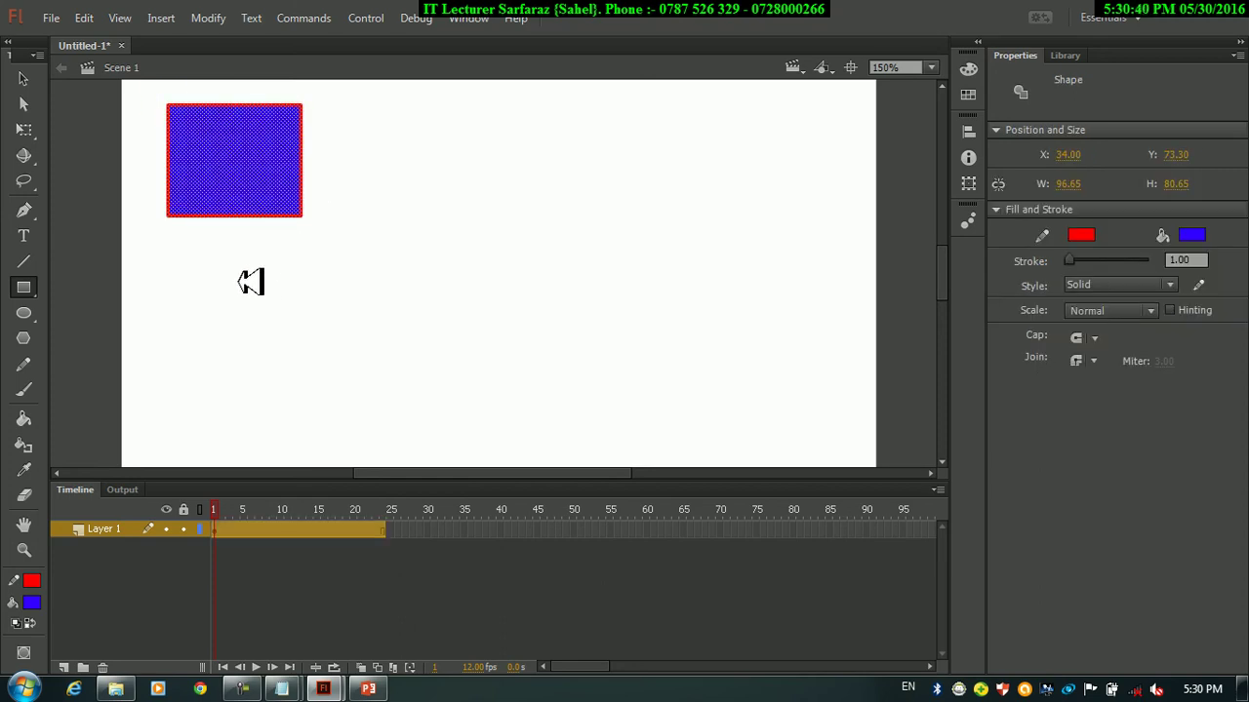
key("Delete")
- Insert a keyframe at frame 2 and draw a circle about 121 × 120 px in the stage's upper left area
right_click(225, 528)
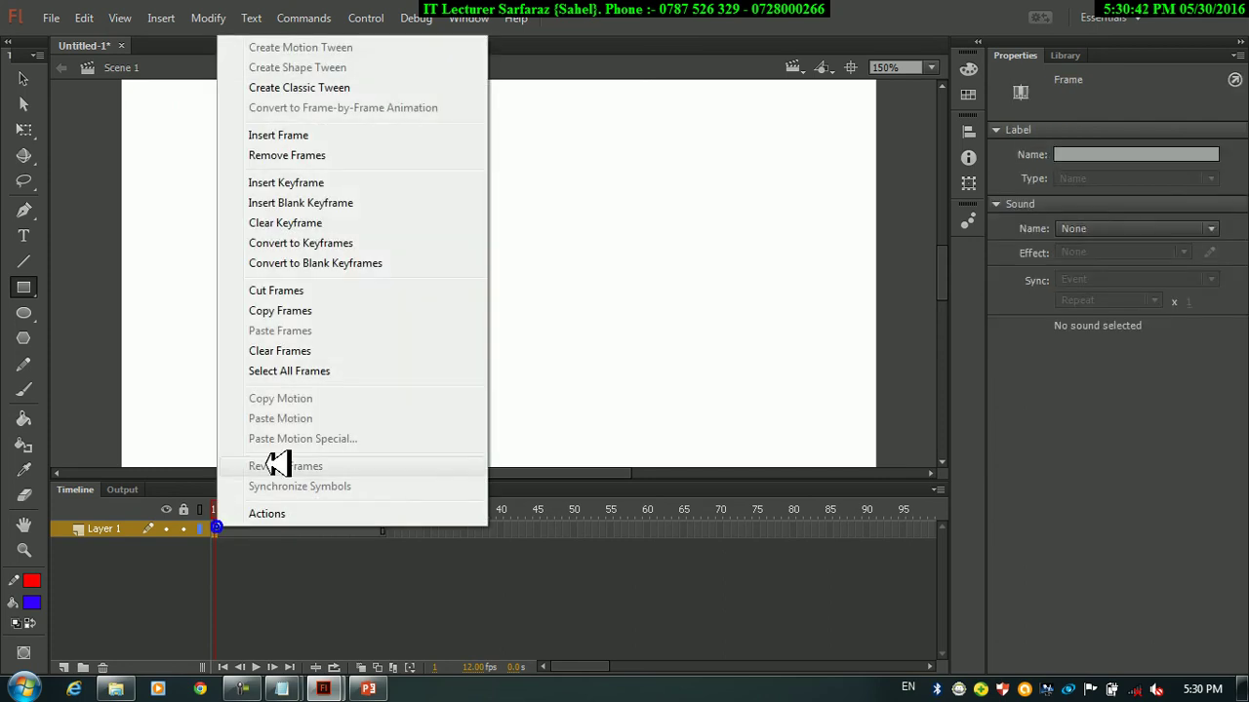
left_click(293, 182)
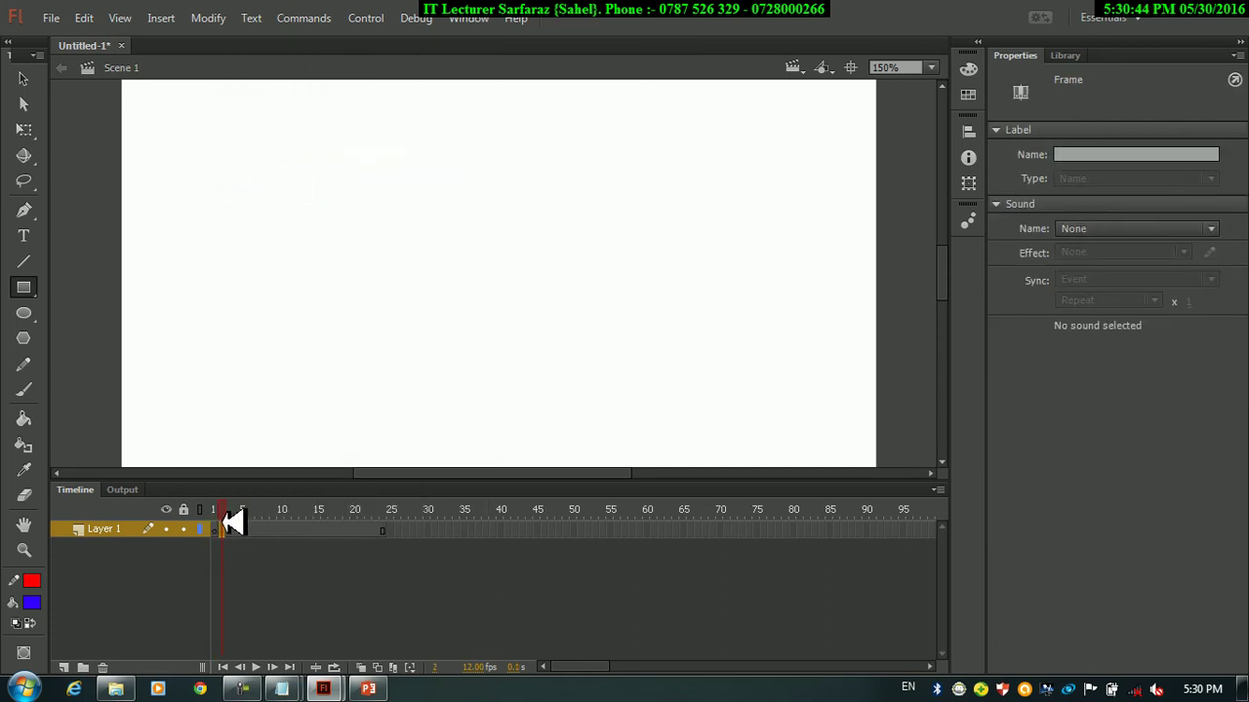
left_click(25, 312)
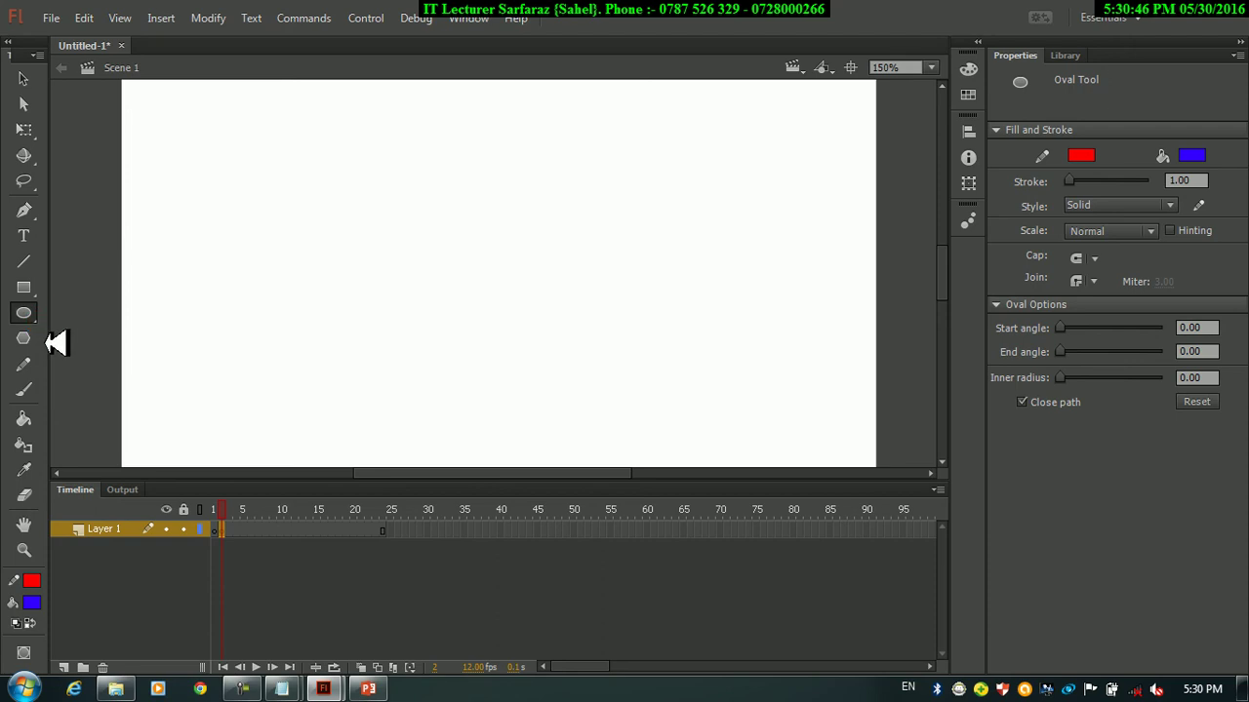
left_click_drag(162, 123, 330, 289)
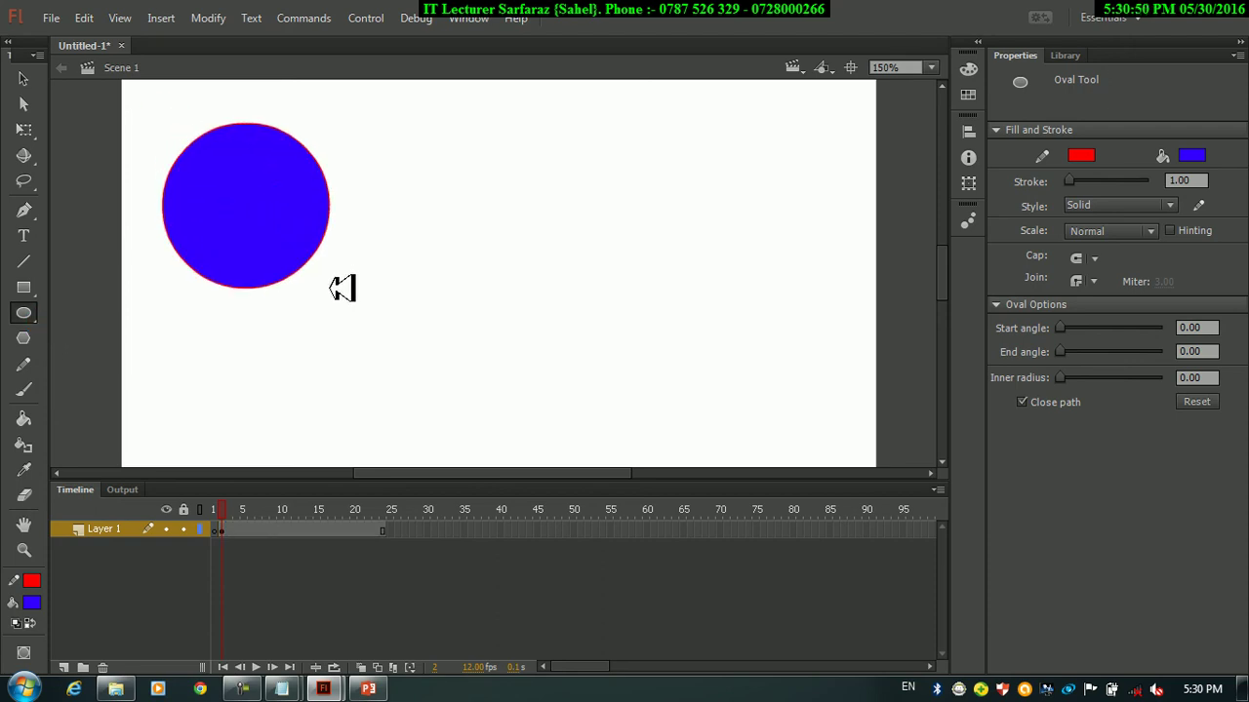
- Insert a keyframe at frame 14, move the circle right and up to about X 266, Y 49, and play the result
left_click(312, 527)
right_click(318, 525)
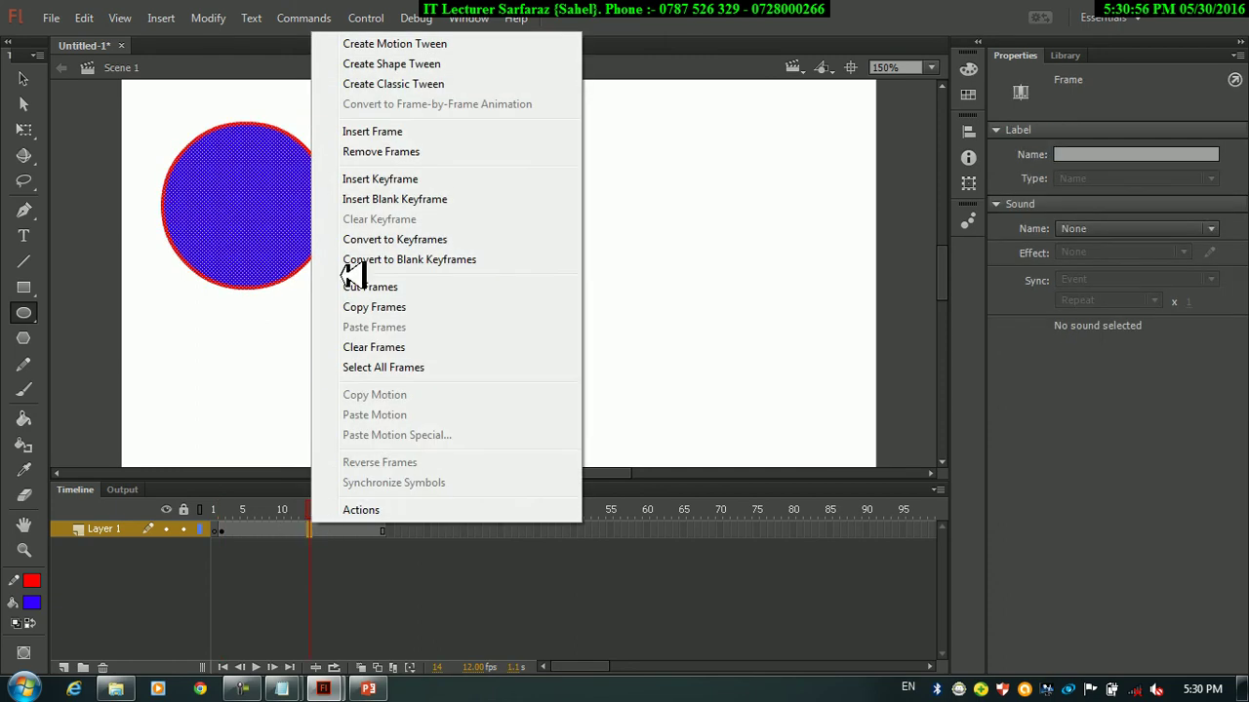
left_click(374, 182)
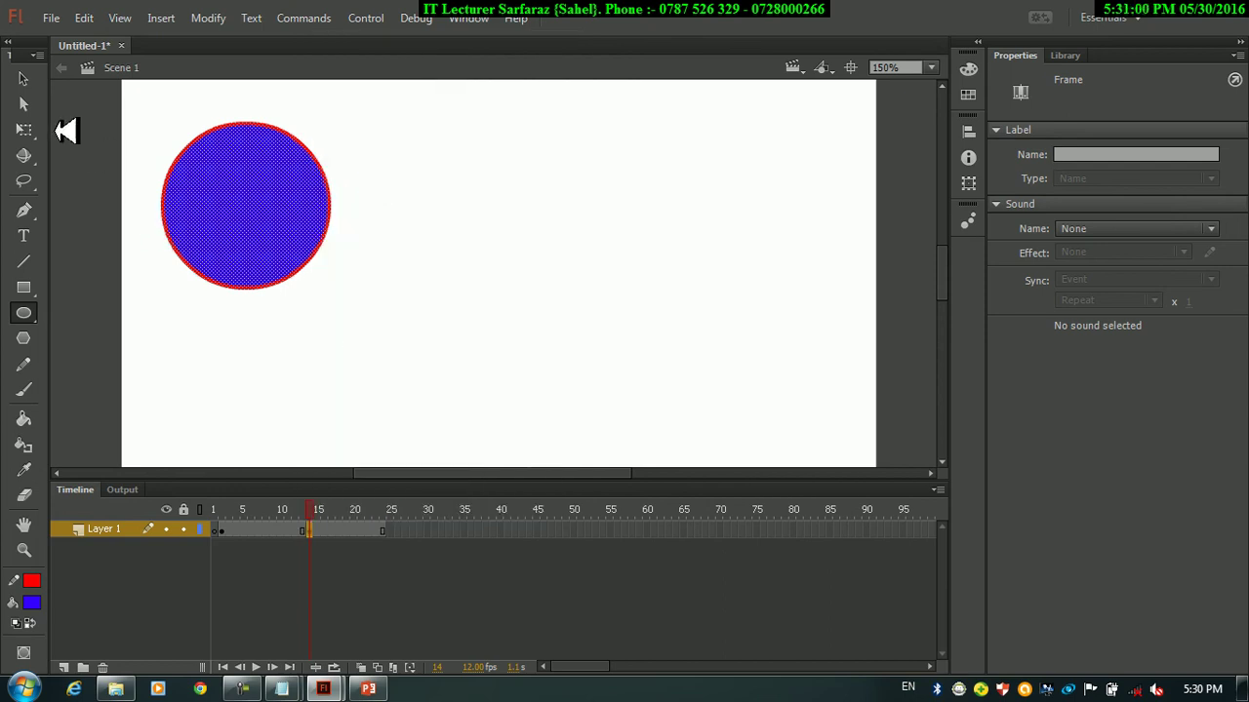
left_click(25, 80)
left_click_drag(268, 224, 591, 173)
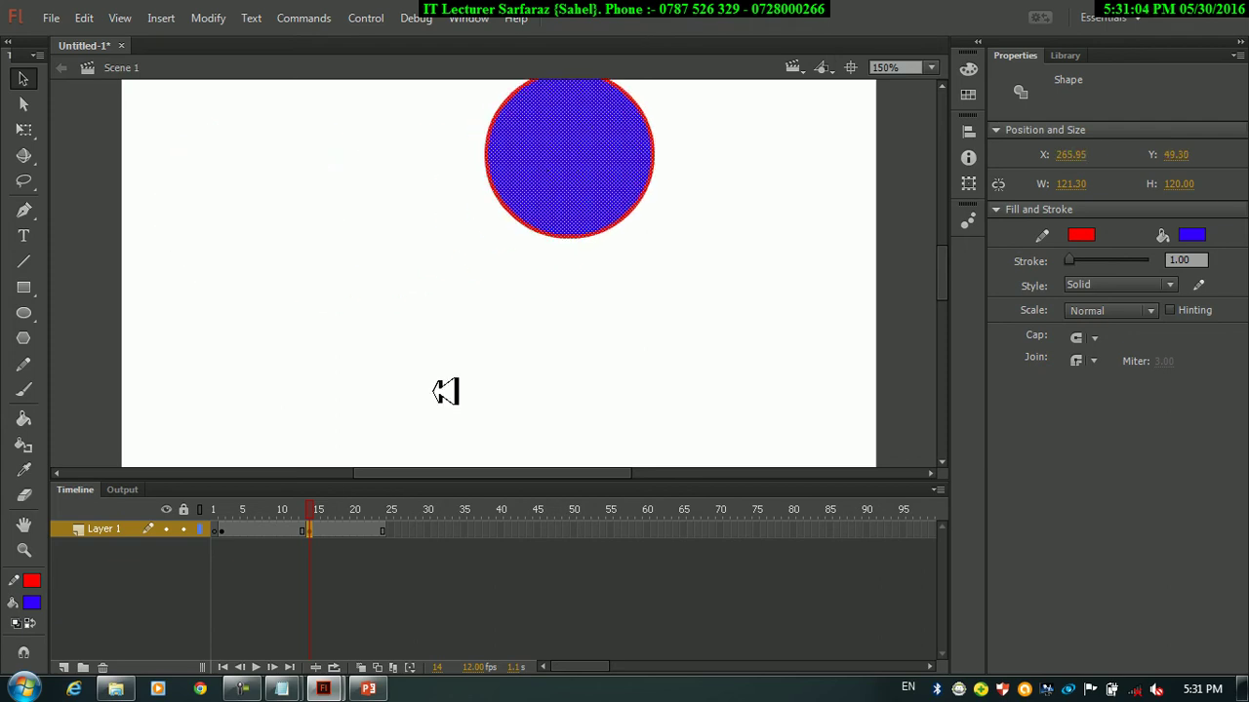
key("Return")
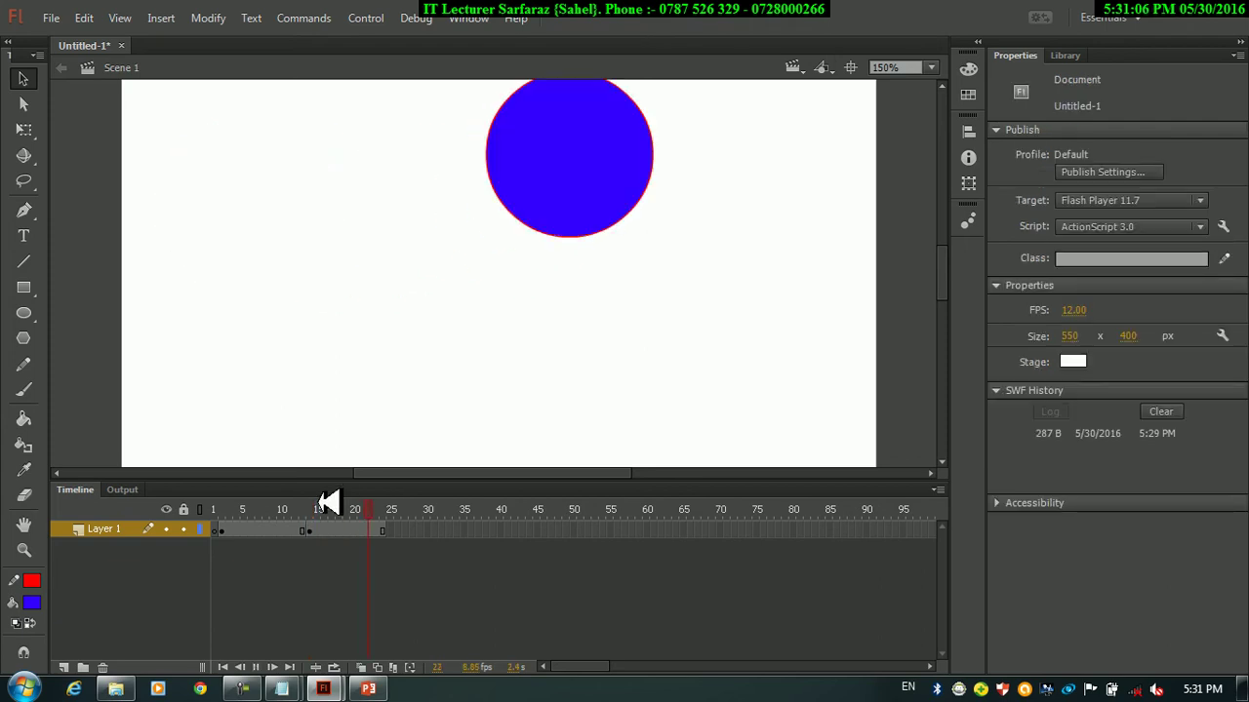
- Create classic tweens on the keyframes at frames 2 and 14, and play back the animation
left_click_drag(346, 517, 220, 517)
right_click(231, 524)
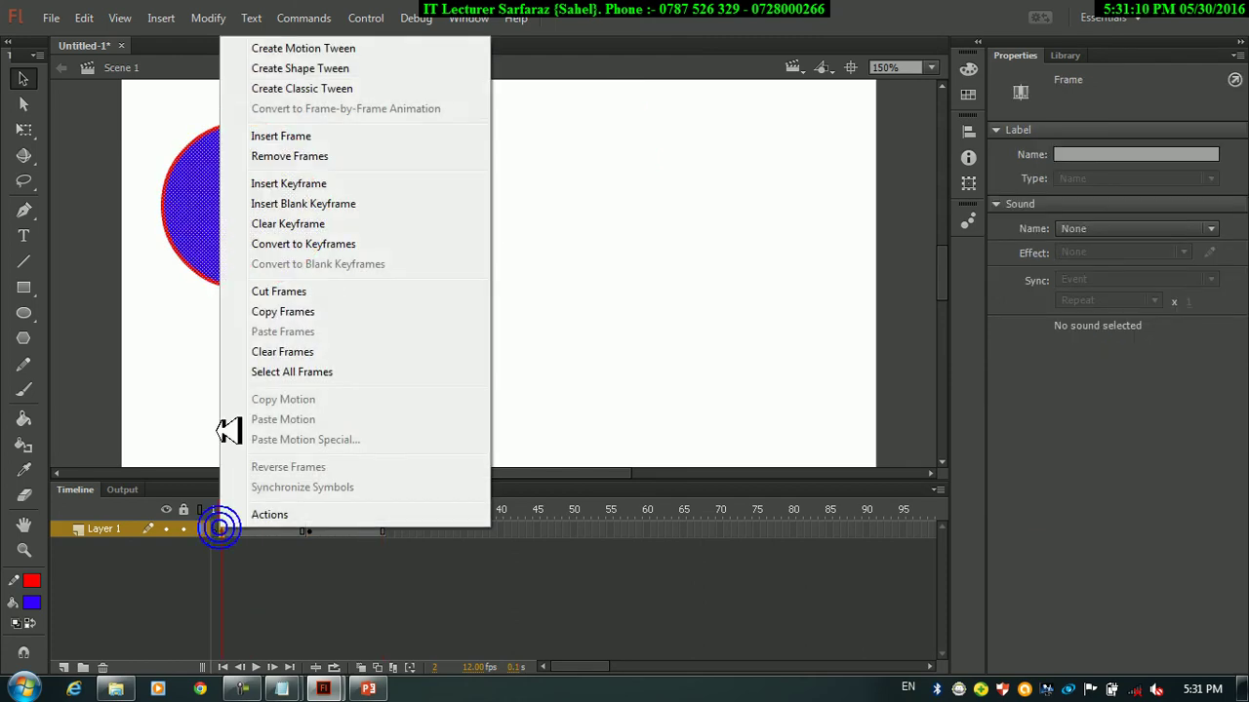
left_click(285, 85)
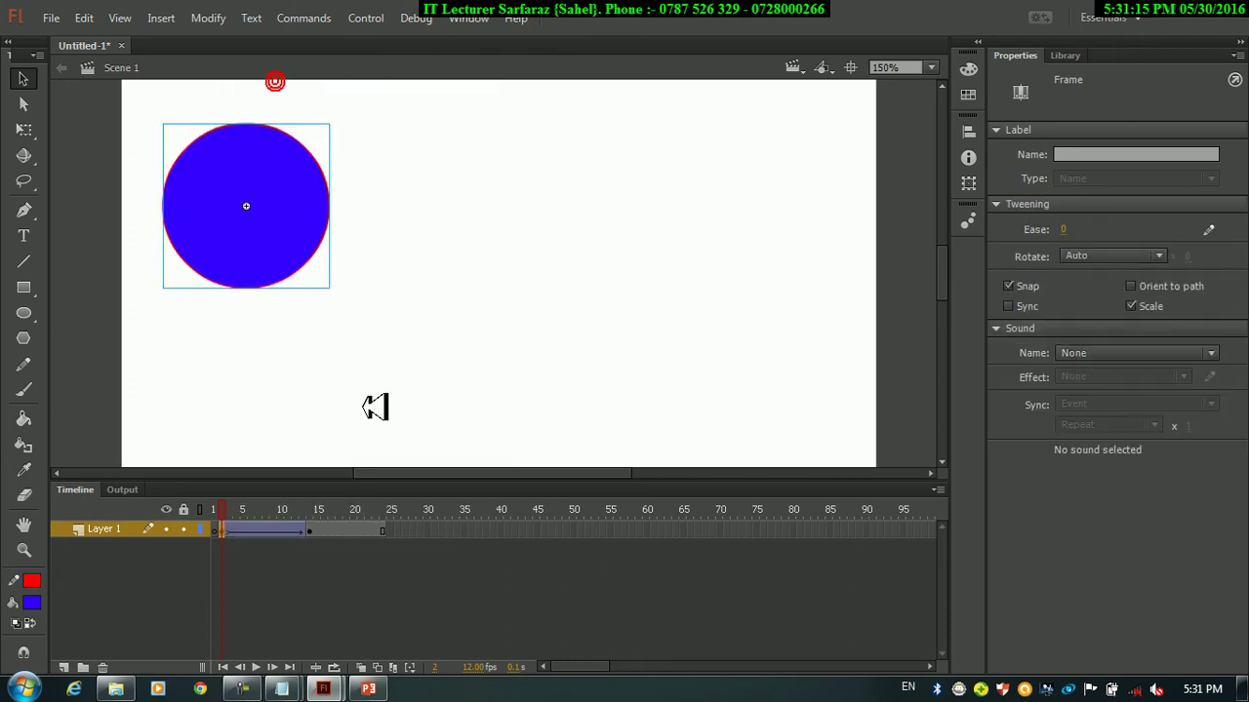
right_click(314, 528)
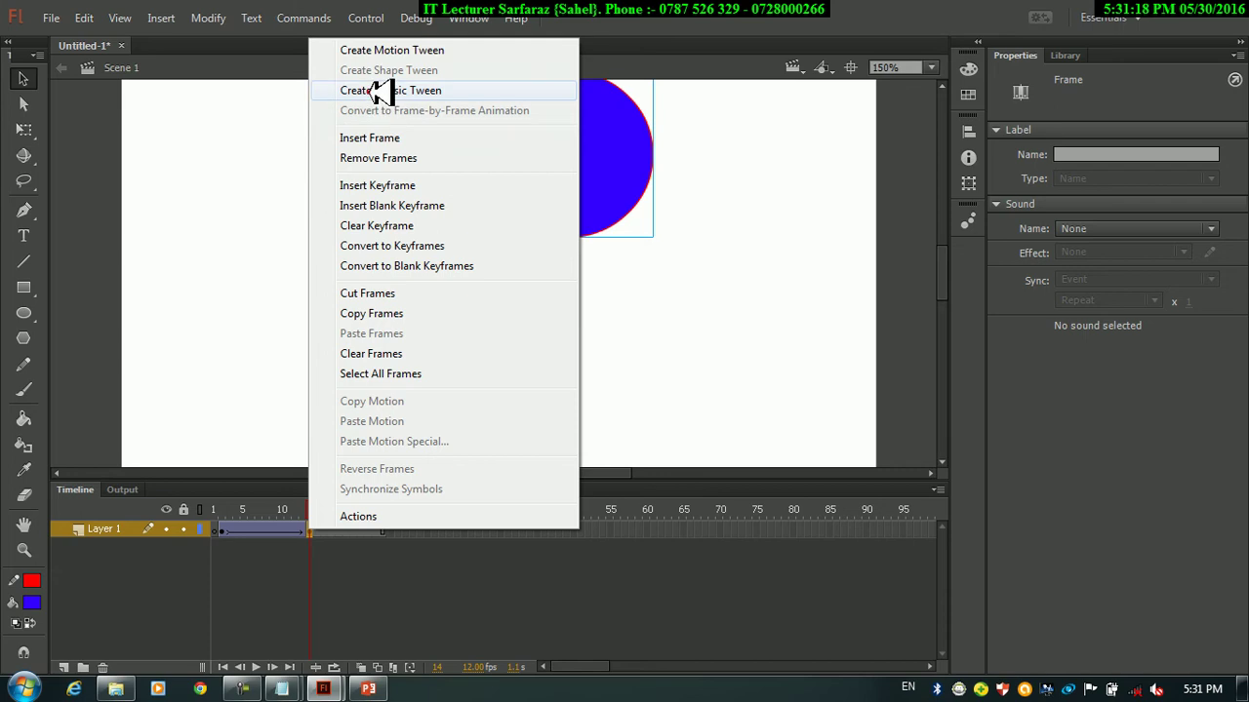
left_click(367, 91)
key("Return")
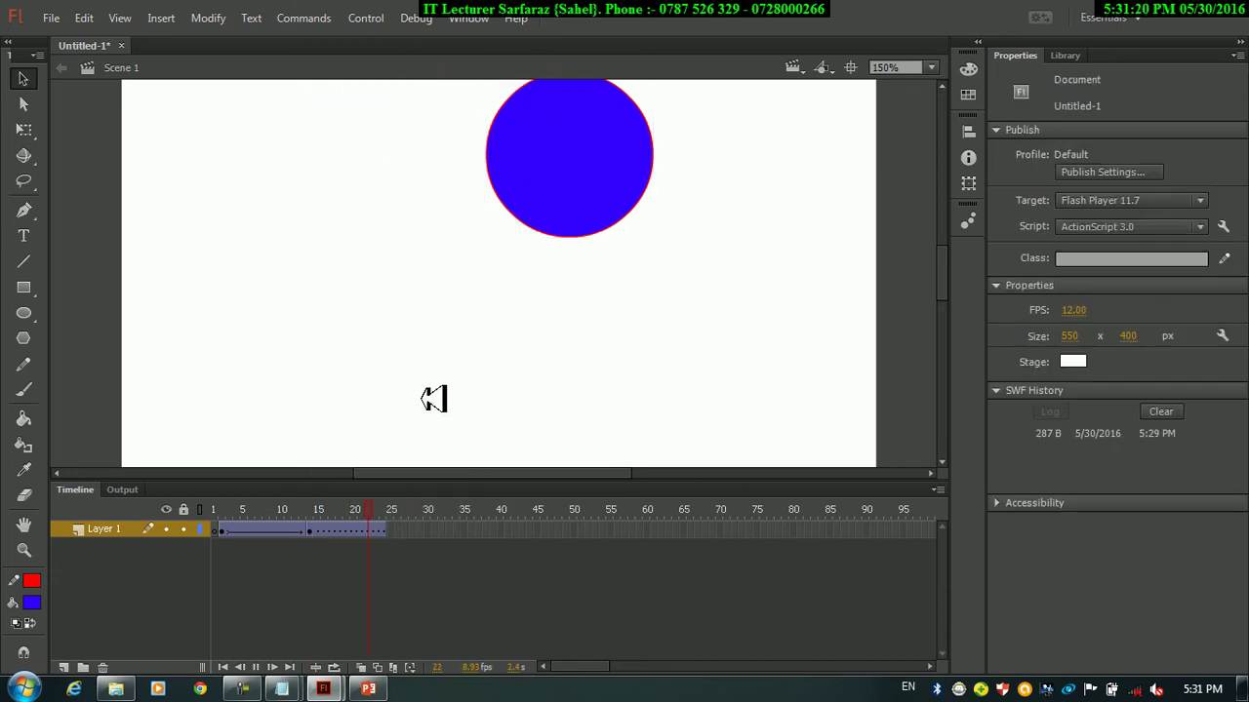
left_click_drag(396, 505, 214, 513)
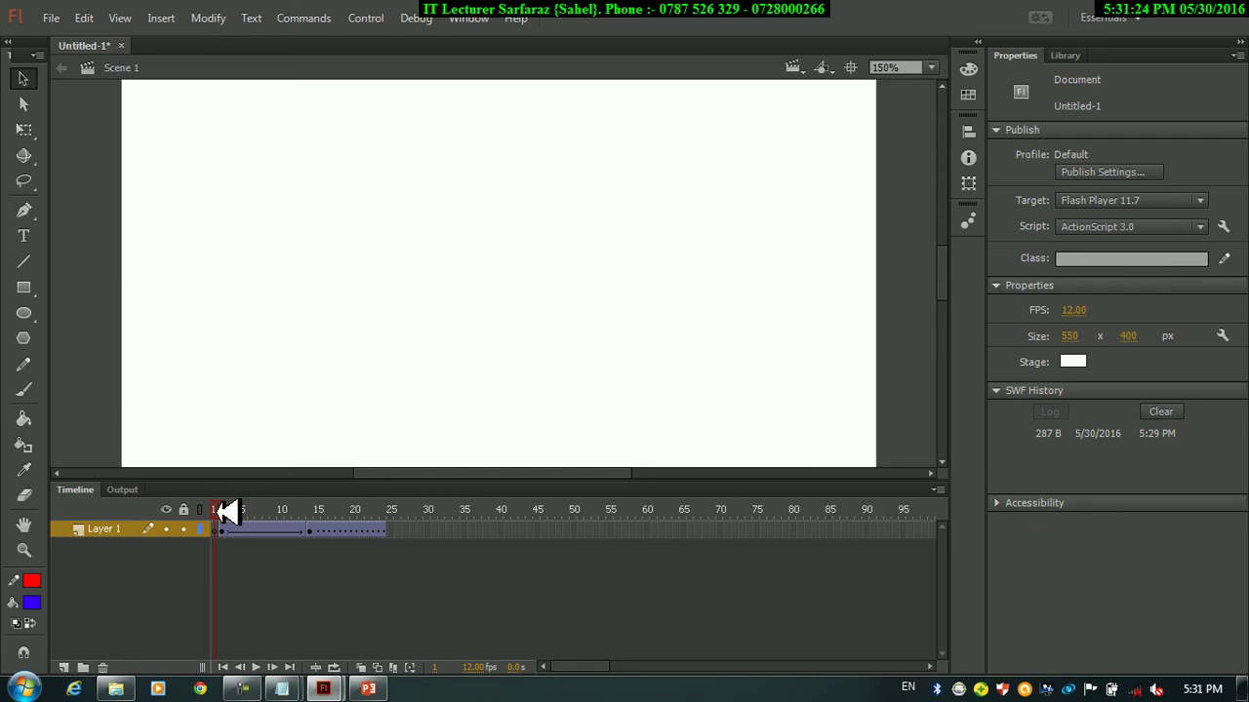
- Insert a keyframe at frame 30 and move the circle down to about X 331, Y 239
left_click(224, 509)
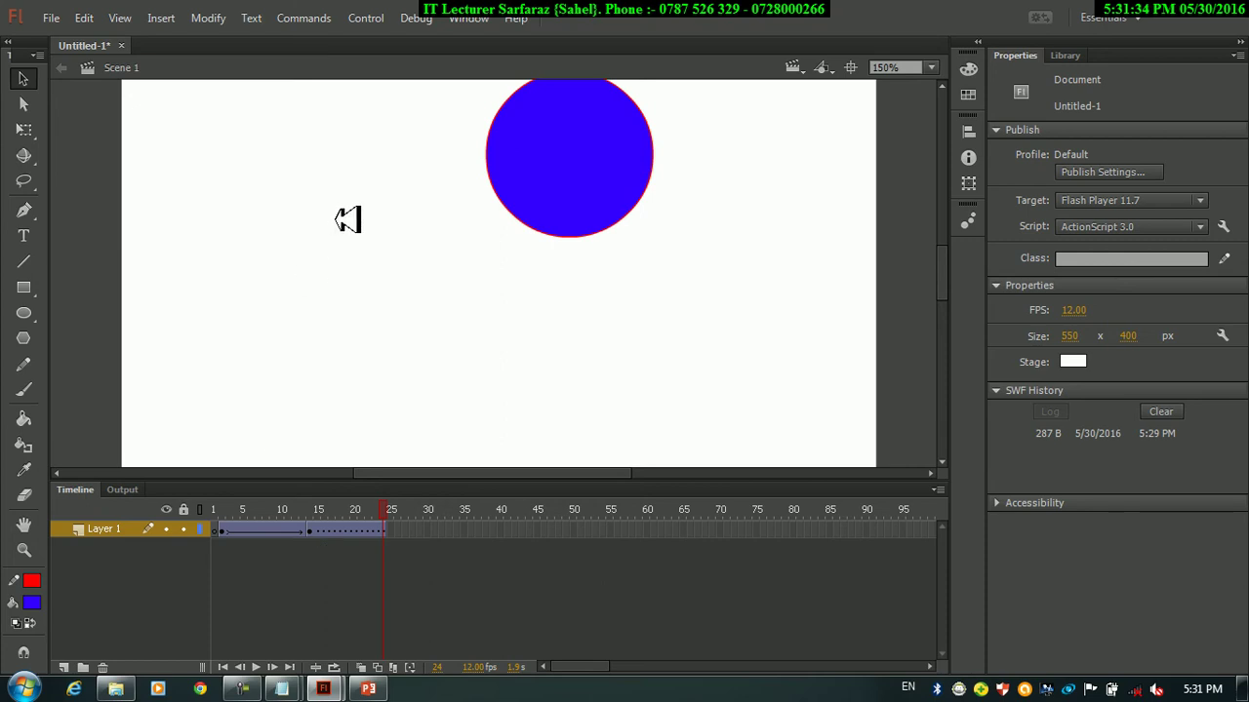
right_click(426, 529)
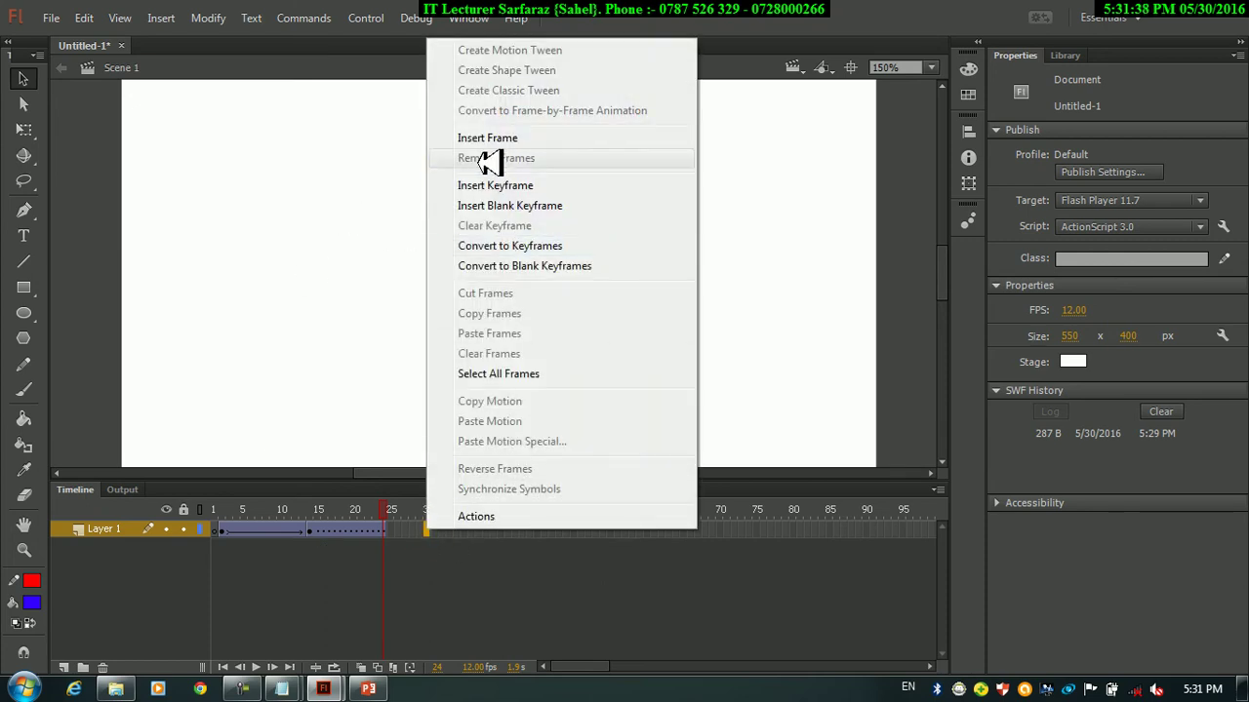
left_click(497, 186)
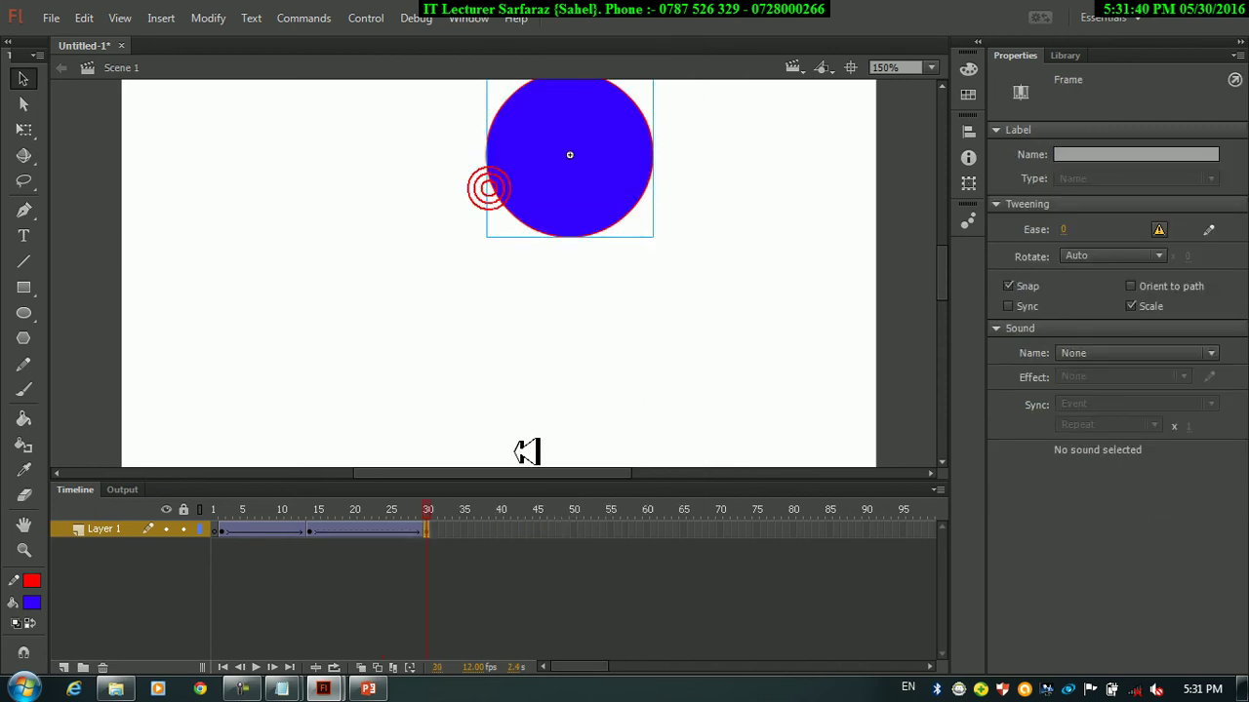
left_click(506, 531)
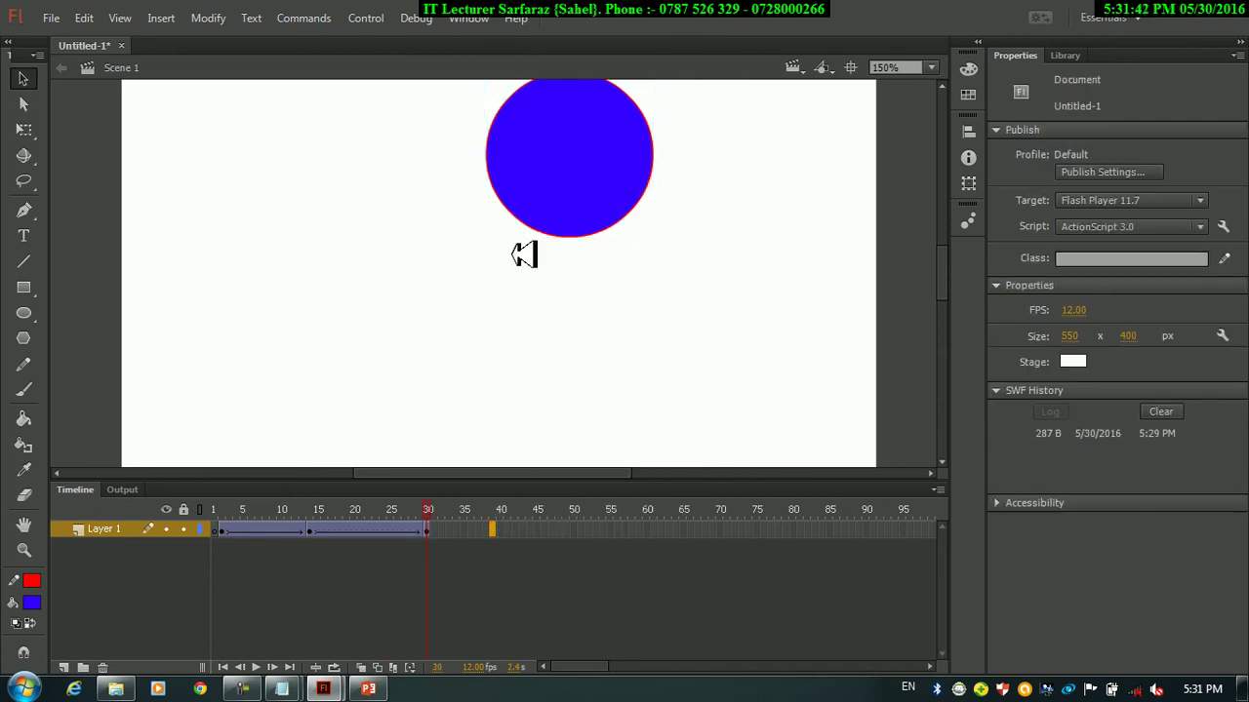
right_click(496, 527)
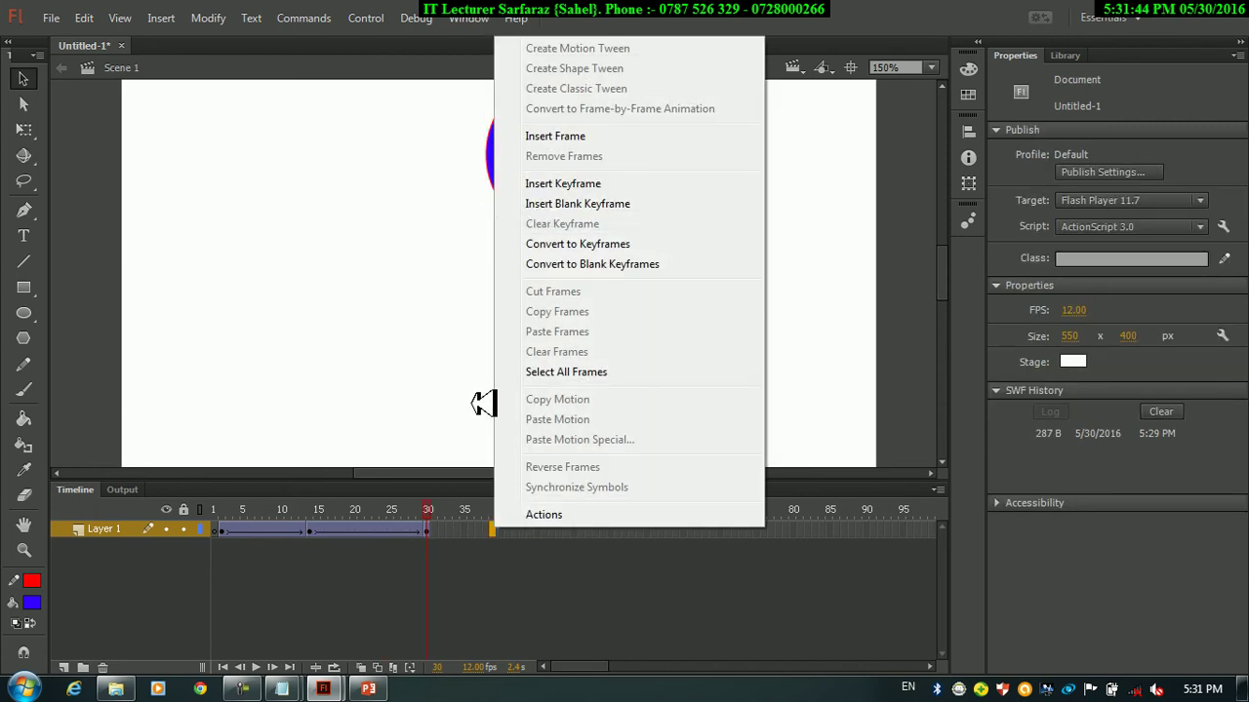
left_click(463, 400)
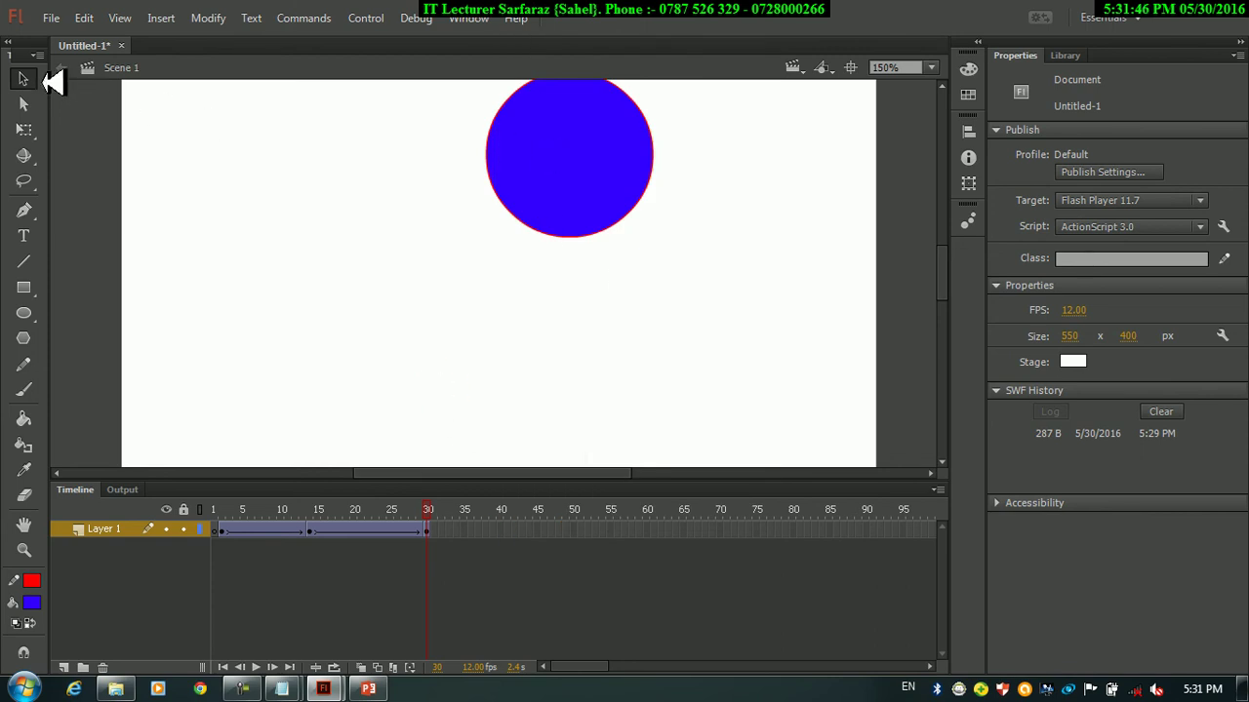
left_click_drag(590, 180, 585, 348)
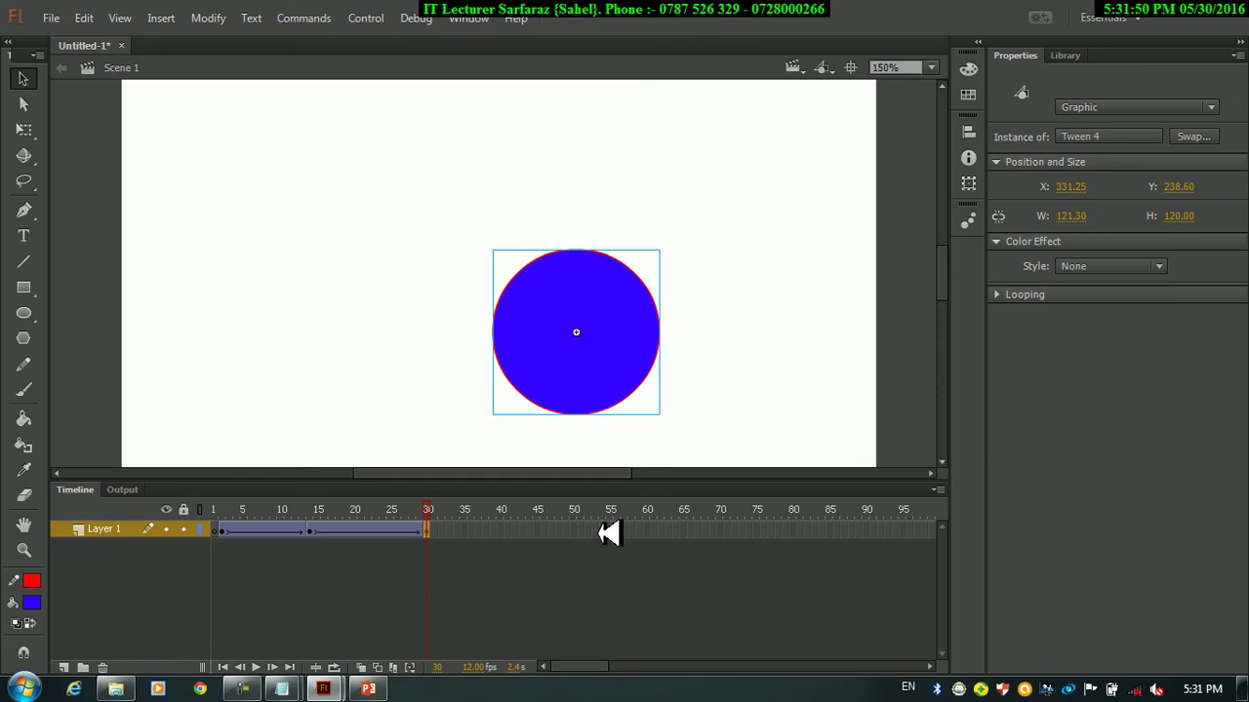
- Insert a keyframe at frame 44 and move the circle to the stage's upper left area, about X 97, Y 133
right_click(538, 530)
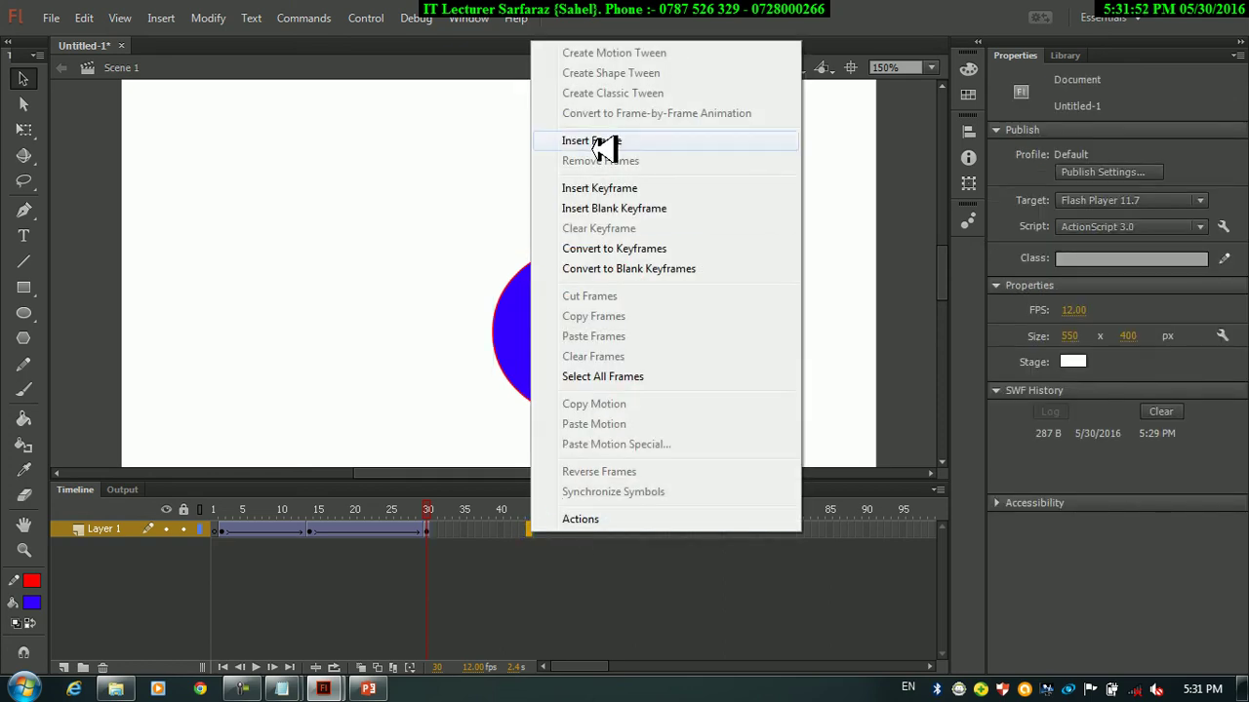
left_click(595, 190)
left_click_drag(561, 330, 244, 192)
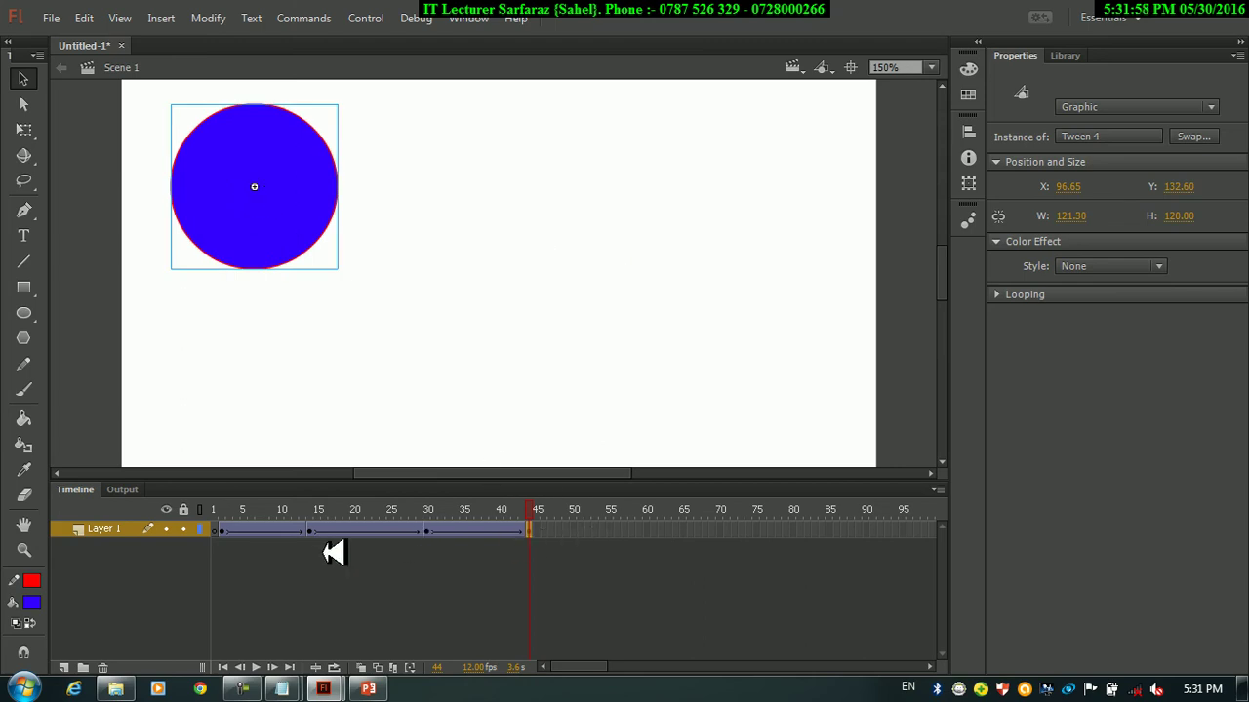
- Check the tween commands on the keyframes at frames 2, 14, 30 and 44, and play back the animation
left_click(222, 529)
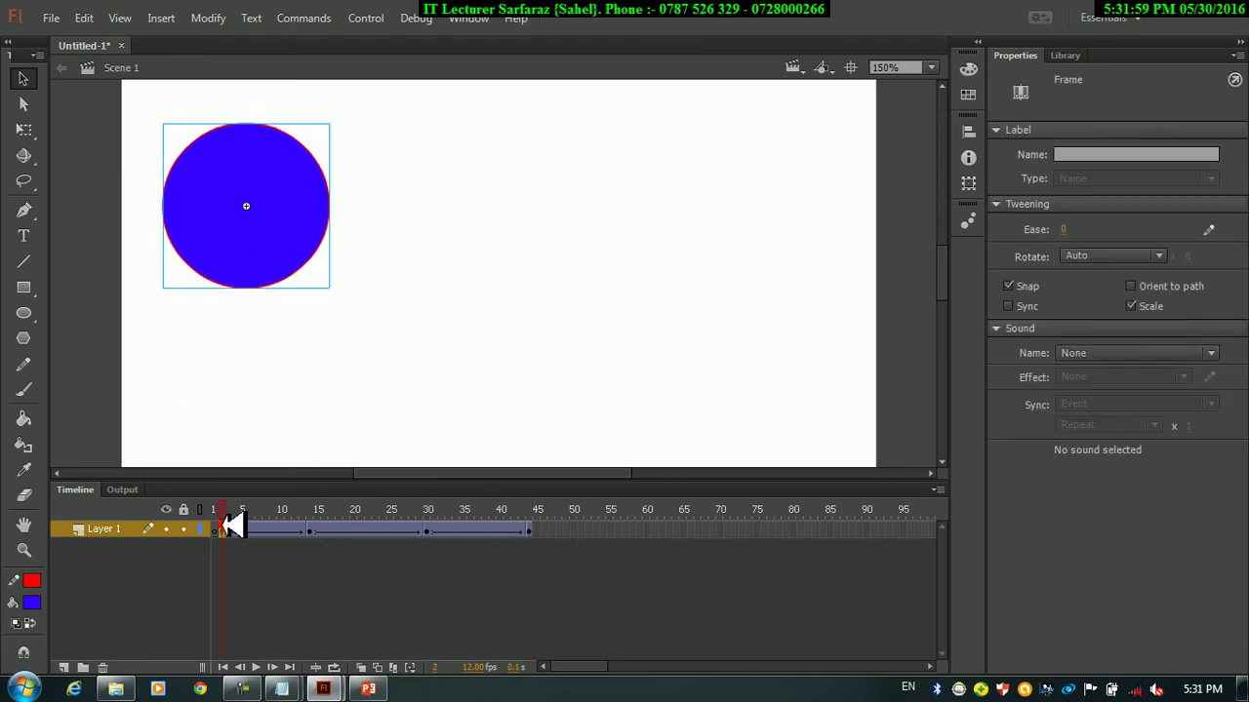
left_click(318, 531)
left_click(427, 532)
right_click(427, 532)
left_click(468, 186)
left_click(382, 327)
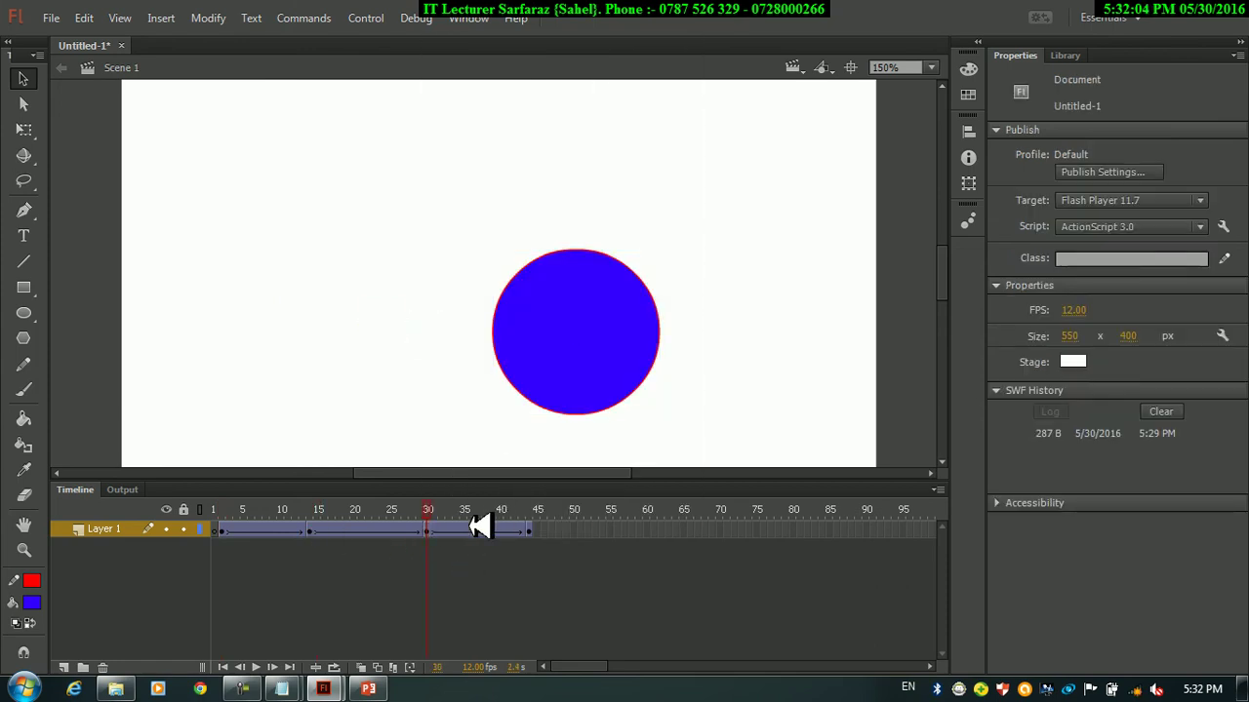
left_click(430, 530)
right_click(429, 530)
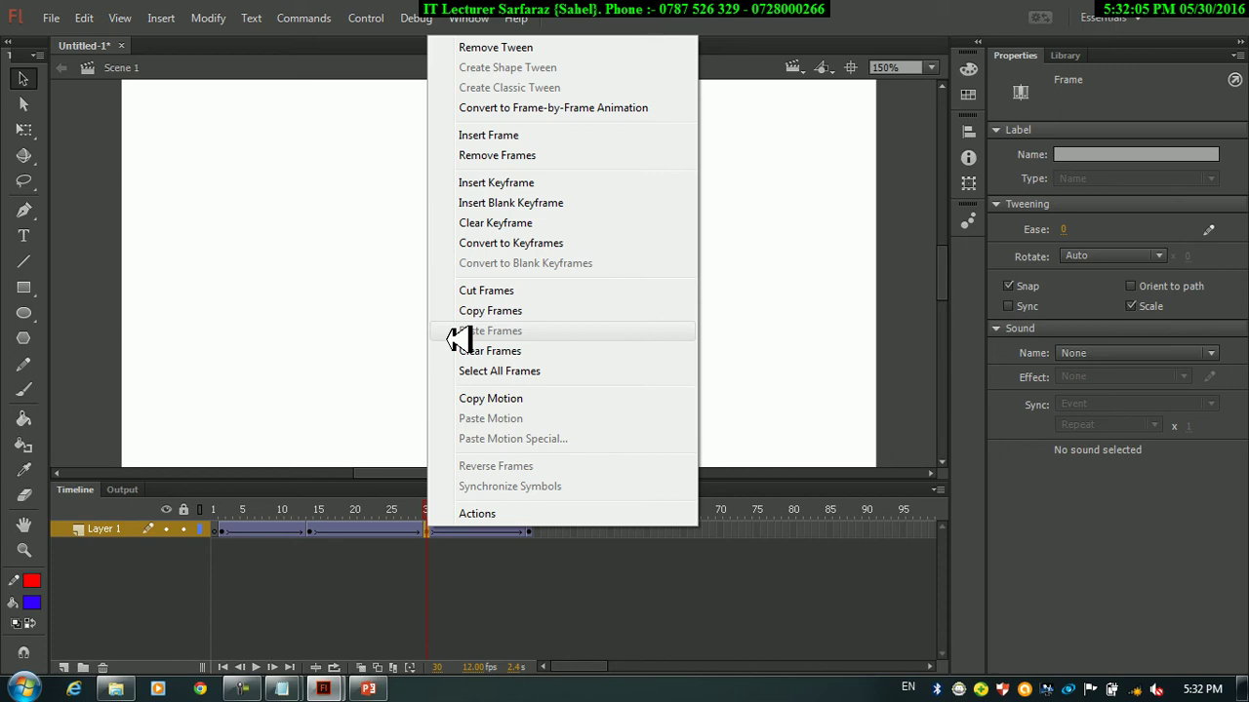
left_click(363, 298)
left_click(529, 529)
right_click(532, 530)
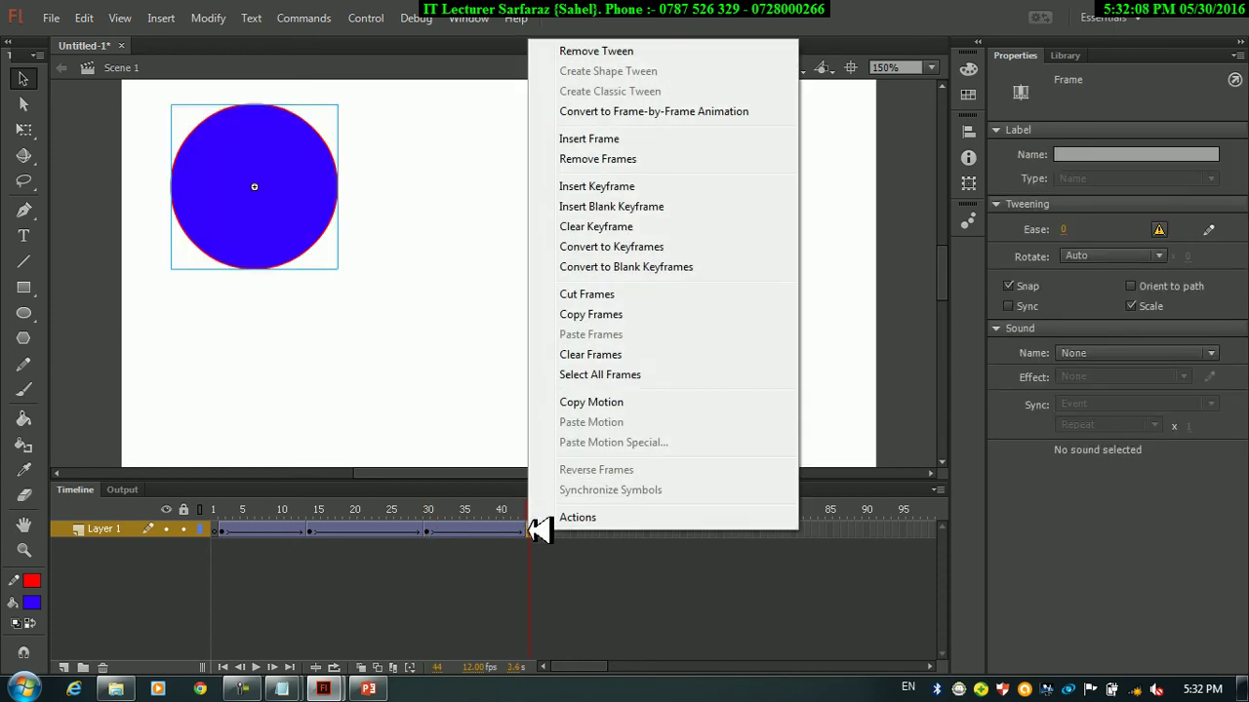
key("Escape")
left_click(210, 190)
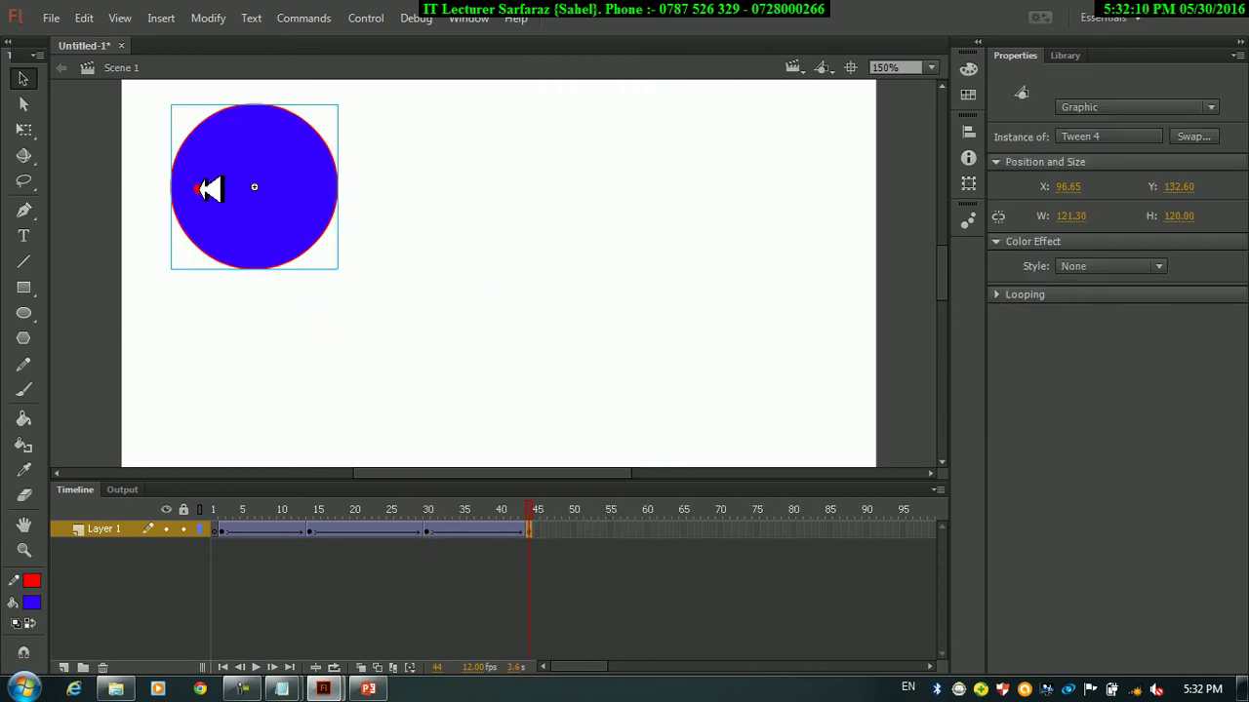
key("Return")
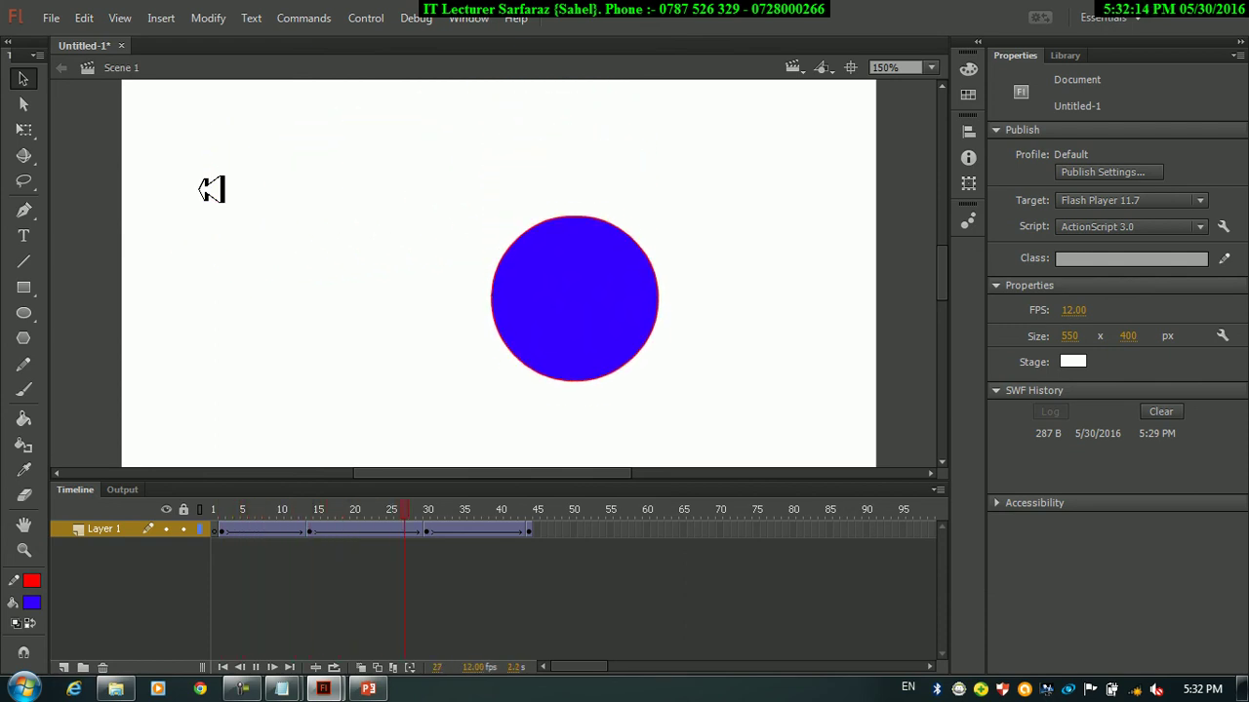
left_click(50, 18)
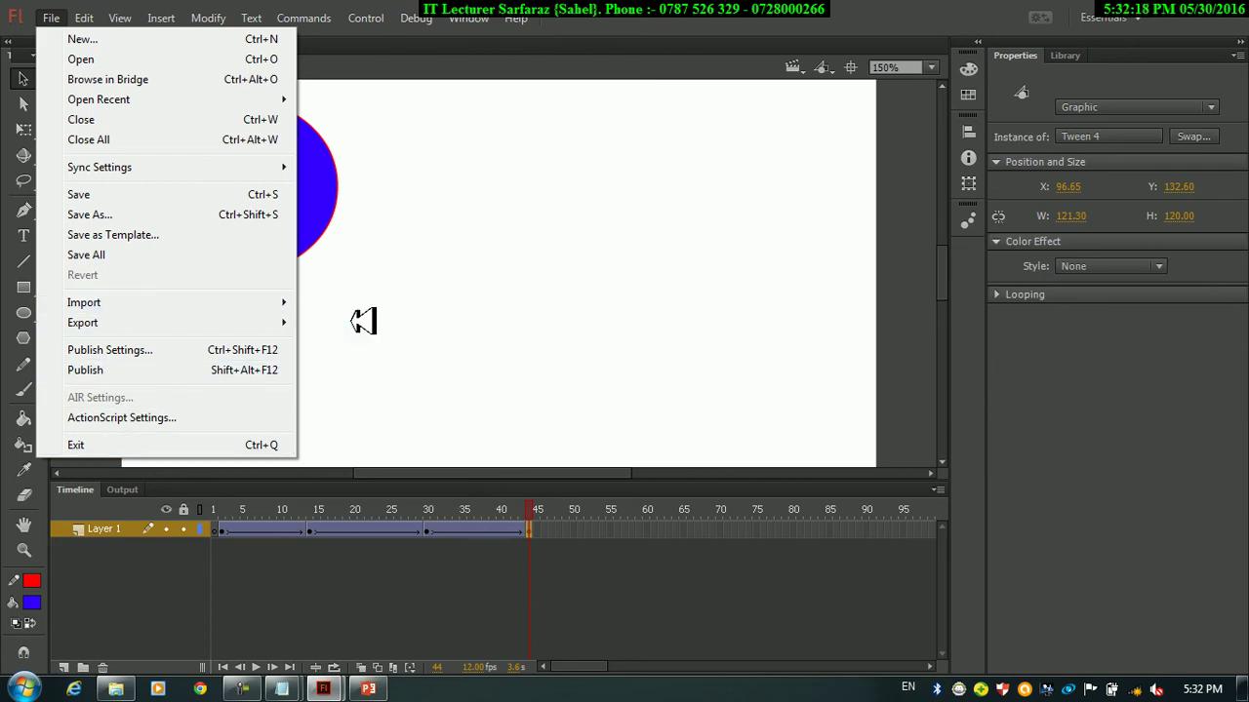
mouse_move(304, 303)
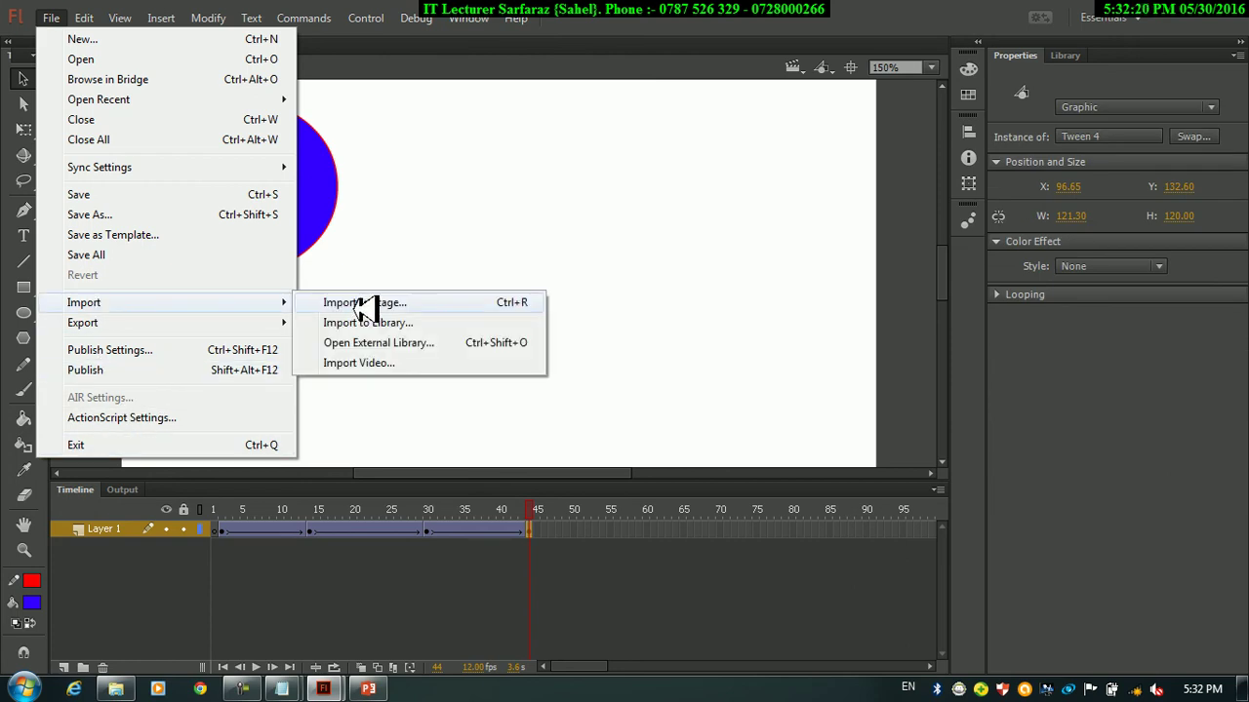
key("Escape")
key("Escape")
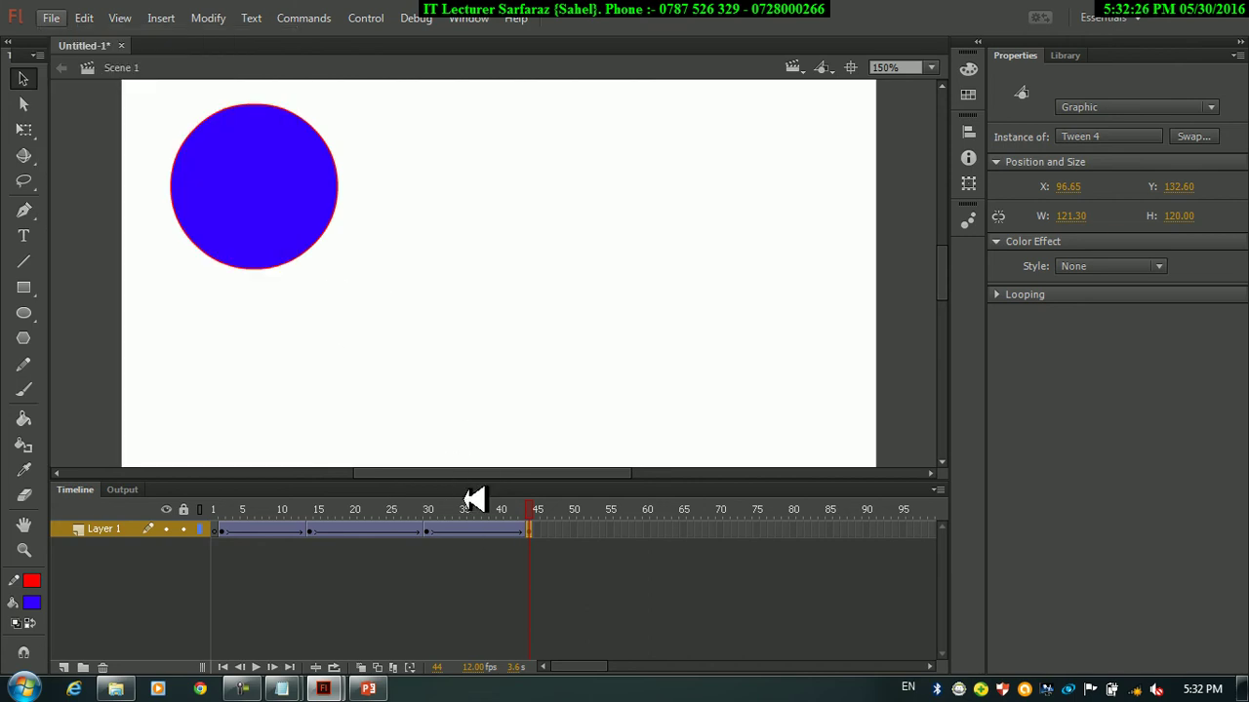
right_click(525, 527)
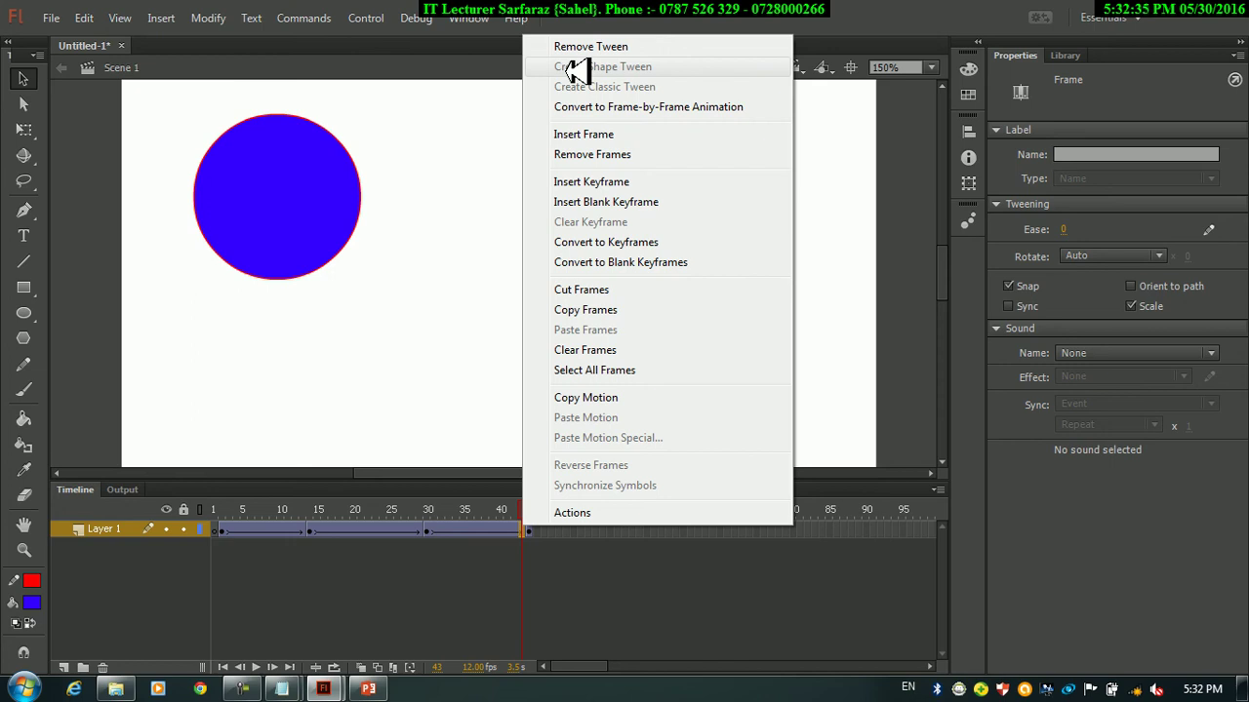
left_click(27, 78)
left_click(239, 181)
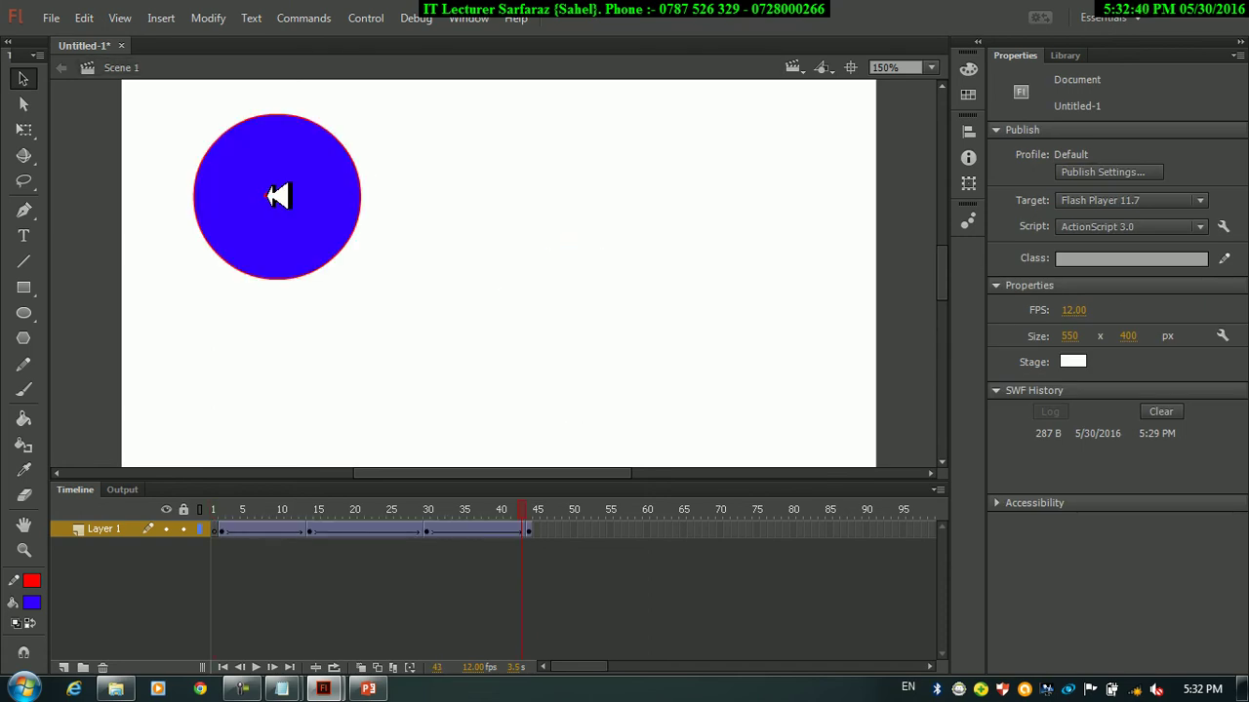
- Open the circle's Tween 4 symbol for editing and select the circle's fill
double_click(278, 196)
left_click(561, 346)
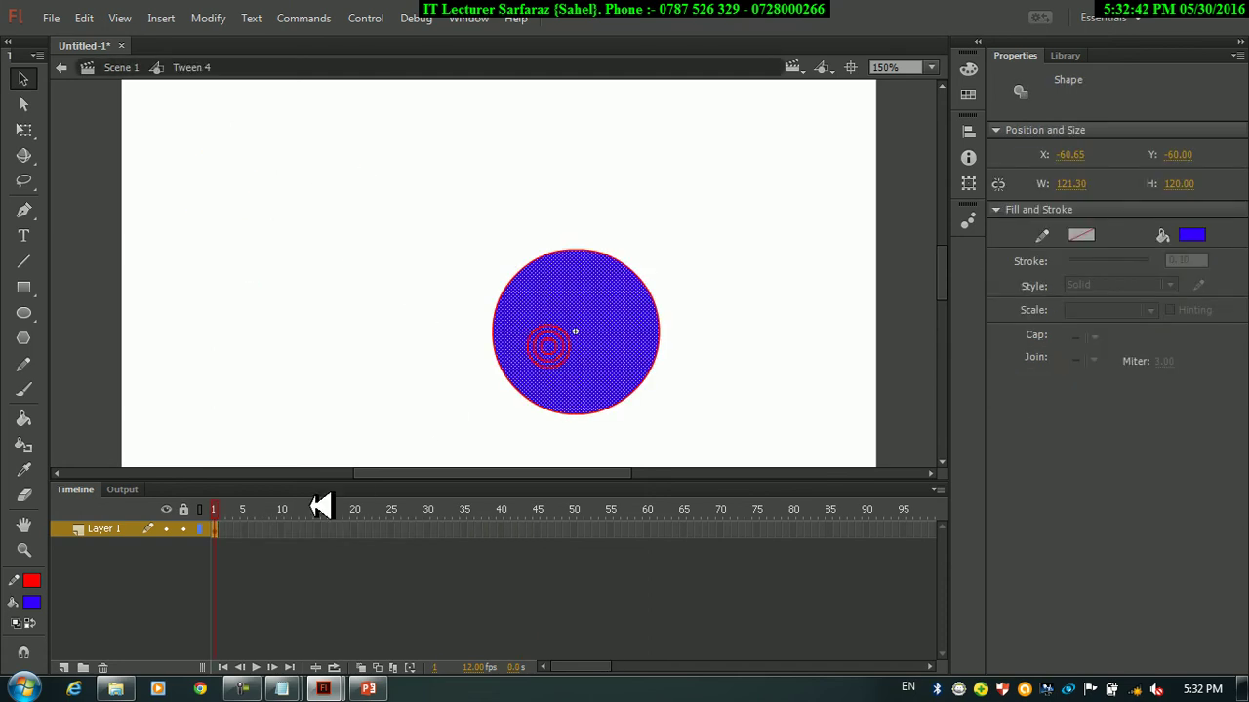
left_click(224, 530)
left_click(557, 455)
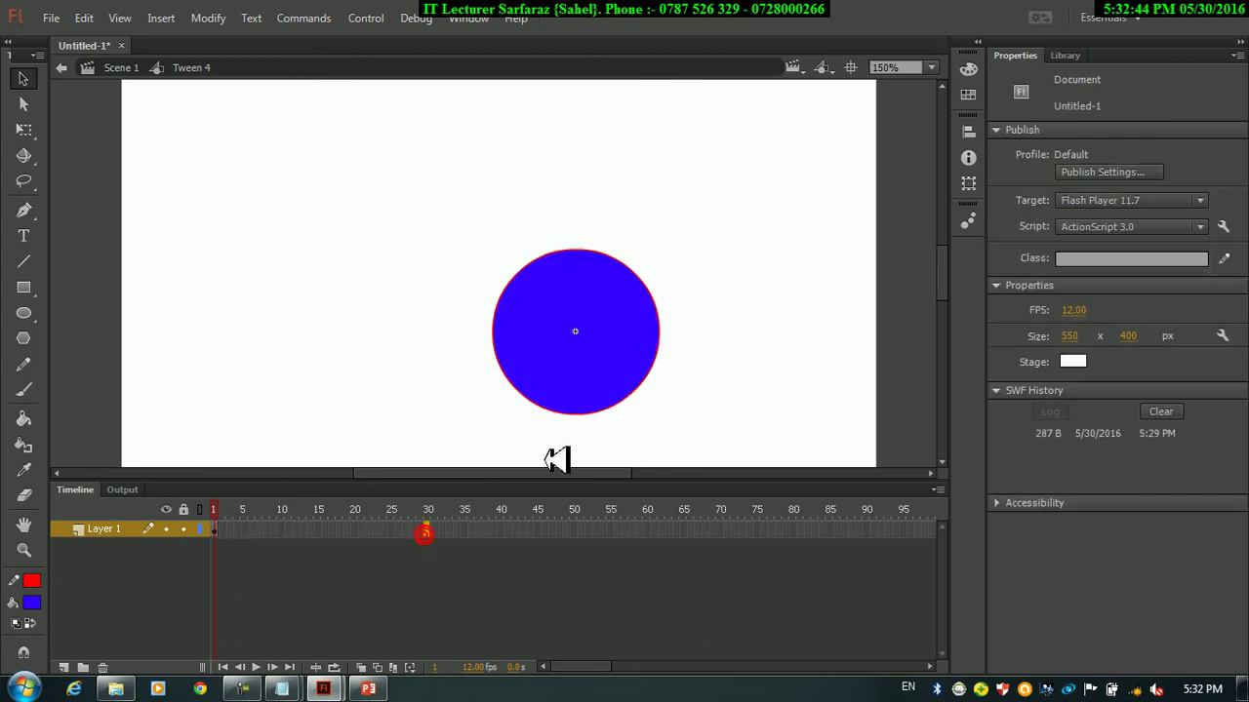
left_click(575, 347)
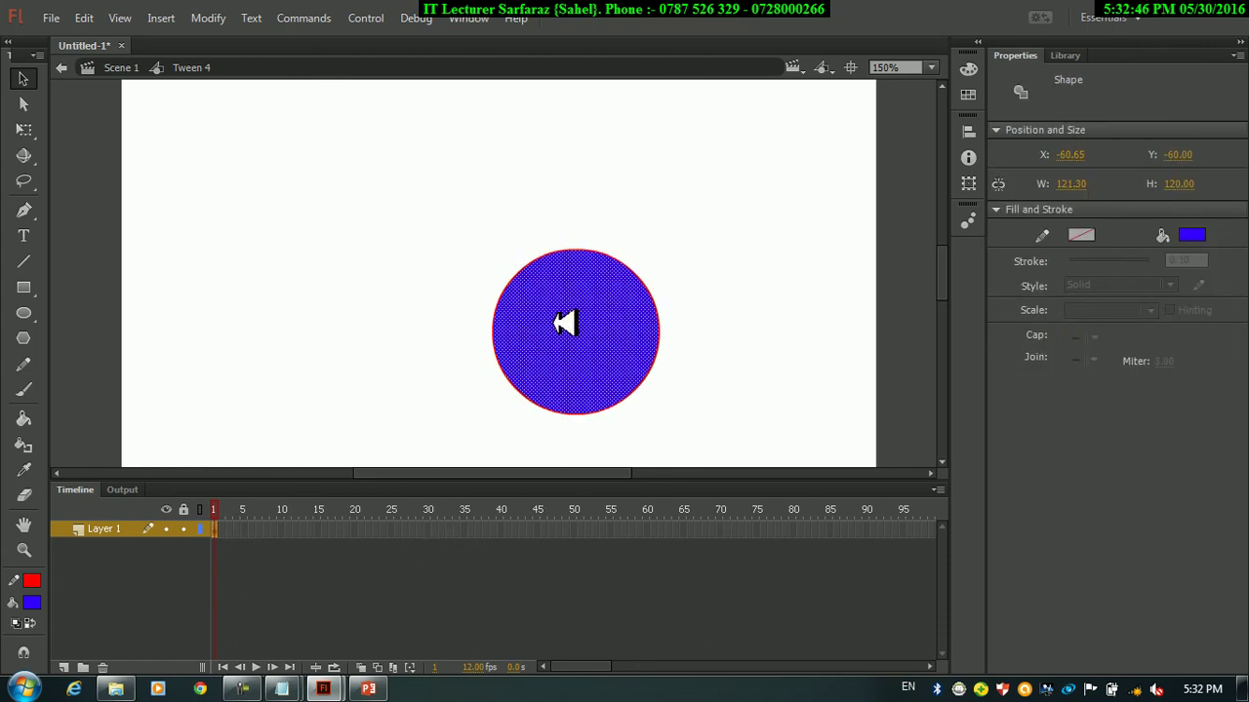
- Select most of the circle with a marquee and move it to the stage's upper left corner, about X -352, Y -168
left_click_drag(497, 259, 706, 410)
left_click_drag(562, 327, 168, 169)
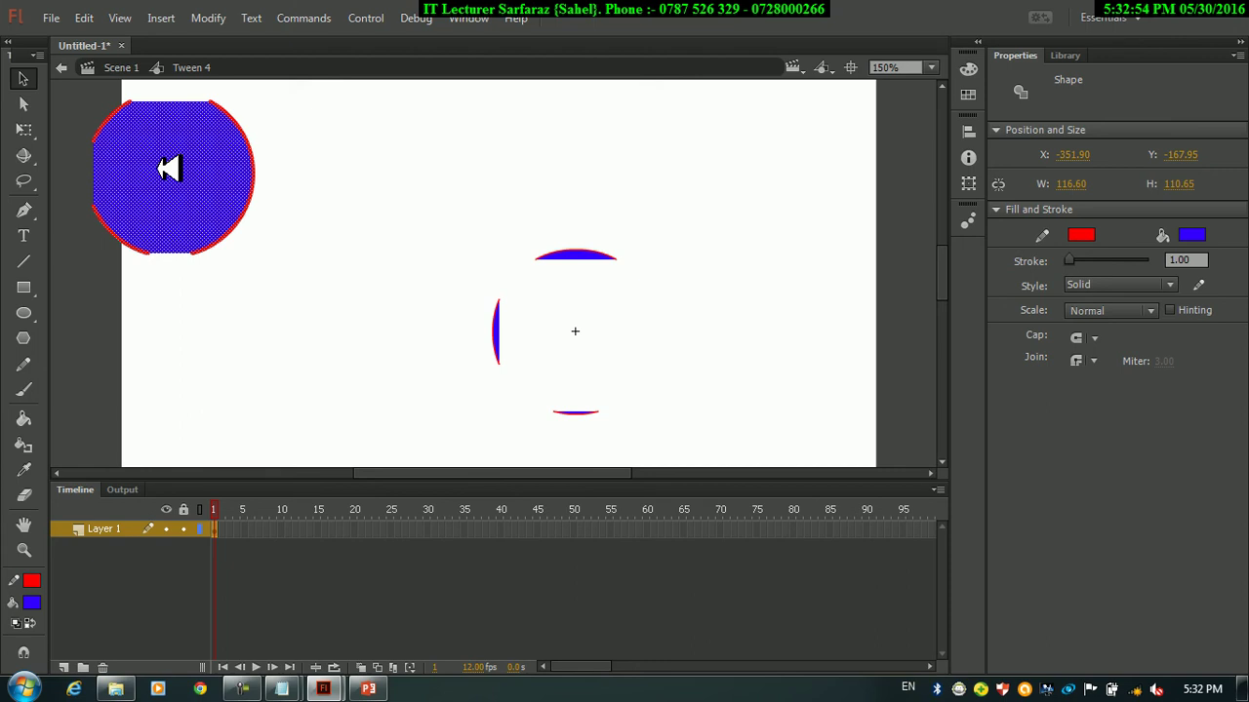
right_click(217, 528)
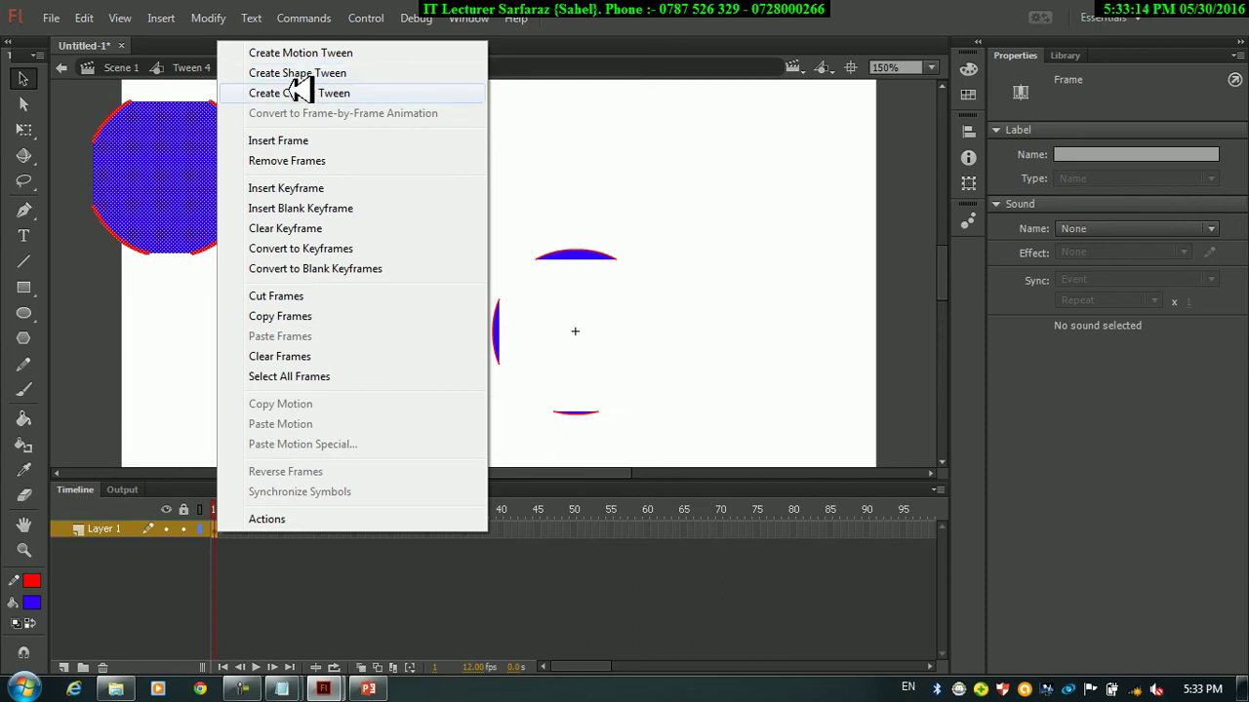
left_click(189, 159)
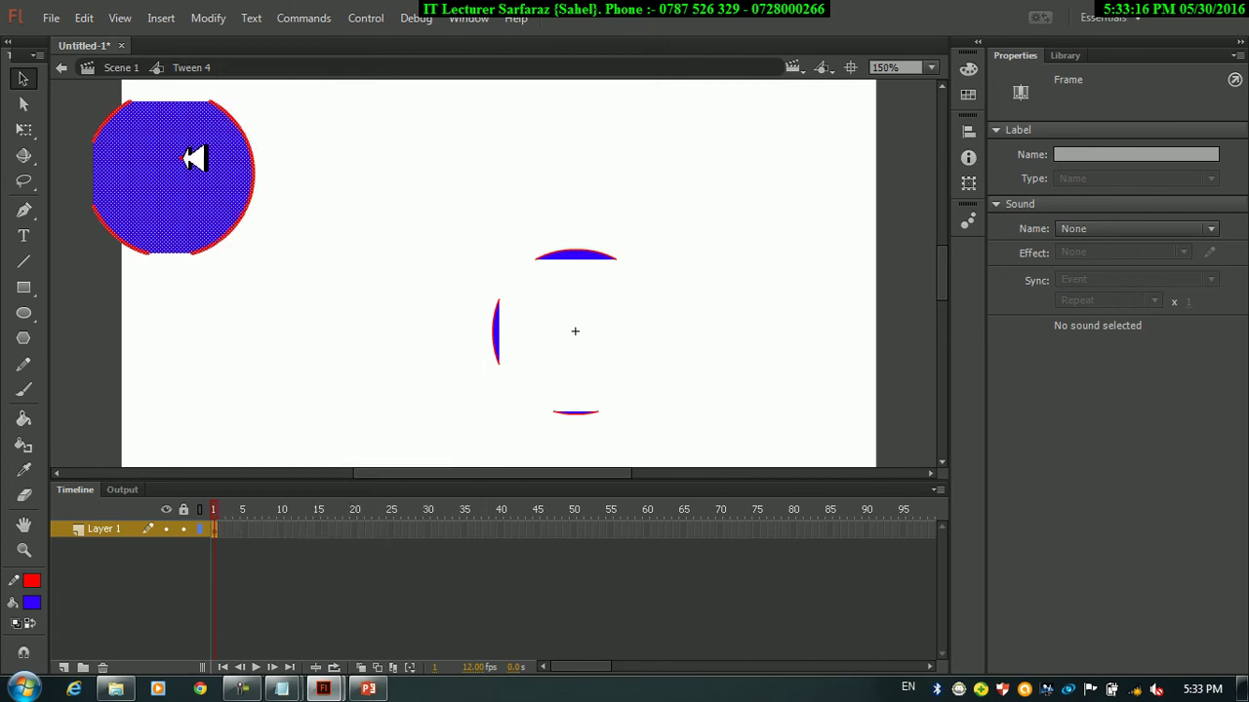
- Delete all of the artwork inside the Tween 4 symbol
left_click(245, 186)
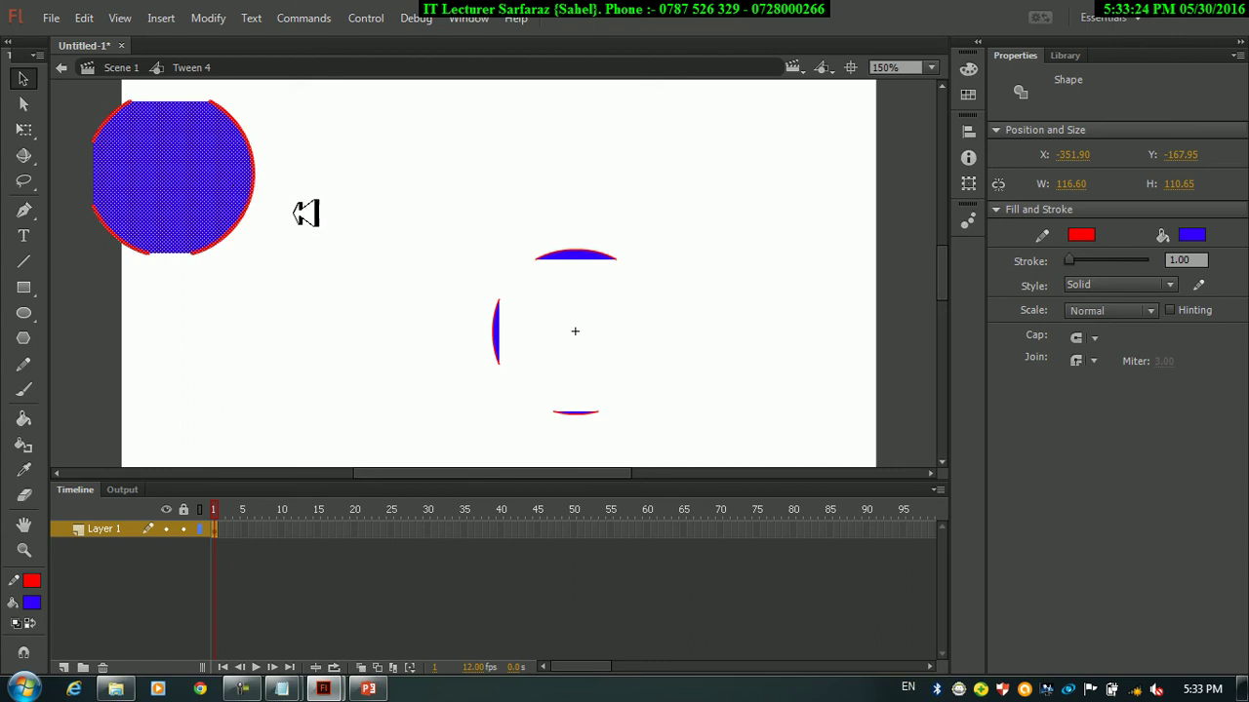
key("ctrl+a")
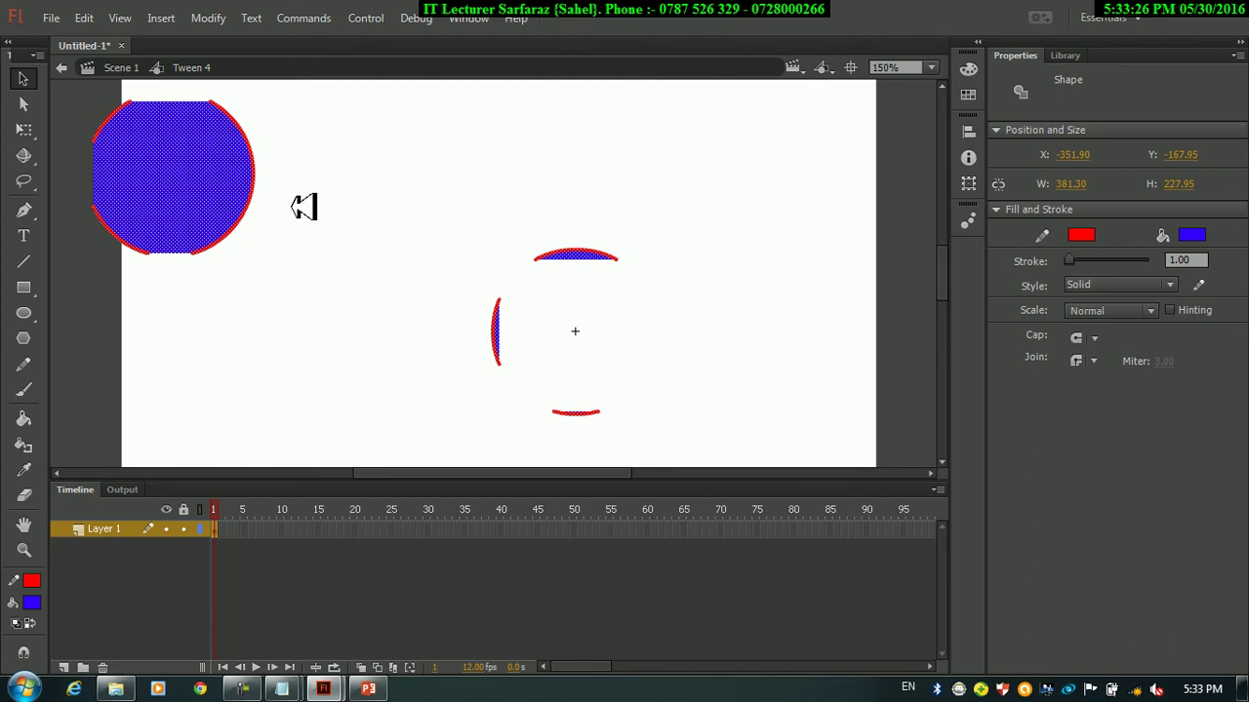
key("Delete")
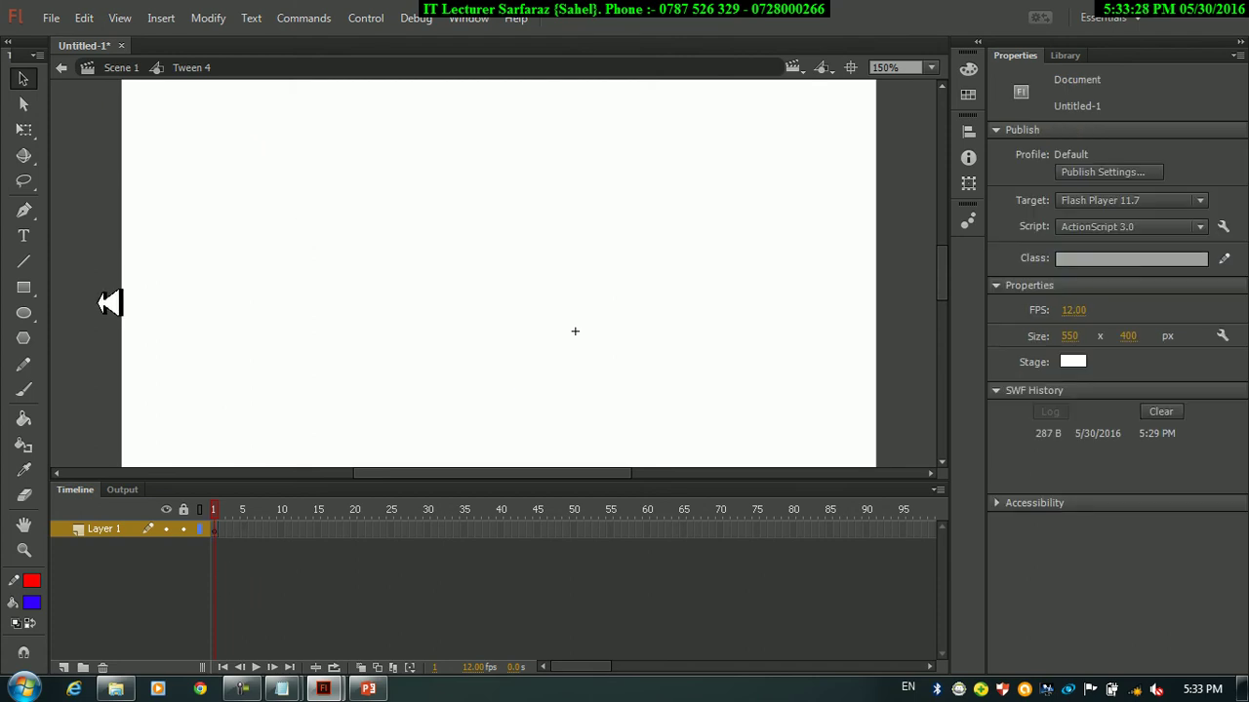
- Insert a keyframe at frame 2 and draw a blue rectangle with a red outline in the stage's upper left corner
left_click(35, 294)
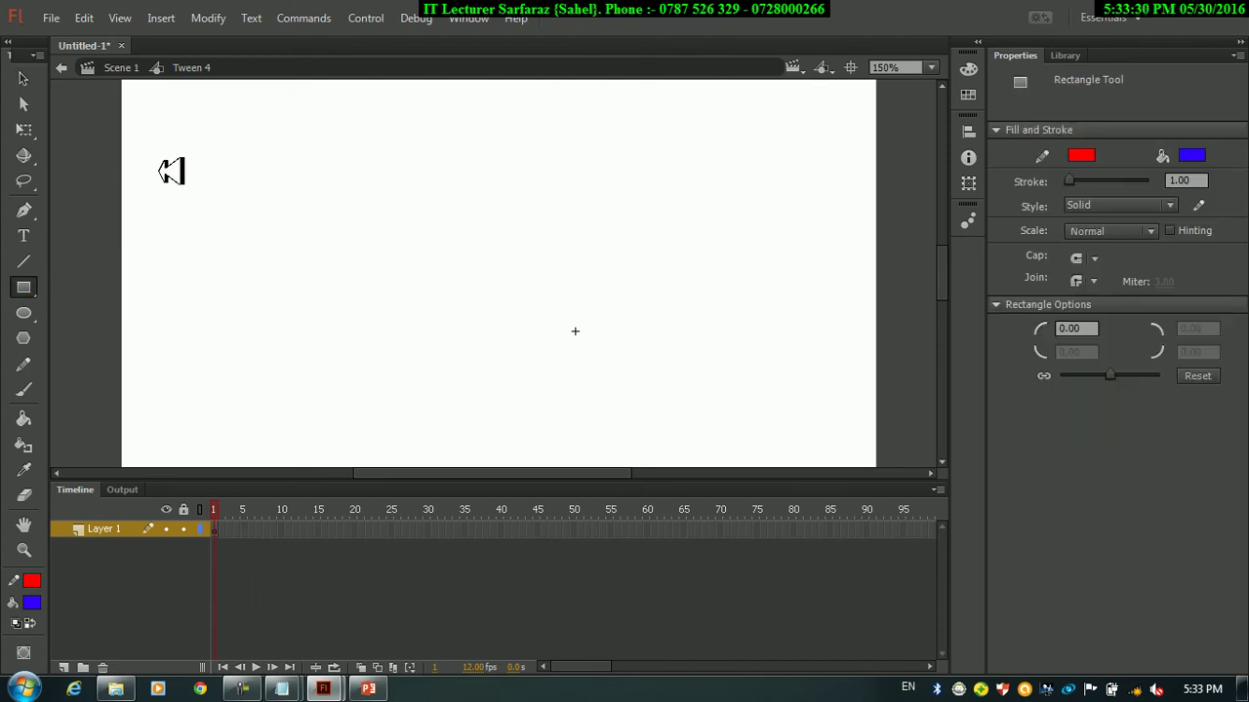
right_click(234, 534)
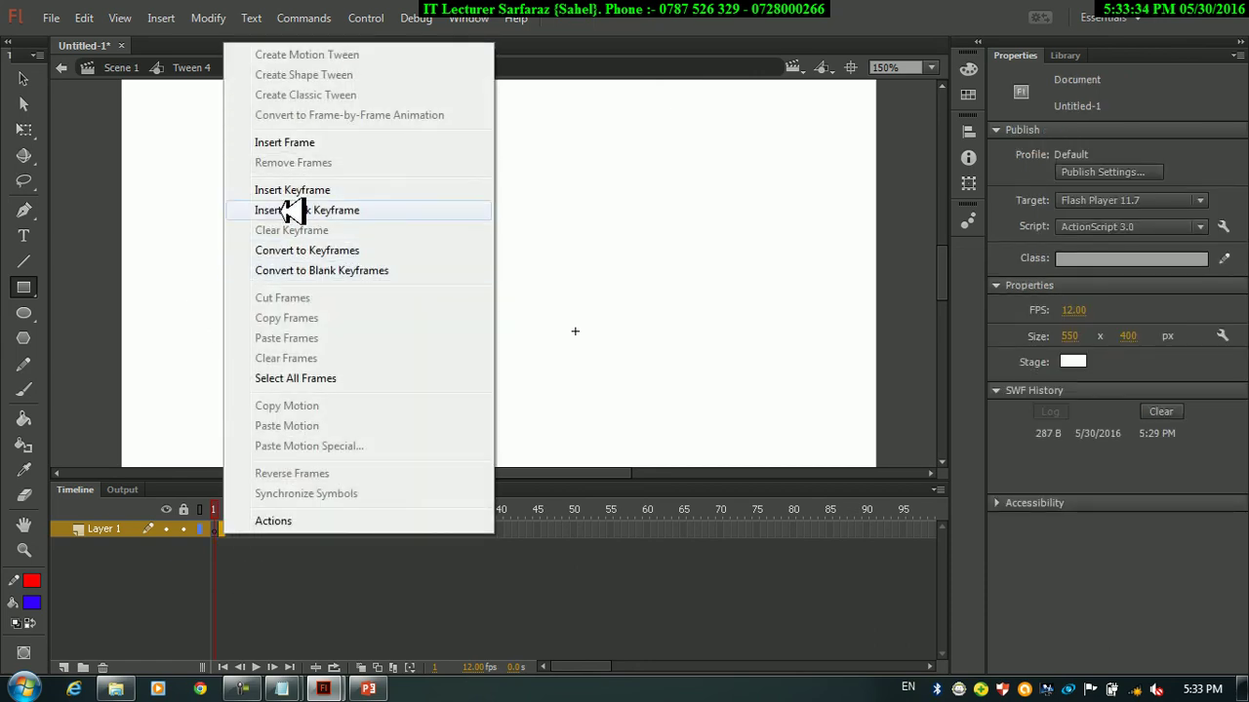
left_click(287, 190)
left_click(139, 93)
left_click_drag(177, 138, 265, 188)
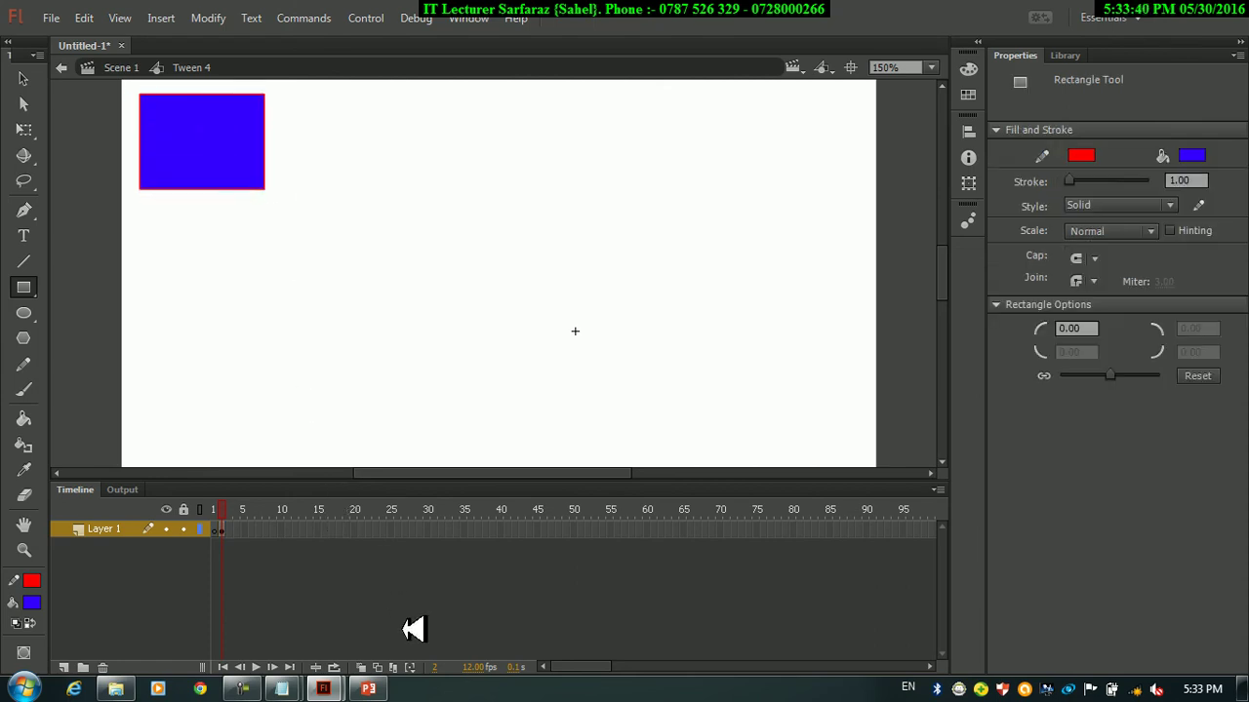
- Set the document's frame rate to 24 fps
left_click(470, 668)
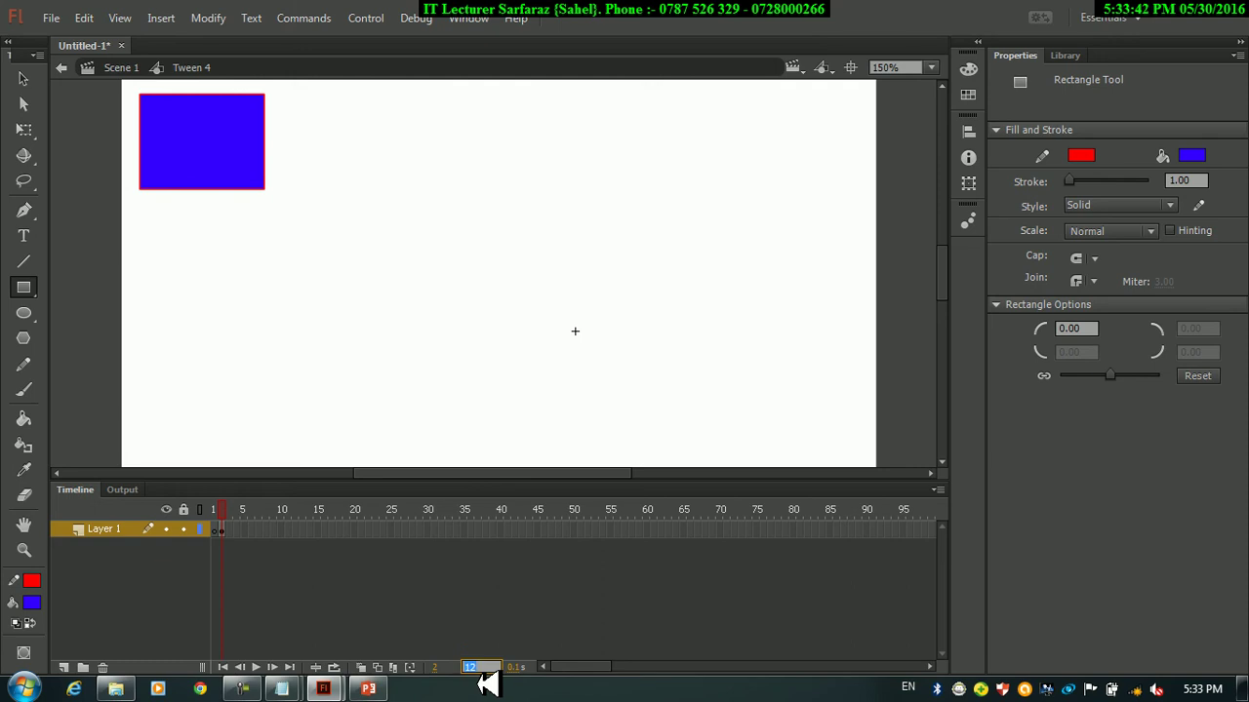
key("Return")
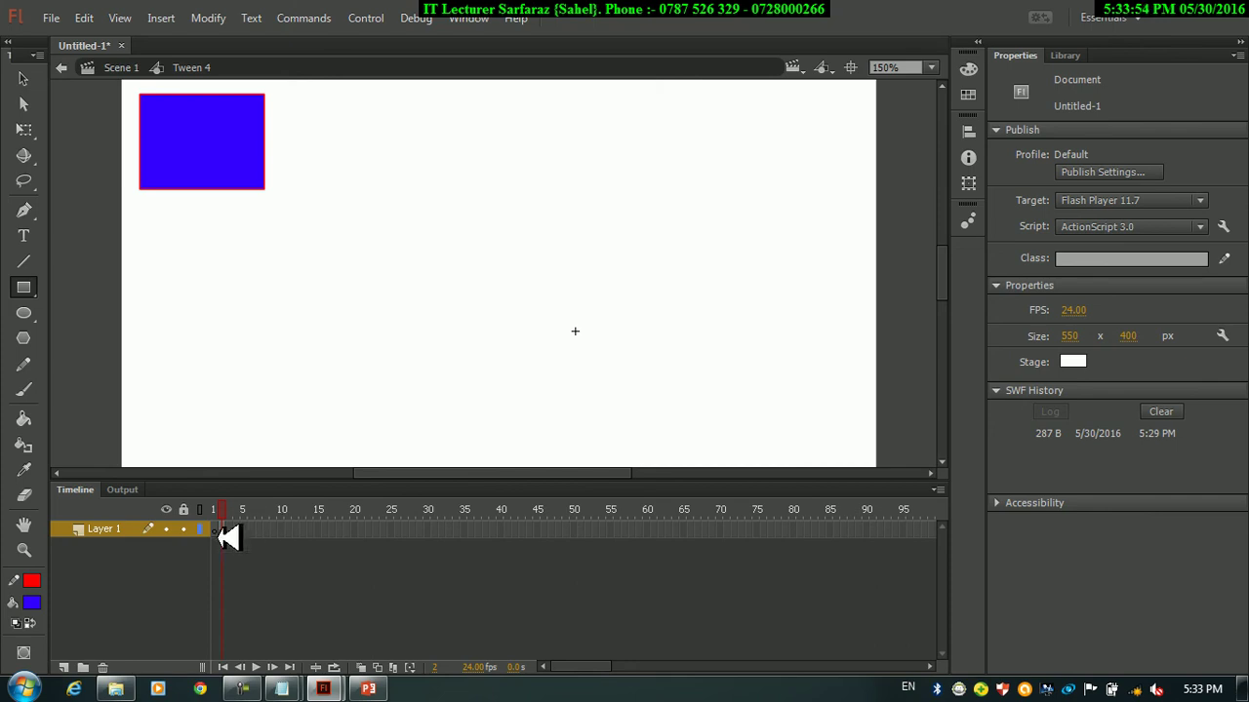
- Insert a keyframe at frame 15 with the rectangle moved to about X -57, Y -49, and add another keyframe at frame 25
right_click(317, 529)
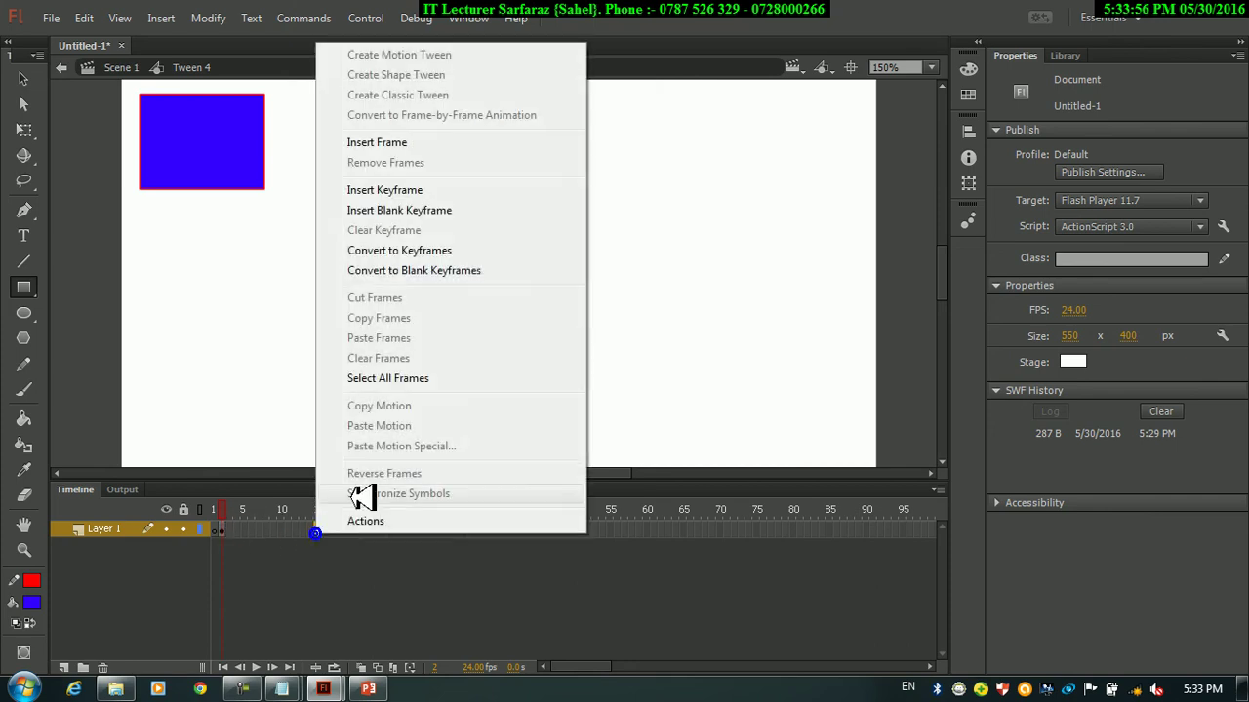
left_click(351, 190)
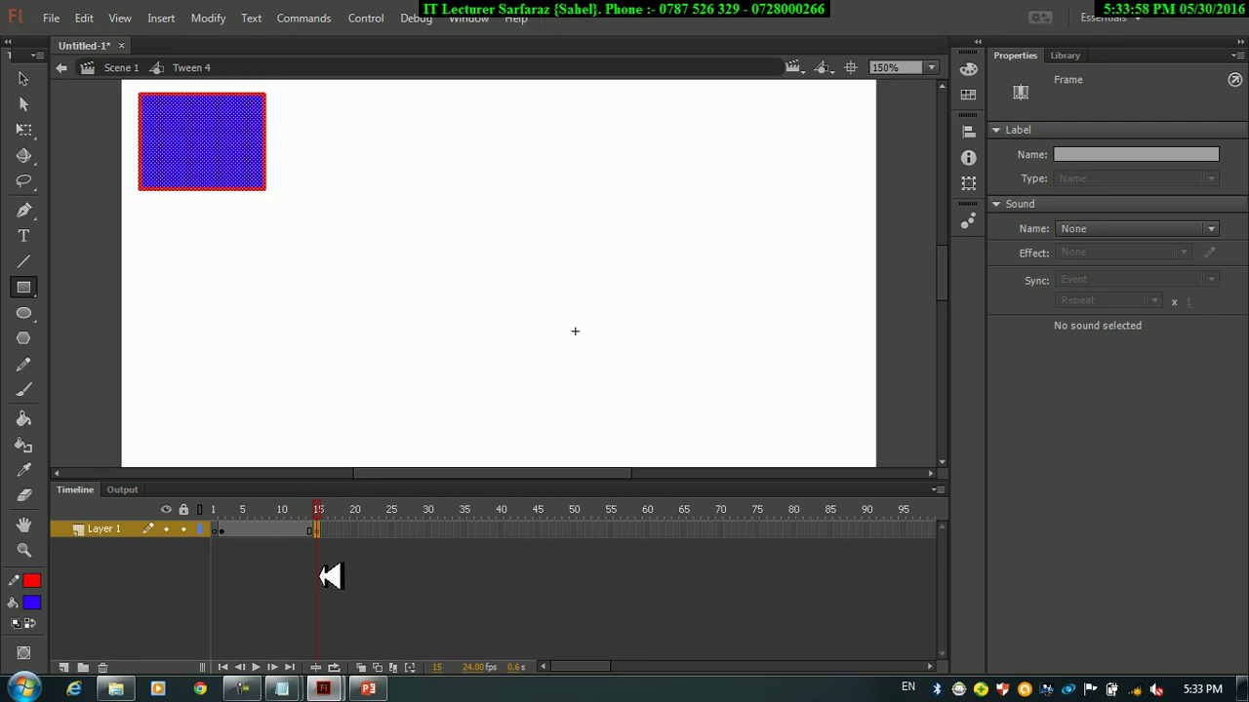
left_click(24, 78)
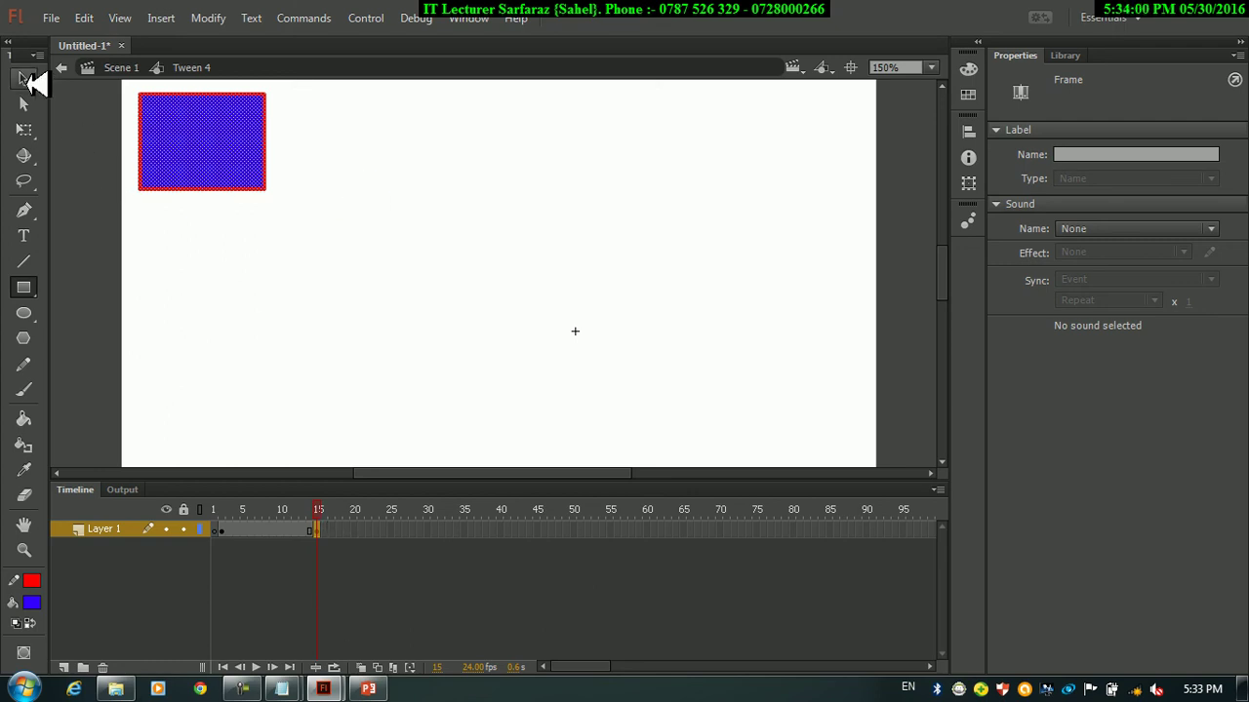
left_click_drag(224, 172, 570, 326)
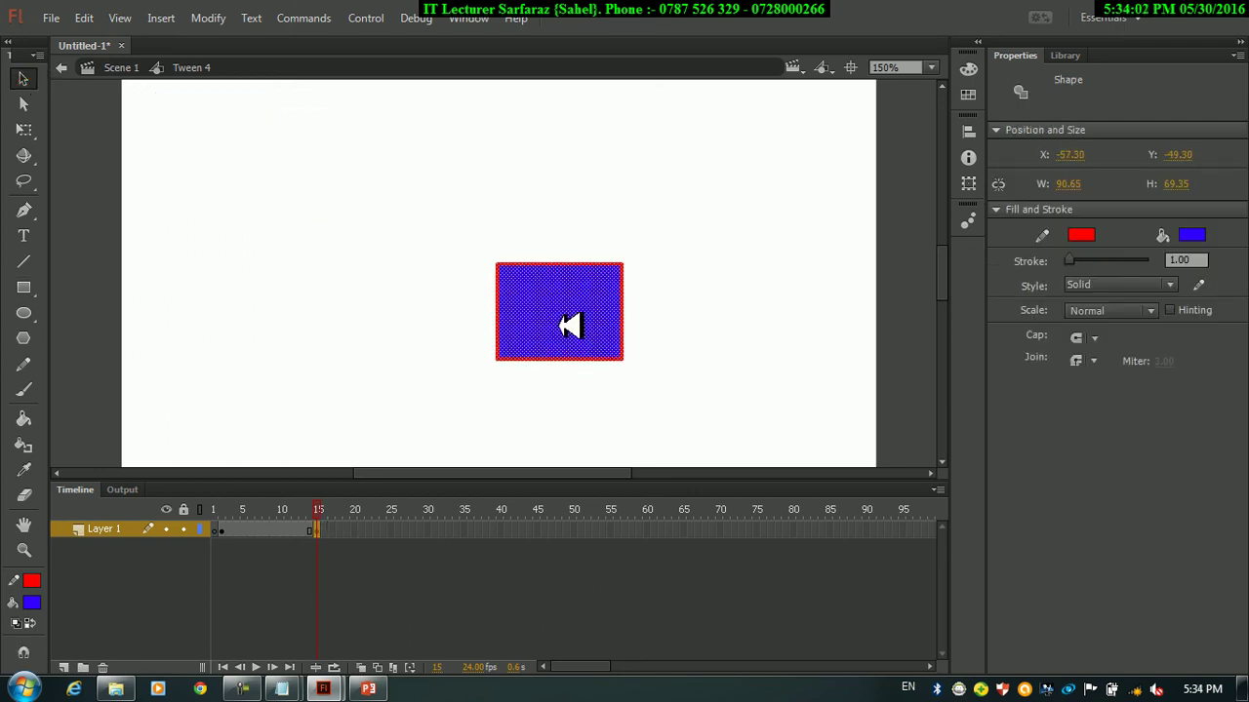
right_click(390, 531)
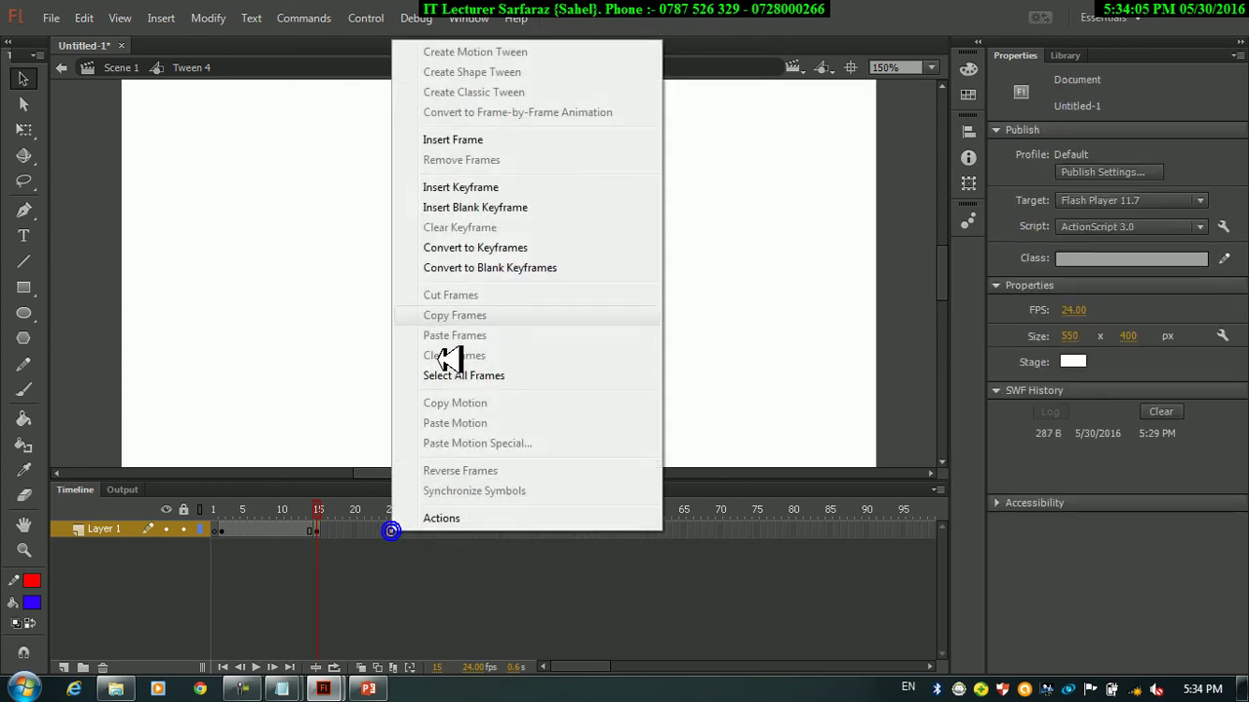
left_click(479, 187)
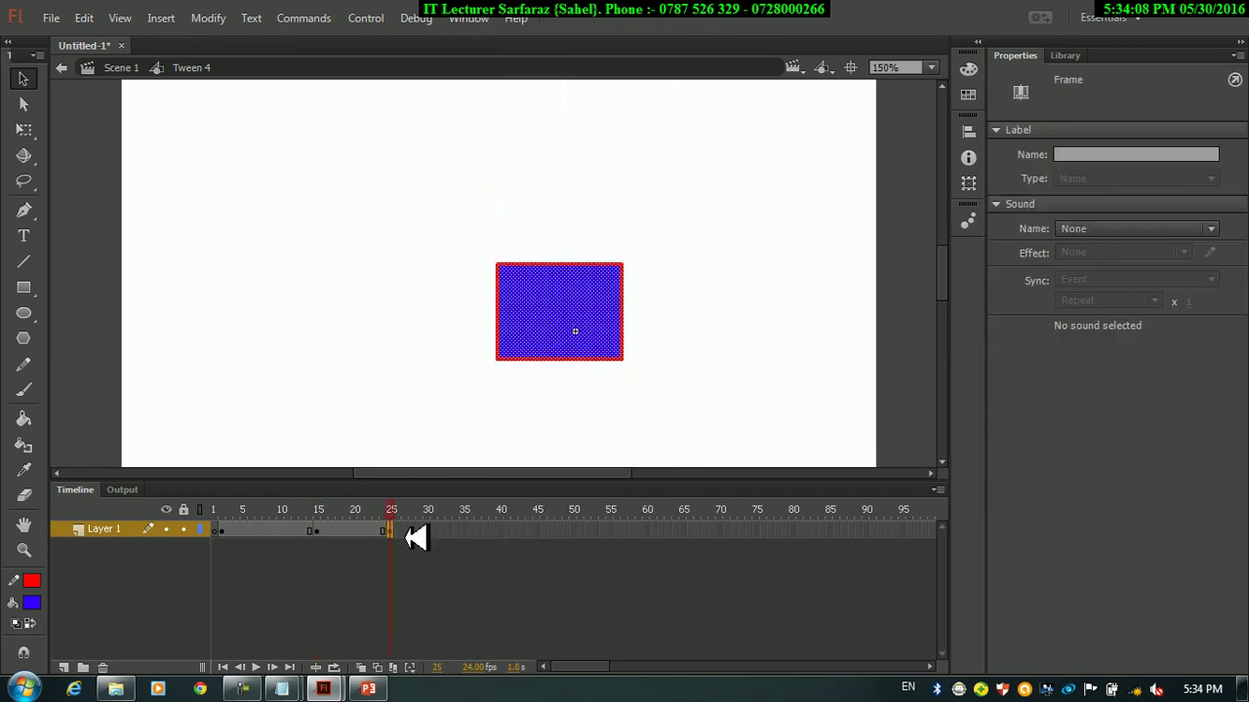
- Create shape tweens at the keyframes on frames 2, 15 and 25, and play the animation
right_click(227, 529)
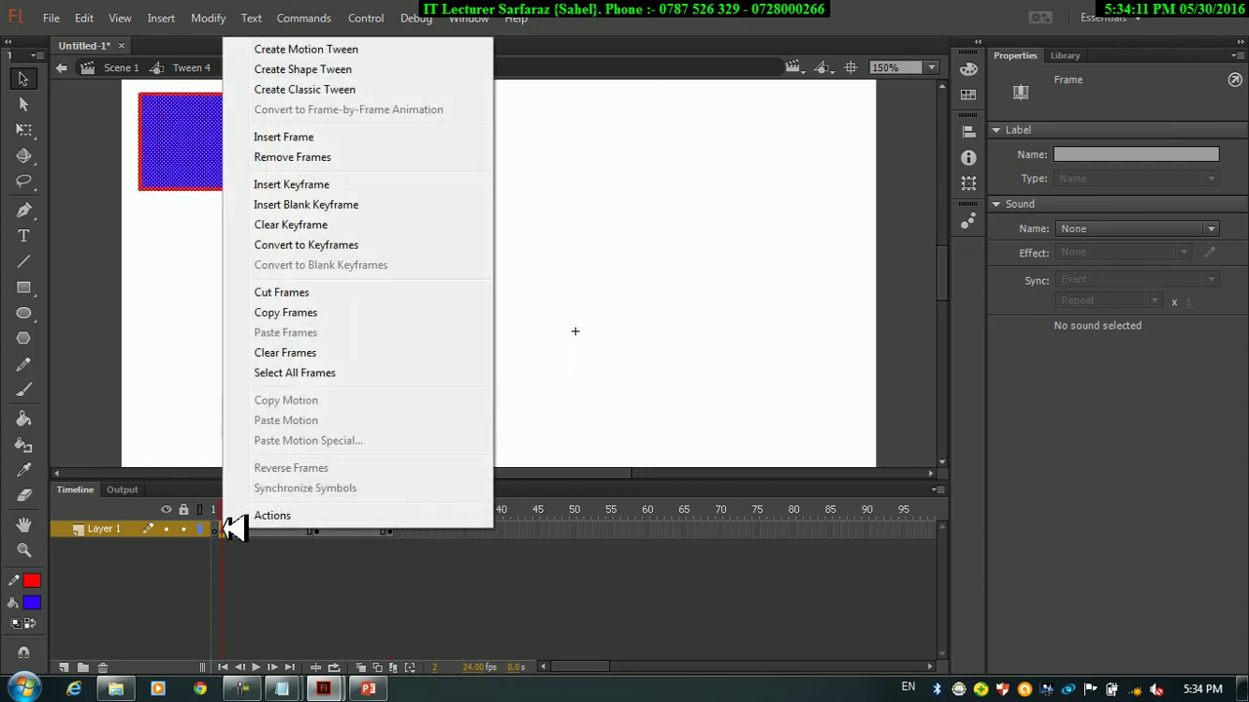
left_click(293, 73)
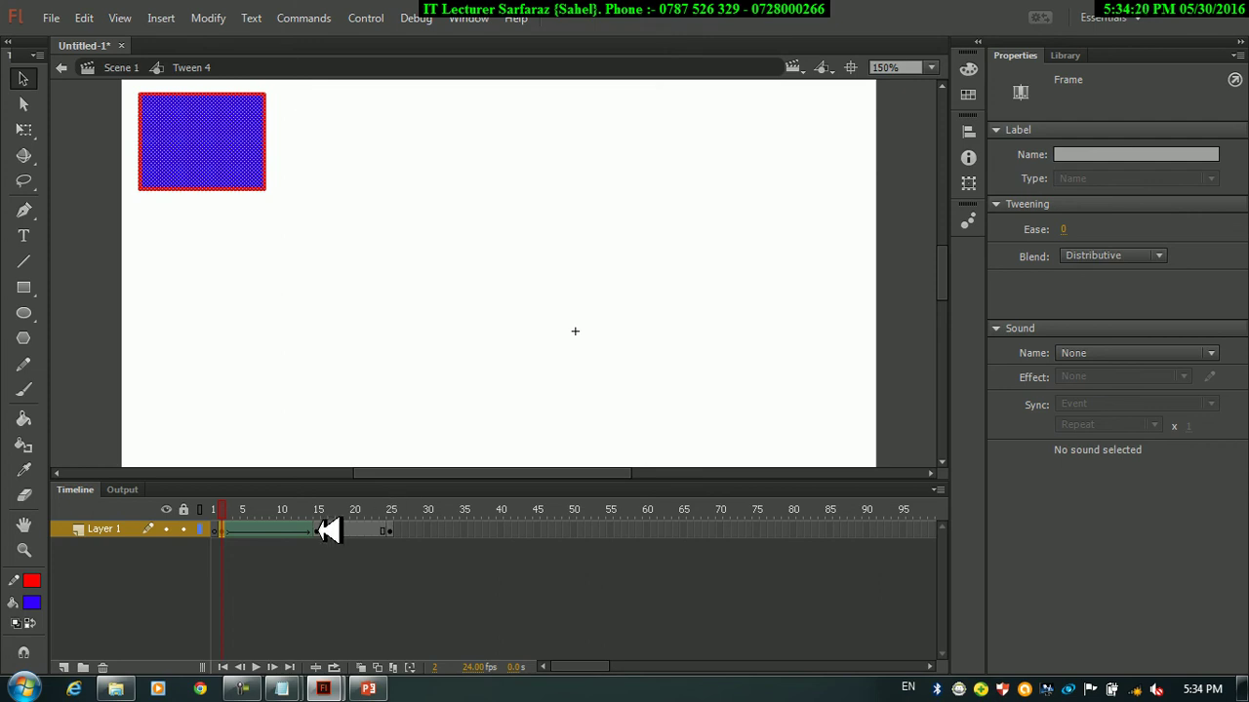
right_click(328, 529)
left_click(357, 71)
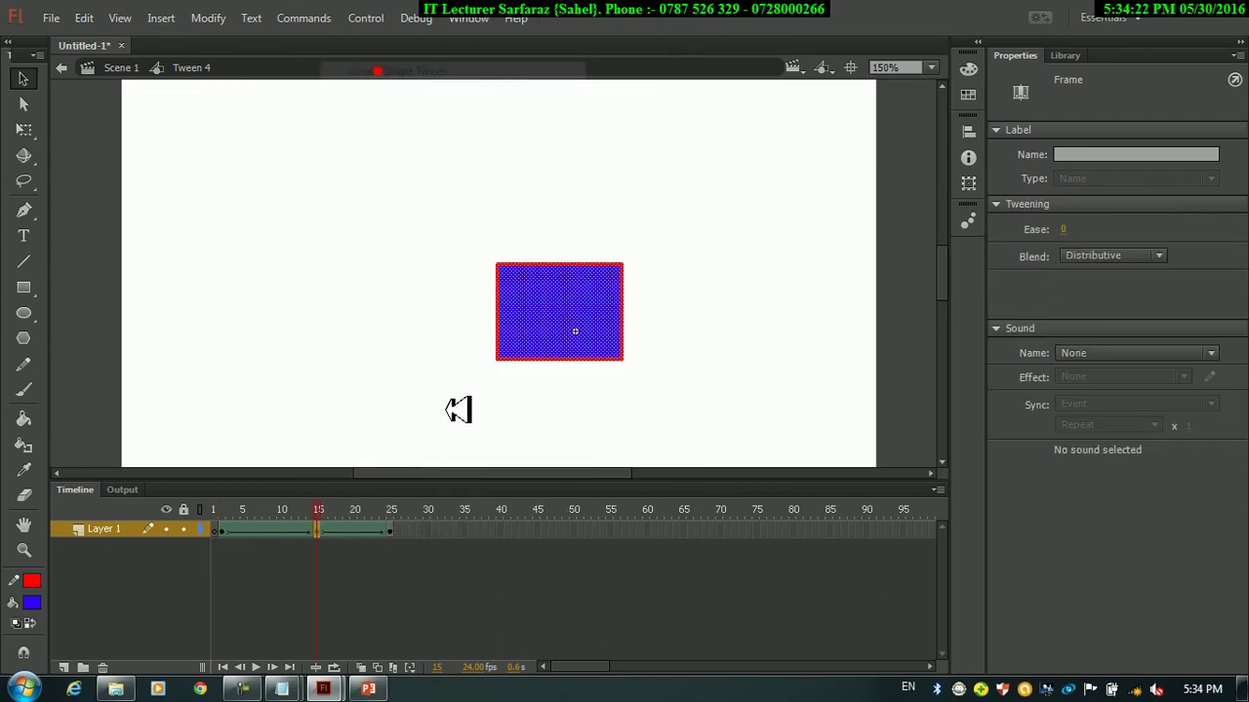
right_click(393, 531)
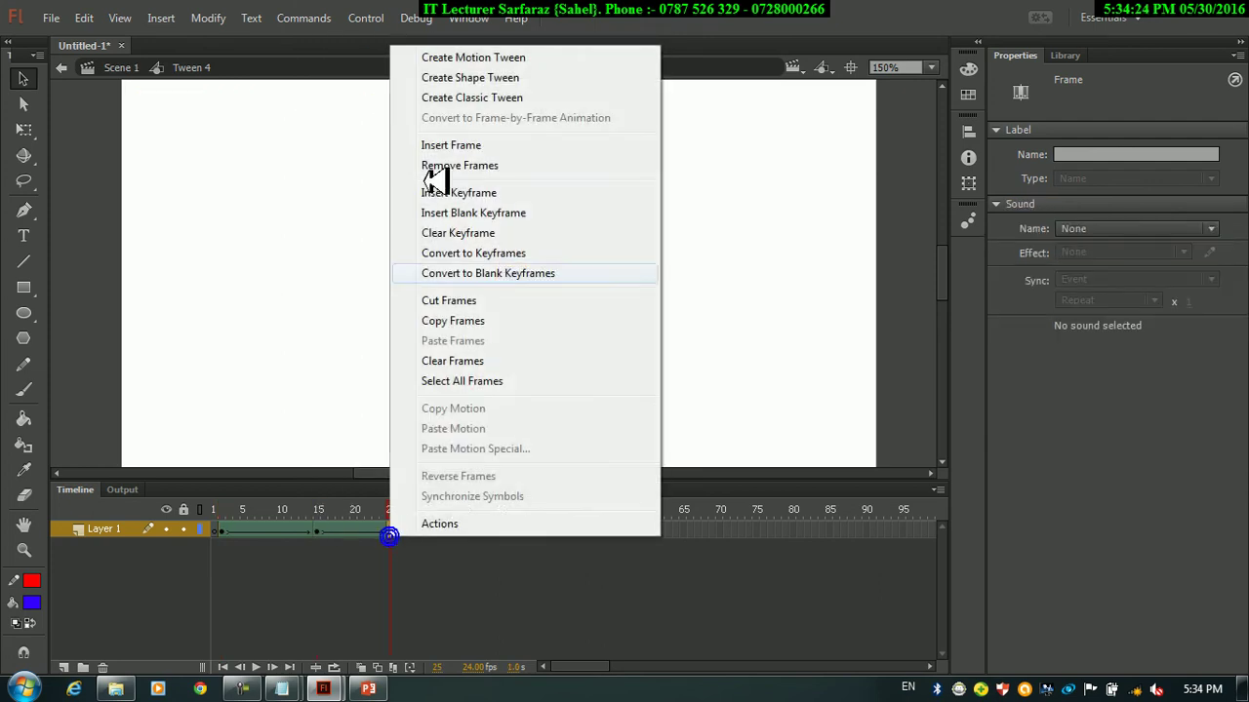
left_click(449, 75)
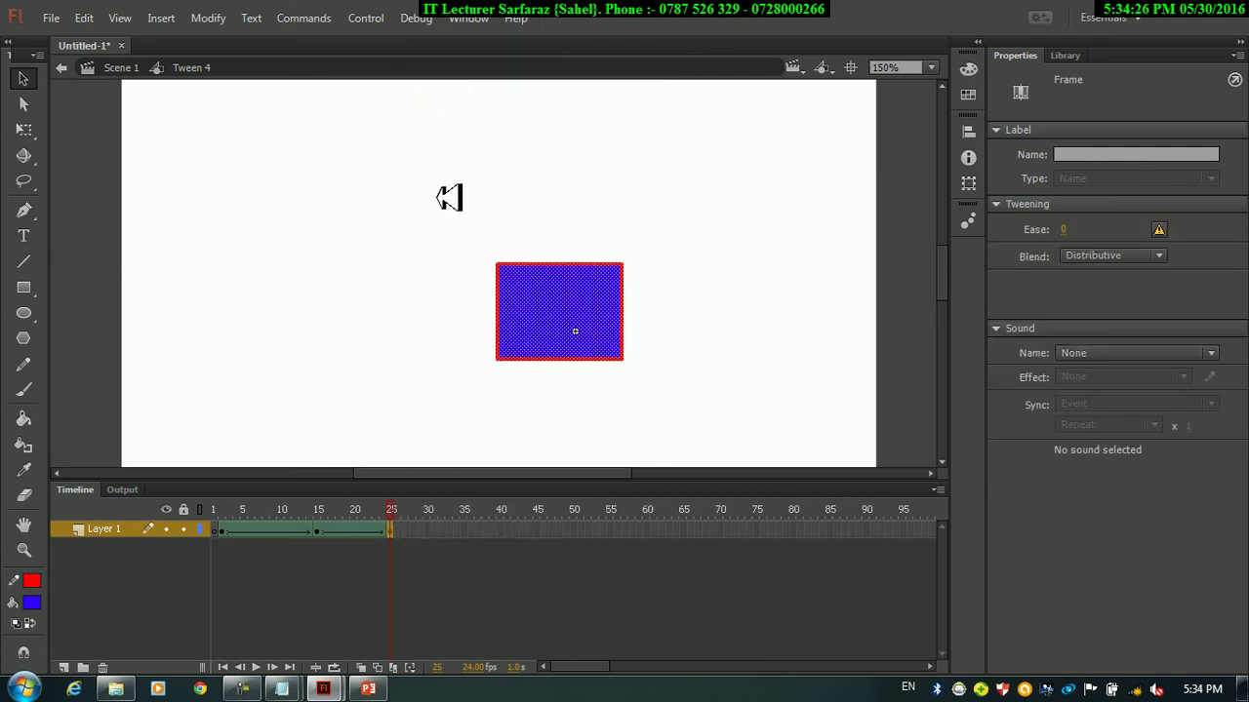
key("Return")
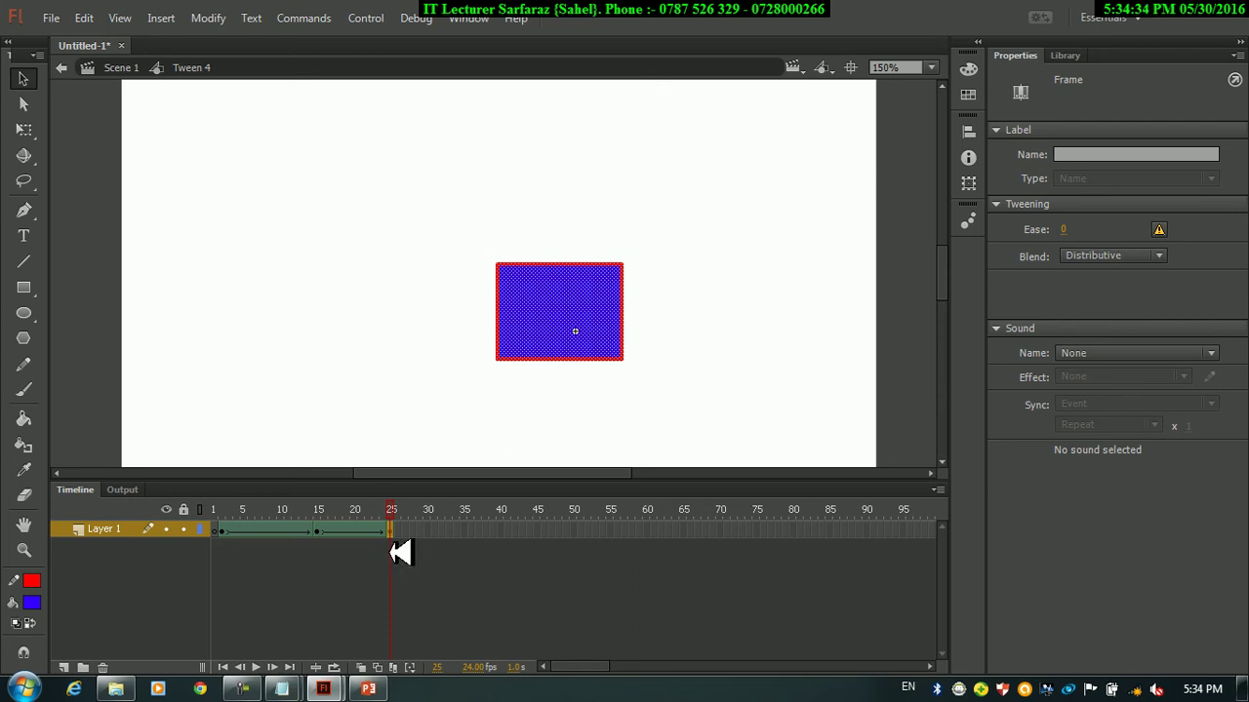
- Clear the existing keyframes across Layer 1's animation and delete the rectangle left on the stage
left_click_drag(388, 529, 196, 516)
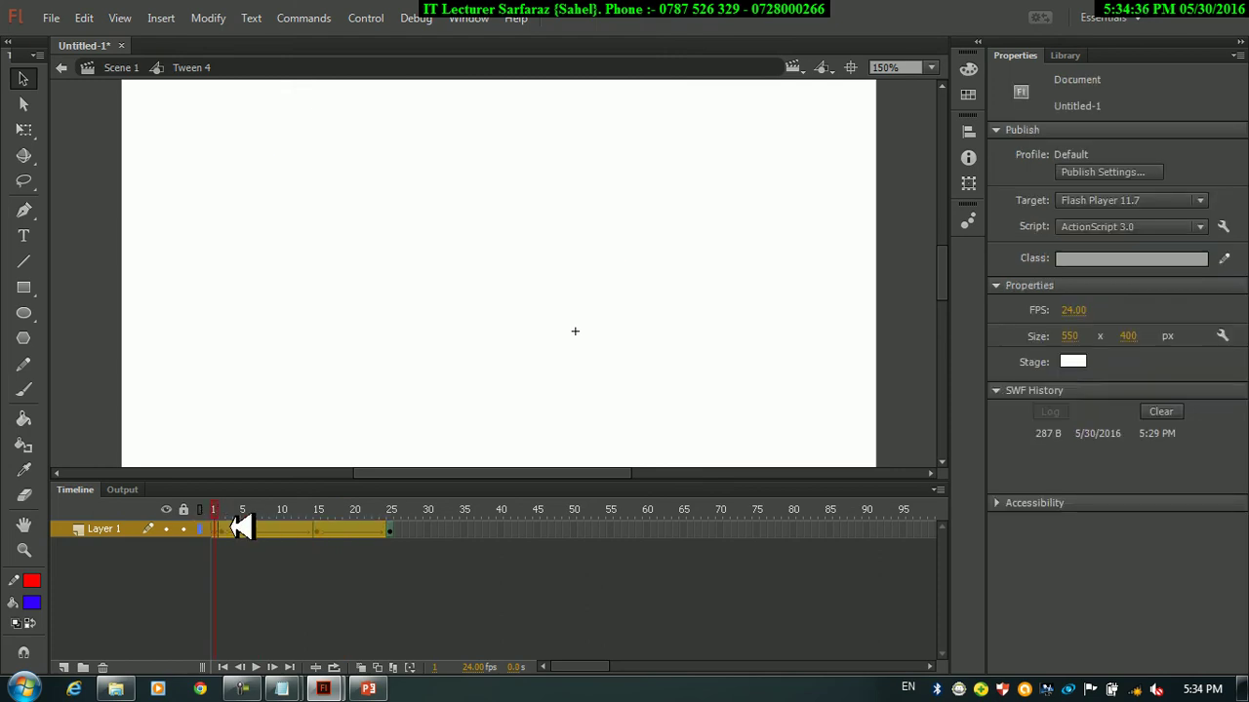
right_click(232, 528)
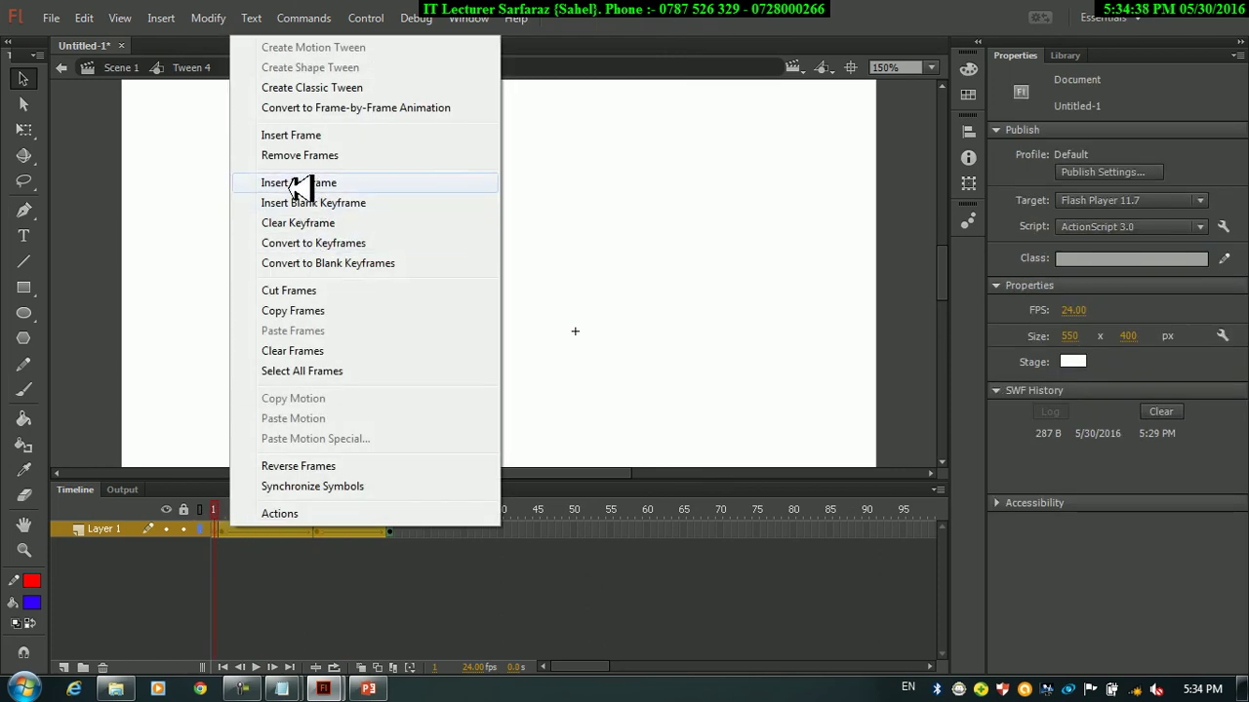
left_click(293, 224)
left_click(302, 307)
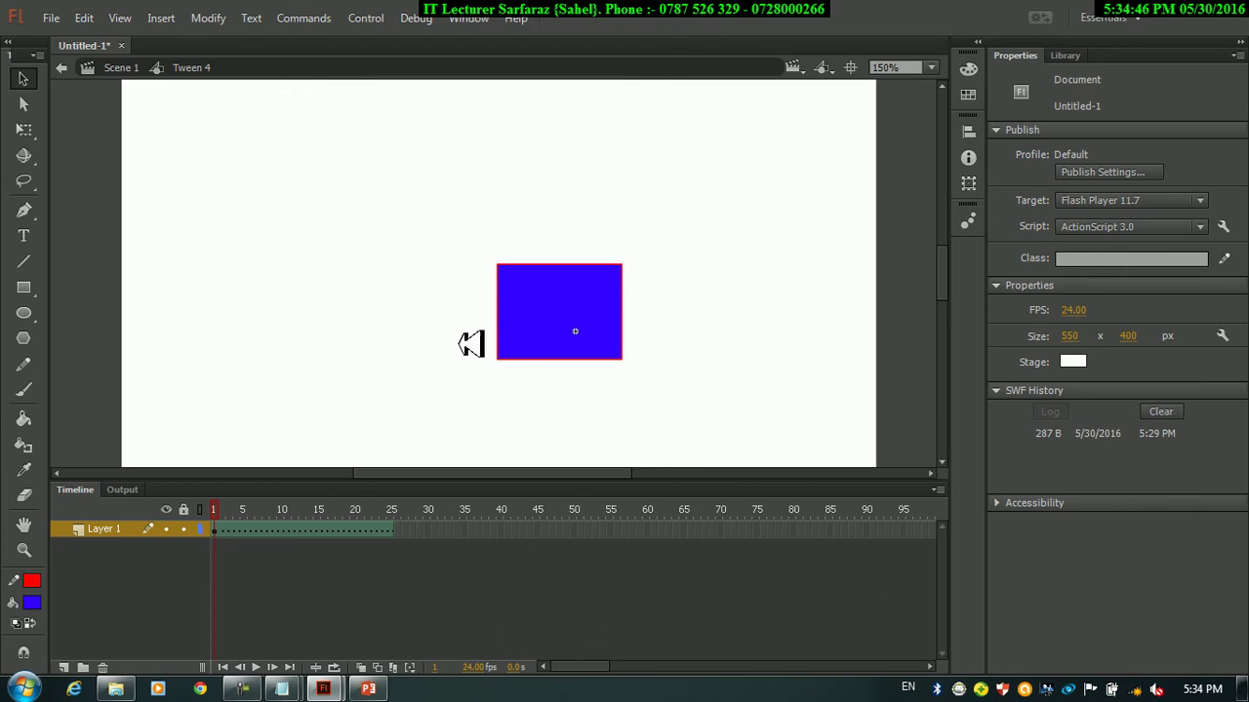
left_click_drag(471, 175, 735, 435)
key("Delete")
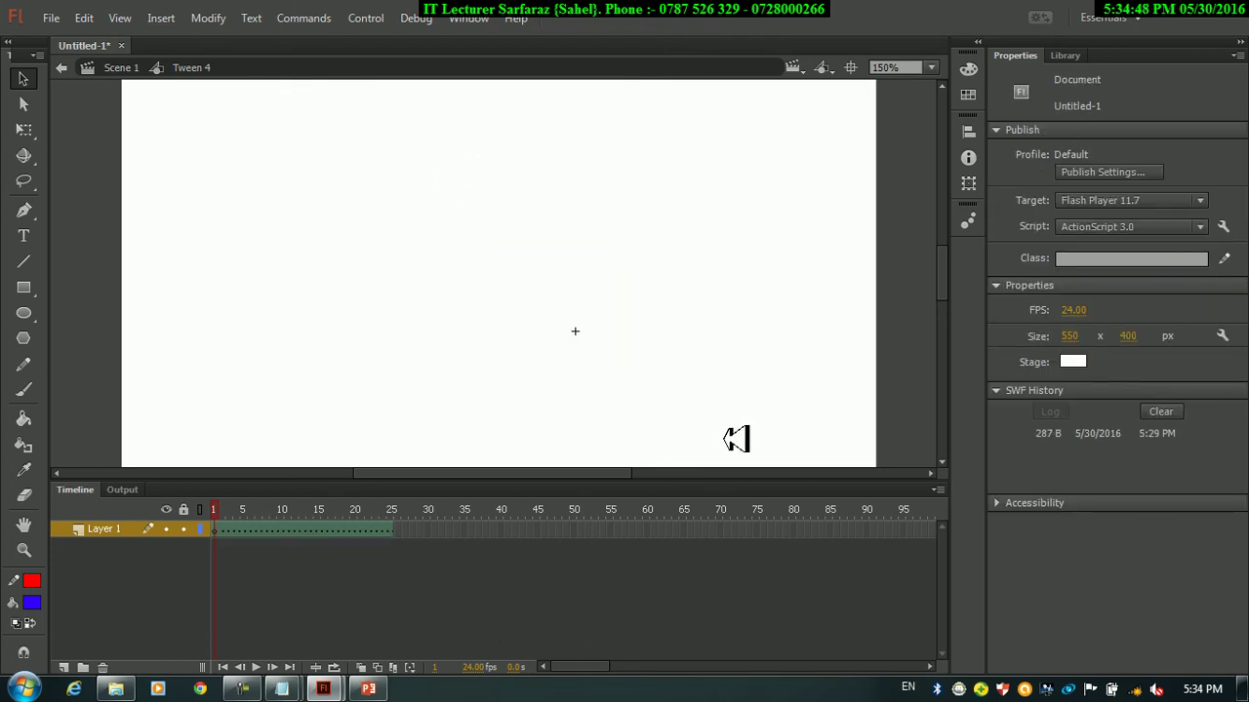
- Select frames 1 to 25 of Layer 1 and clear their remaining tween keyframes
right_click(200, 193)
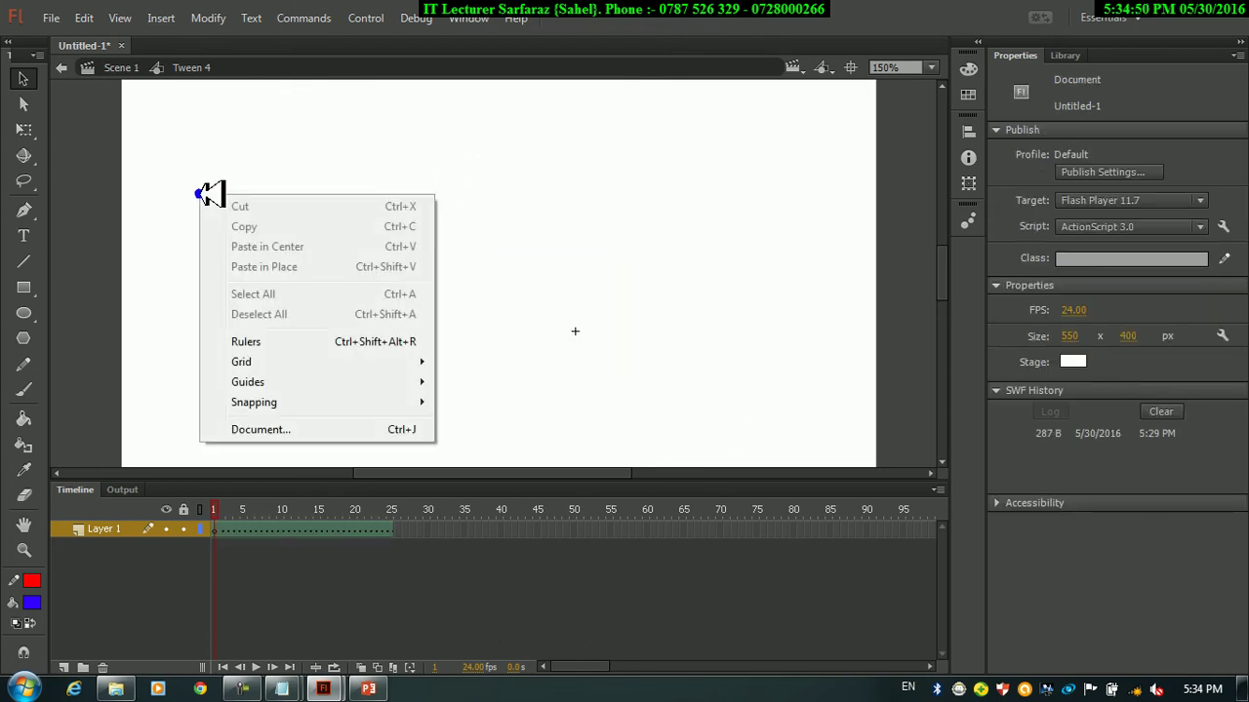
left_click(369, 532)
left_click(361, 405)
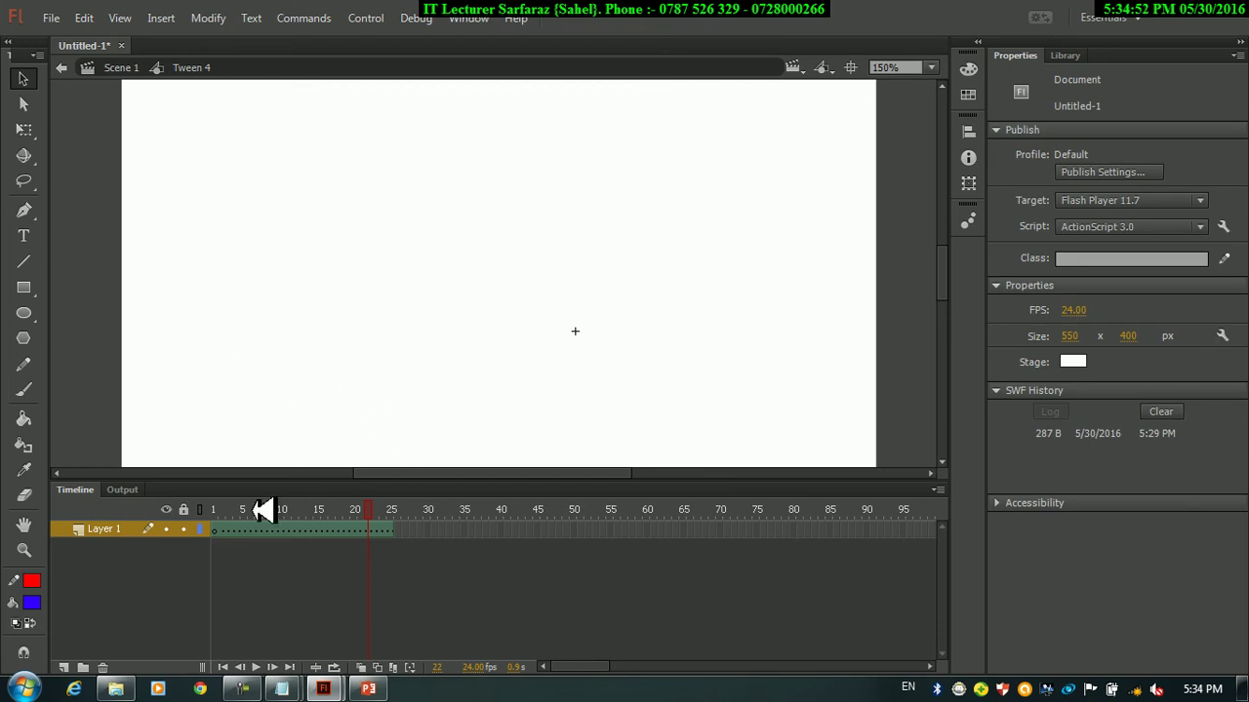
left_click_drag(384, 532, 213, 530)
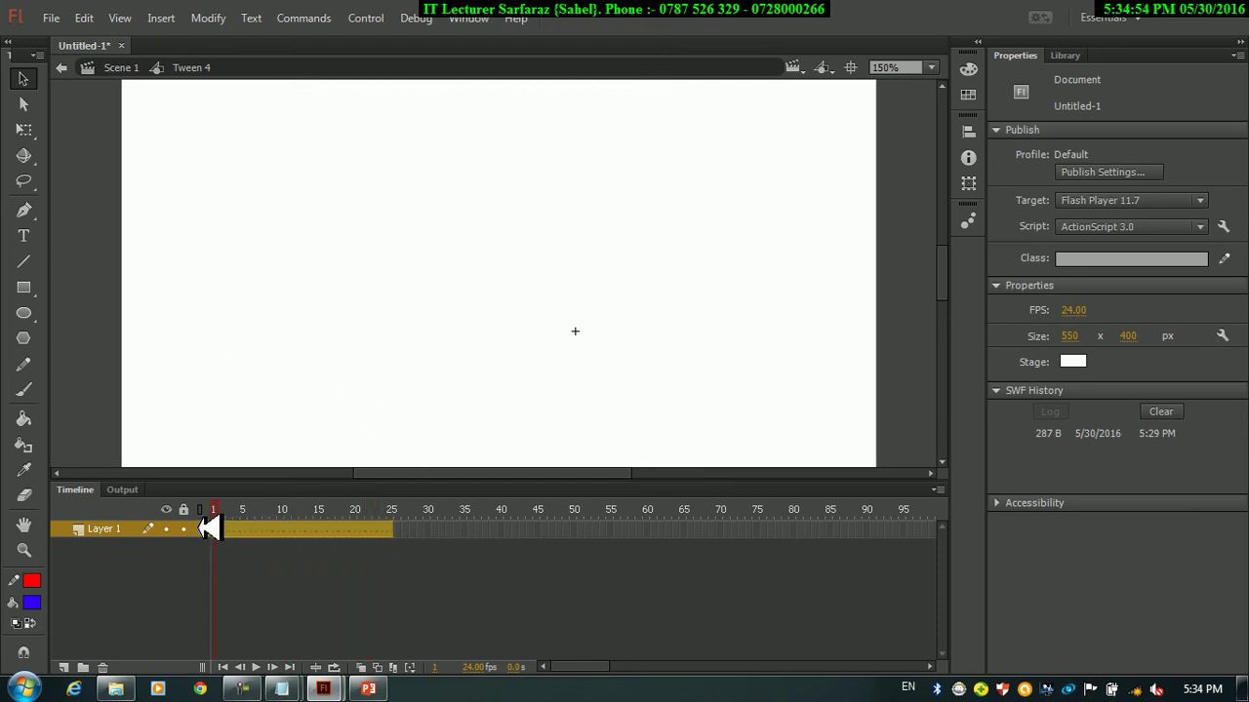
right_click(303, 524)
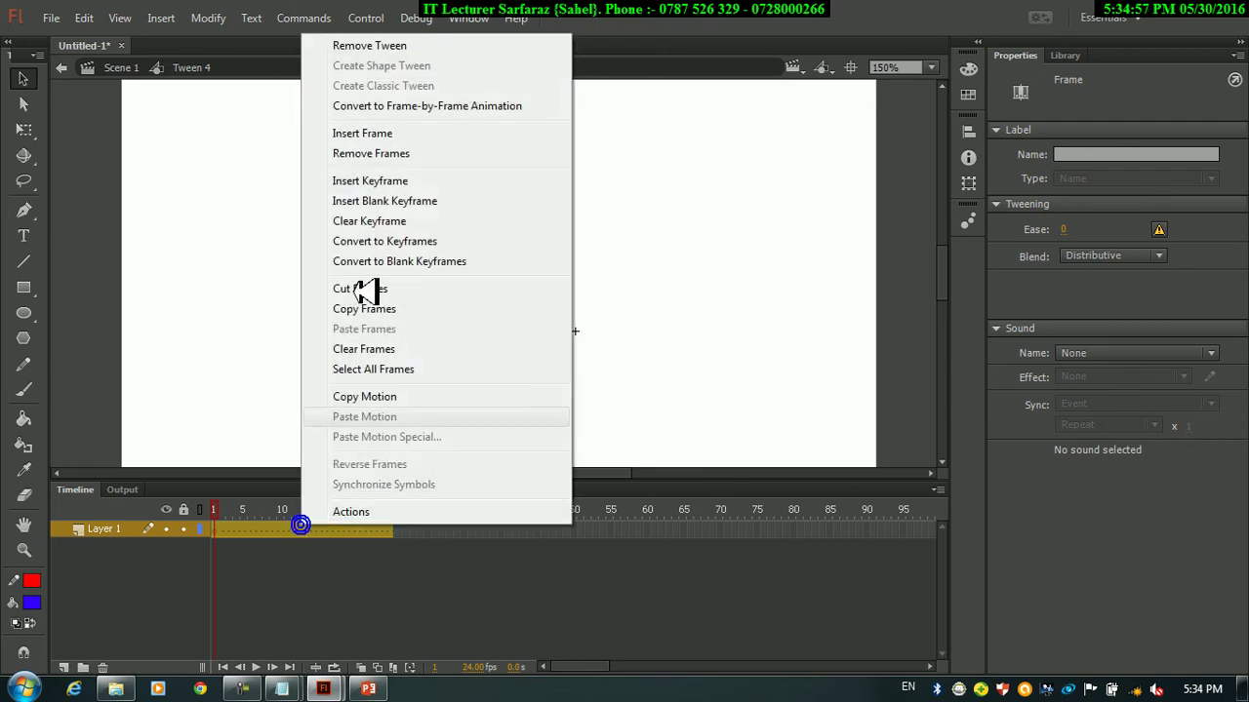
left_click(363, 223)
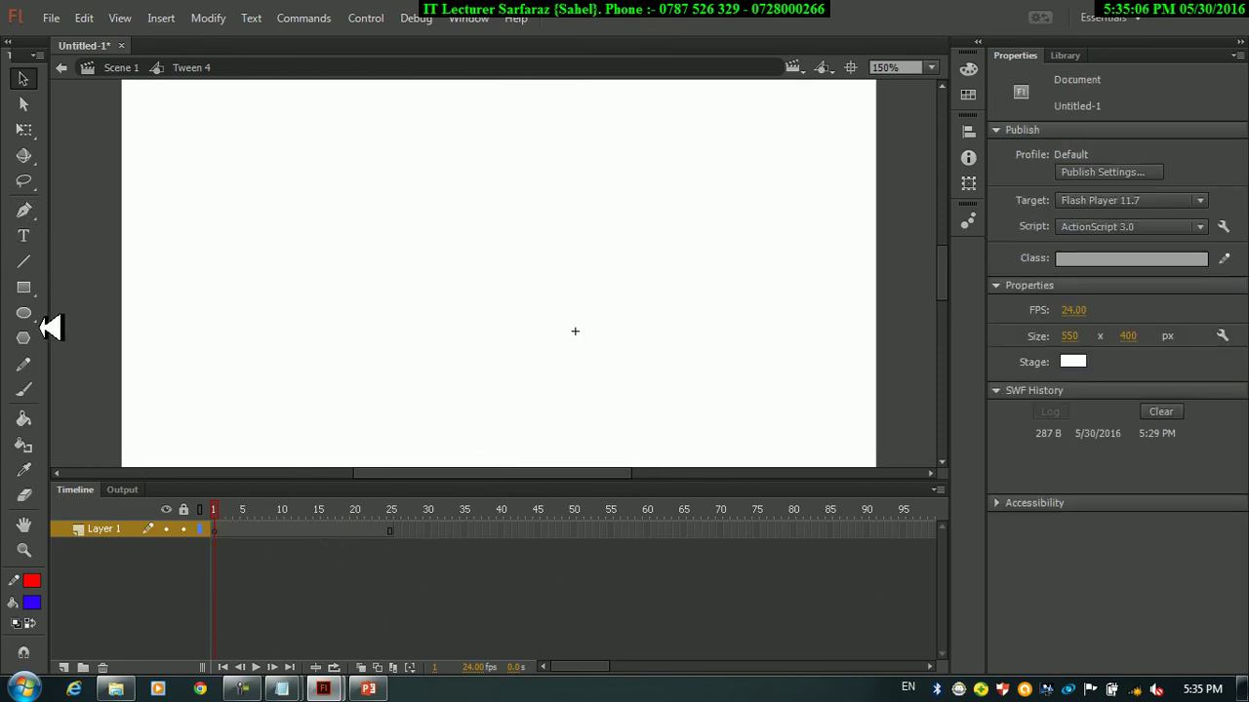
- Draw a blue rectangle with a red outline, about 99 x 76 px, in the stage's upper left corner on frame 1
left_click_drag(134, 100, 232, 190)
left_click(35, 291)
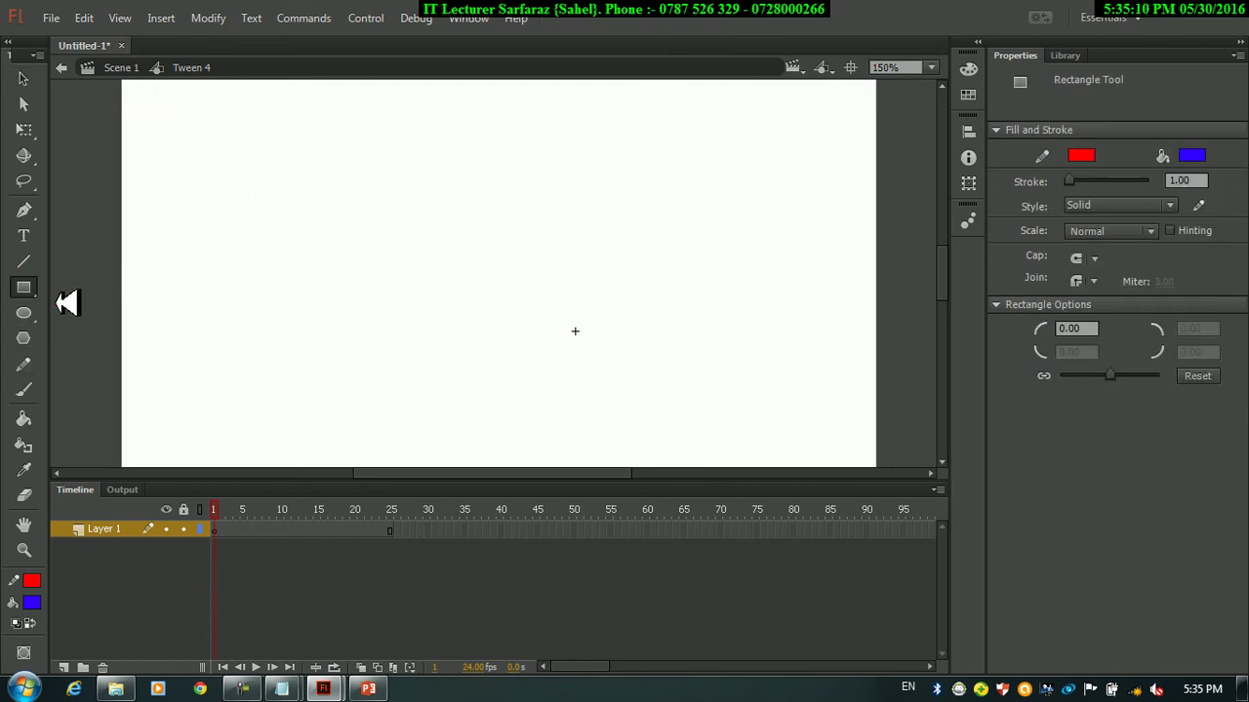
mouse_move(141, 98)
left_mouse_down()
mouse_move(214, 171)
mouse_move(277, 202)
left_mouse_up()
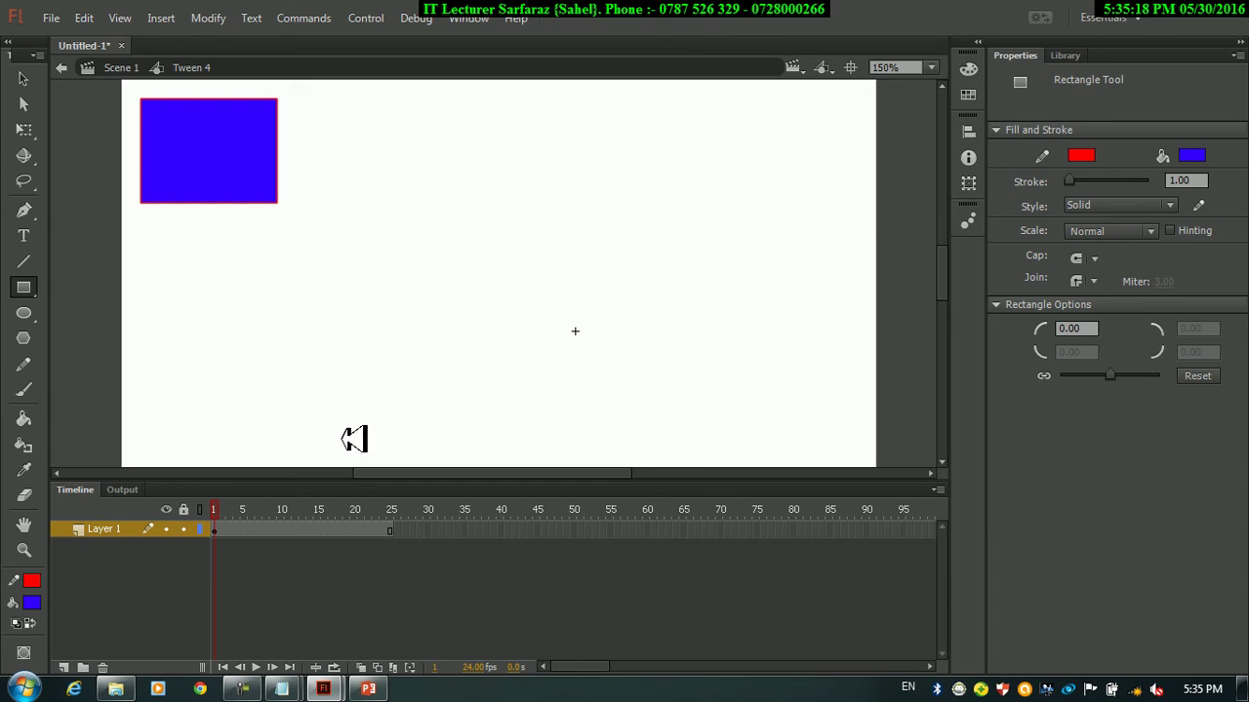
- In a new keyframe at frame 25, move the rectangle to the stage's centre and enlarge it to about 225 x 198 px
right_click(400, 532)
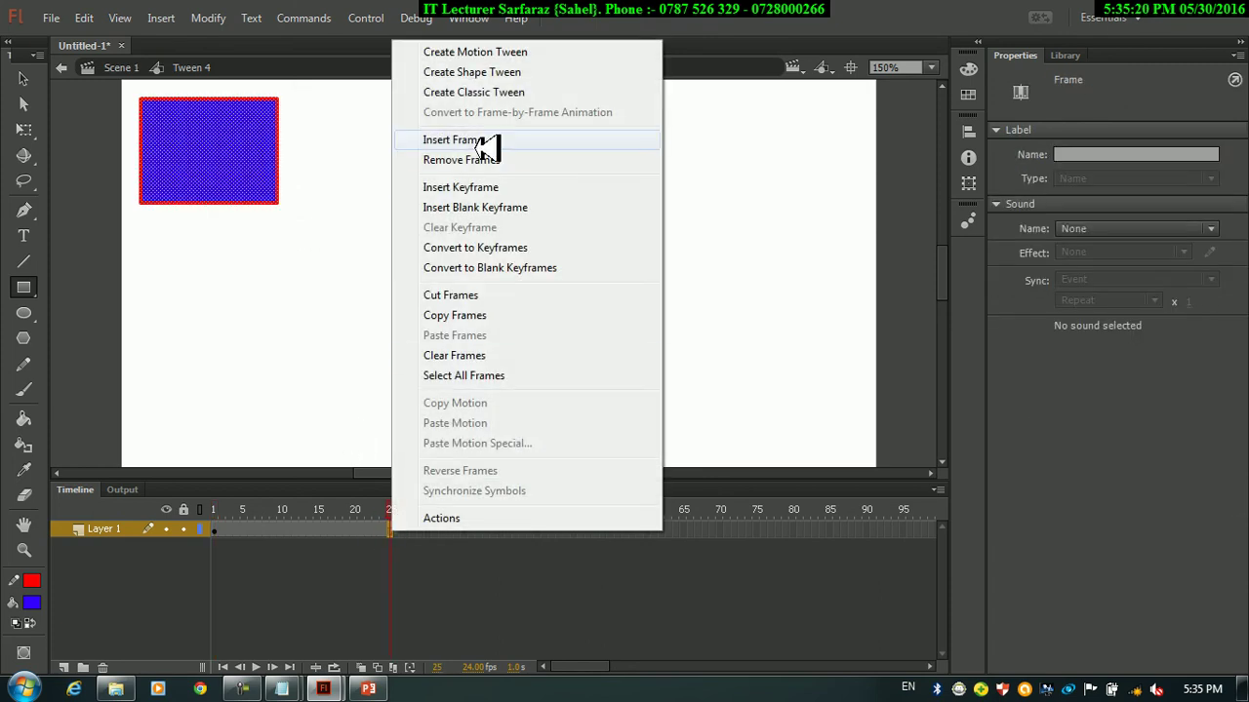
left_click(459, 188)
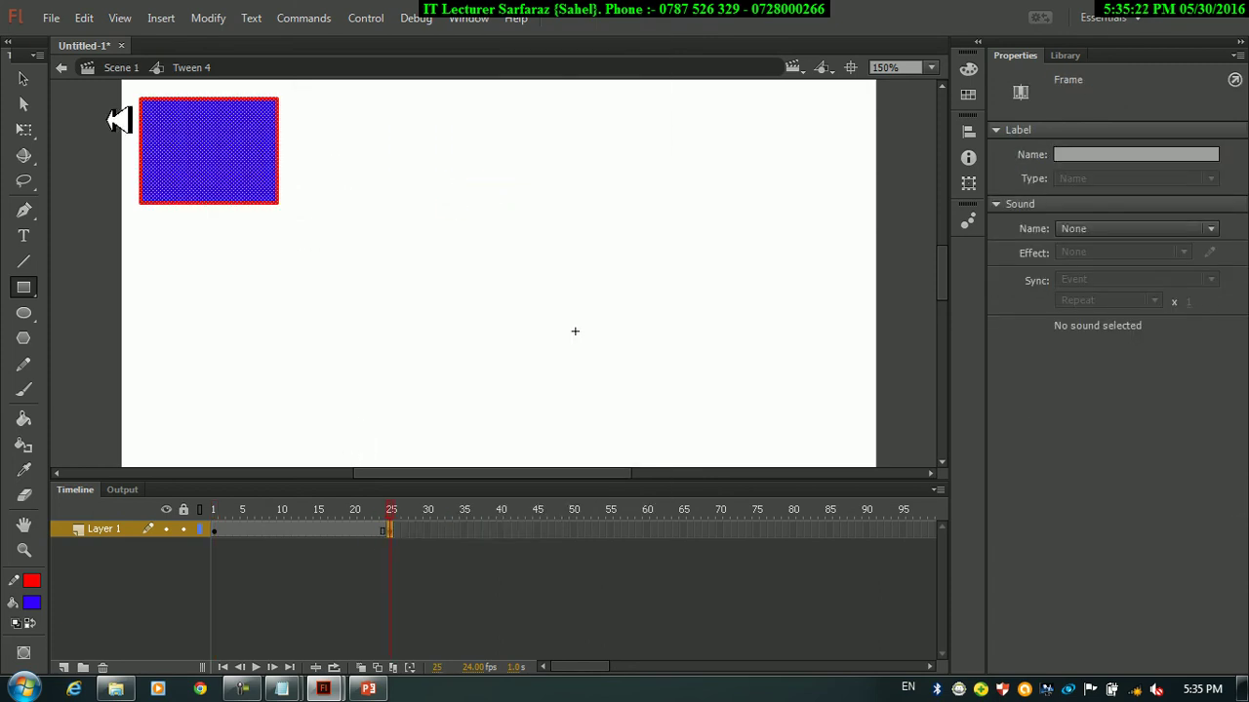
left_click(20, 74)
left_click_drag(216, 166, 532, 317)
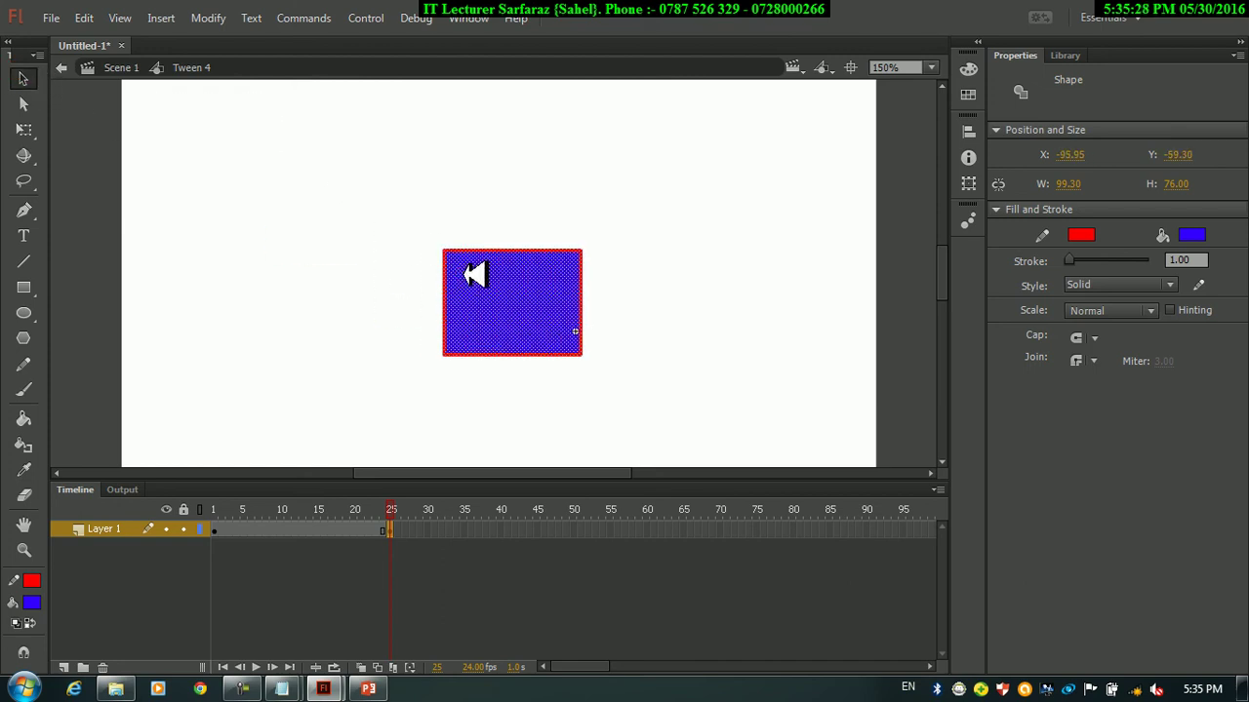
key("q")
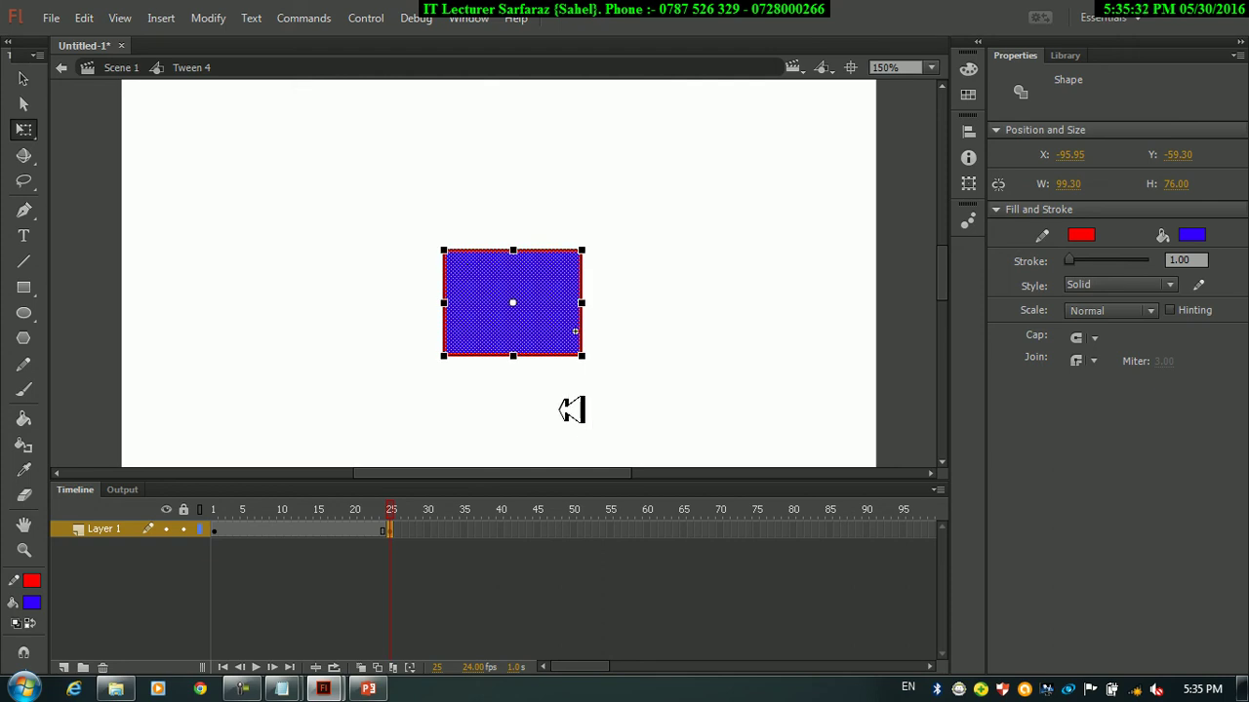
left_click_drag(443, 249, 357, 164)
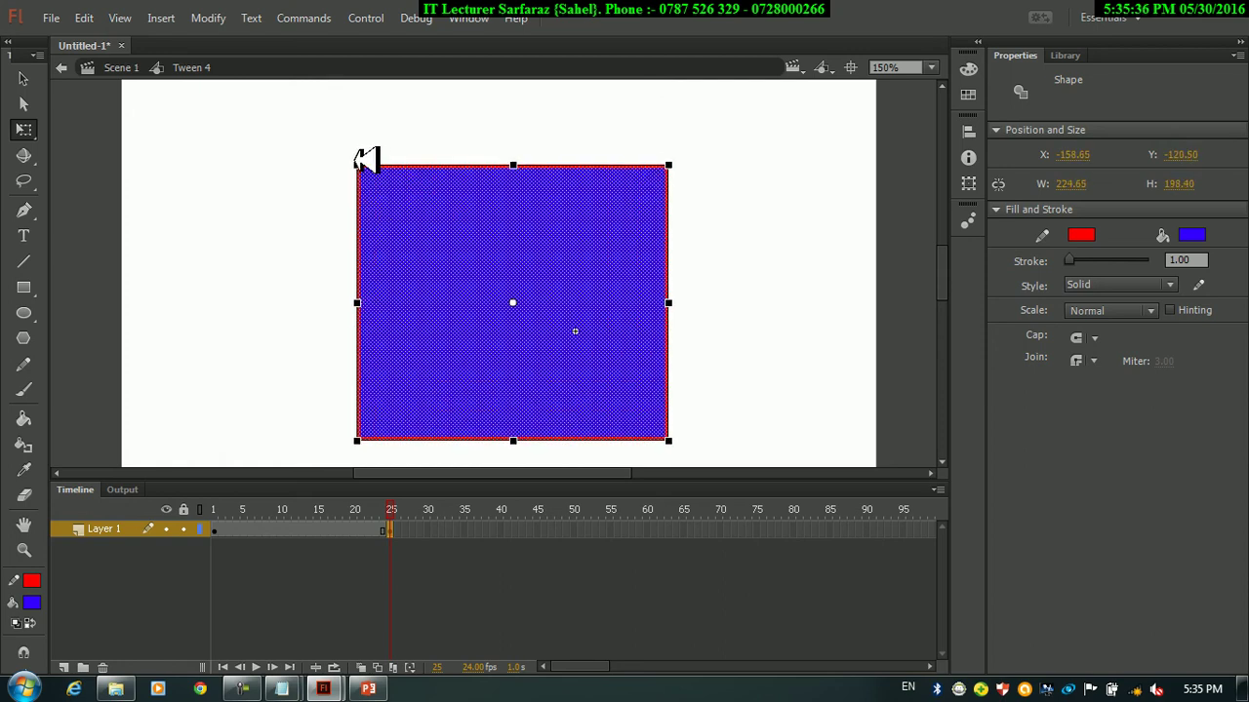
- Create shape tweens at the keyframes on frames 1 and 25 of Layer 1
right_click(216, 530)
left_click(281, 74)
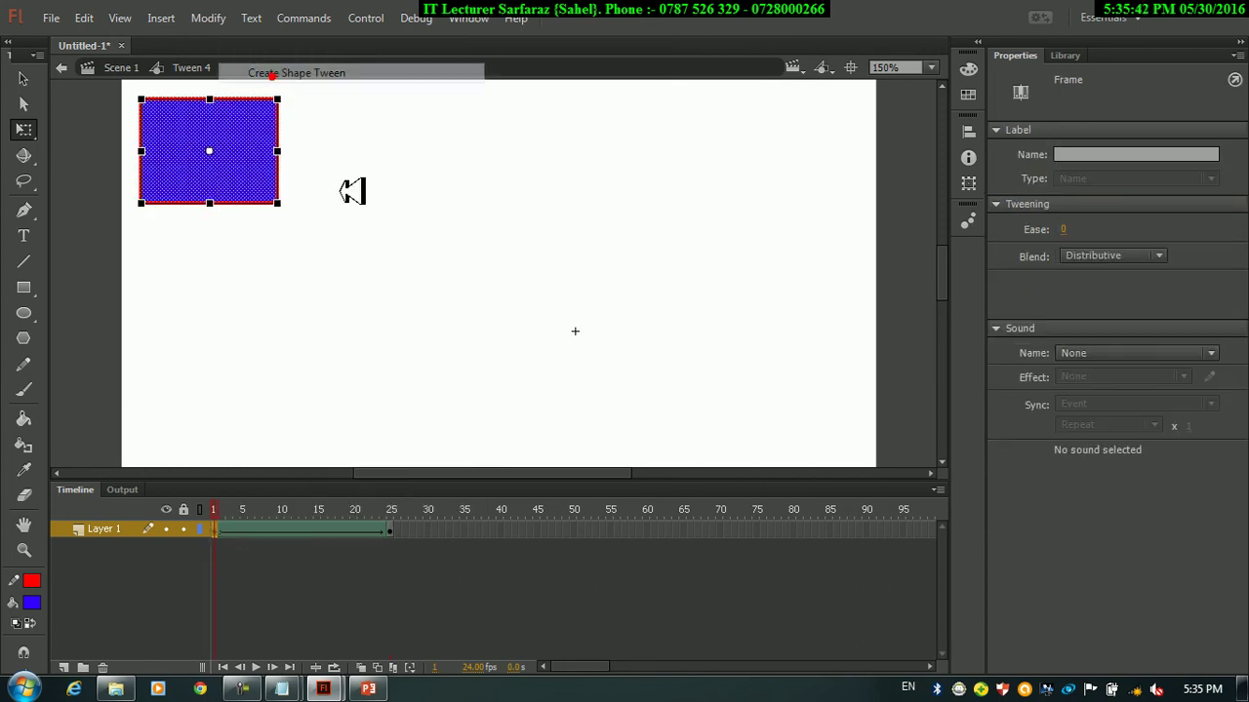
right_click(392, 527)
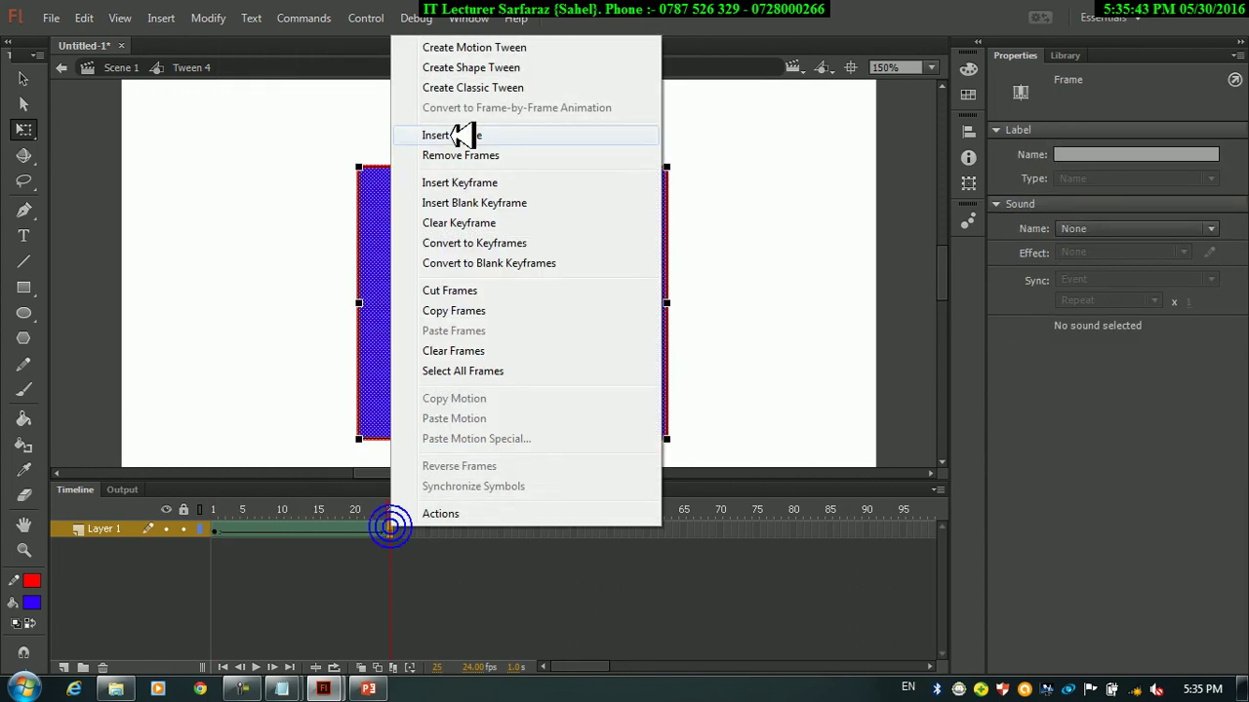
left_click(447, 68)
- Preview the growing rectangle animation on the timeline and as a test movie
key("Return")
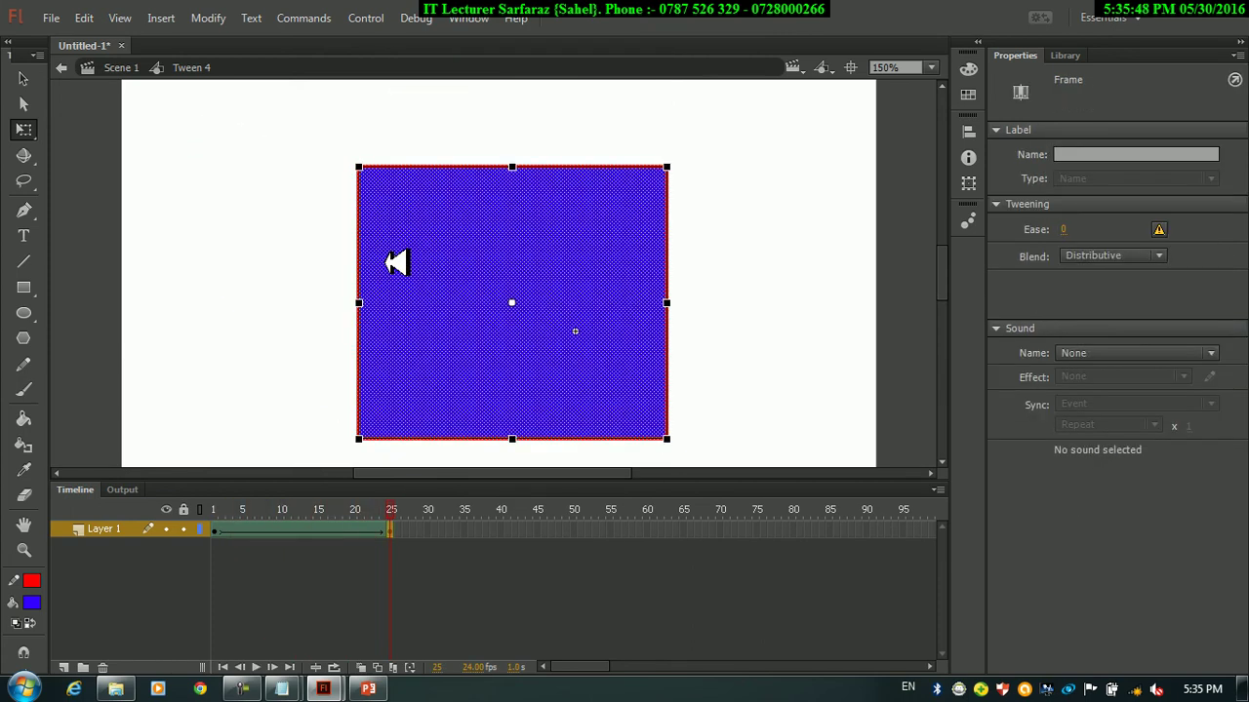
key("ctrl+Return")
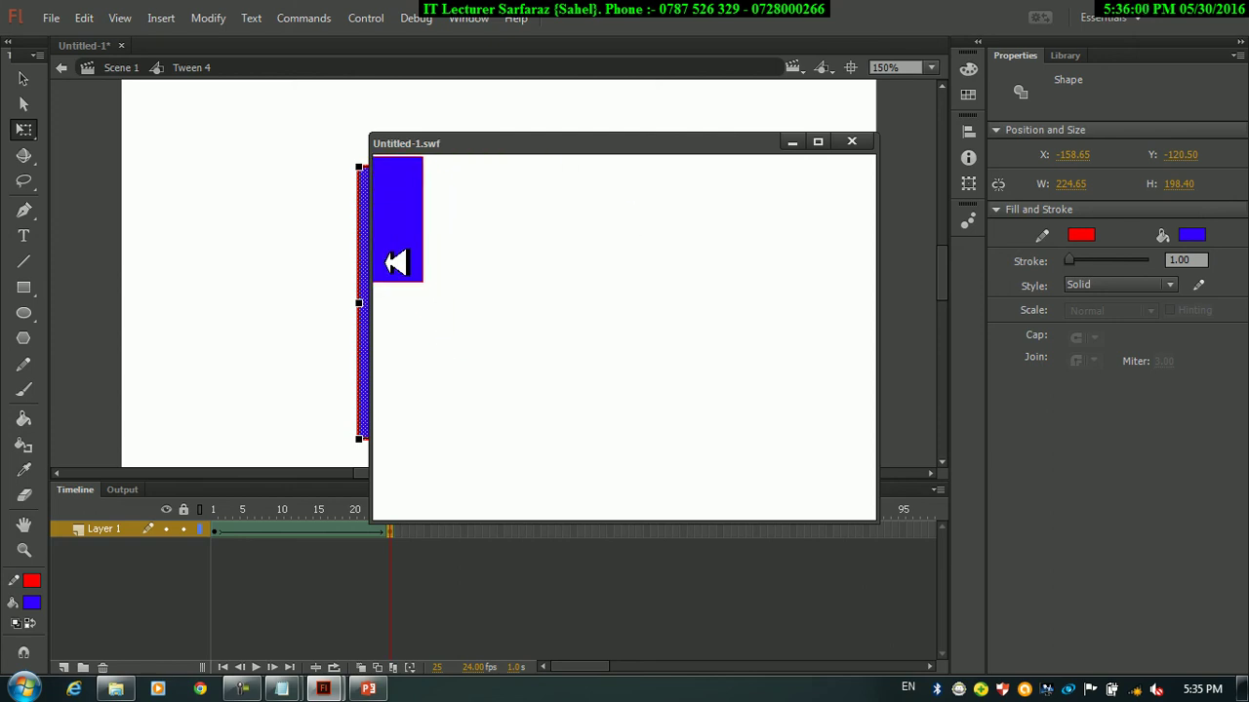
left_click(792, 143)
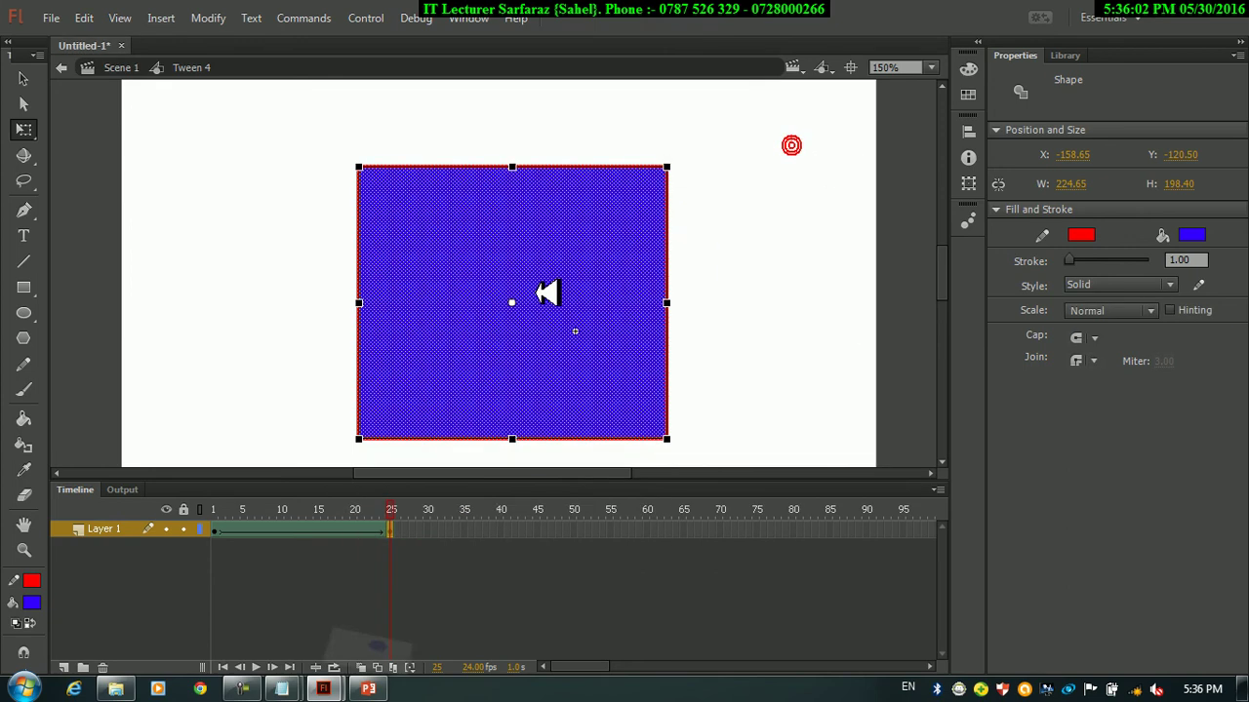
key("Return")
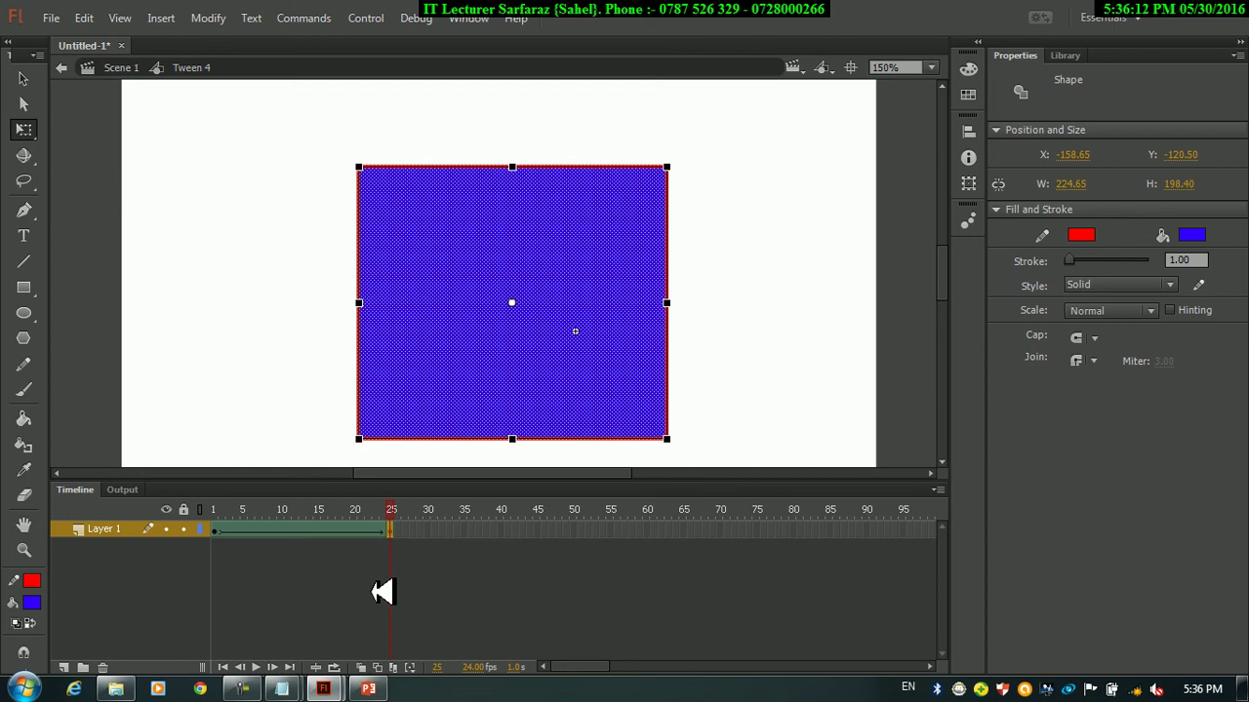
- Delete the enlarged rectangle from the keyframe at frame 25
key("Delete")
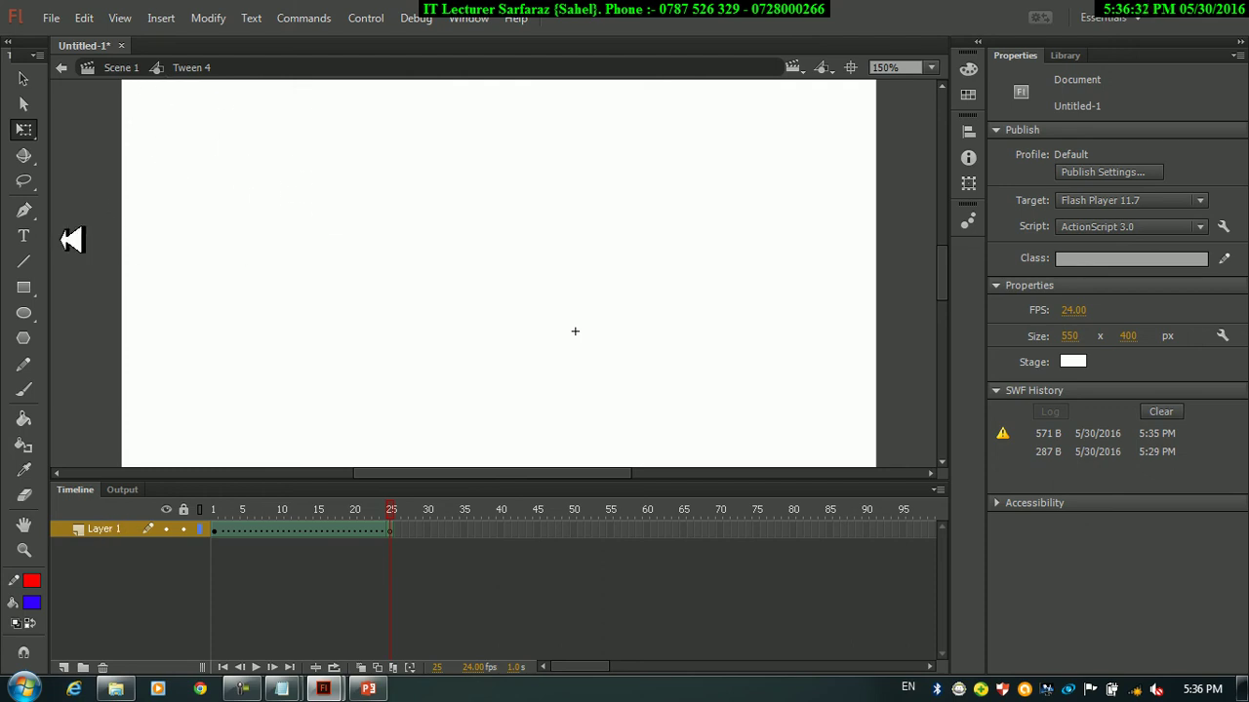
- Clear the keyframes at frames 1 and 25 of Layer 1 to remove the rectangle and its shape tween
left_click(27, 313)
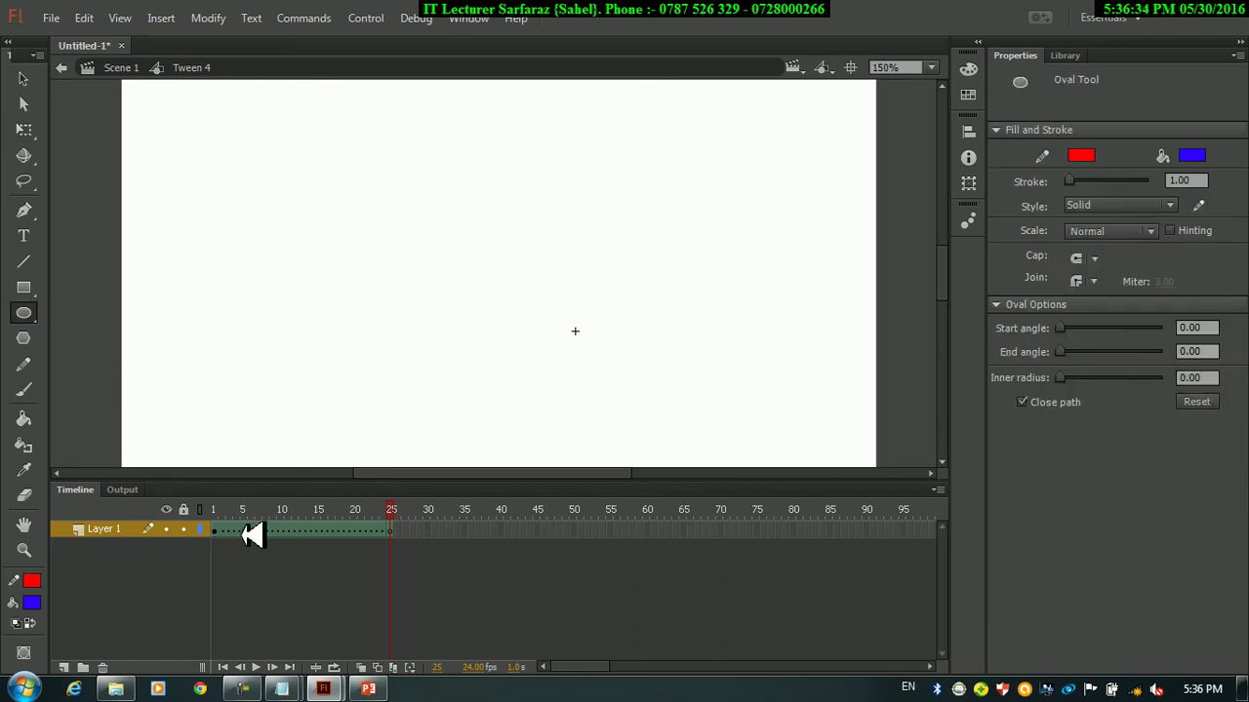
left_click_drag(391, 528, 172, 510)
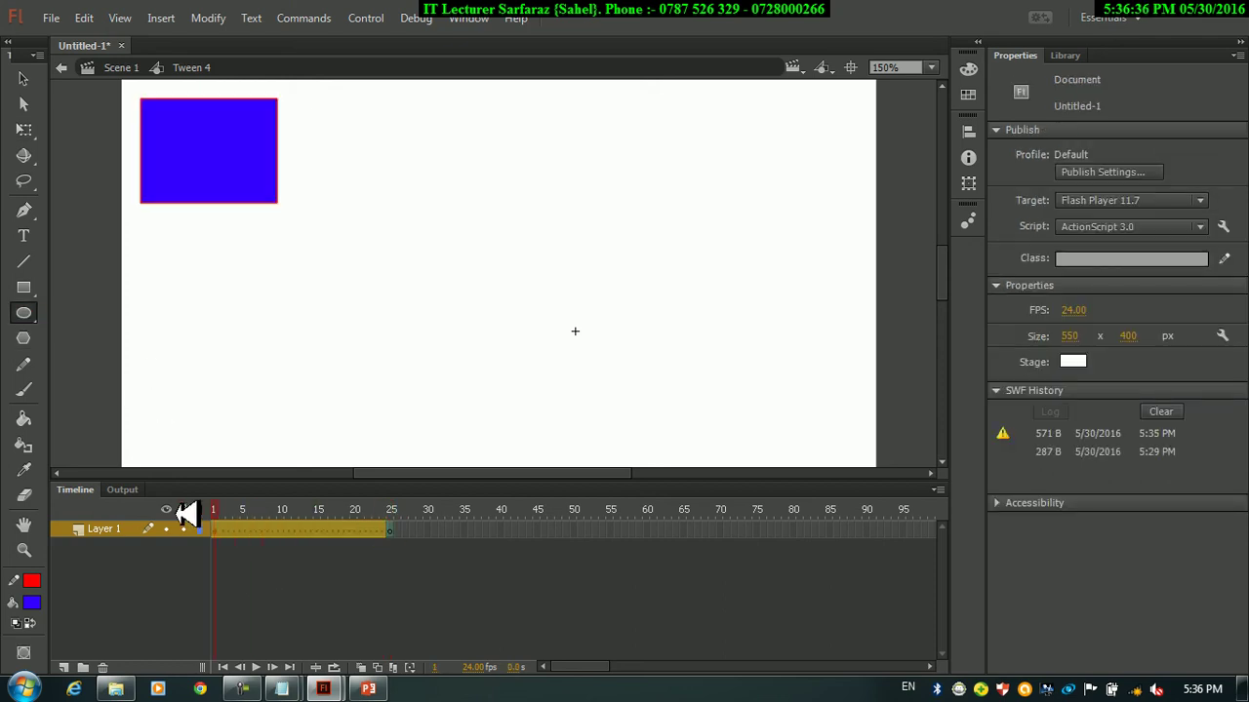
right_click(287, 529)
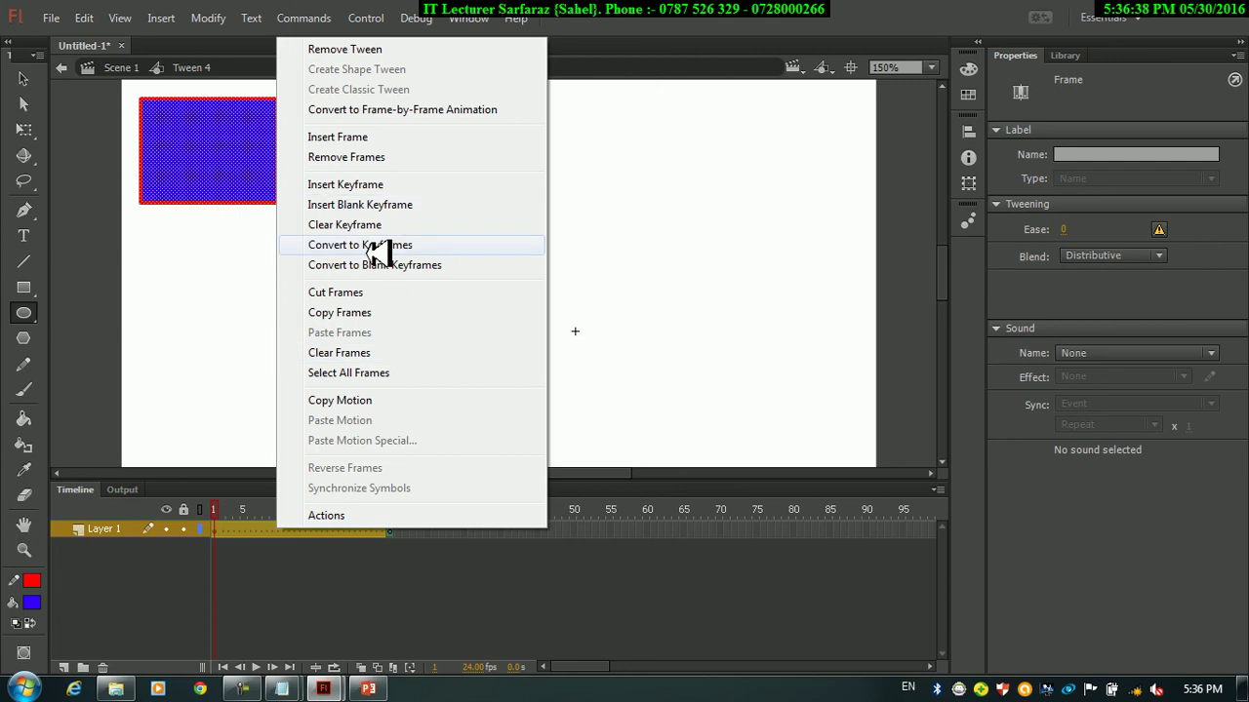
left_click(358, 226)
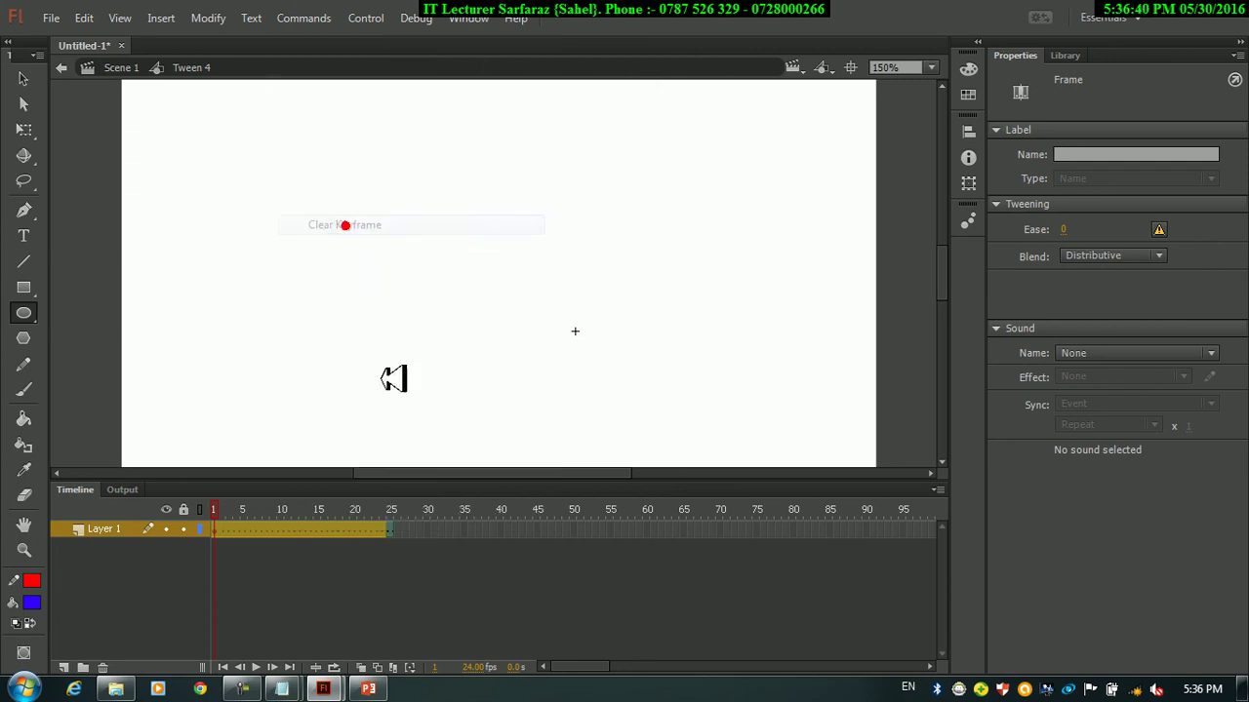
left_click(427, 597)
left_click_drag(404, 535, 184, 516)
right_click(268, 530)
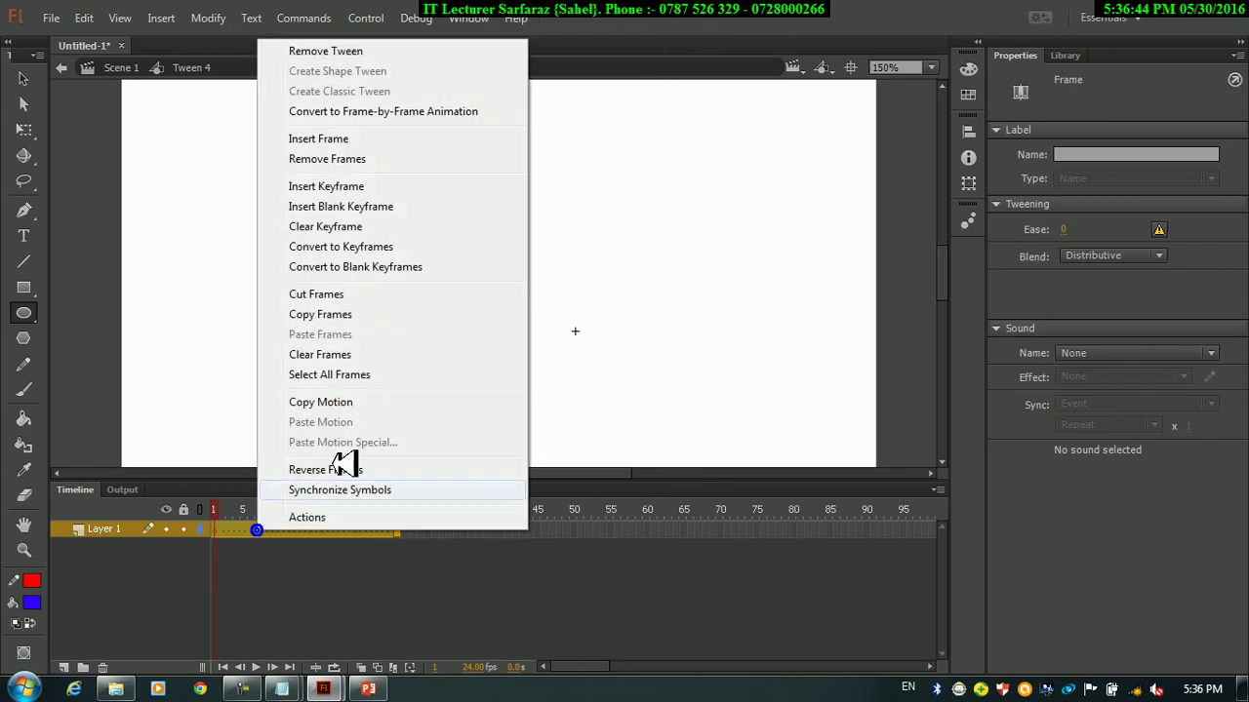
left_click(328, 229)
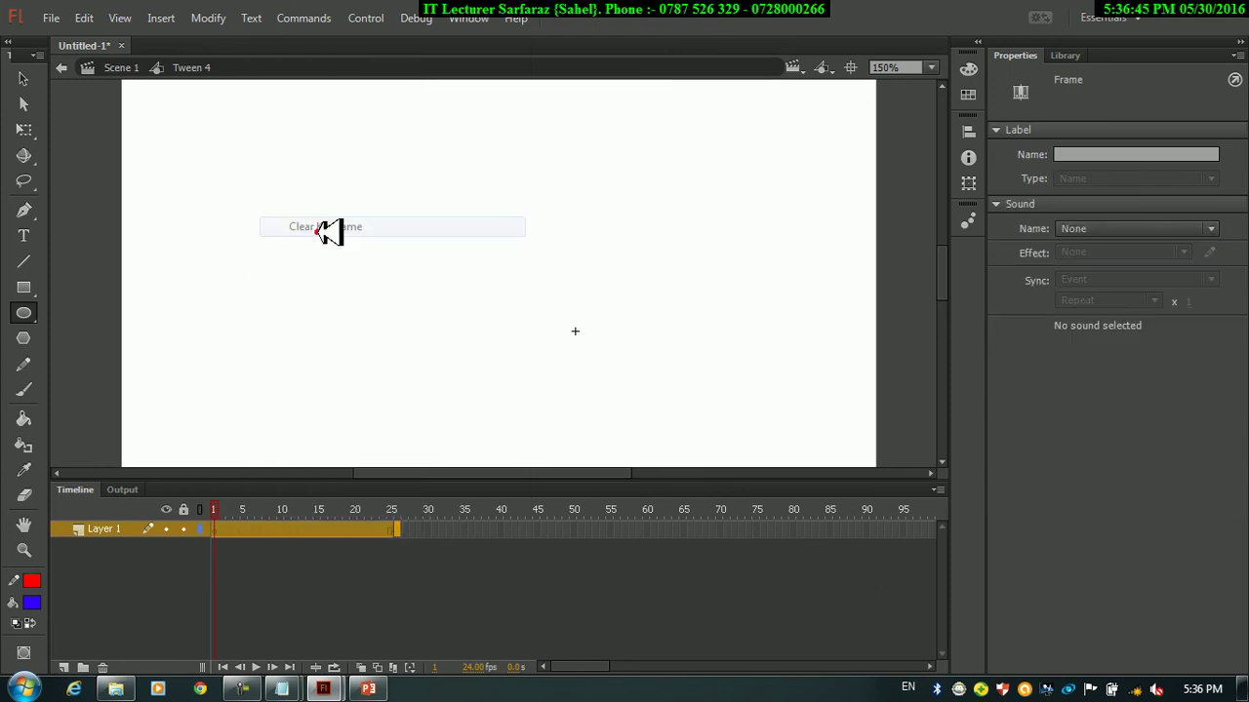
left_click(390, 610)
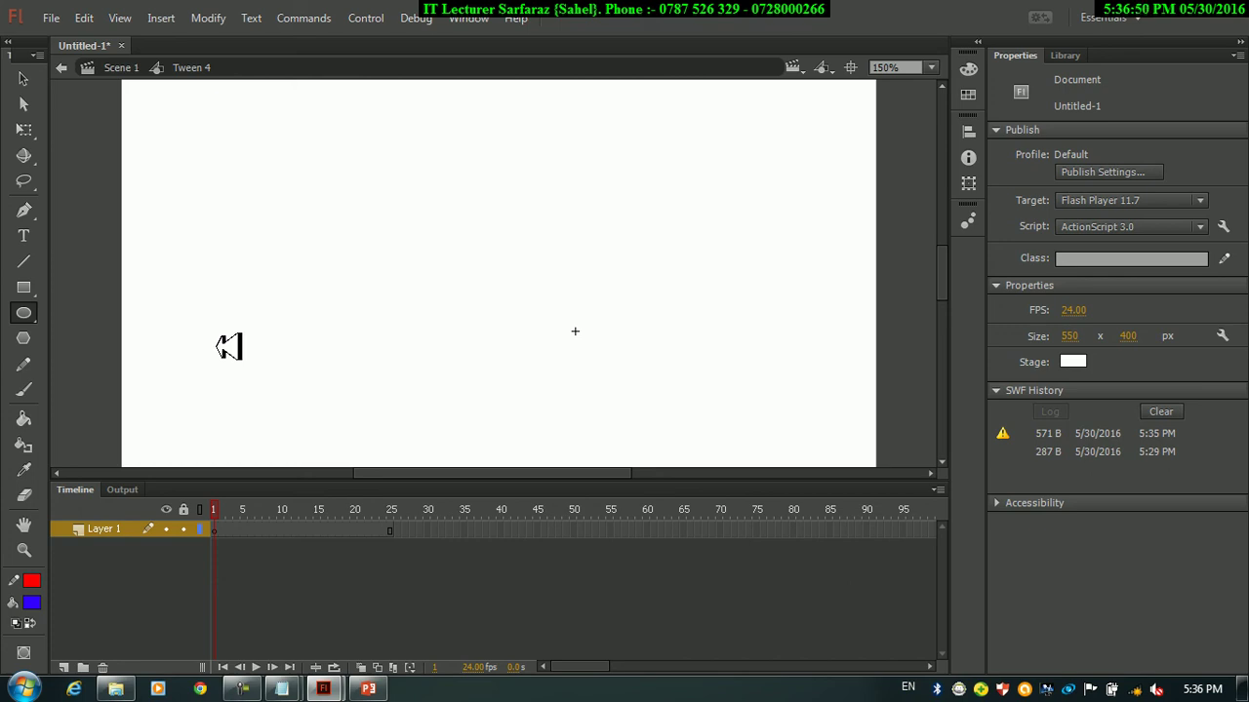
- Insert a keyframe at frame 2 and draw three circles and a flat ellipse, together about 125 x 205 px, near the stage's upper-left corner
left_click(23, 312)
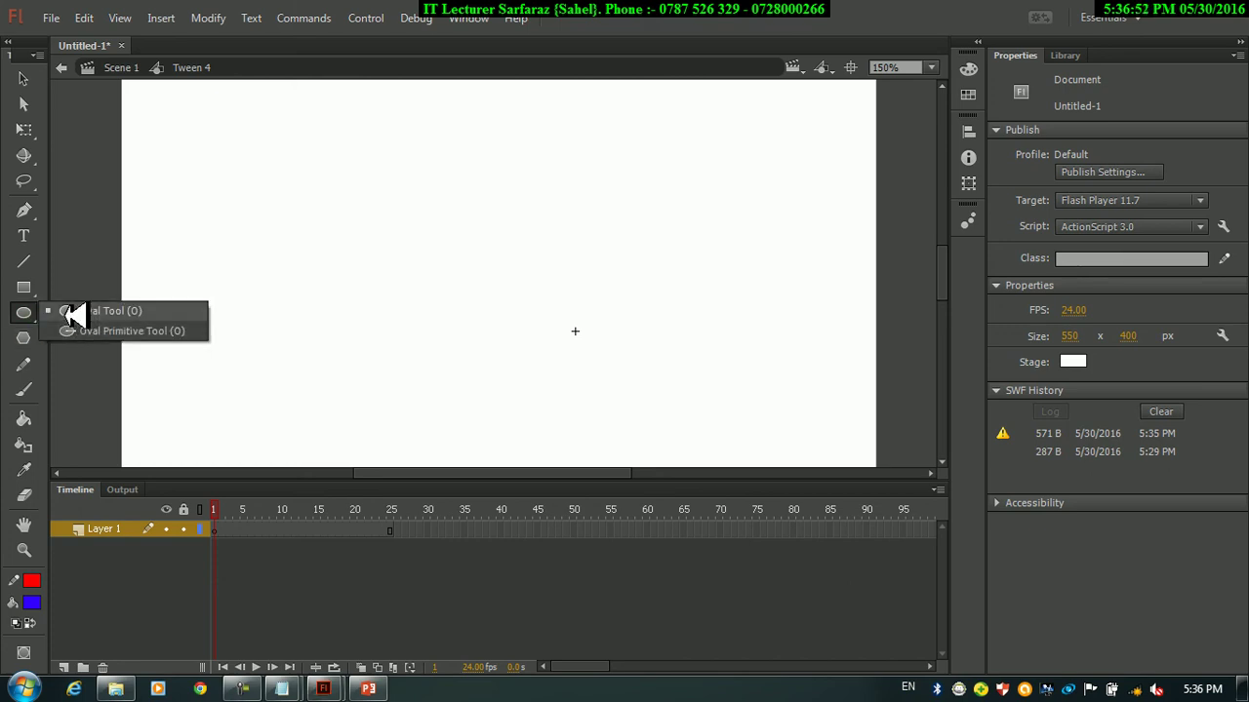
left_click(78, 312)
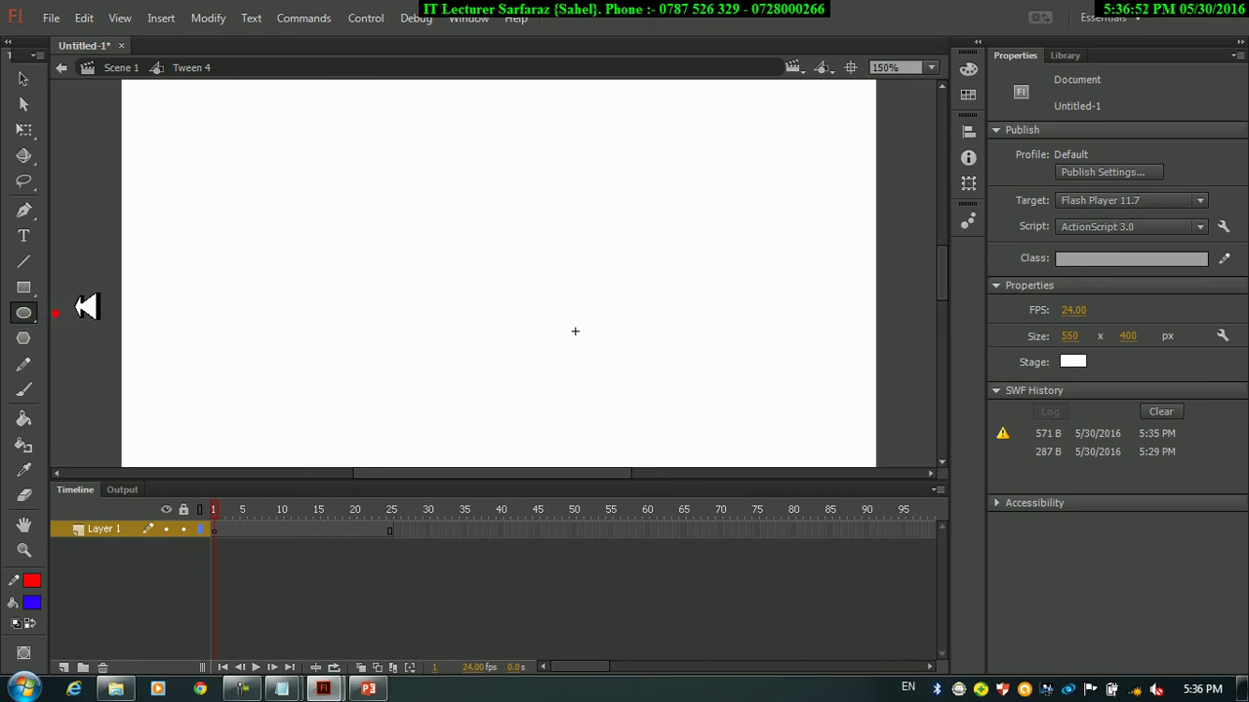
right_click(224, 529)
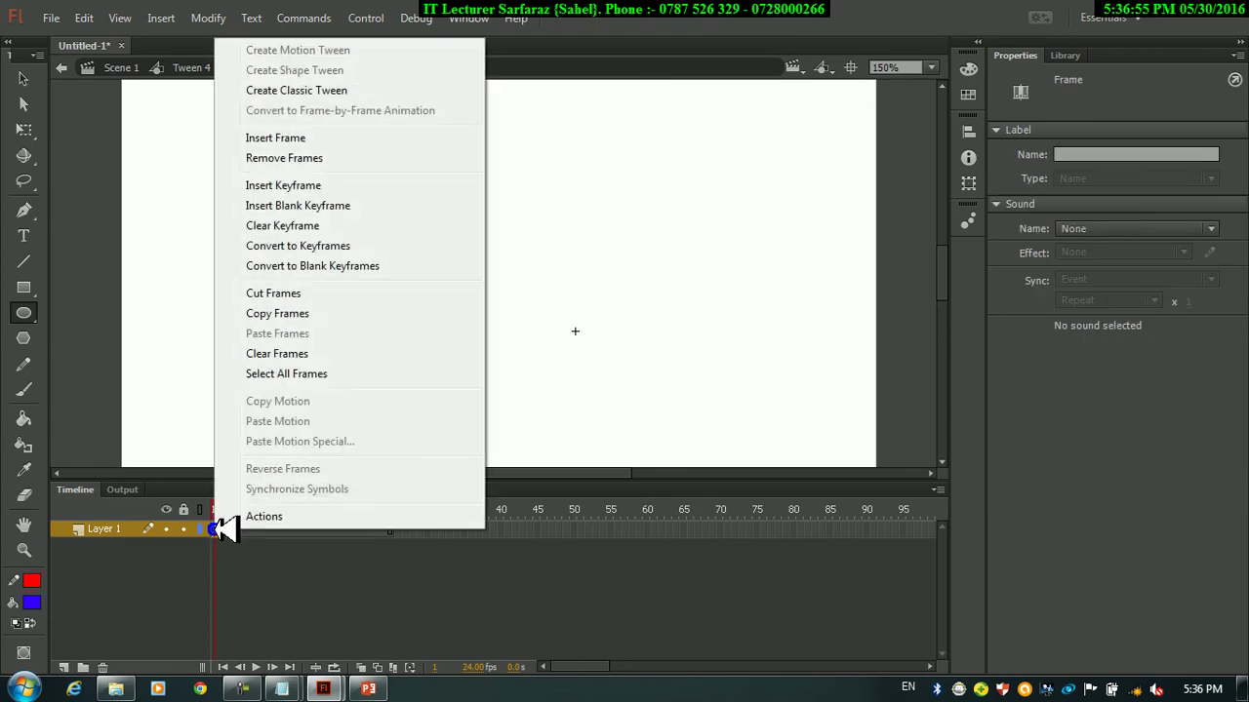
left_click(277, 186)
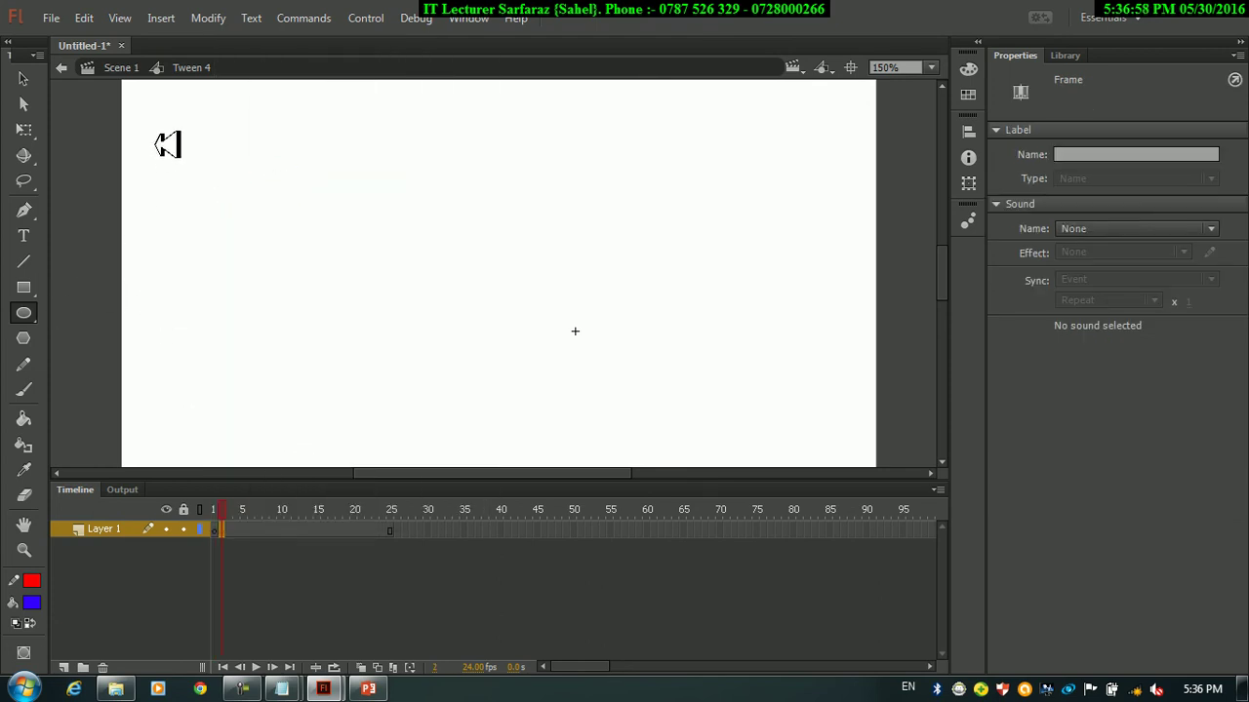
mouse_move(159, 91)
left_mouse_down()
mouse_move(254, 184)
mouse_move(278, 301)
mouse_move(332, 372)
left_mouse_up()
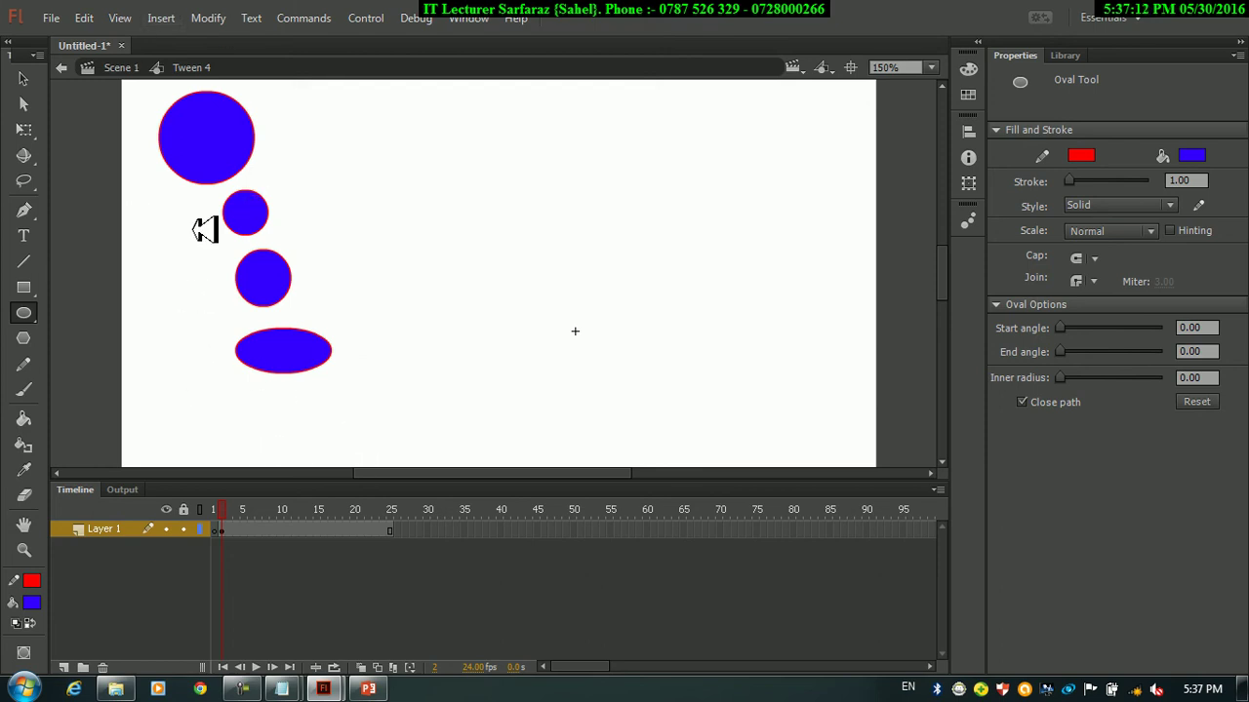
- Extend Layer 1 to frame 30 and move all four ovals together to the middle of the stage
left_click(26, 78)
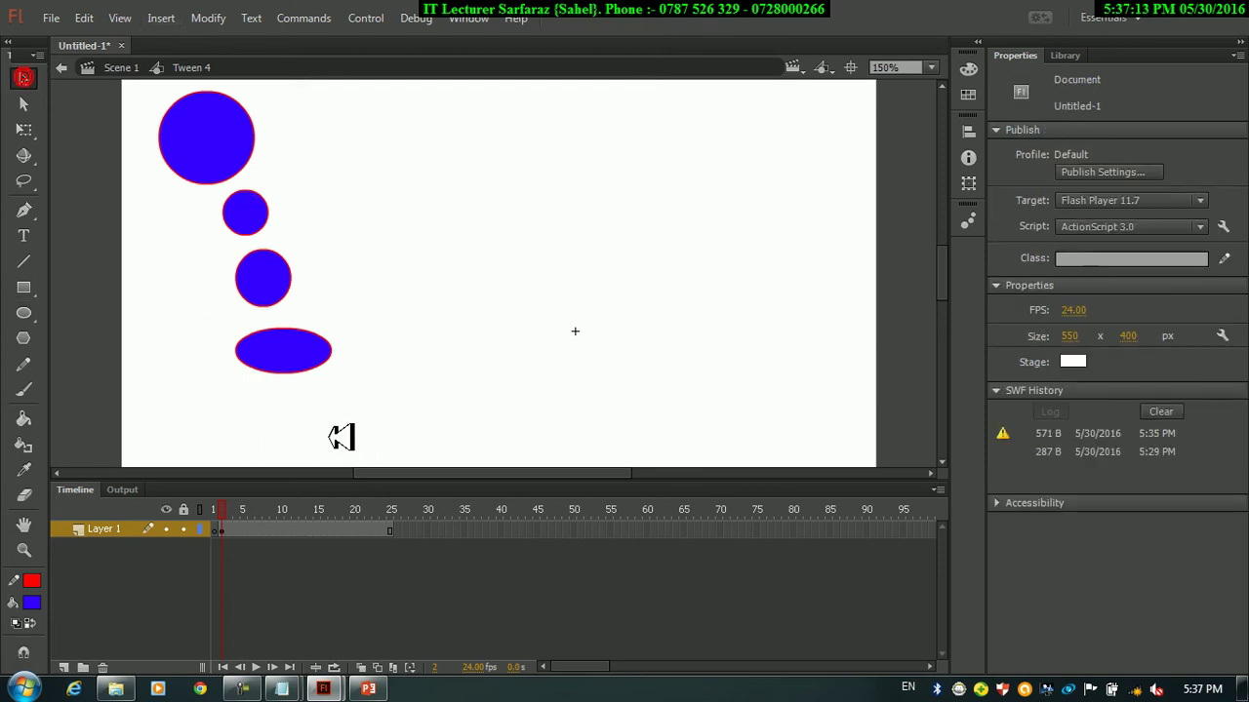
right_click(430, 529)
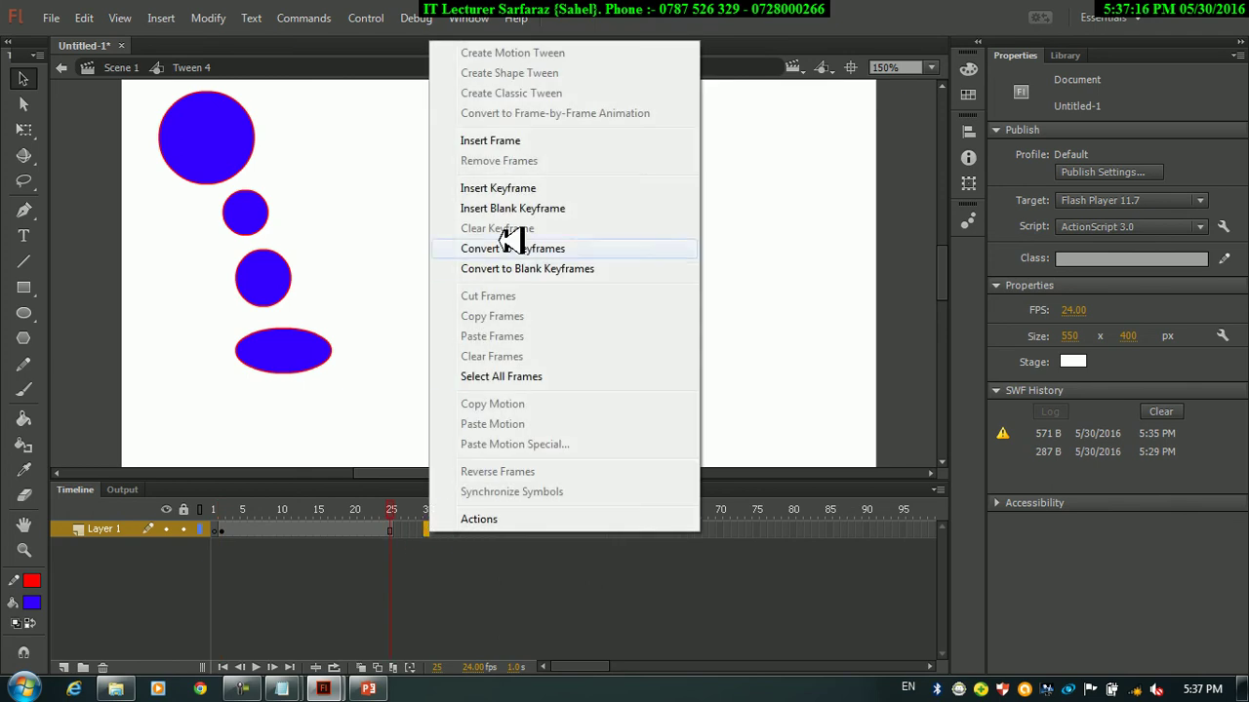
left_click(490, 141)
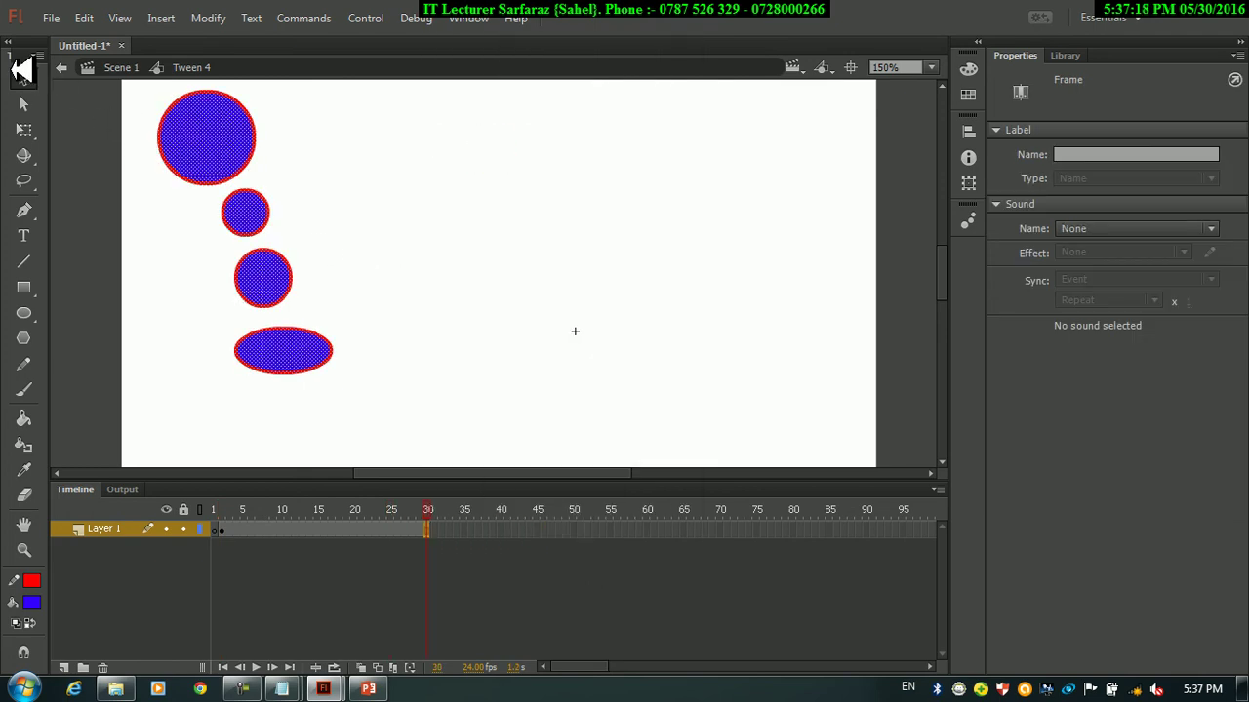
left_click(21, 75)
left_click_drag(391, 430, 143, 84)
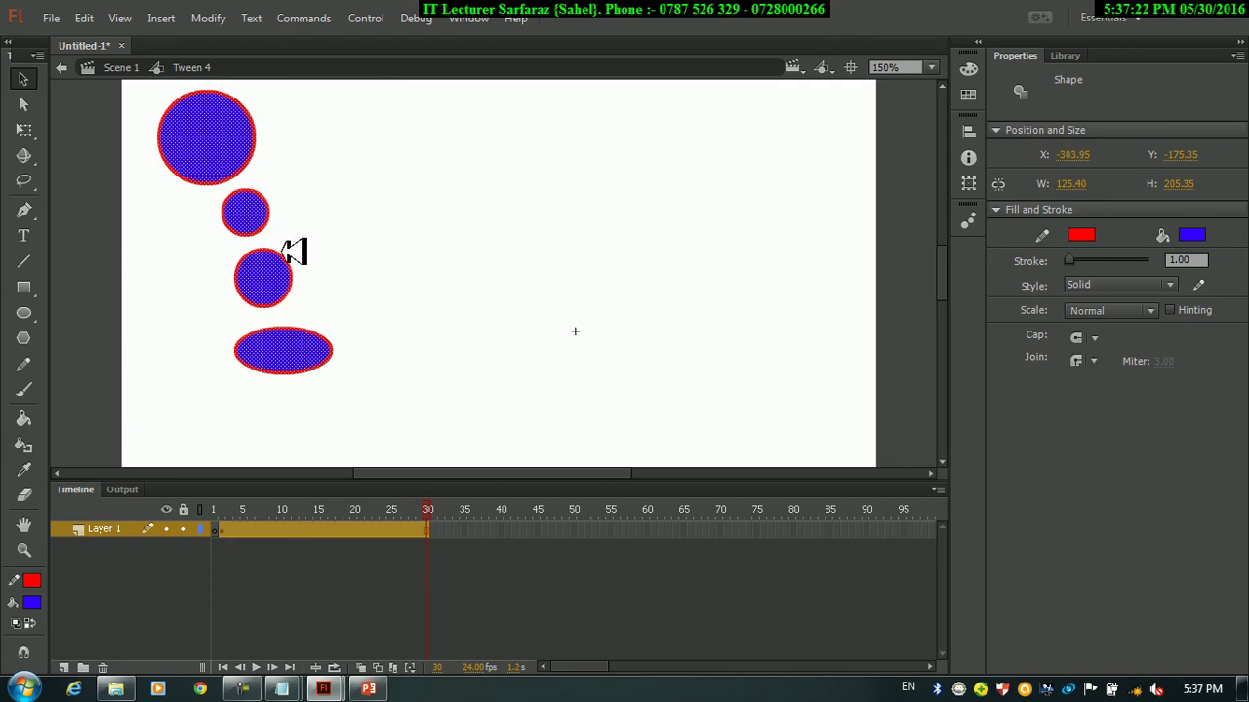
left_click_drag(228, 139, 568, 191)
- Create a shape tween on the frame 2 to 30 span of Layer 1 and play the timeline
right_click(231, 529)
left_click(284, 73)
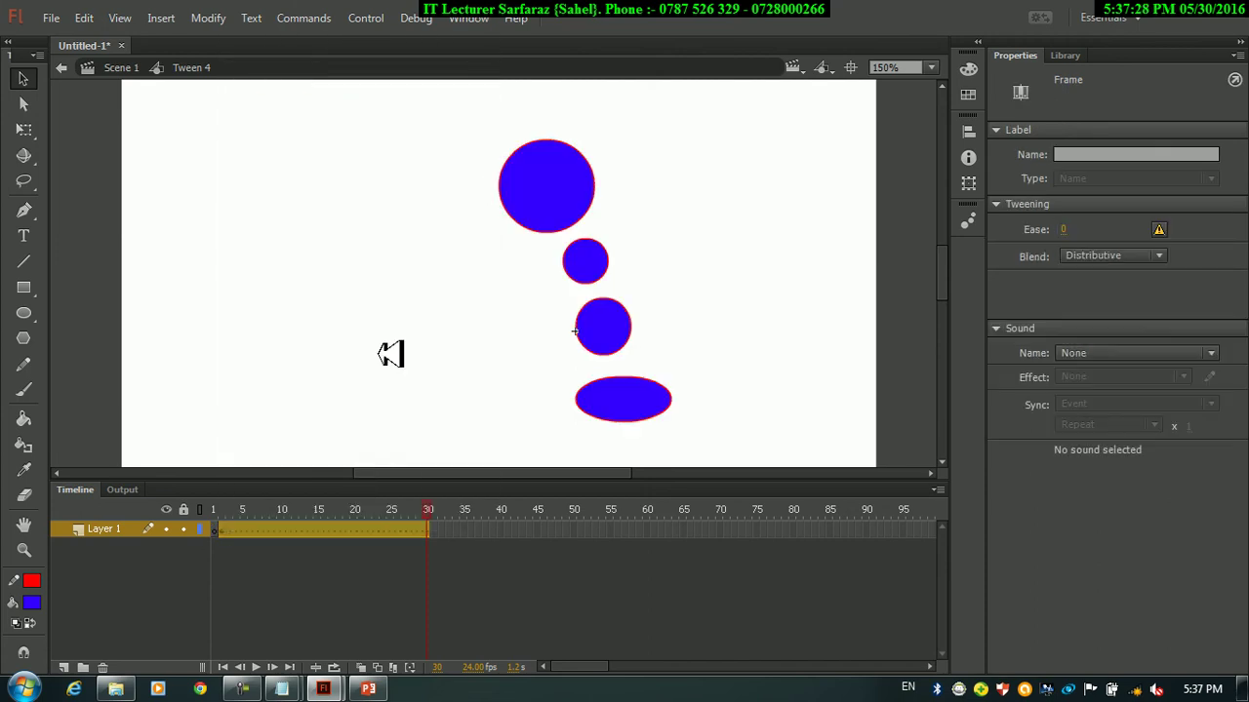
right_click(435, 534)
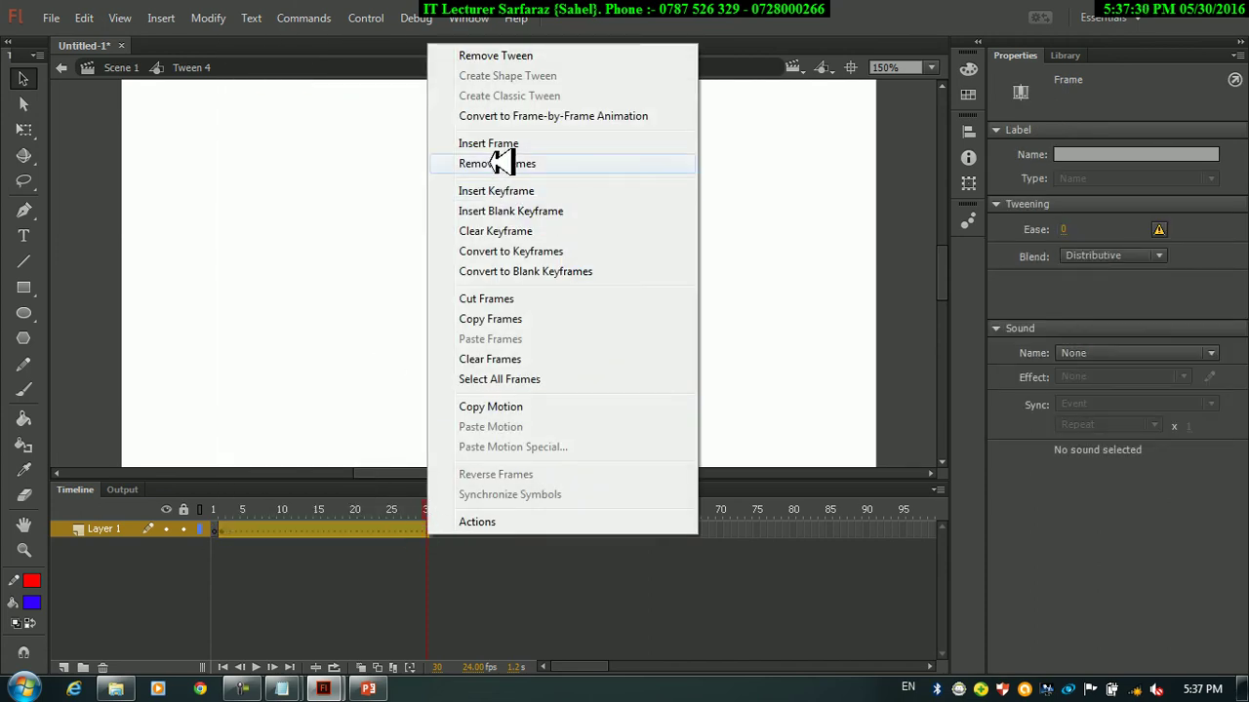
left_click(324, 379)
left_click(435, 533)
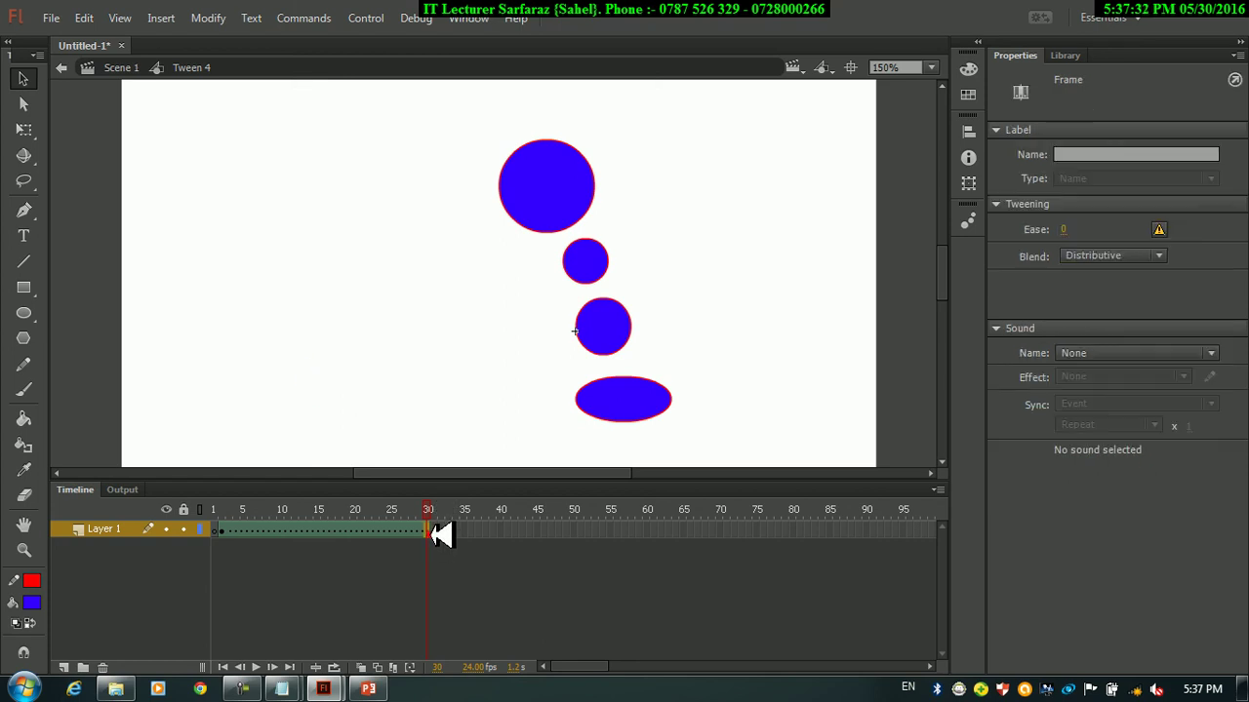
right_click(435, 534)
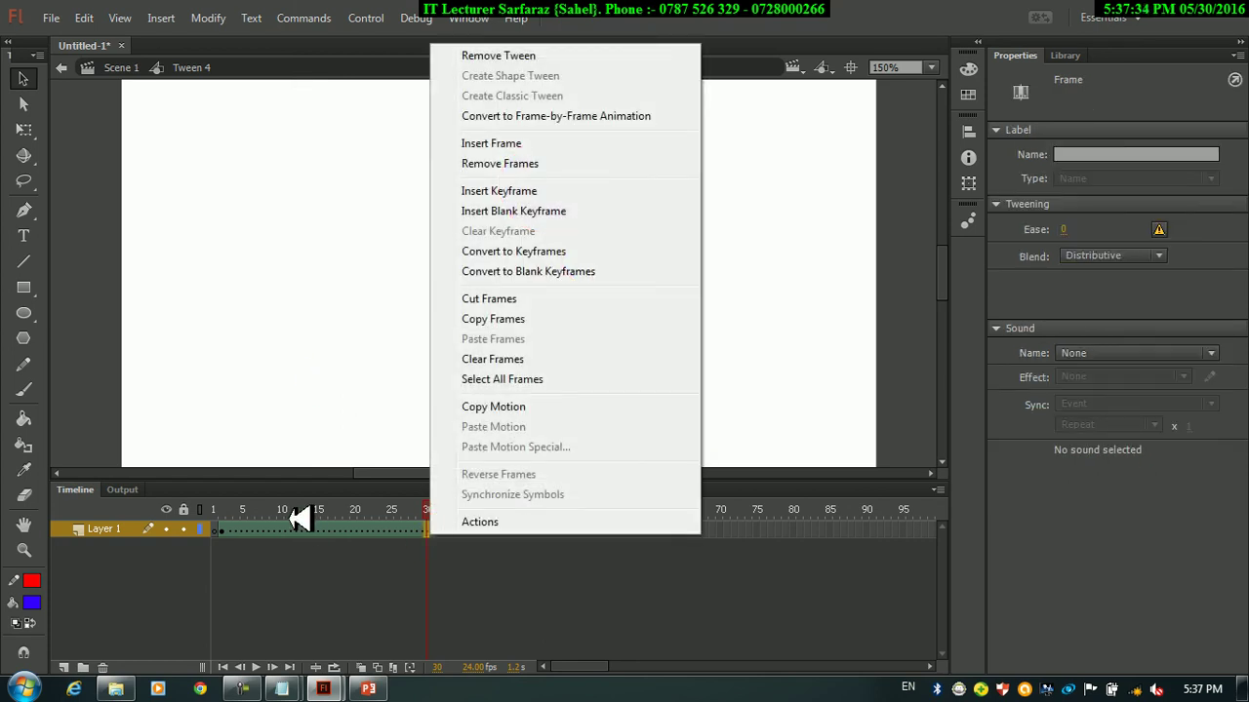
key("Escape")
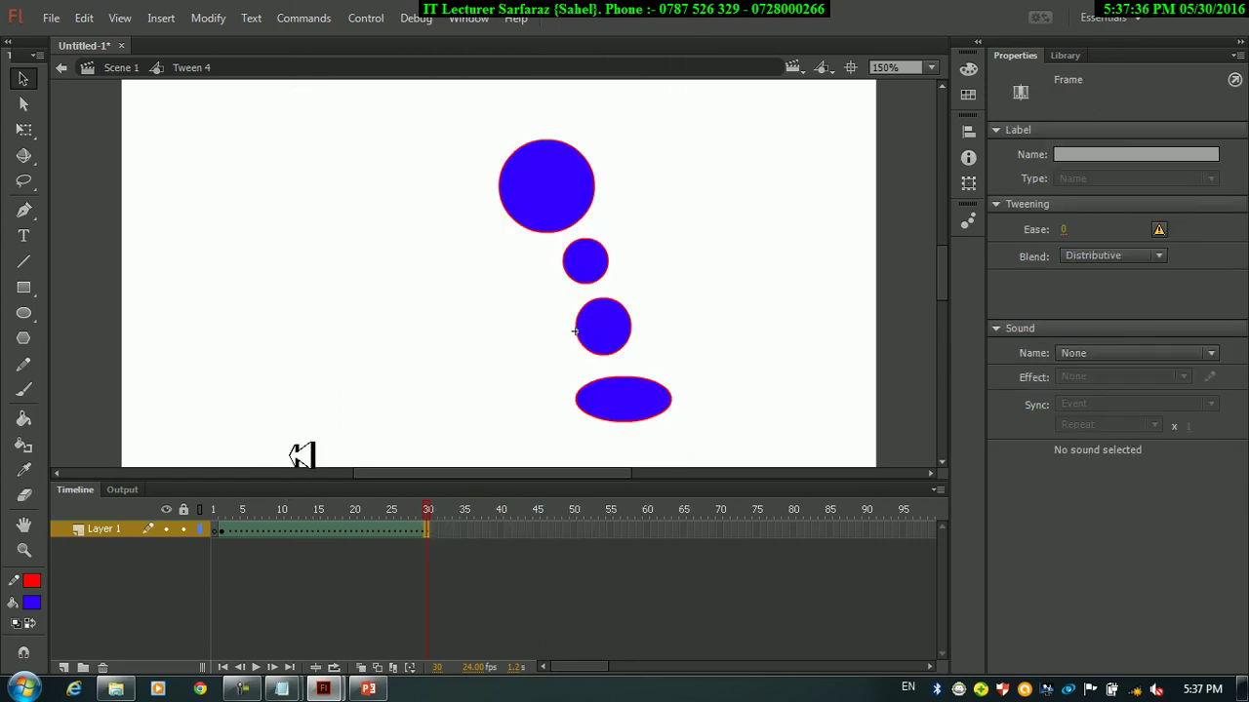
key("Return")
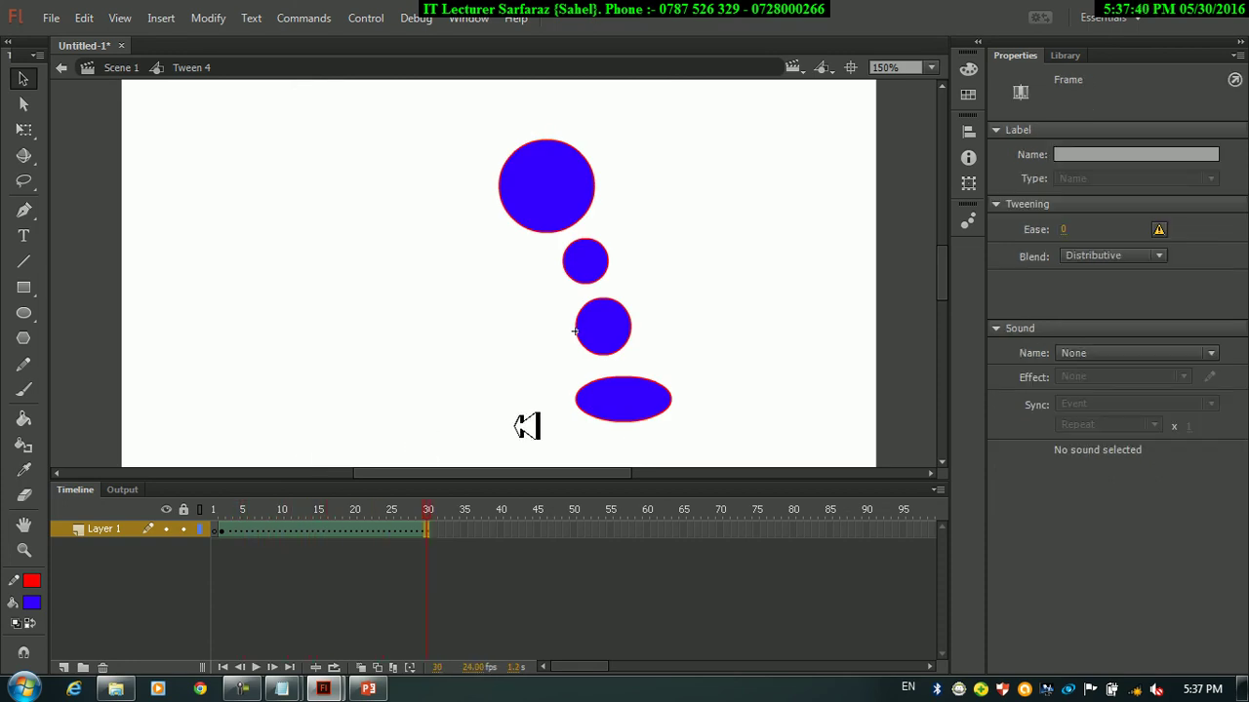
right_click(432, 532)
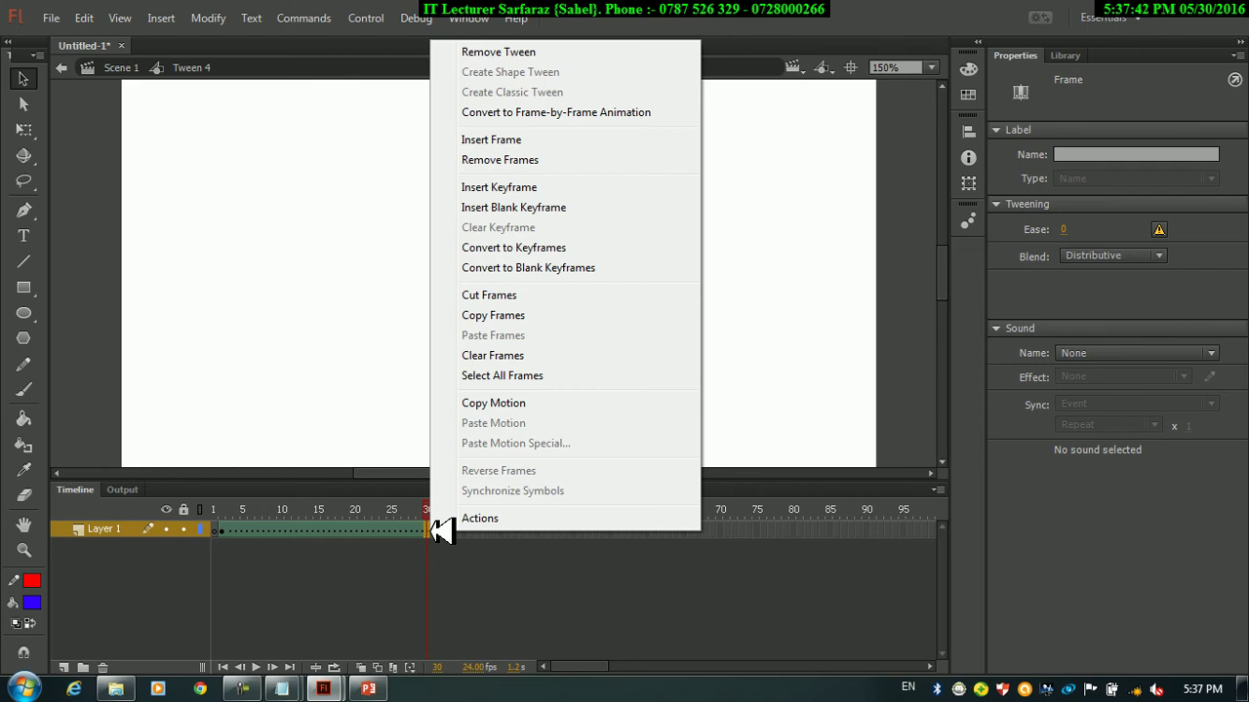
left_click(343, 426)
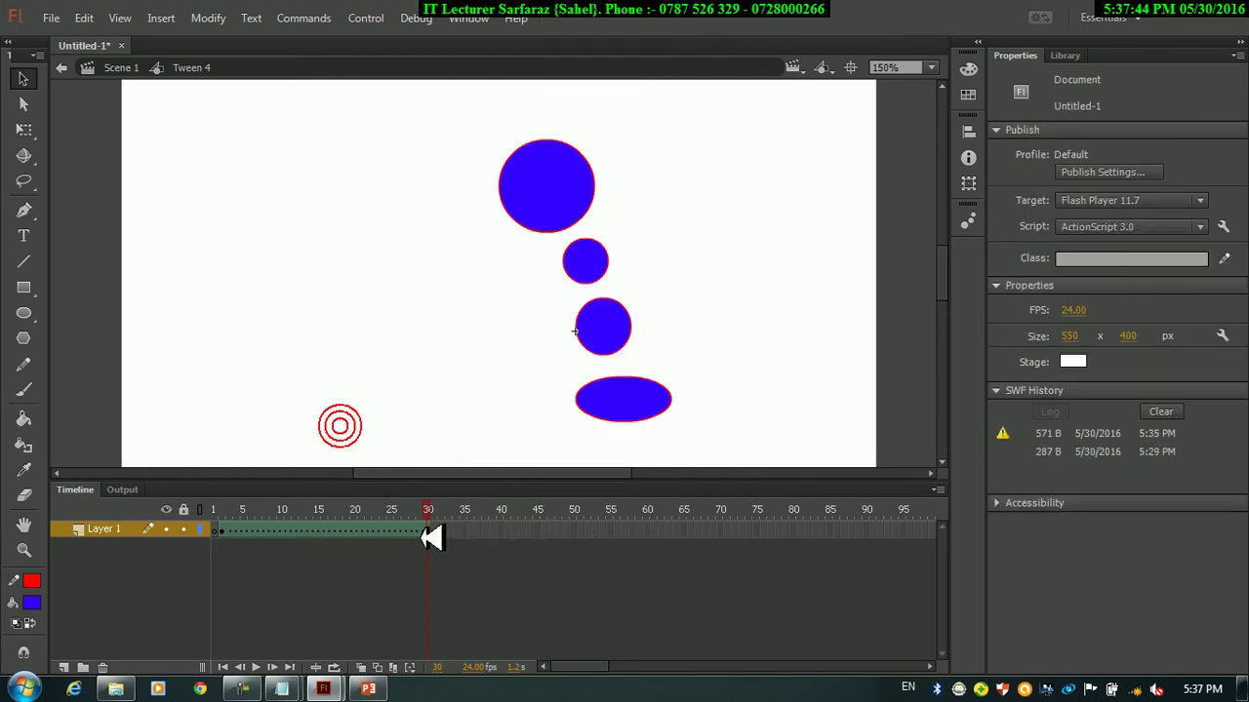
left_click(434, 532)
right_click(435, 531)
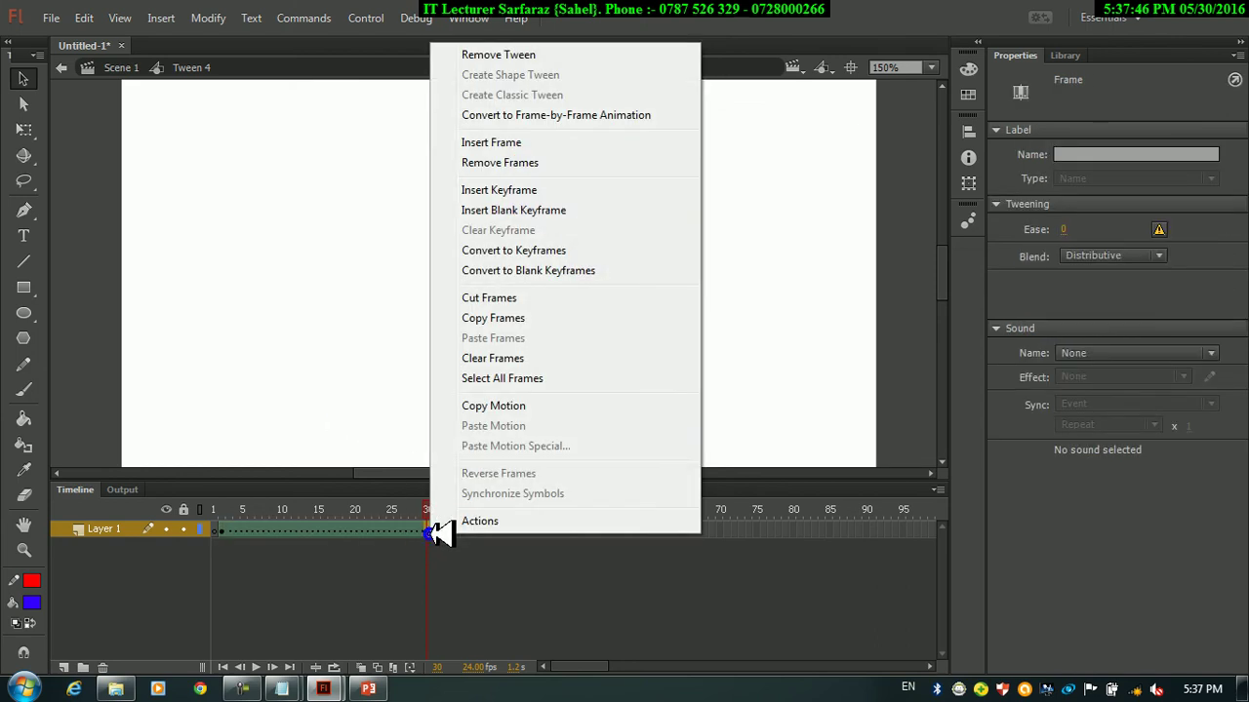
left_click(278, 326)
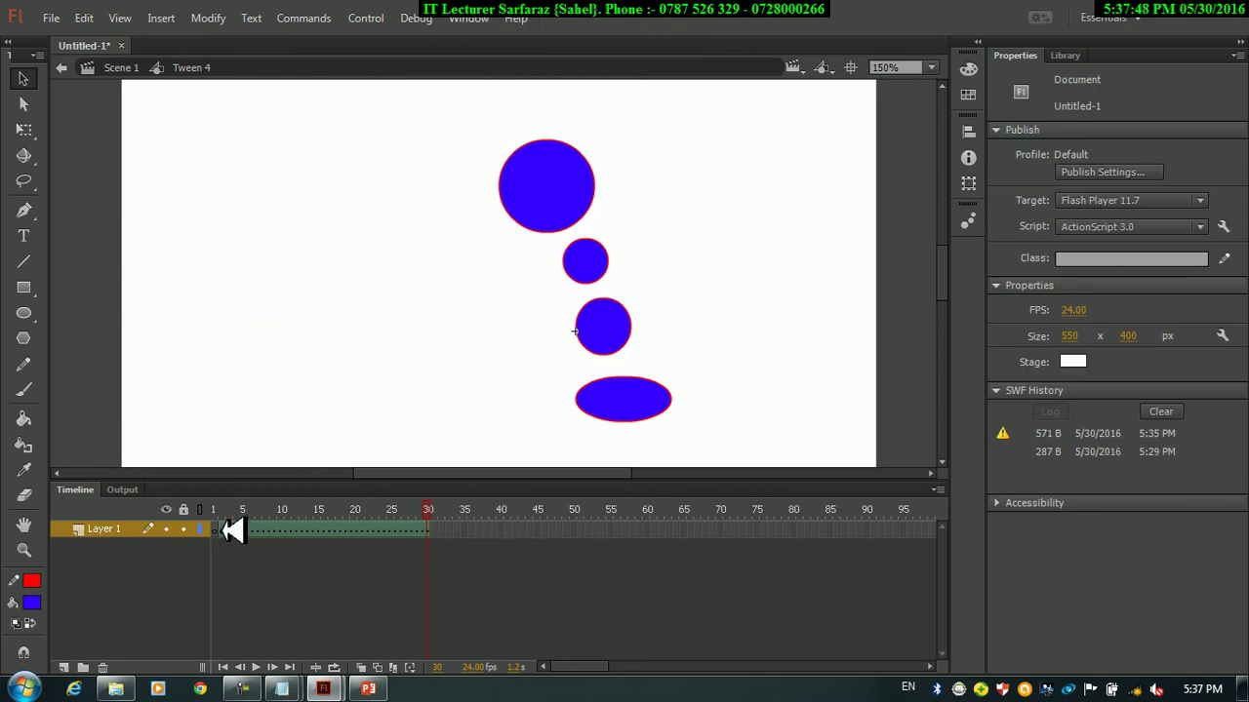
left_click_drag(262, 532, 429, 536)
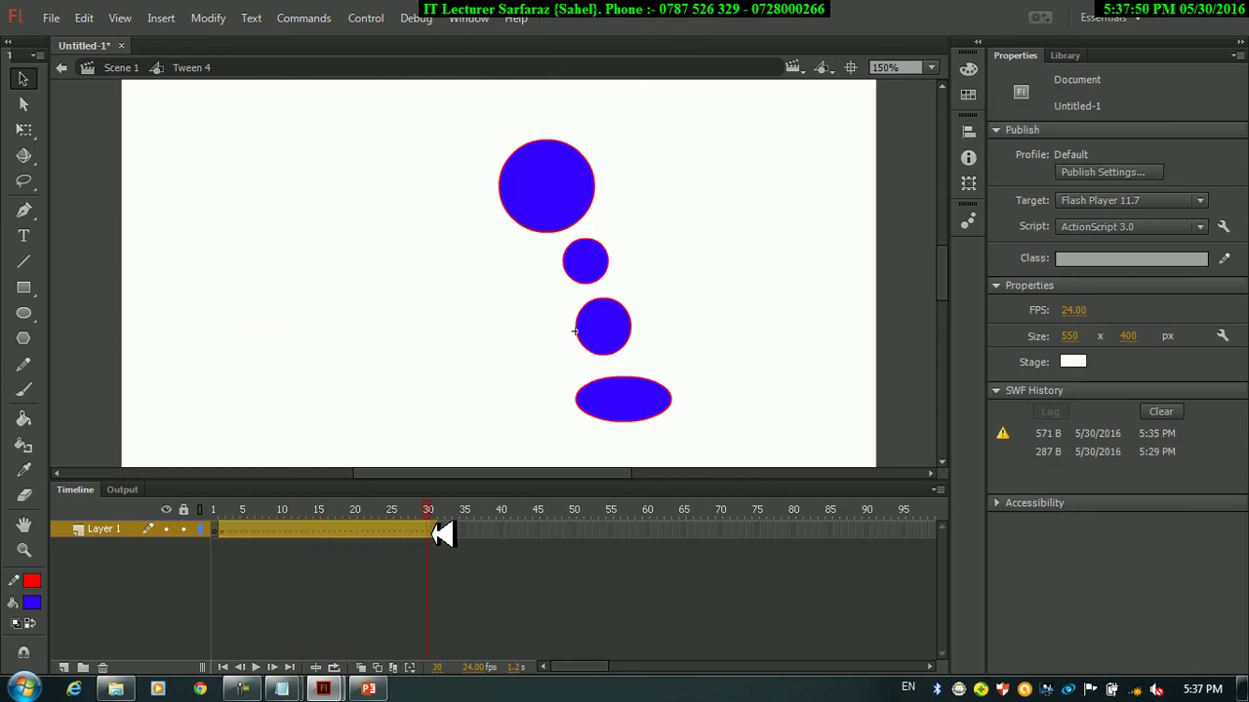
left_click(435, 533)
right_click(435, 532)
left_click(296, 332)
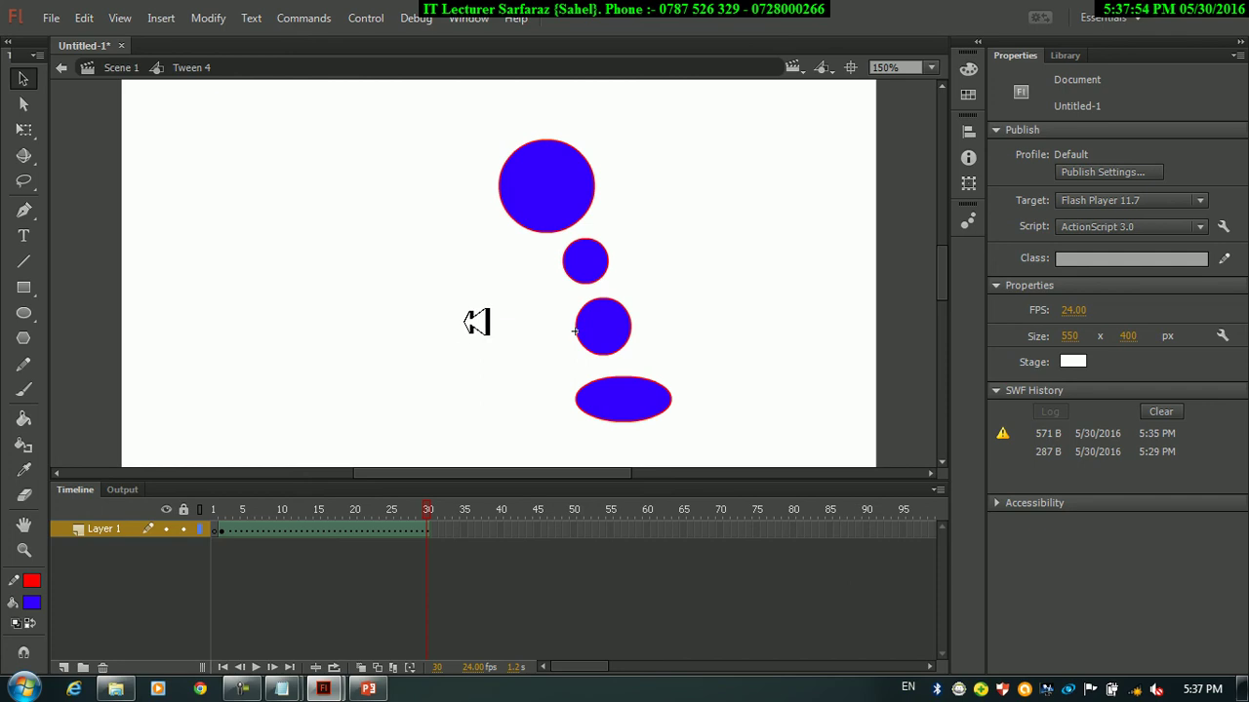
- Create a new 550 x 400 px ActionScript 3.0 document at 150% zoom and activate the Oval tool
key("ctrl+n")
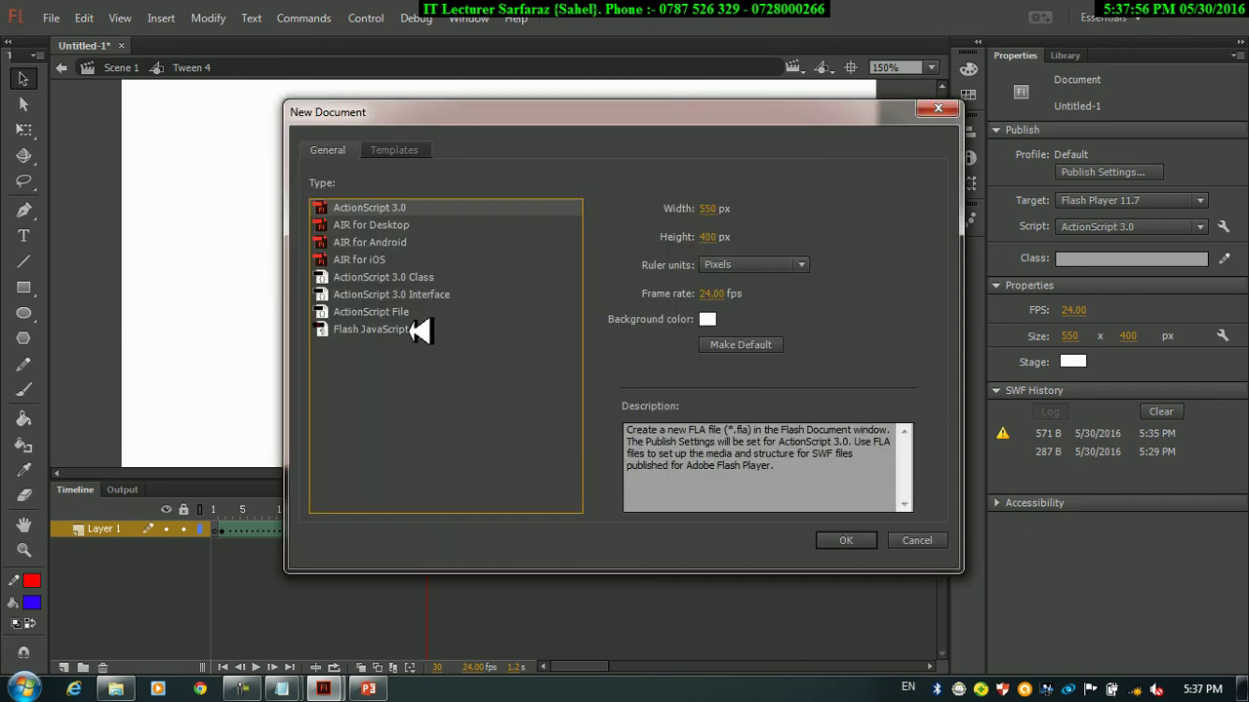
left_click(860, 558)
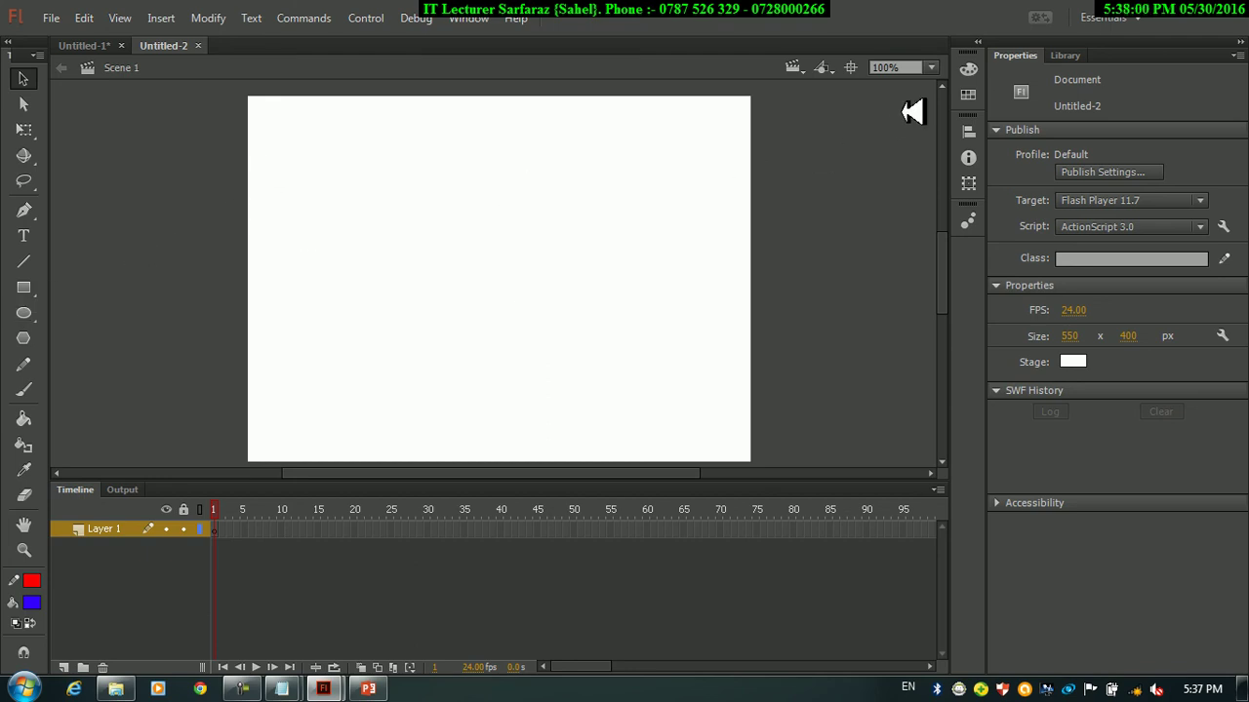
left_click(931, 67)
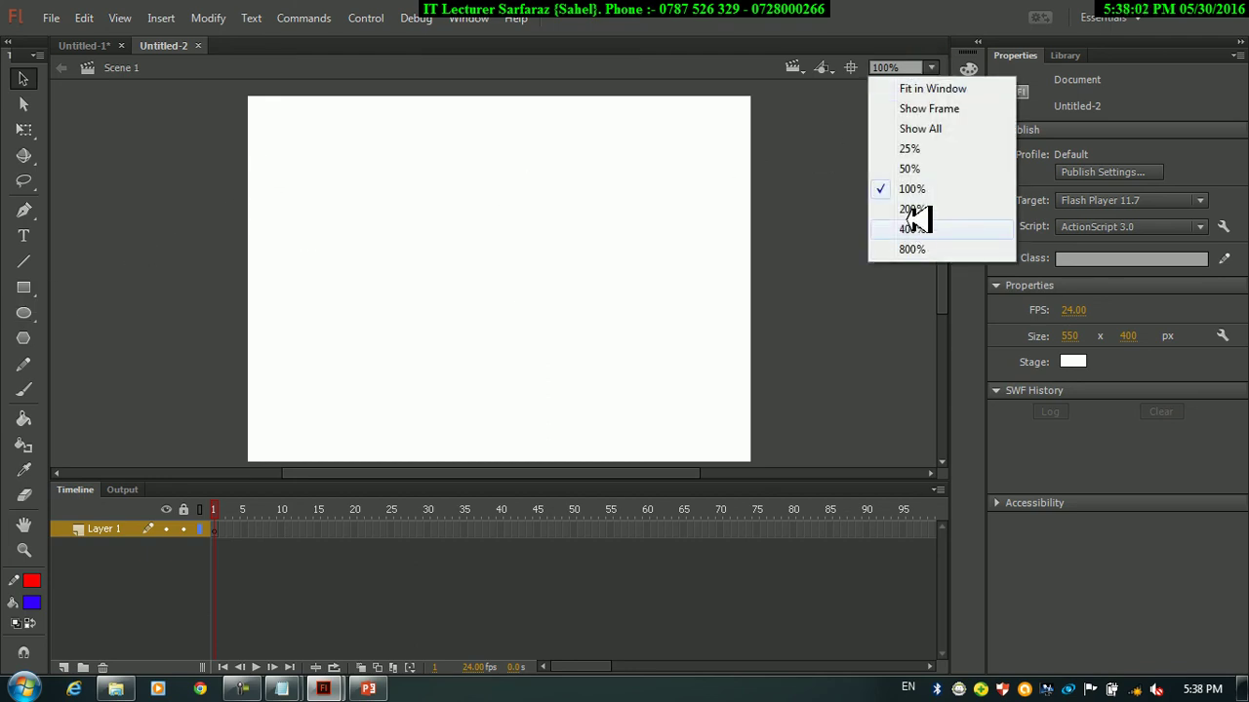
left_click(909, 64)
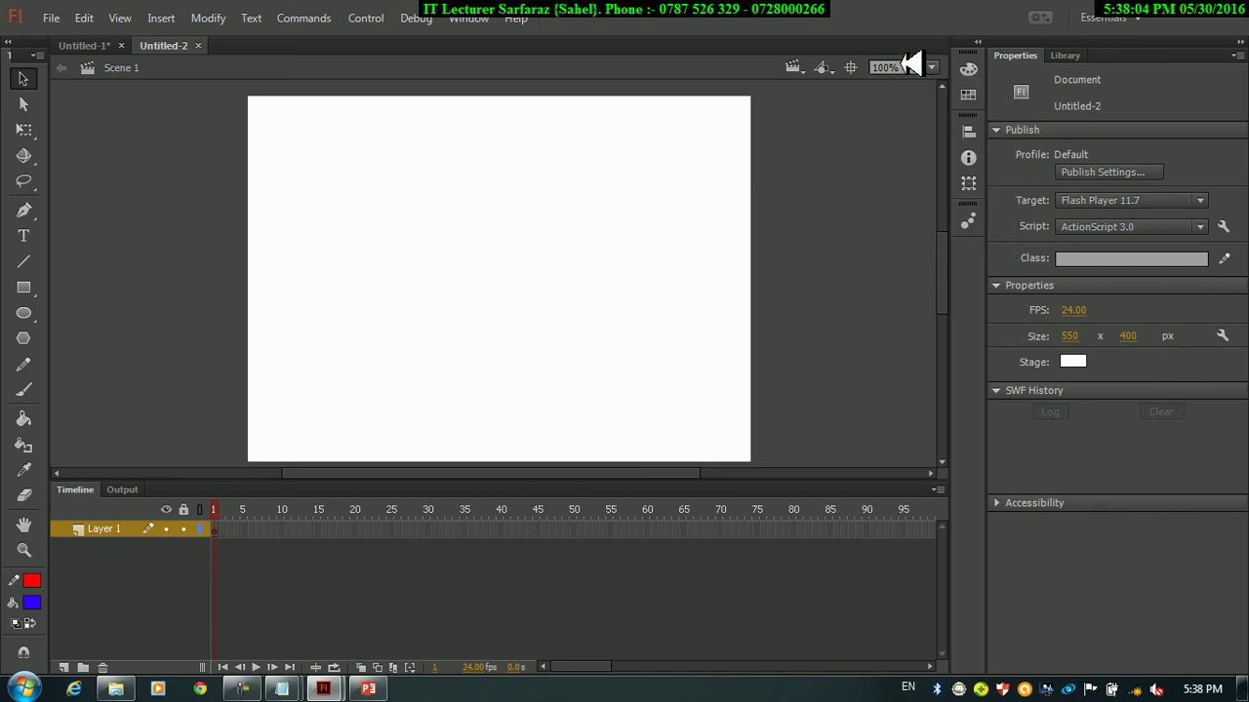
left_click(913, 65)
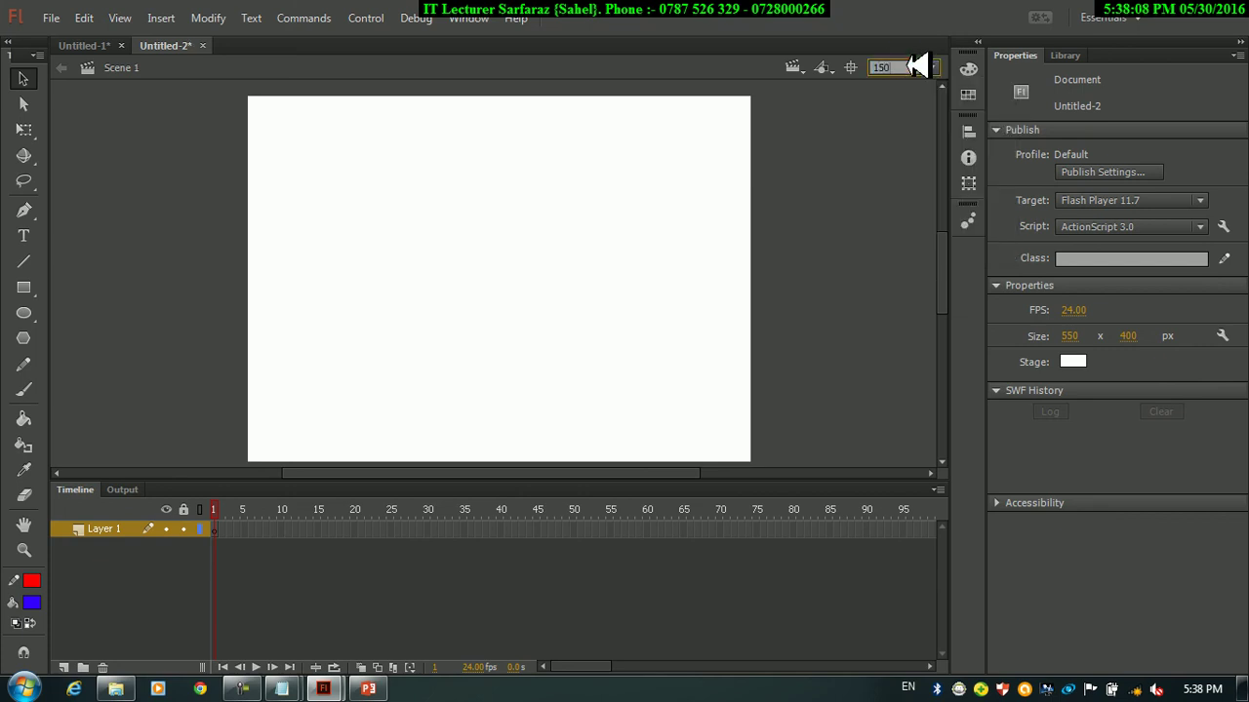
key("Return")
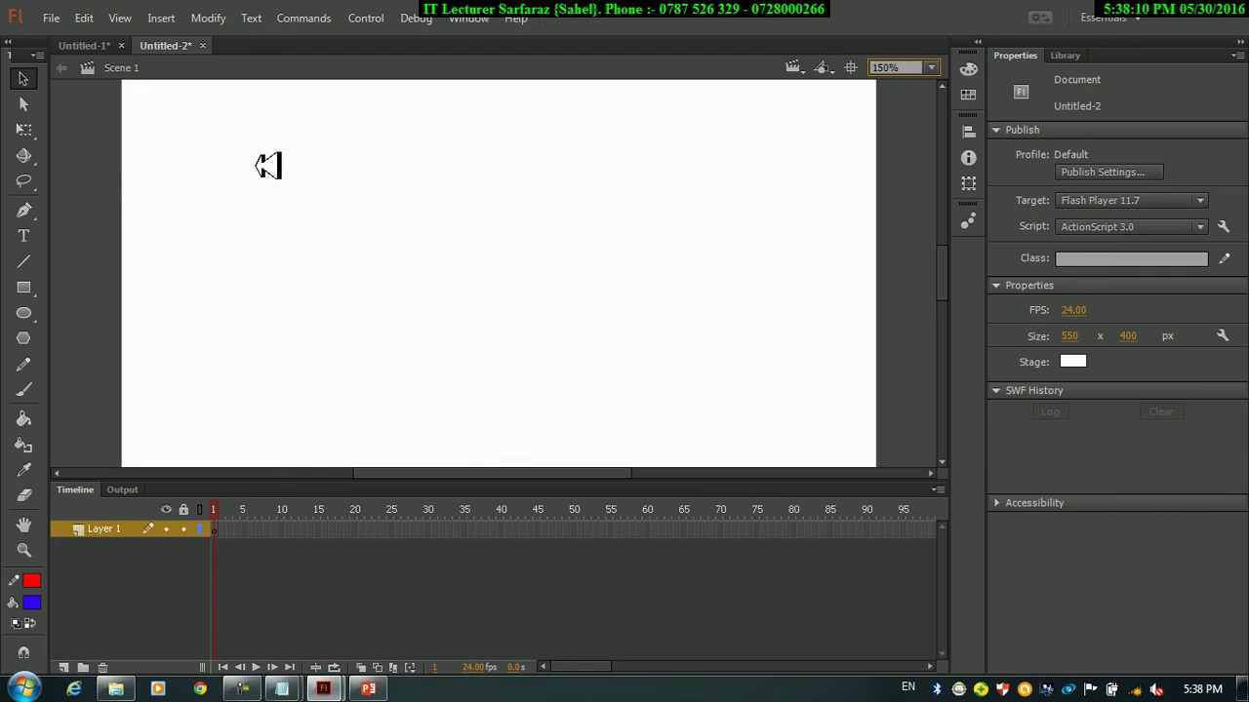
left_click(23, 312)
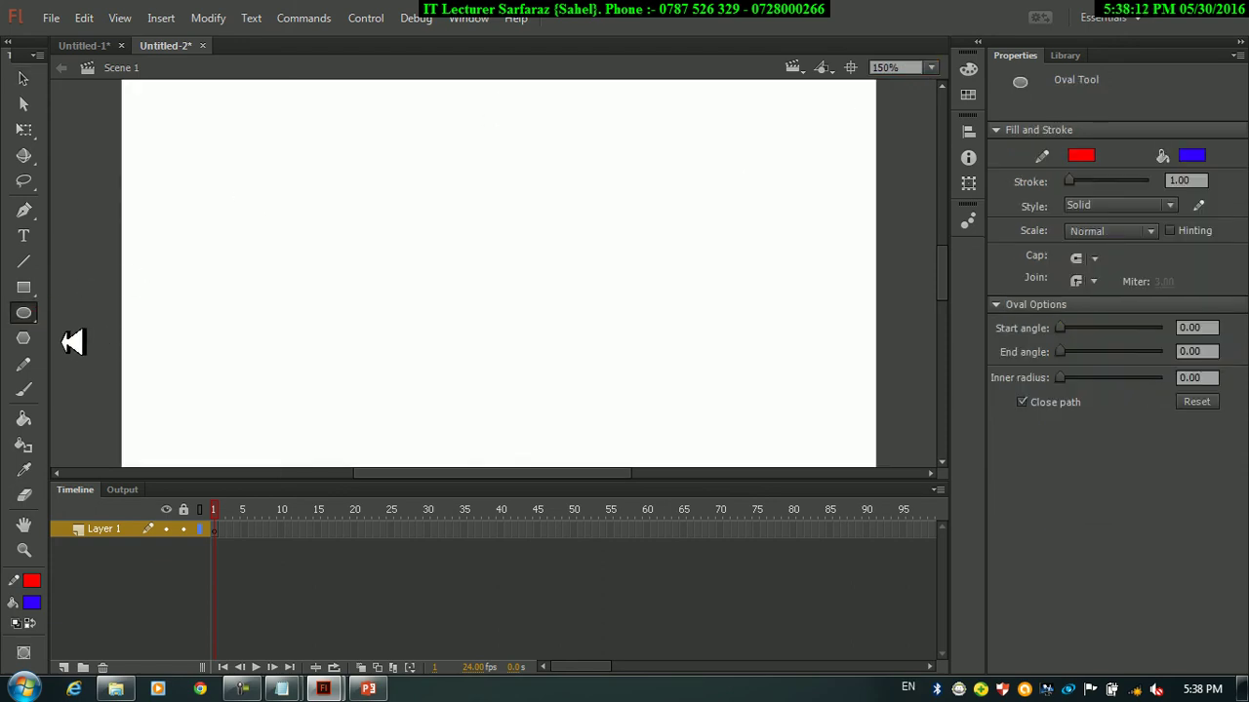
- Insert a keyframe at frame 2 and draw a column of four ovals, together about 105 x 231 px, near the stage's left edge
left_click_drag(151, 96, 227, 176)
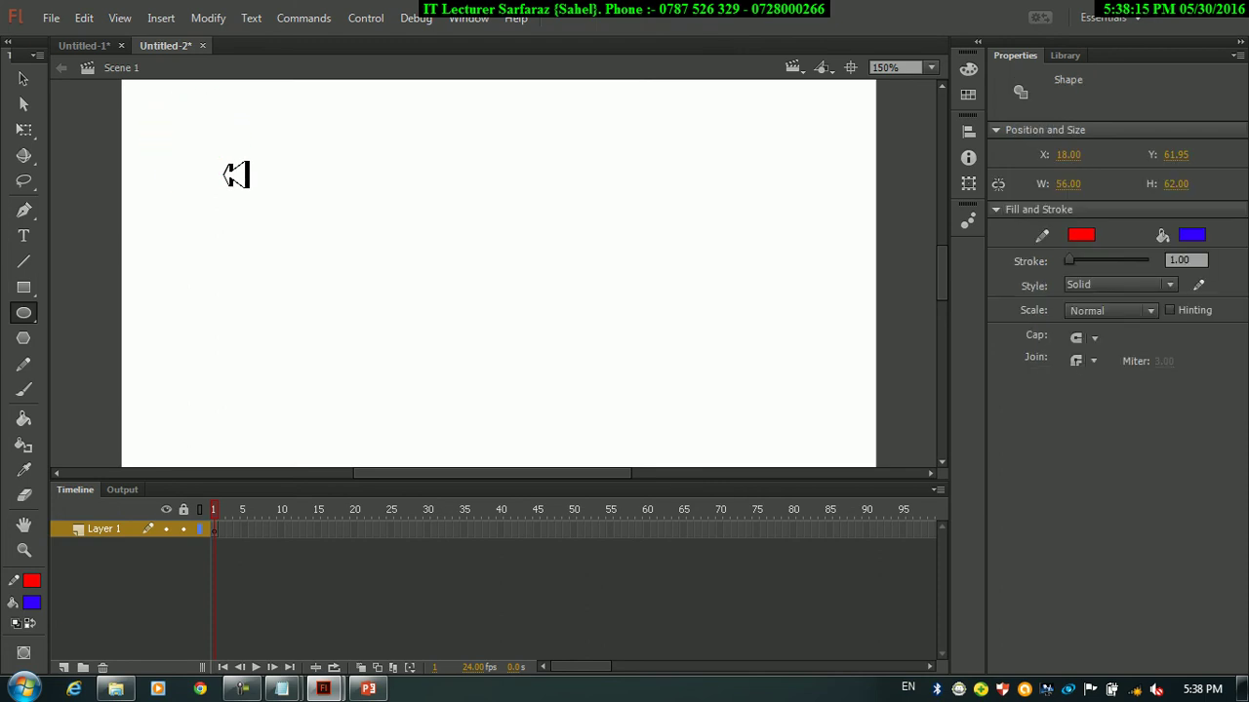
right_click(228, 530)
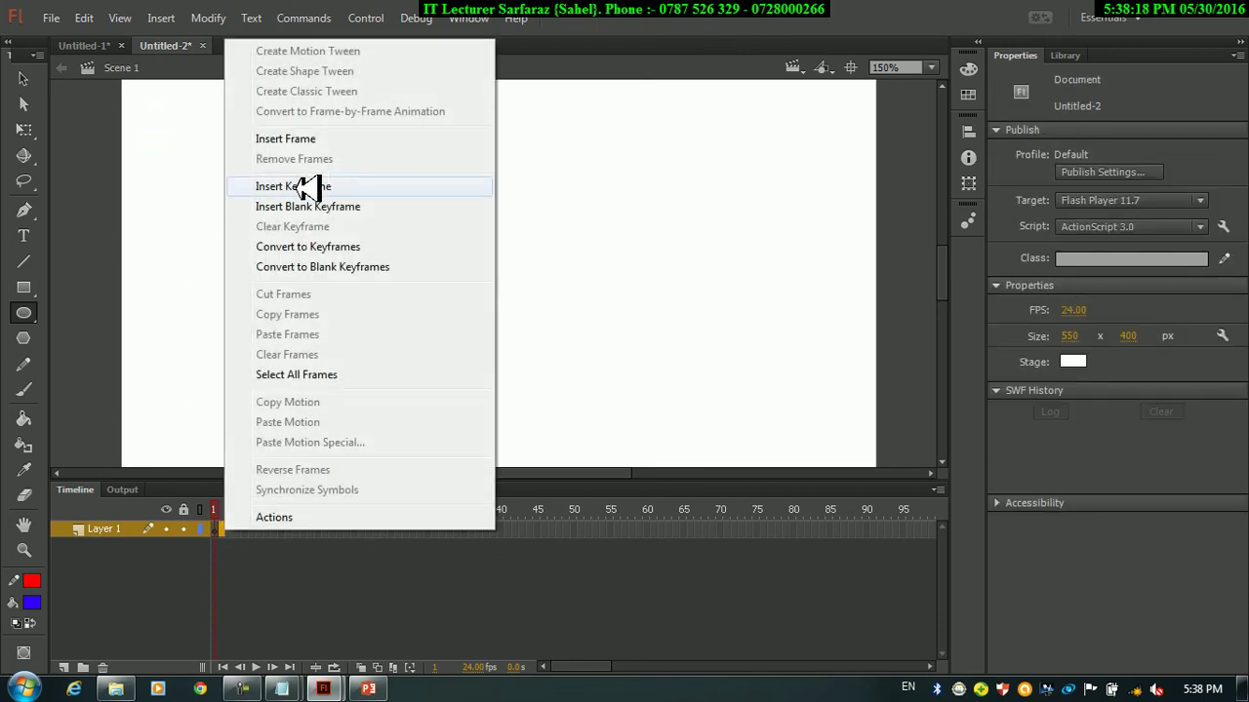
left_click(302, 187)
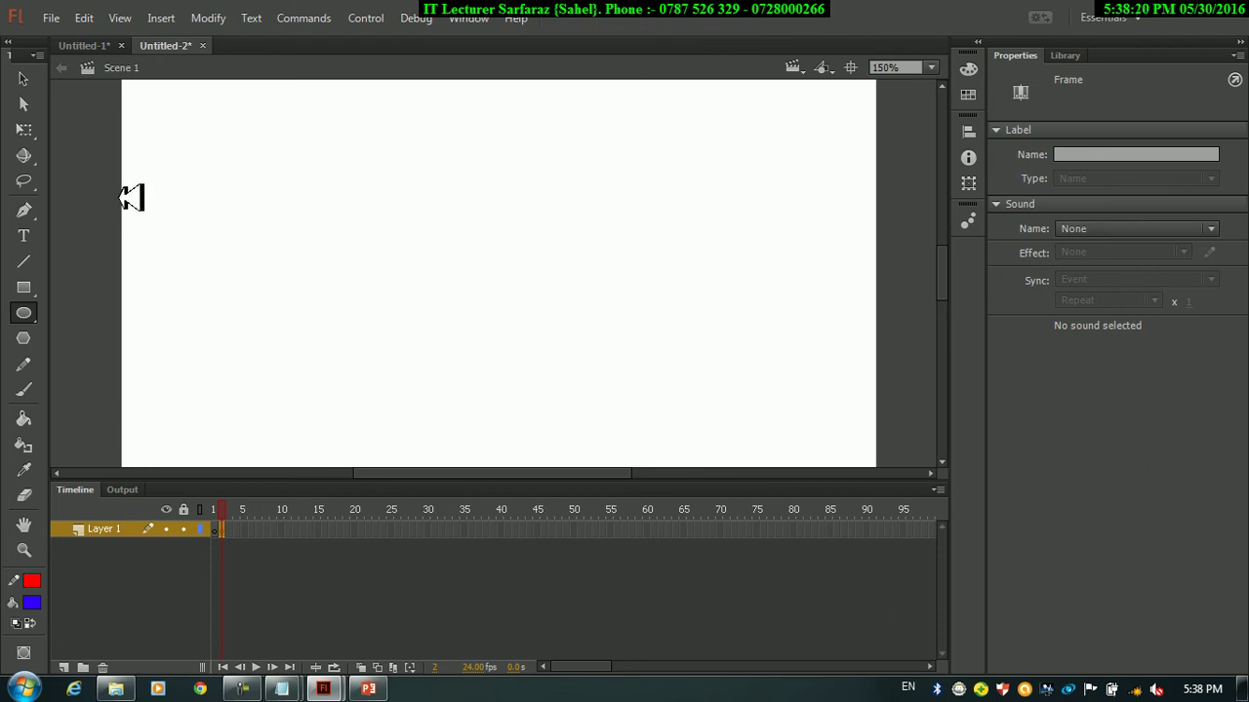
mouse_move(148, 98)
left_mouse_down()
mouse_move(256, 176)
mouse_move(292, 230)
left_mouse_up()
mouse_move(203, 251)
left_mouse_down()
mouse_move(284, 311)
mouse_move(266, 414)
left_mouse_up()
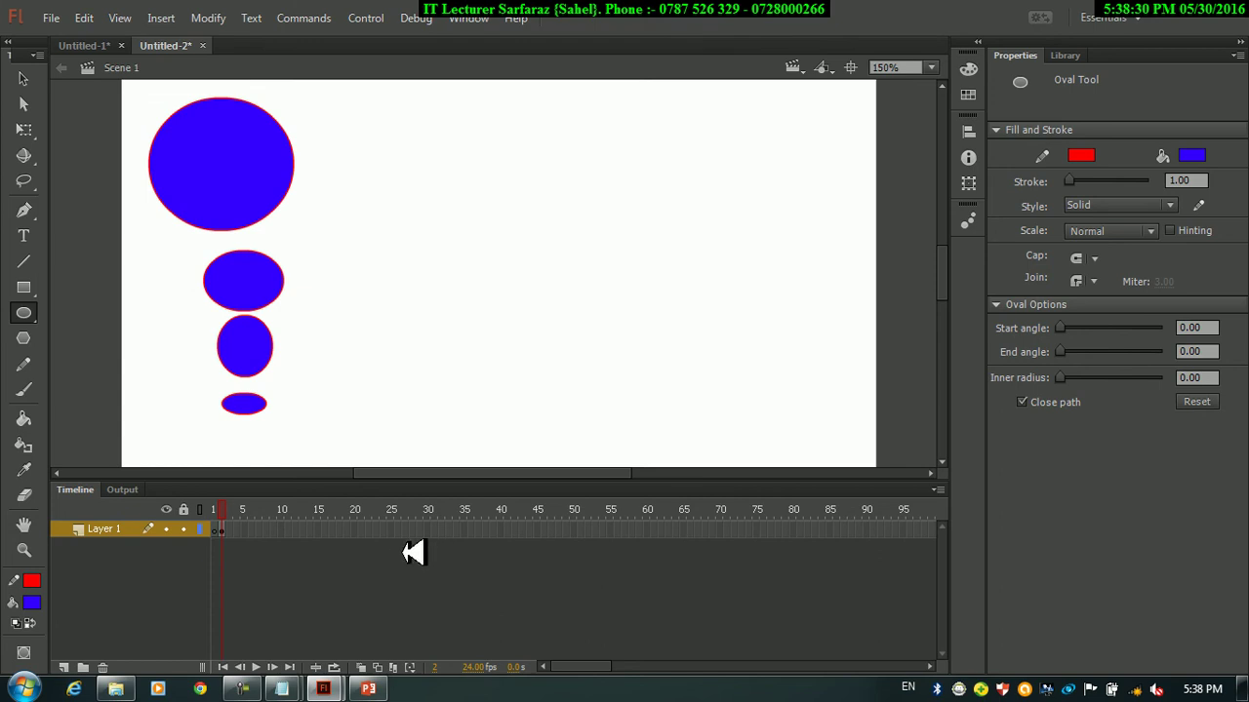
- Insert a keyframe at frame 24 and move the four ovals together rightward to about X 121, Y 77
left_click(383, 529)
right_click(383, 529)
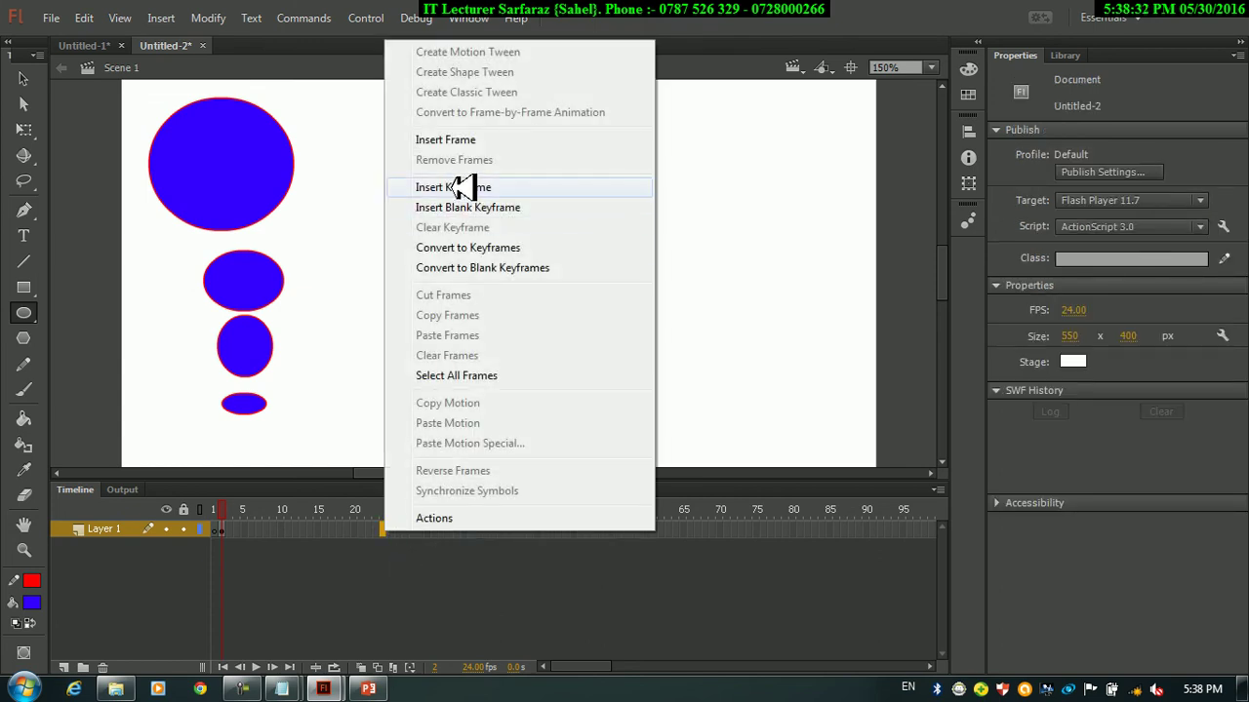
left_click(460, 187)
left_click(25, 79)
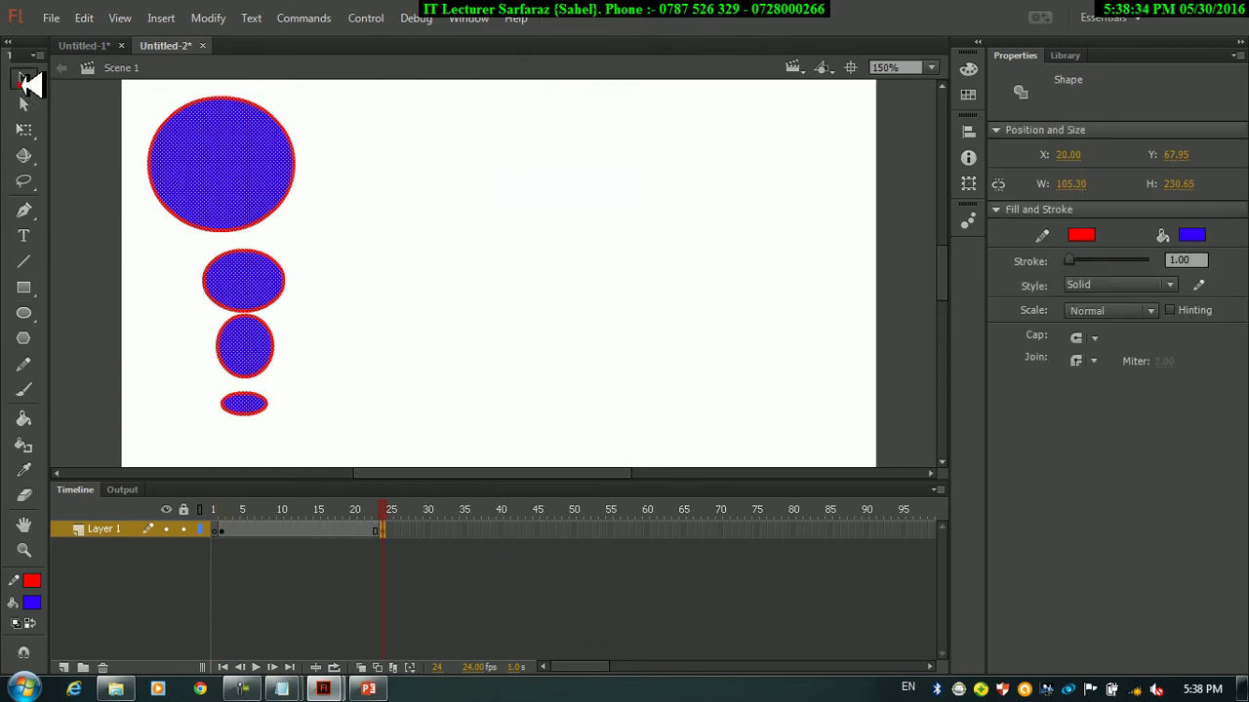
left_click_drag(127, 91, 312, 422)
left_click_drag(225, 186, 363, 199)
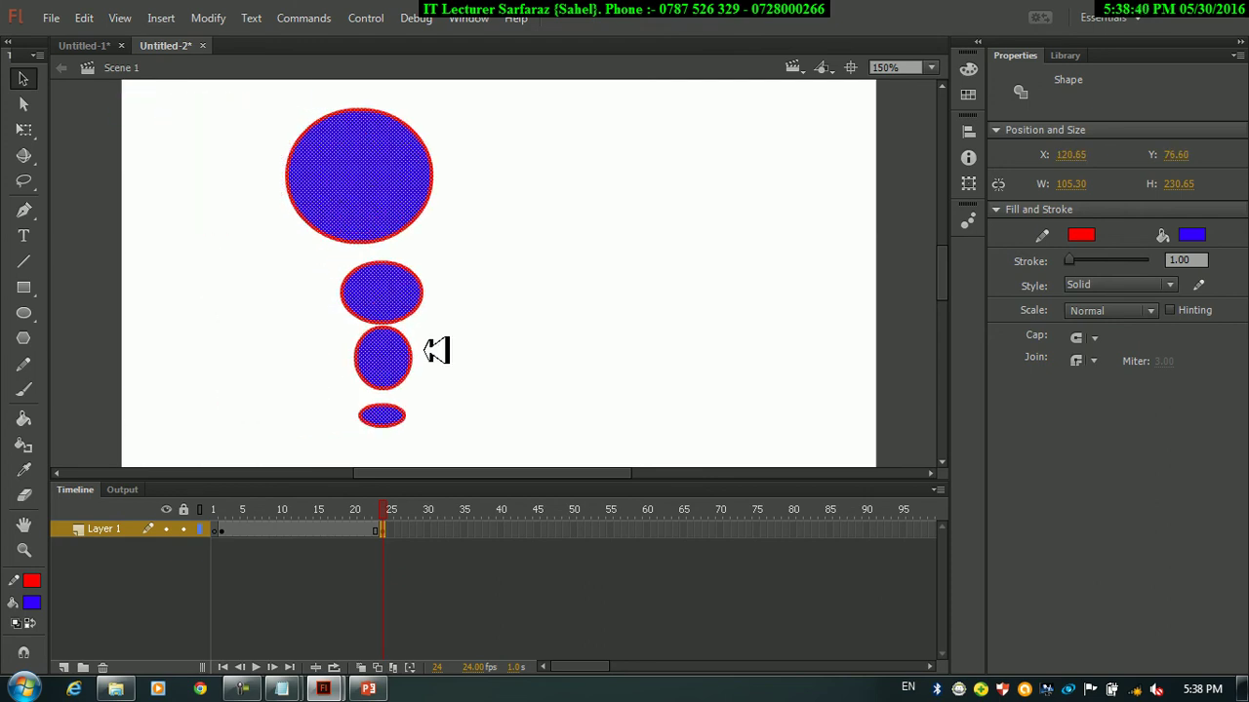
- Insert a keyframe at frame 35 and move the four ovals together to about X 301, Y 99
right_click(464, 528)
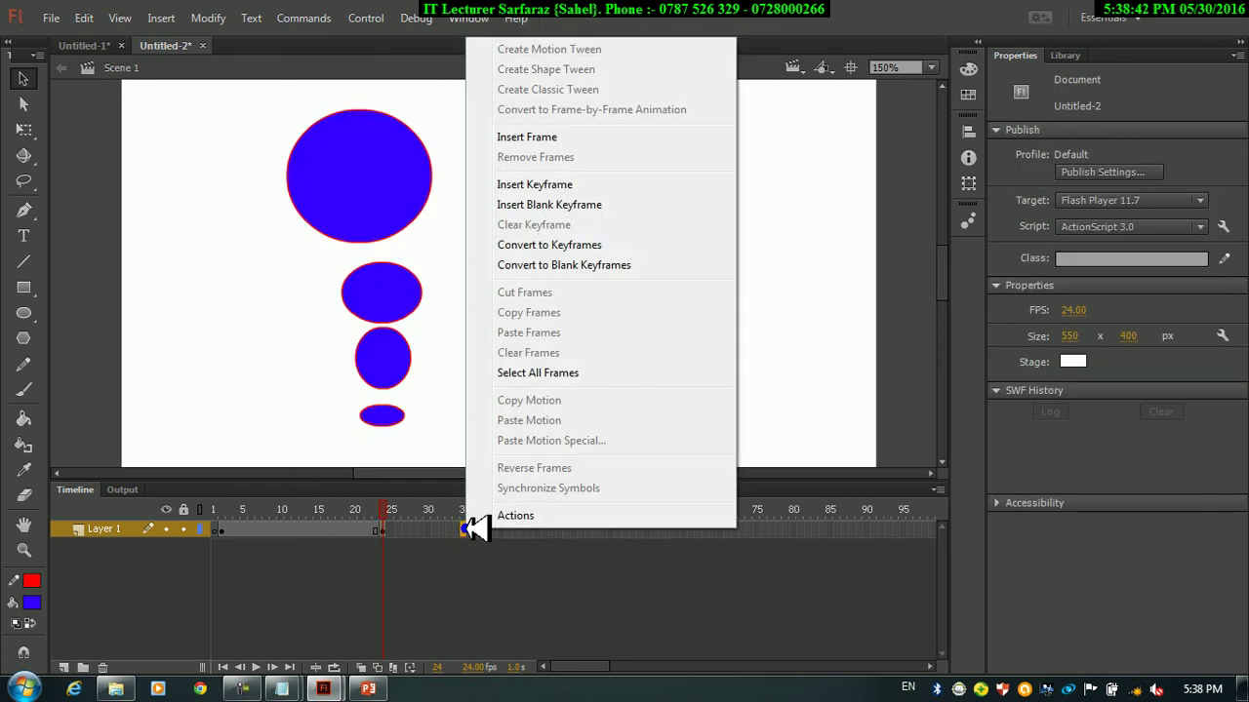
left_click(540, 186)
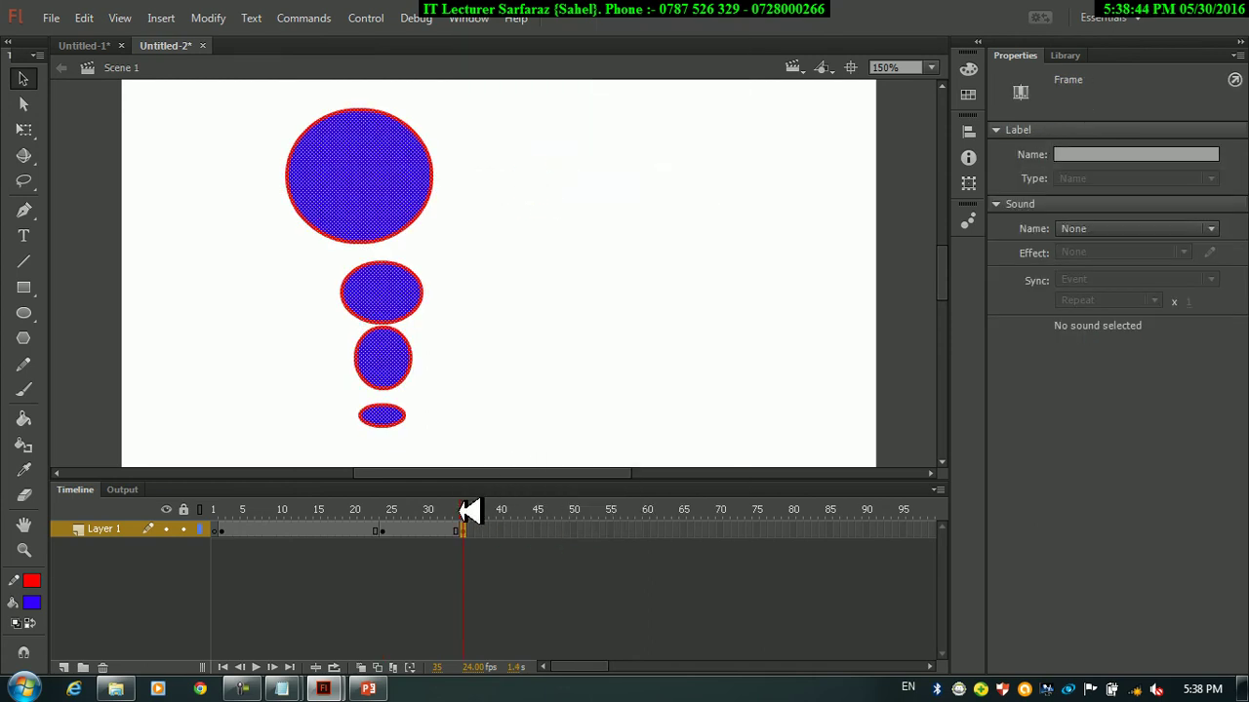
left_click_drag(342, 178, 590, 210)
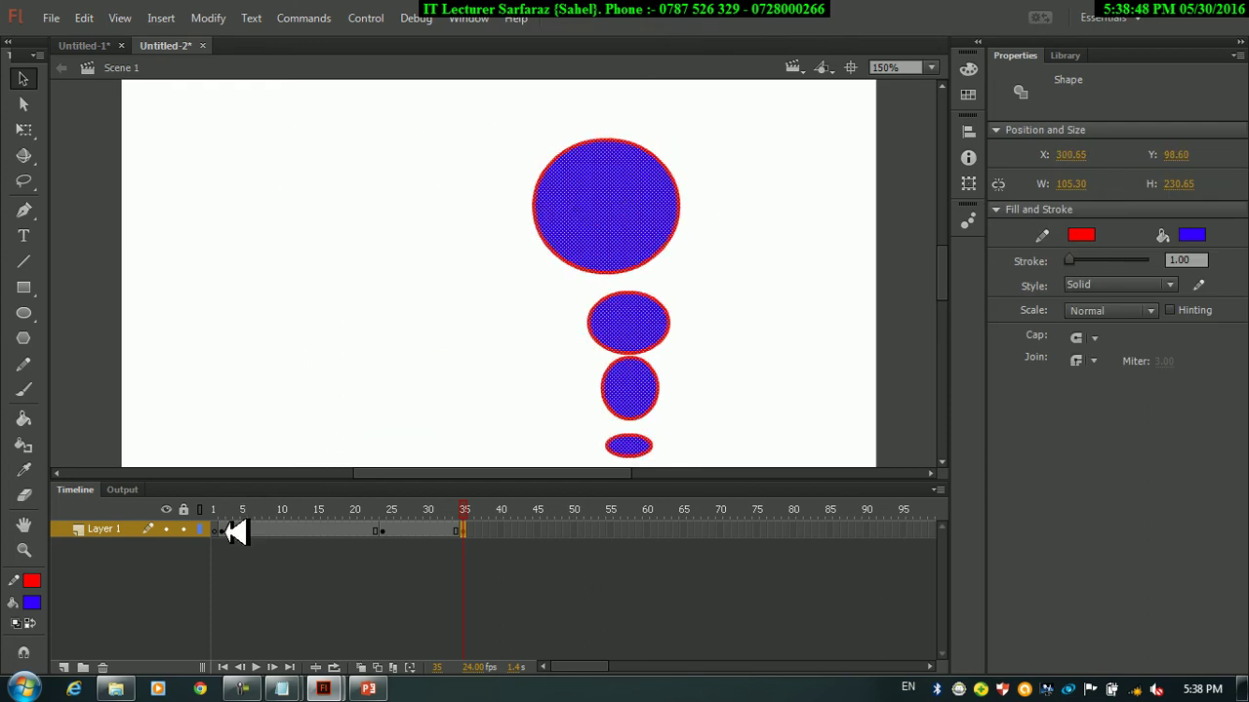
- Create shape tweens on Layer 1 starting from the keyframes at frames 2, 24 and 35
right_click(225, 530)
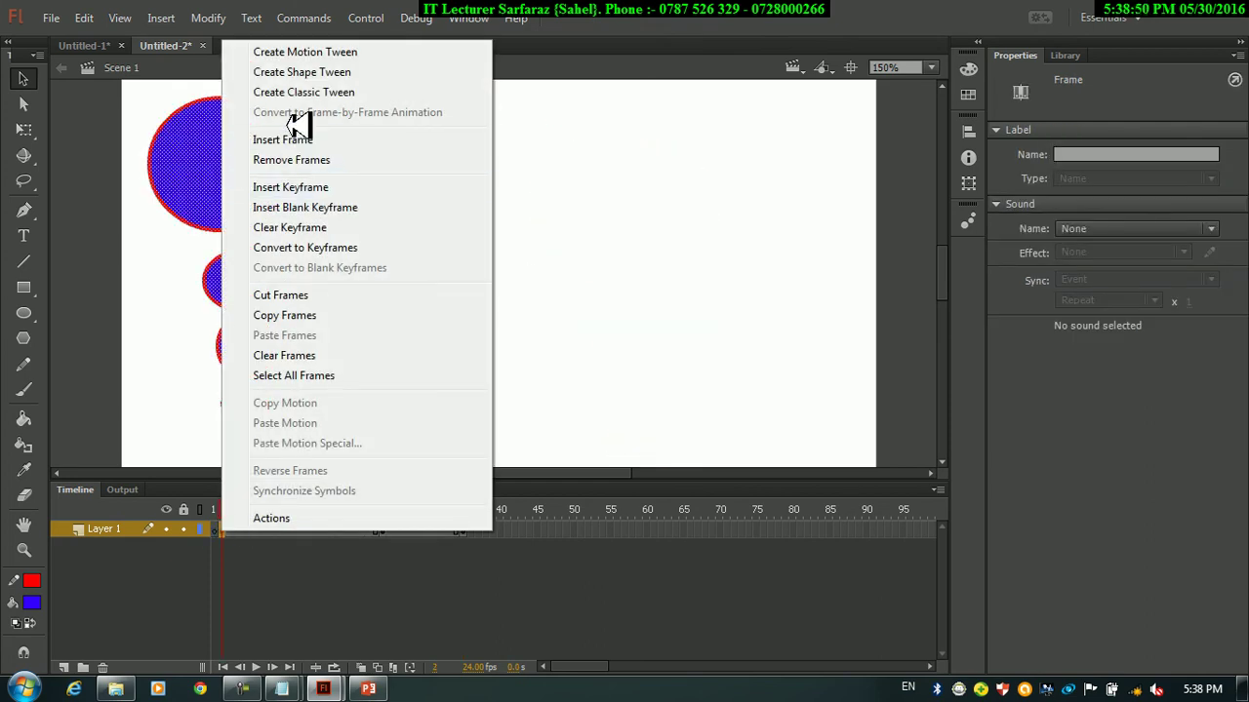
left_click(288, 73)
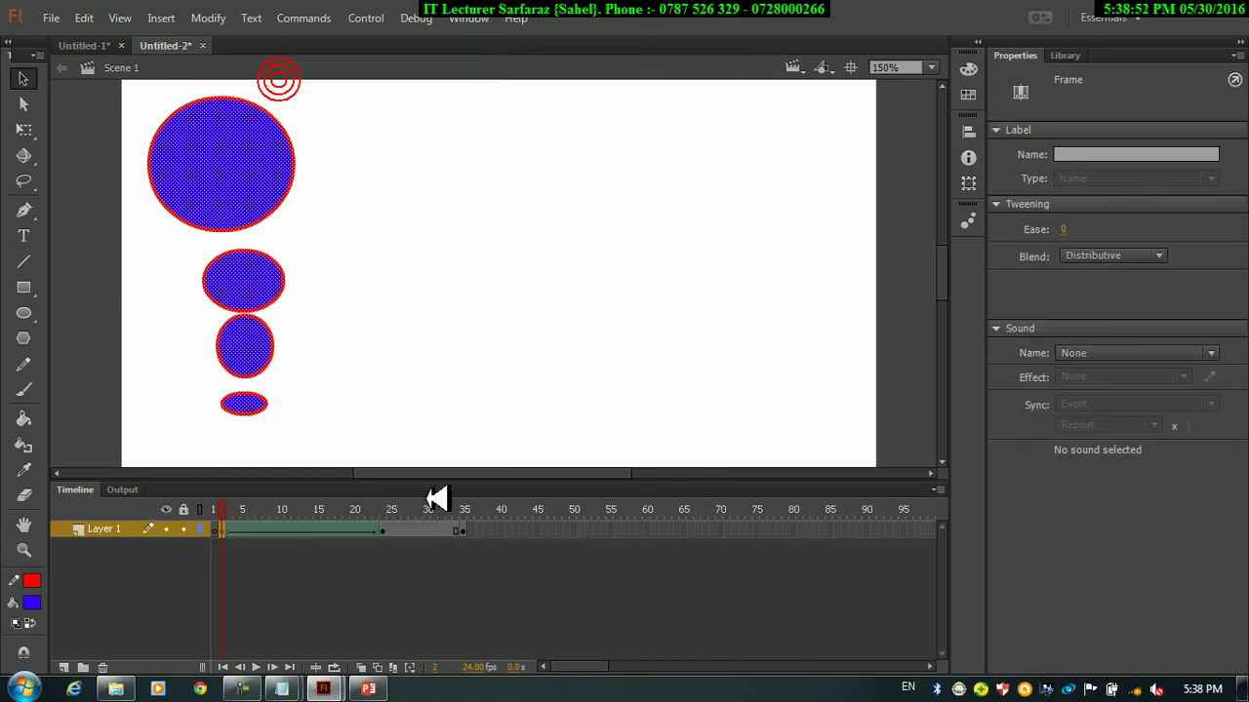
right_click(394, 533)
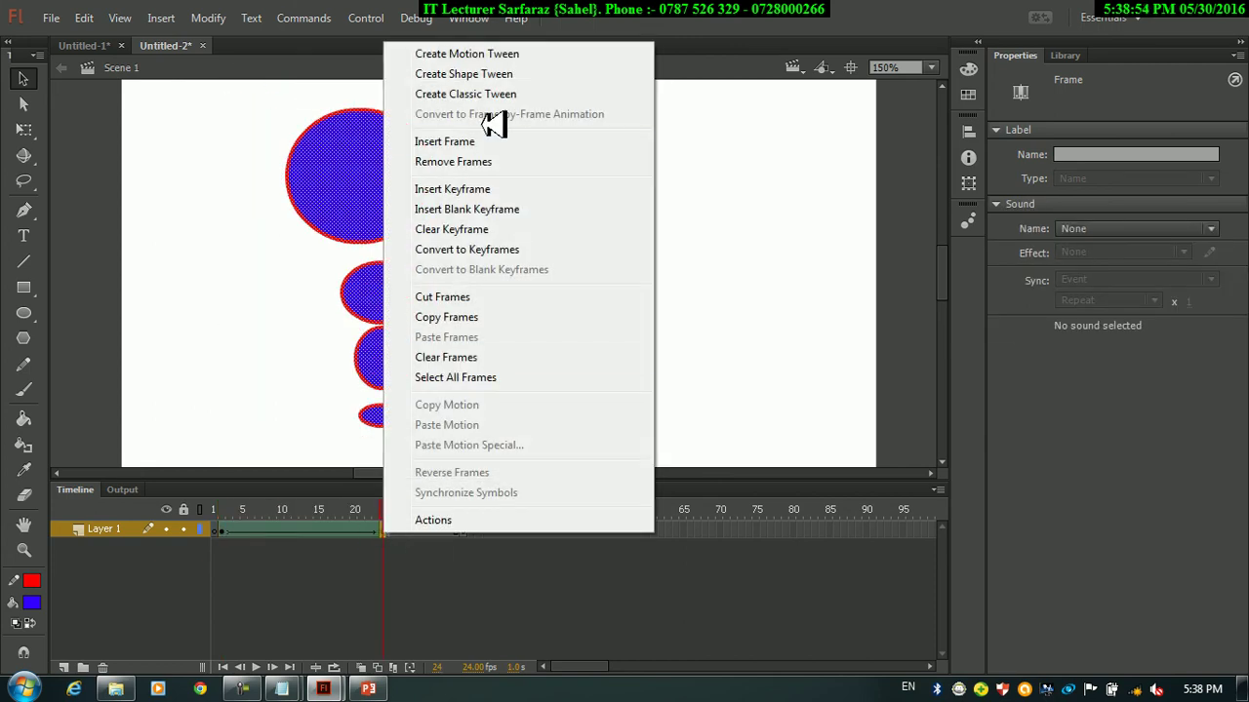
left_click(434, 74)
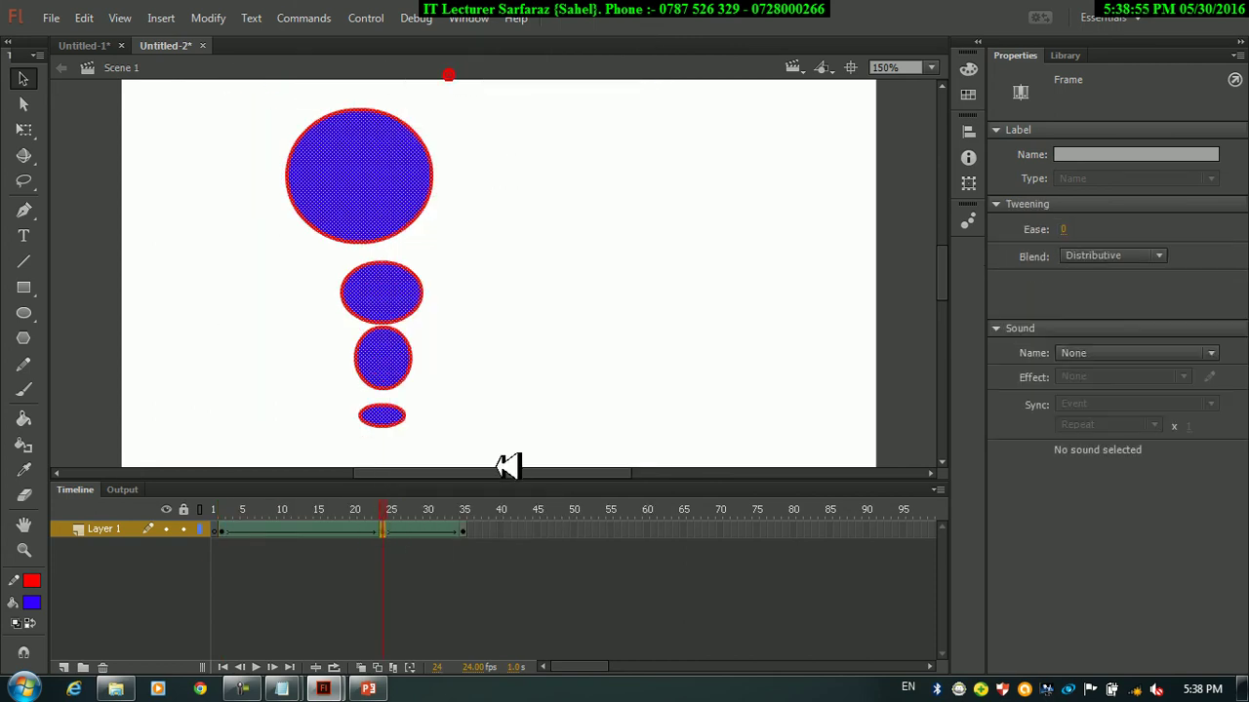
left_click(465, 531)
right_click(465, 532)
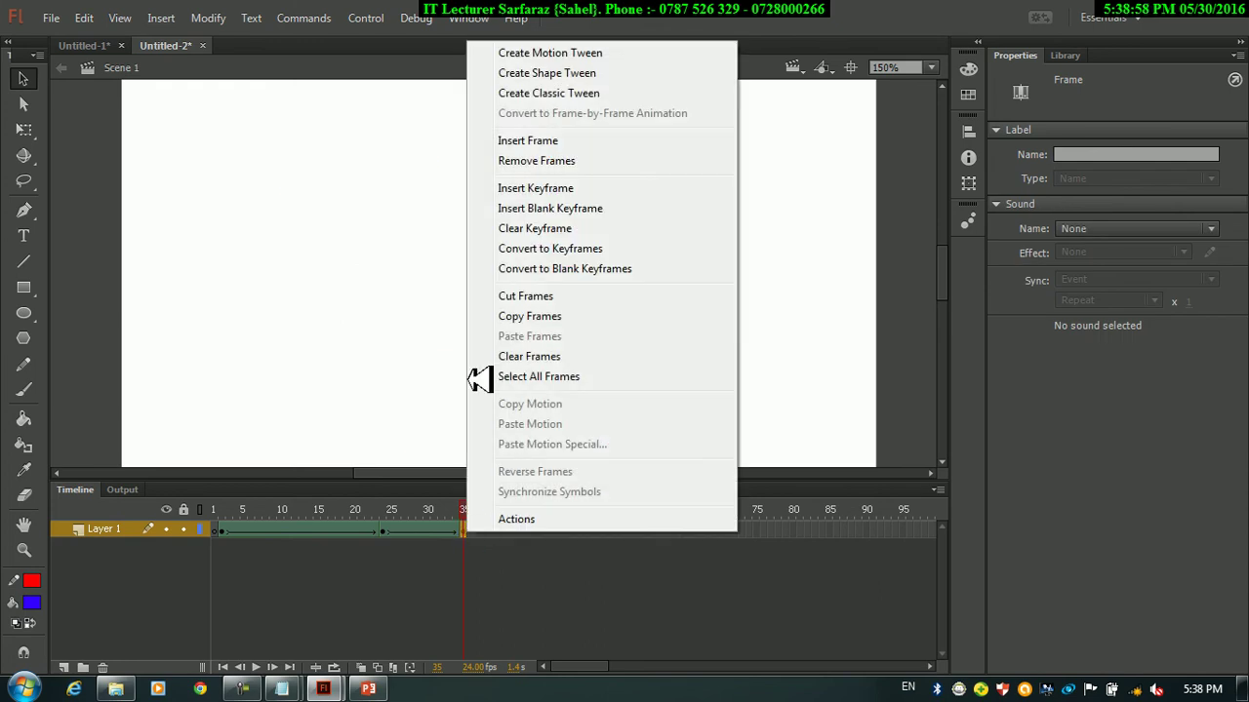
left_click(526, 74)
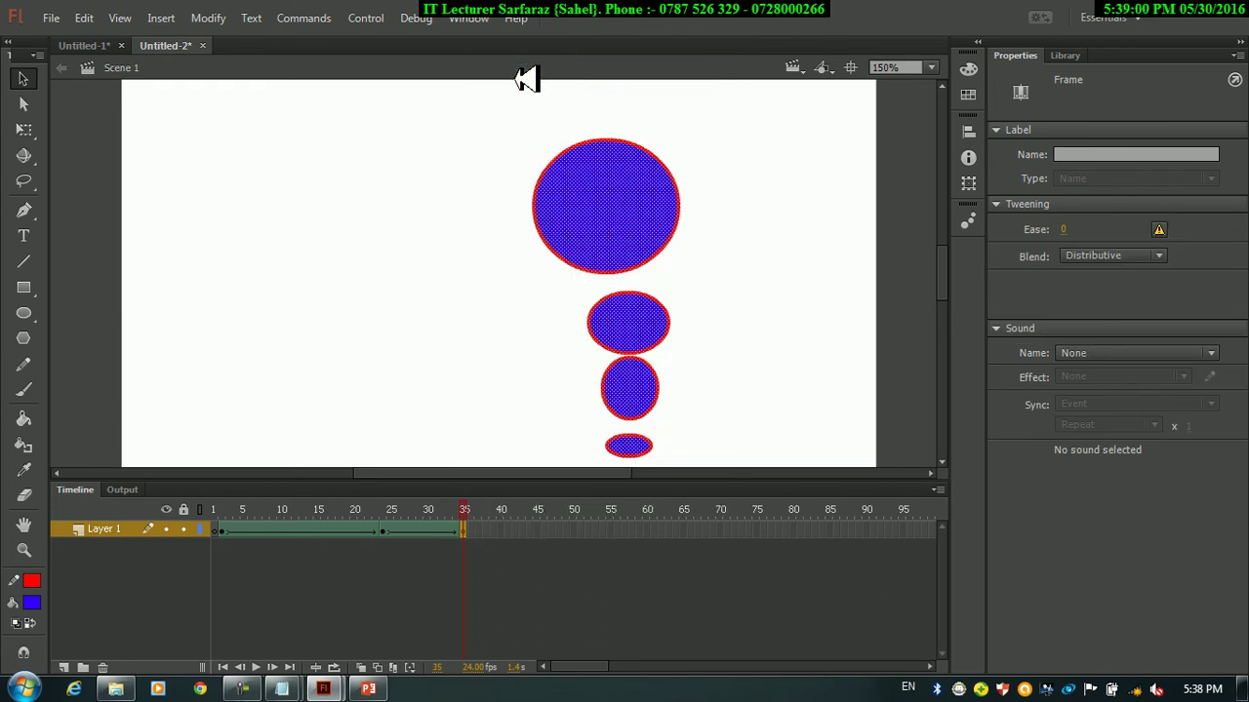
- Play the timeline and test the movie in a preview window
key("Return")
key("ctrl+Return")
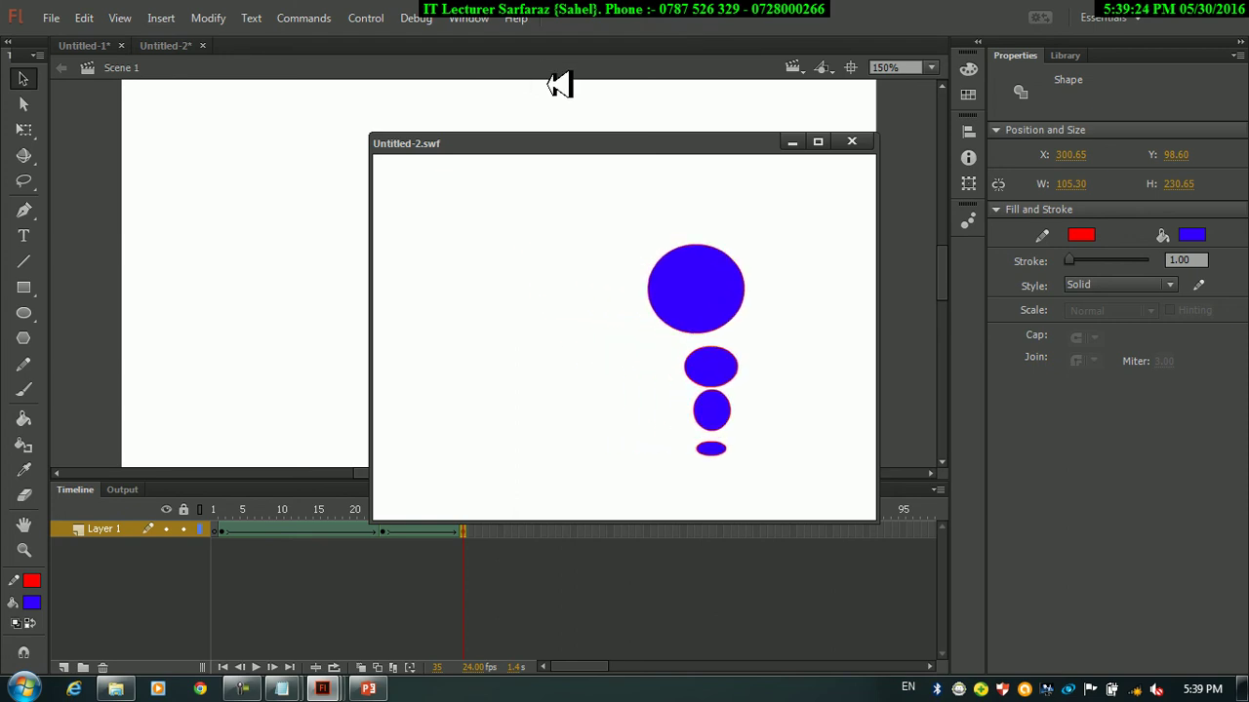
key("ctrl+w")
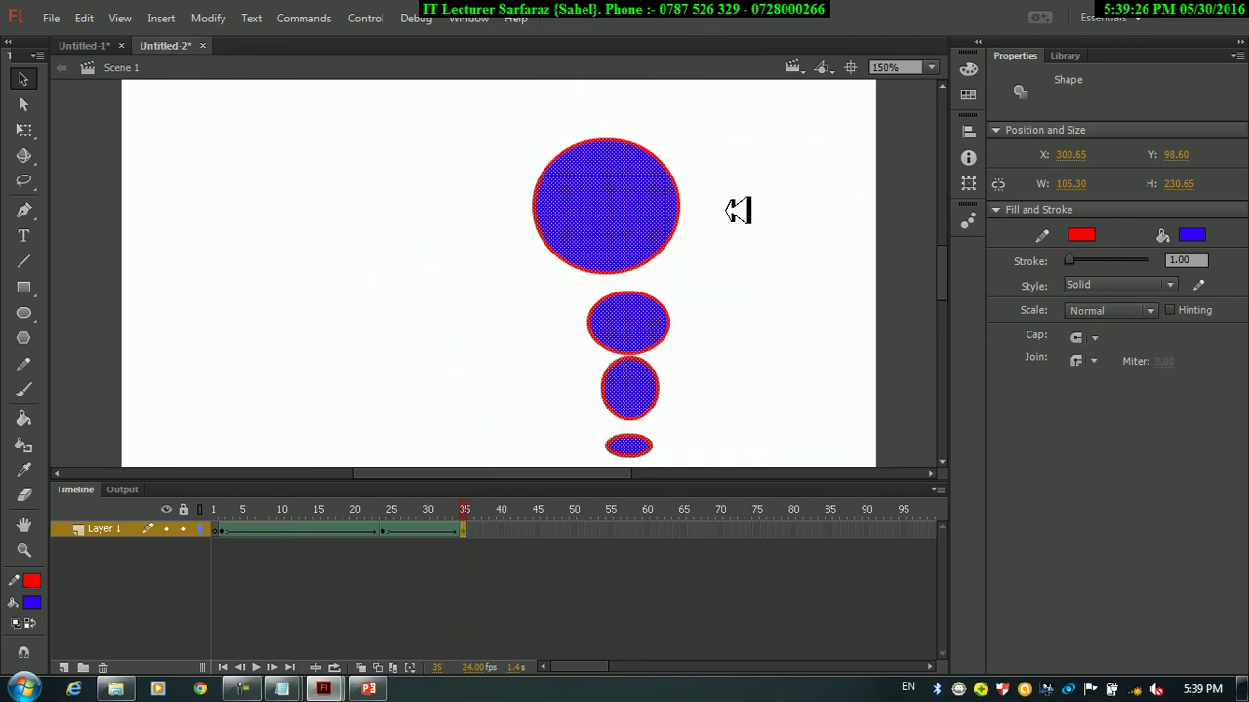
- Replace the ovals at frame 35 with a rectangle about 326 x 197 px
key("Delete")
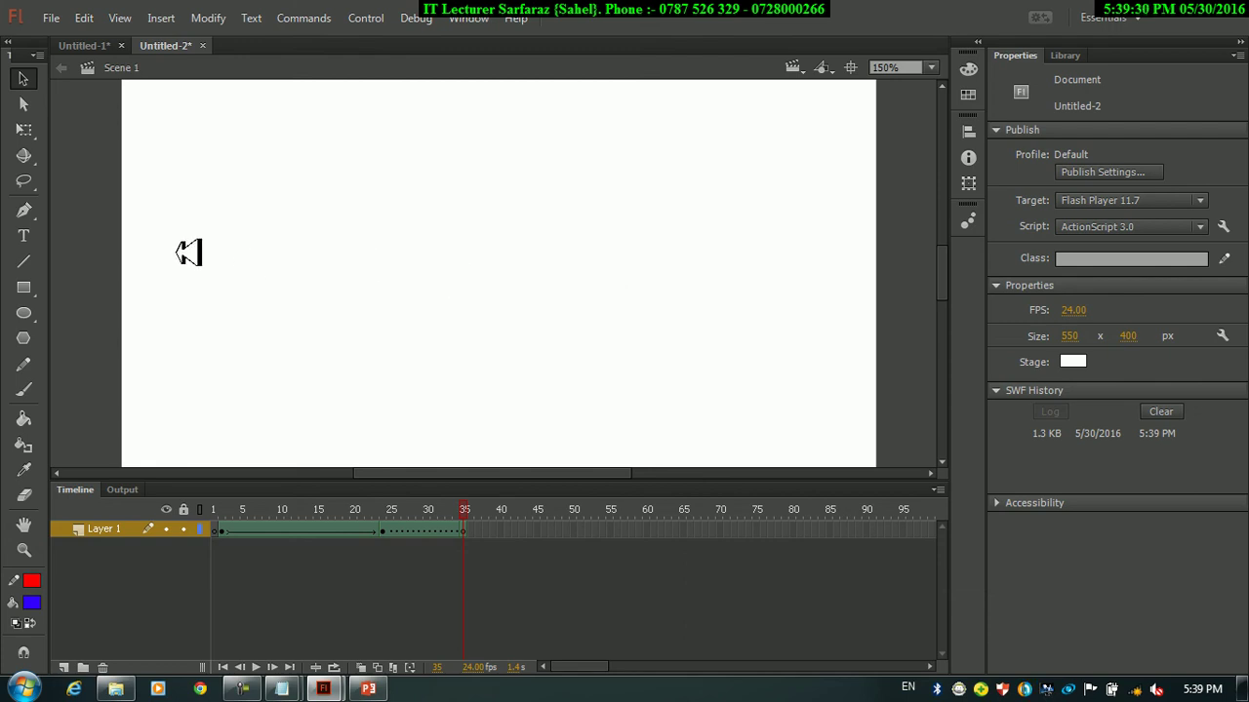
left_click(26, 288)
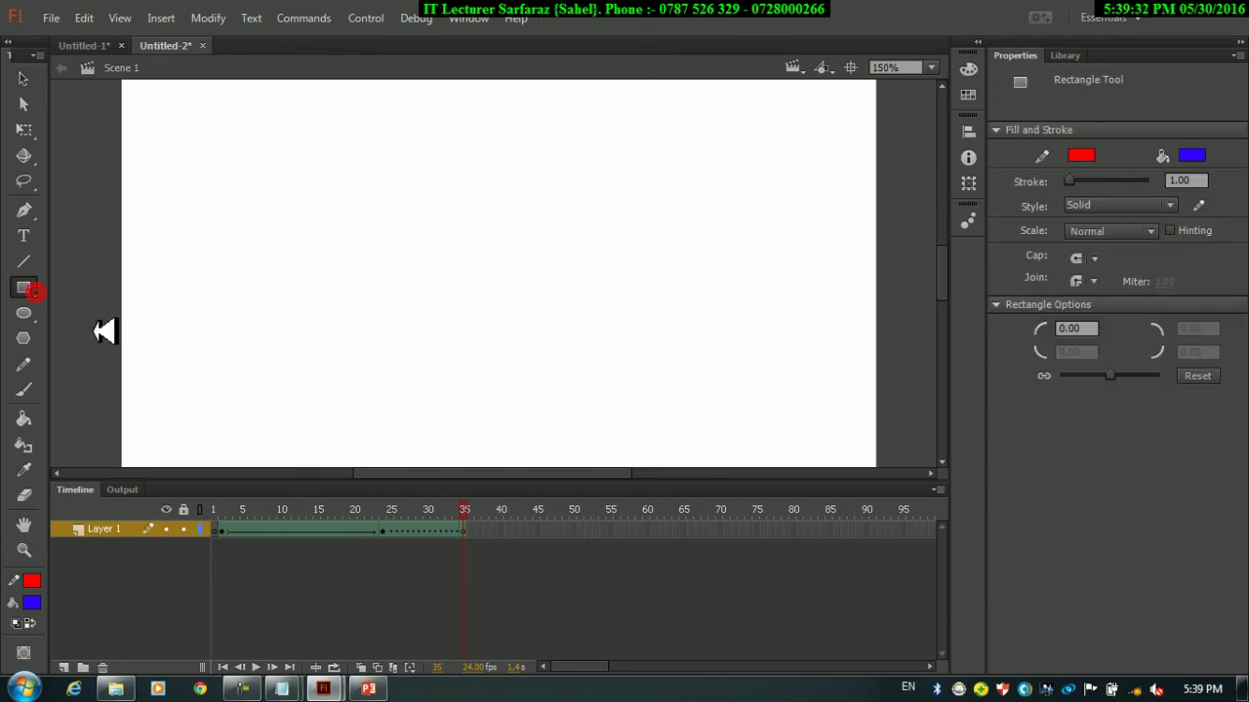
mouse_move(180, 134)
left_mouse_down()
mouse_move(426, 334)
mouse_move(629, 406)
left_mouse_up()
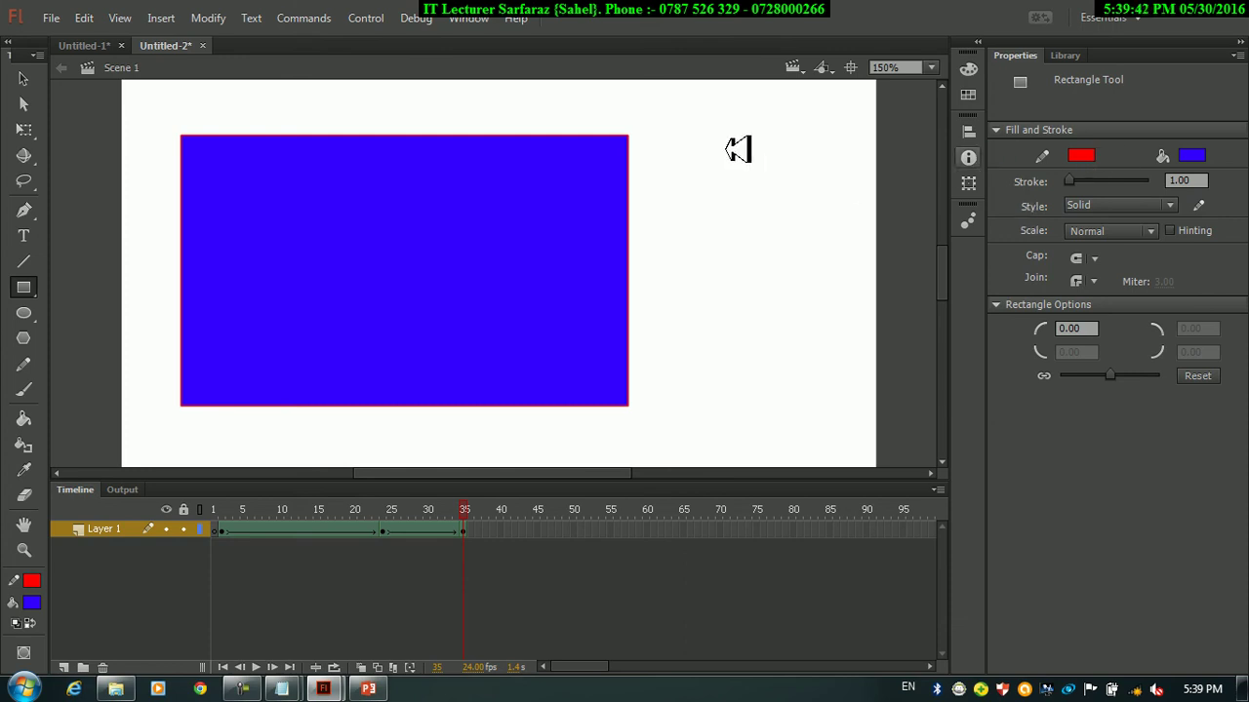
- Set the Rectangle tool's stroke to the green radial gradient and its fill to crimson red
left_click_drag(622, 113, 643, 417)
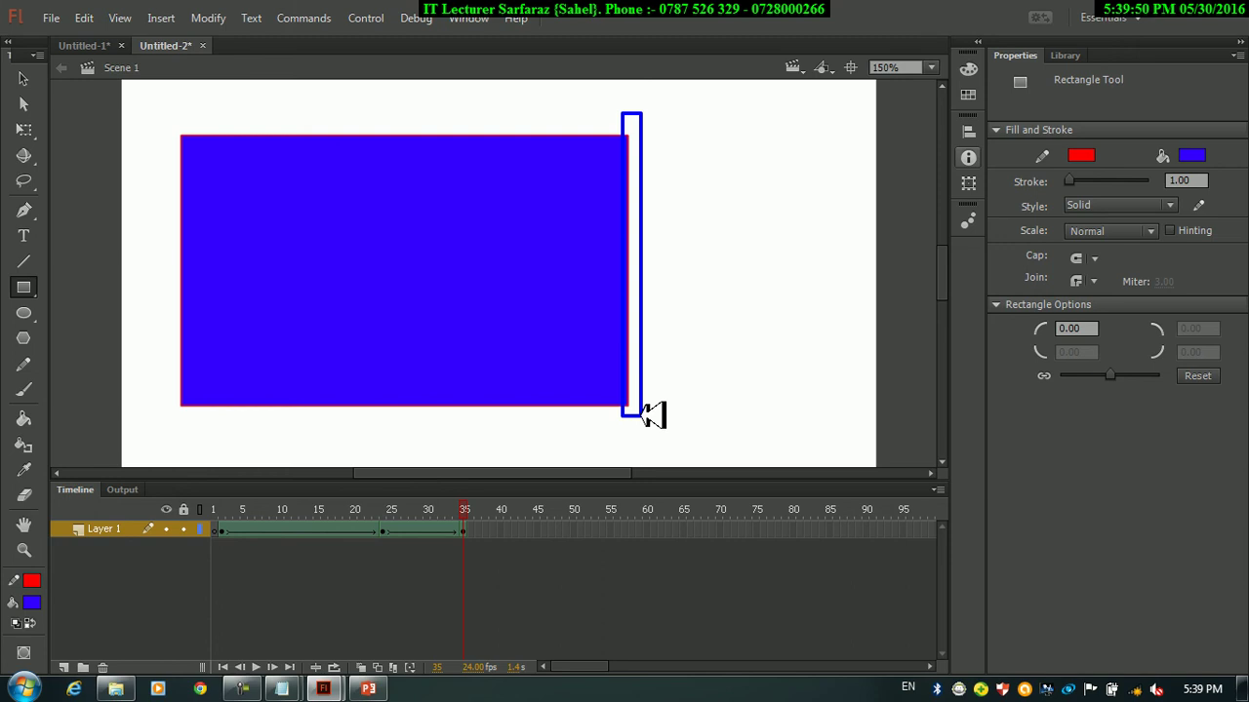
left_click_drag(651, 415, 966, 299)
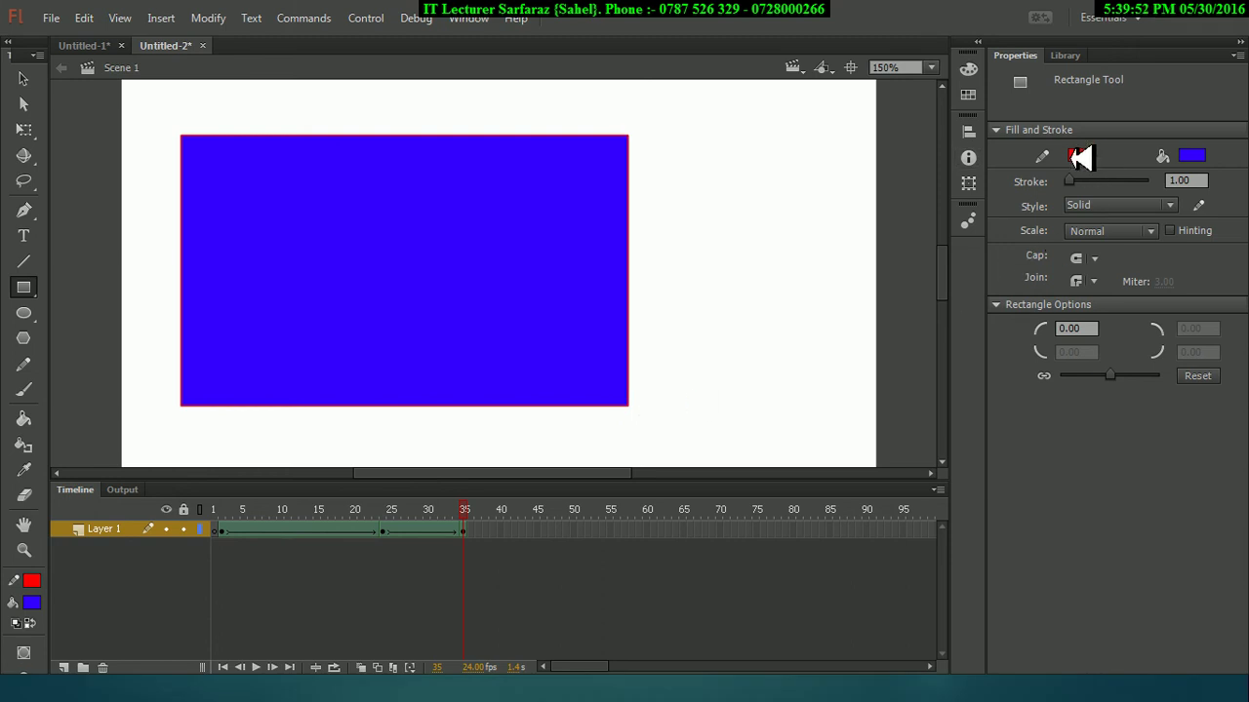
left_click(1081, 155)
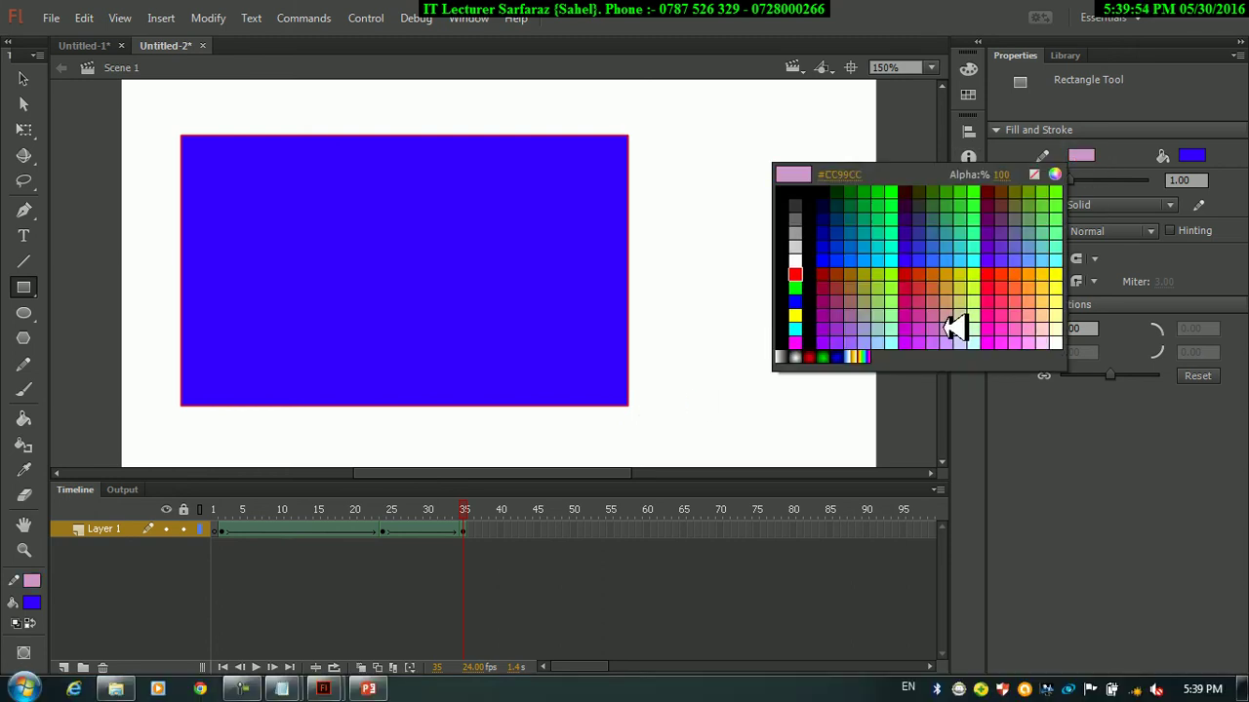
left_click(824, 358)
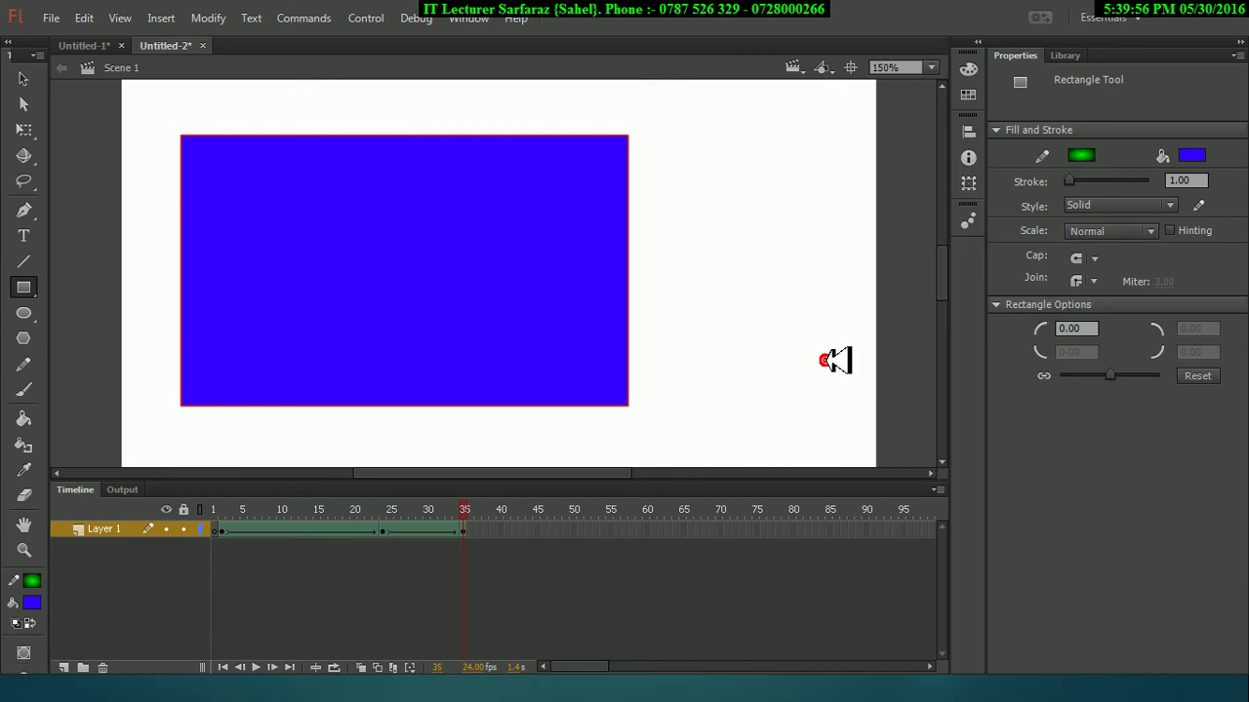
left_click(1191, 155)
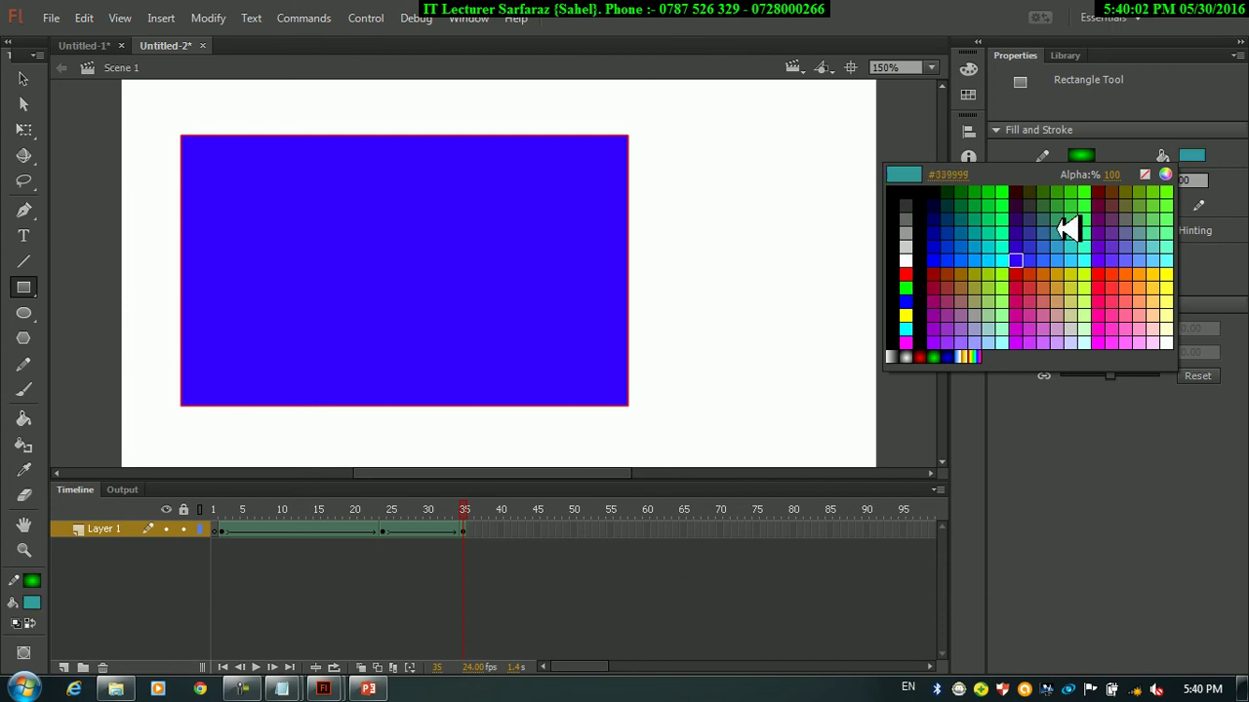
left_click(1022, 289)
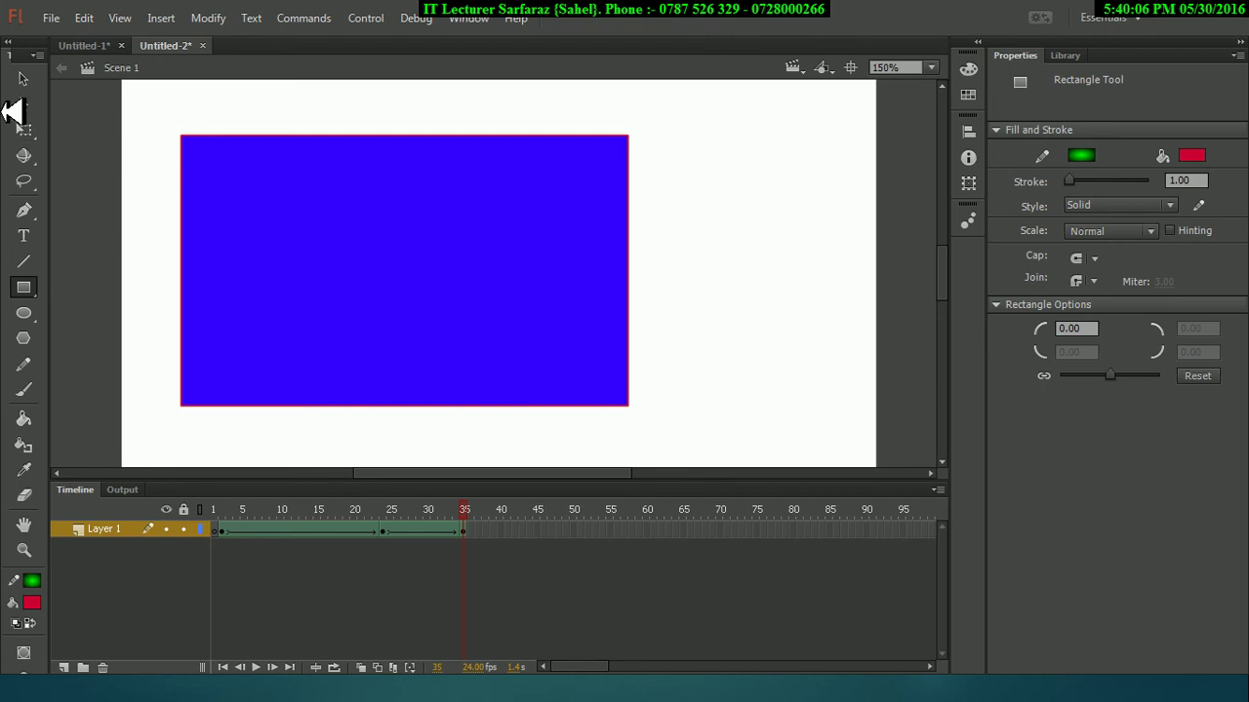
- Select the whole rectangle at frame 35 and recolor its stroke cyan and its fill purple #9933CC
left_click(24, 77)
double_click(228, 198)
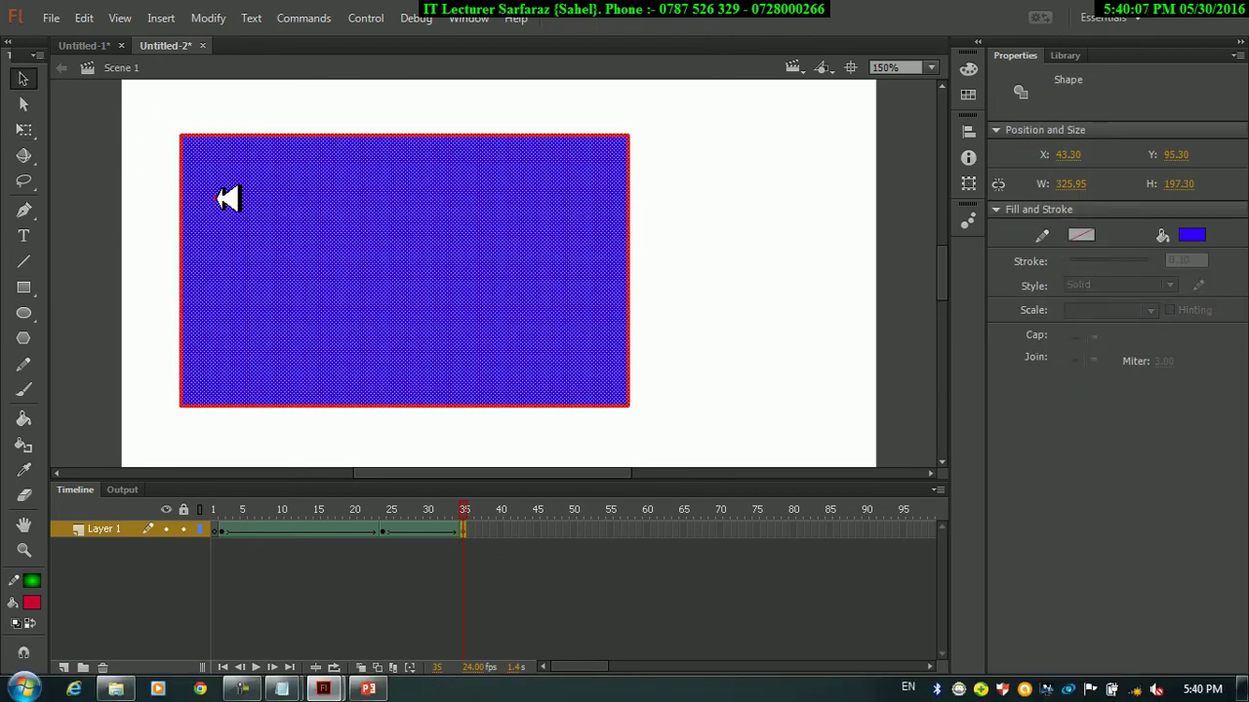
left_click(1093, 236)
left_click(898, 337)
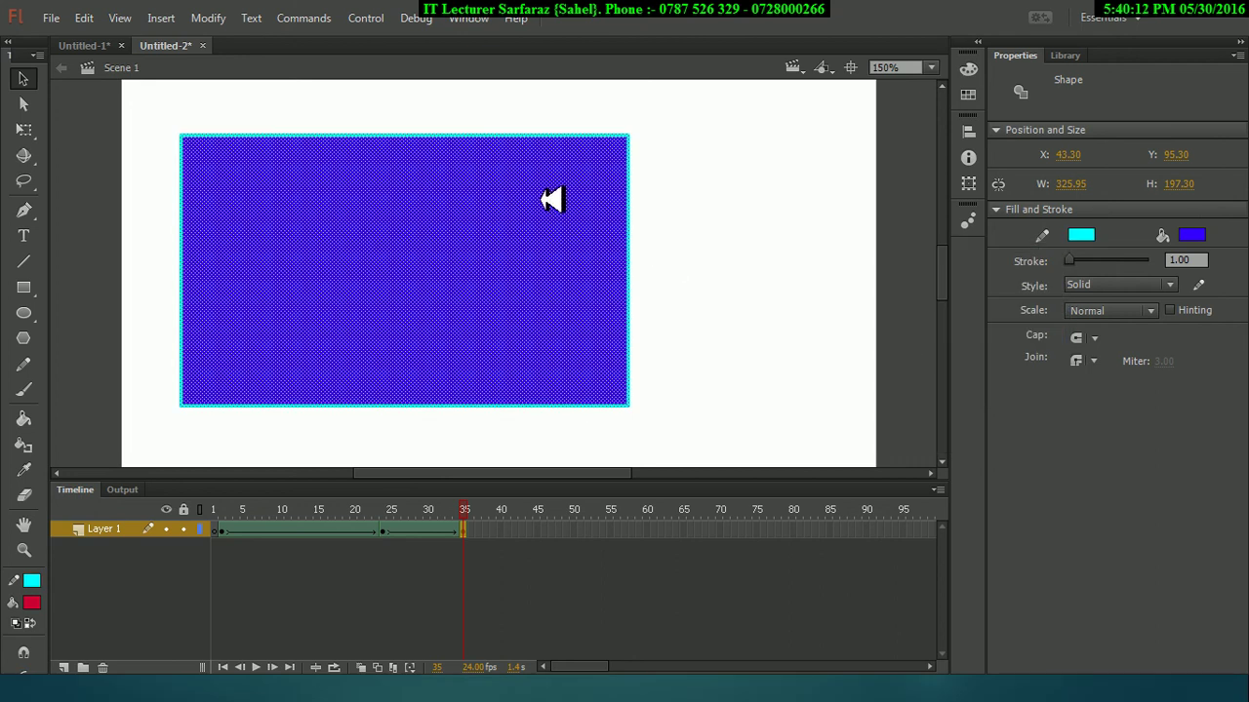
left_click(1191, 235)
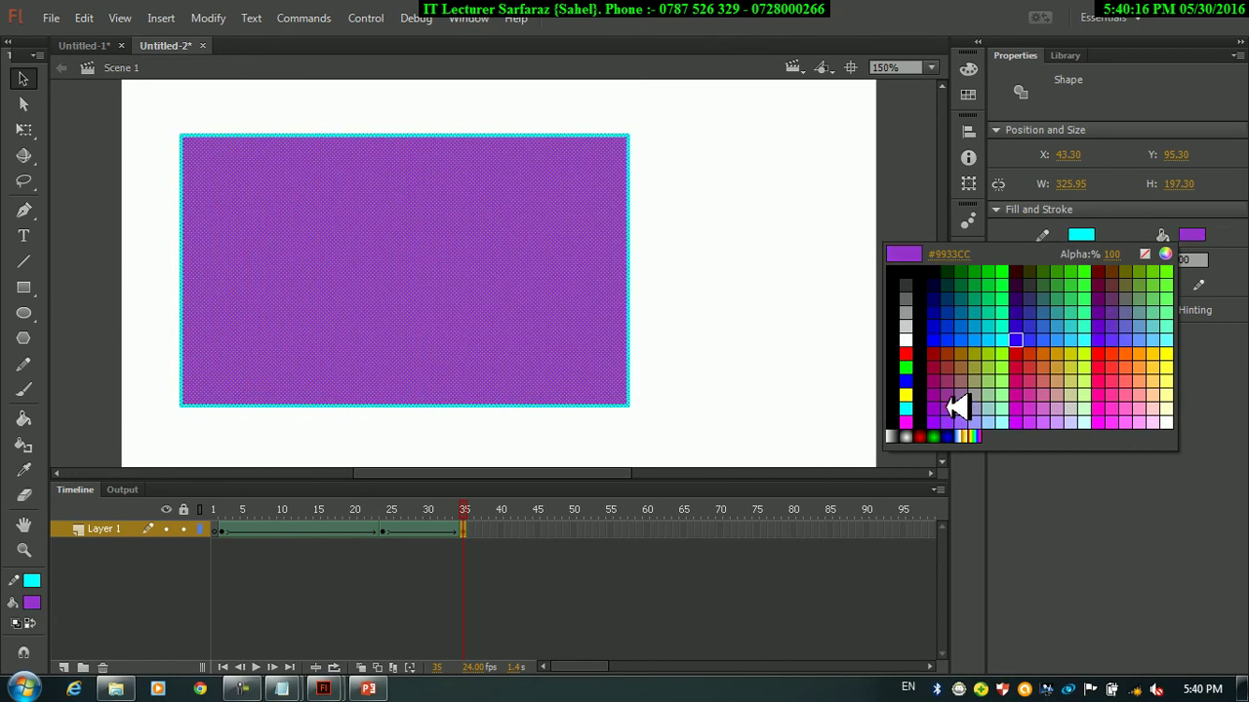
left_click(955, 409)
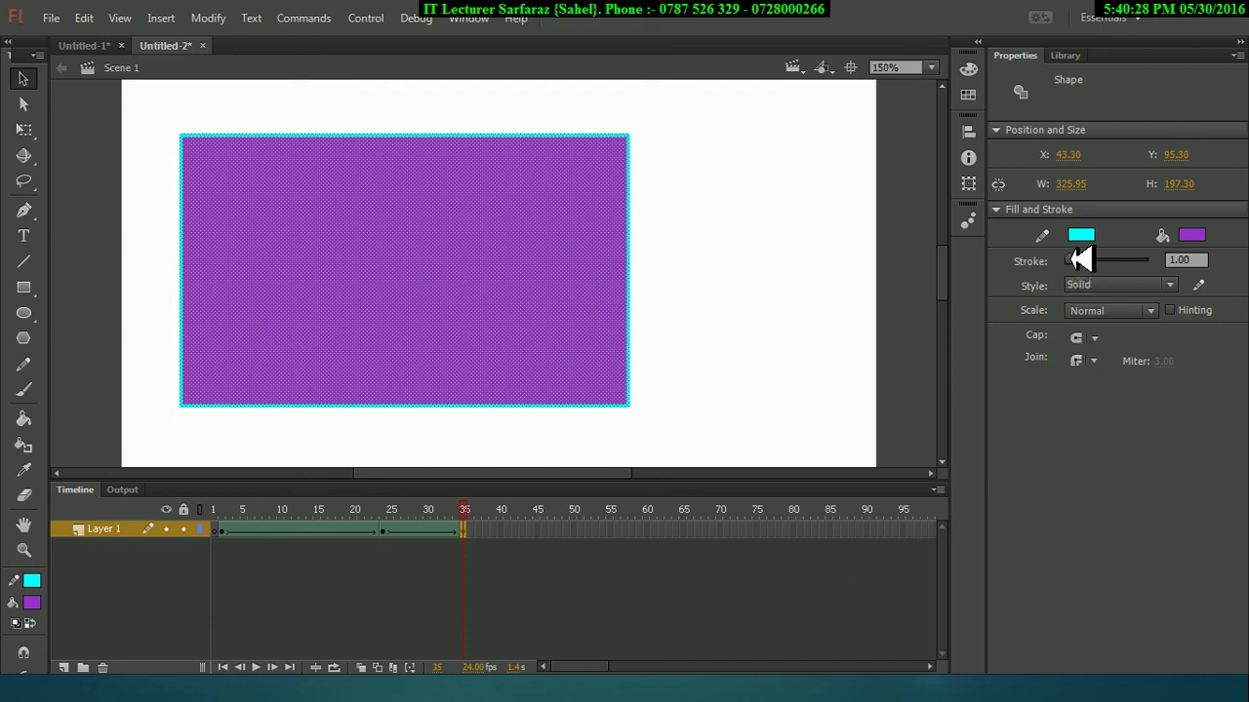
- Give the rectangle's outline the Hatched stroke style and a stroke size of 0.10
mouse_move(1081, 258)
left_mouse_down()
mouse_move(1122, 259)
mouse_move(1068, 260)
mouse_move(1144, 261)
mouse_move(1091, 261)
left_mouse_up()
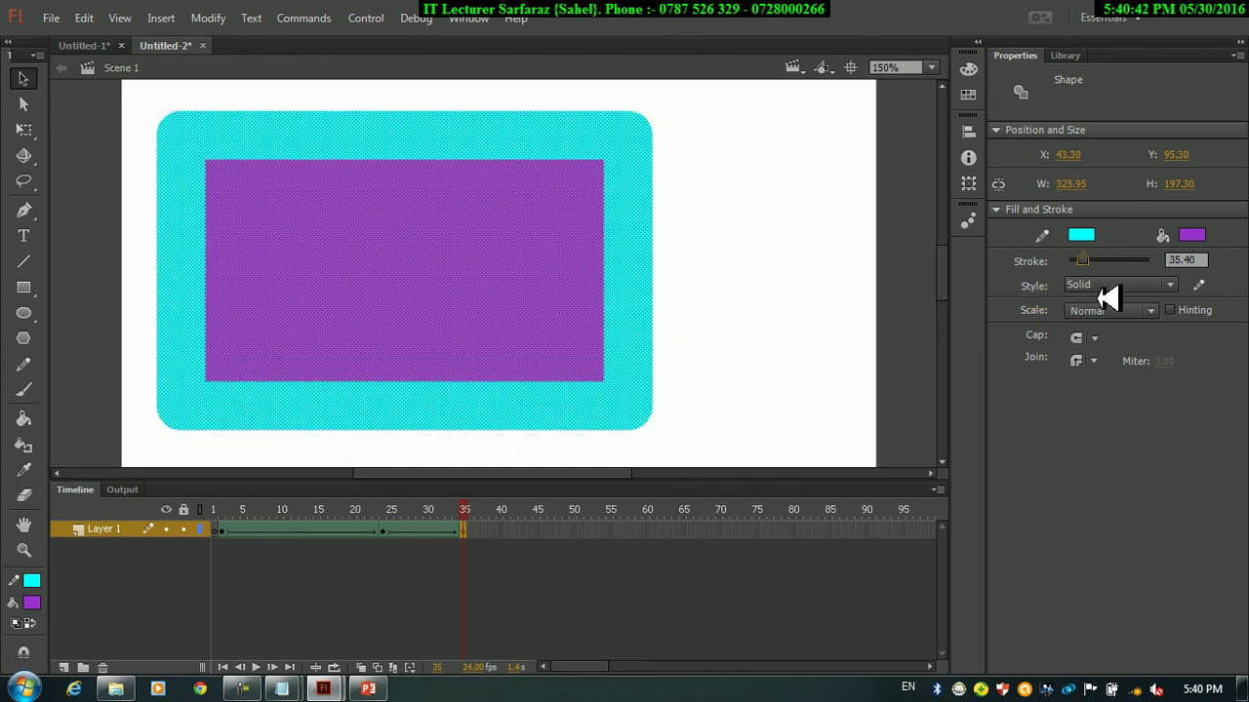
left_click(1172, 285)
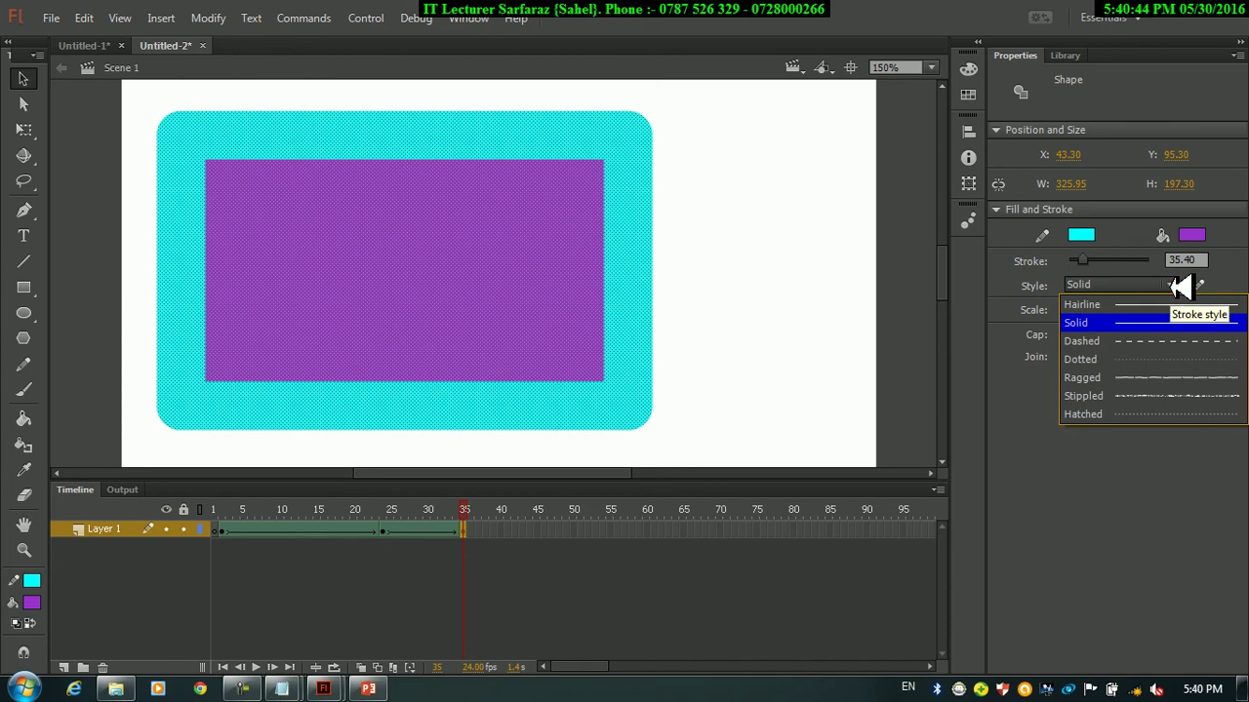
left_click(1166, 412)
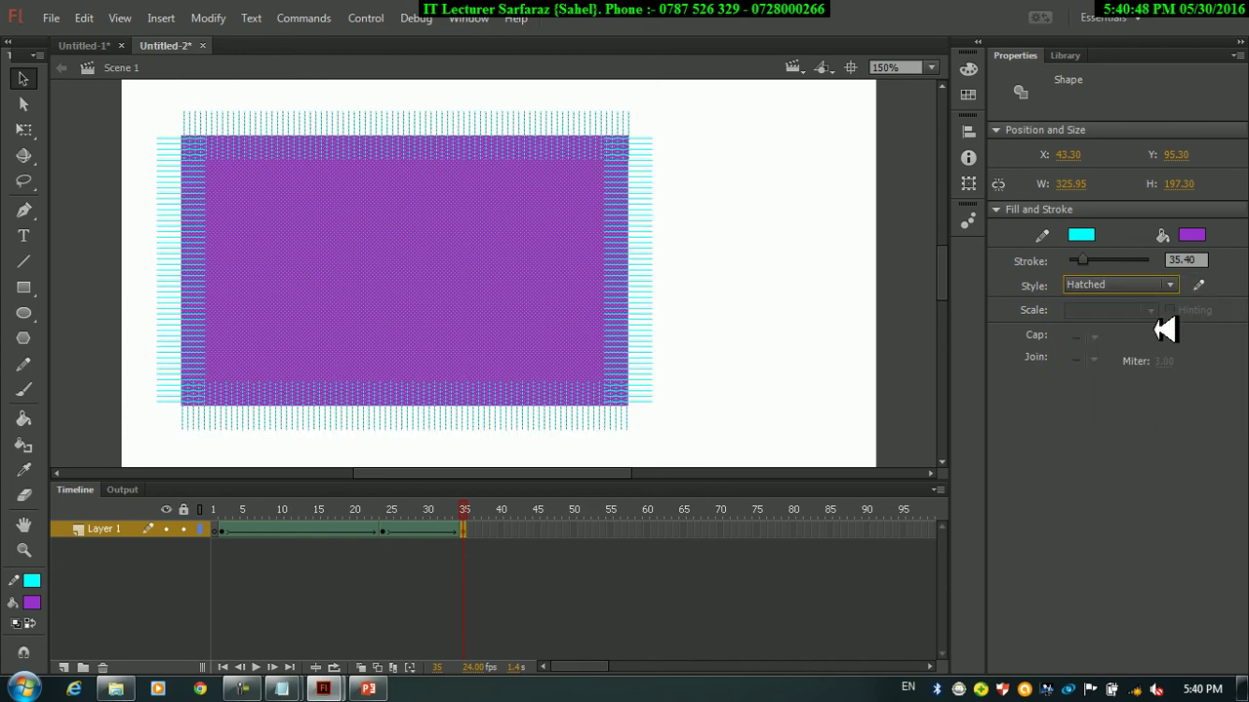
mouse_move(1090, 259)
left_mouse_down()
mouse_move(1130, 257)
mouse_move(1049, 255)
left_mouse_up()
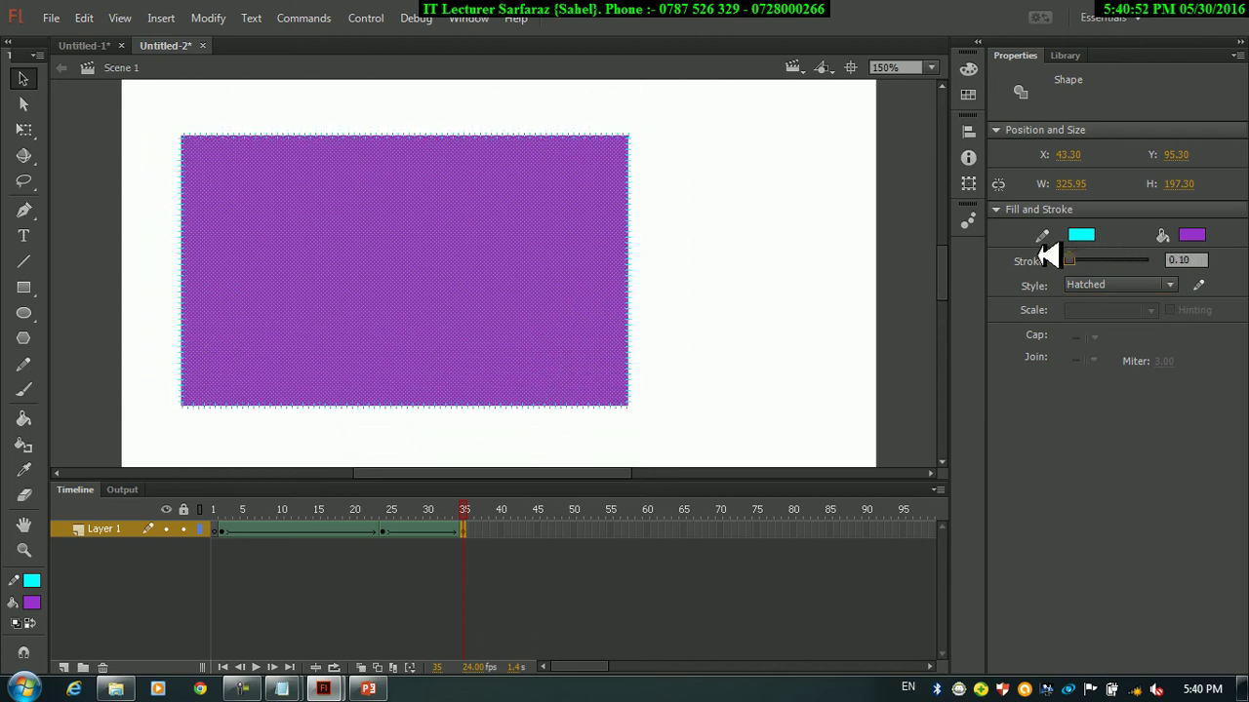
- Give the rectangle's outline the Dashed stroke style and test the movie
left_click(1172, 284)
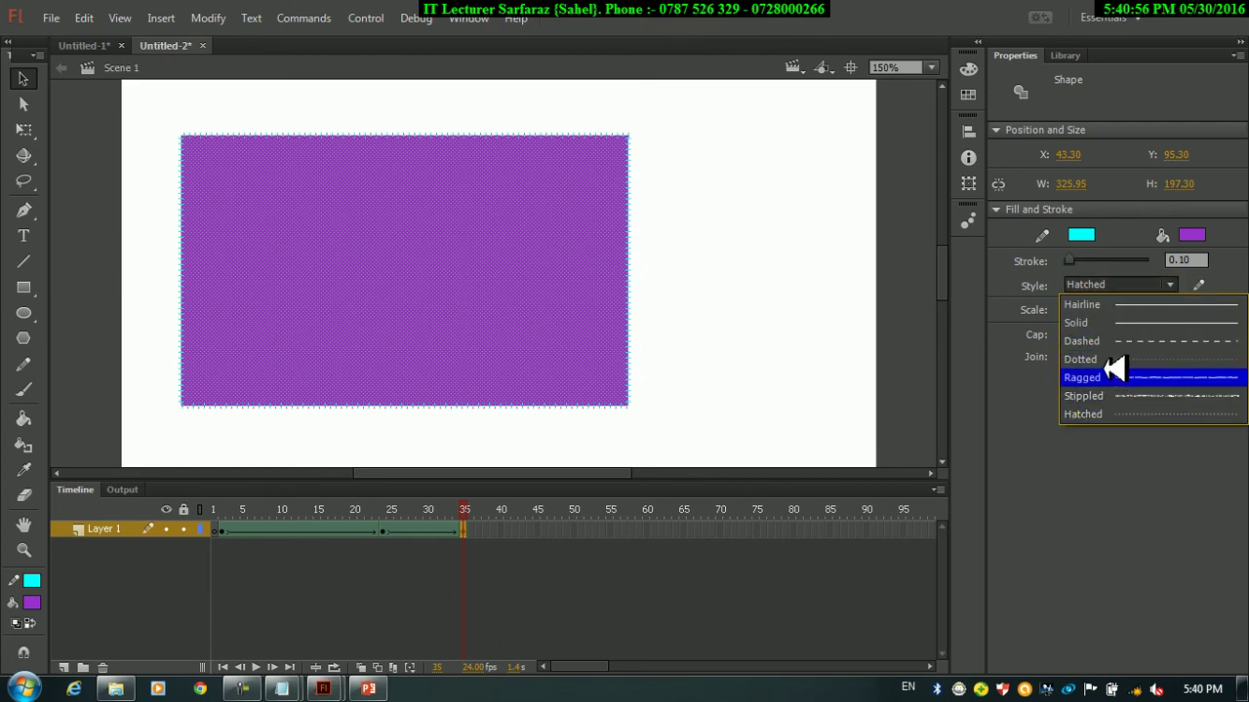
left_click(1132, 340)
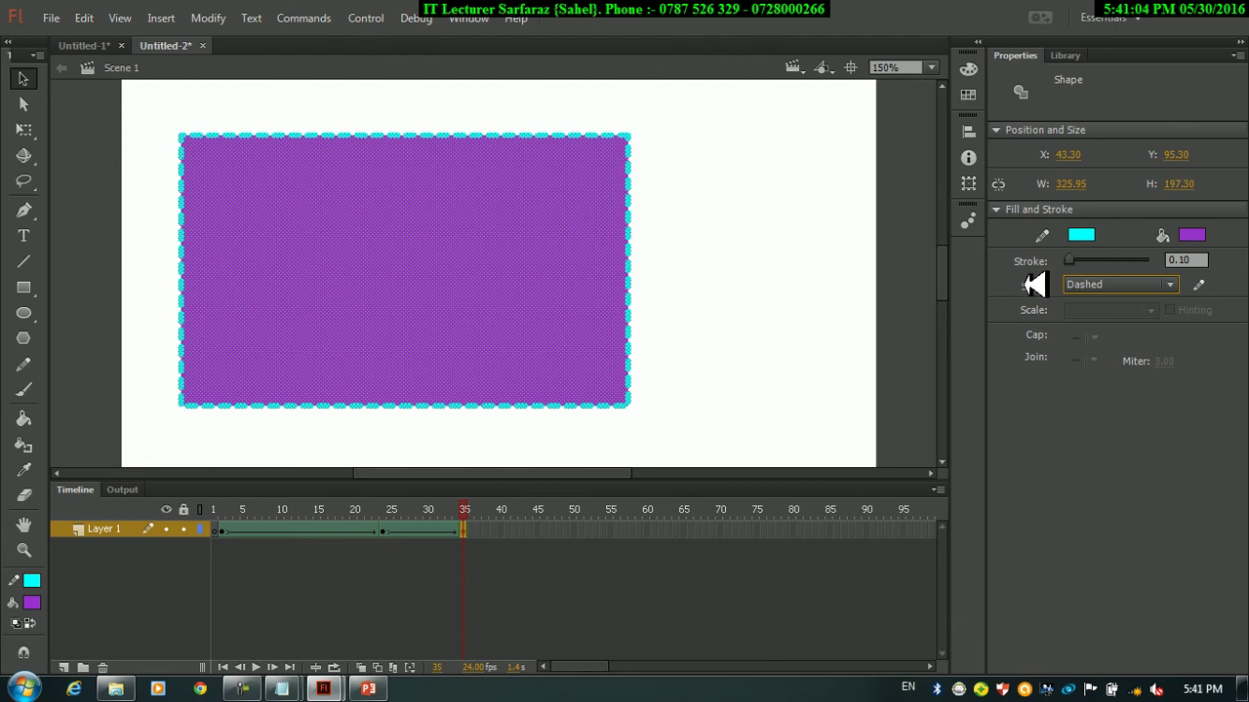
key("ctrl+Return")
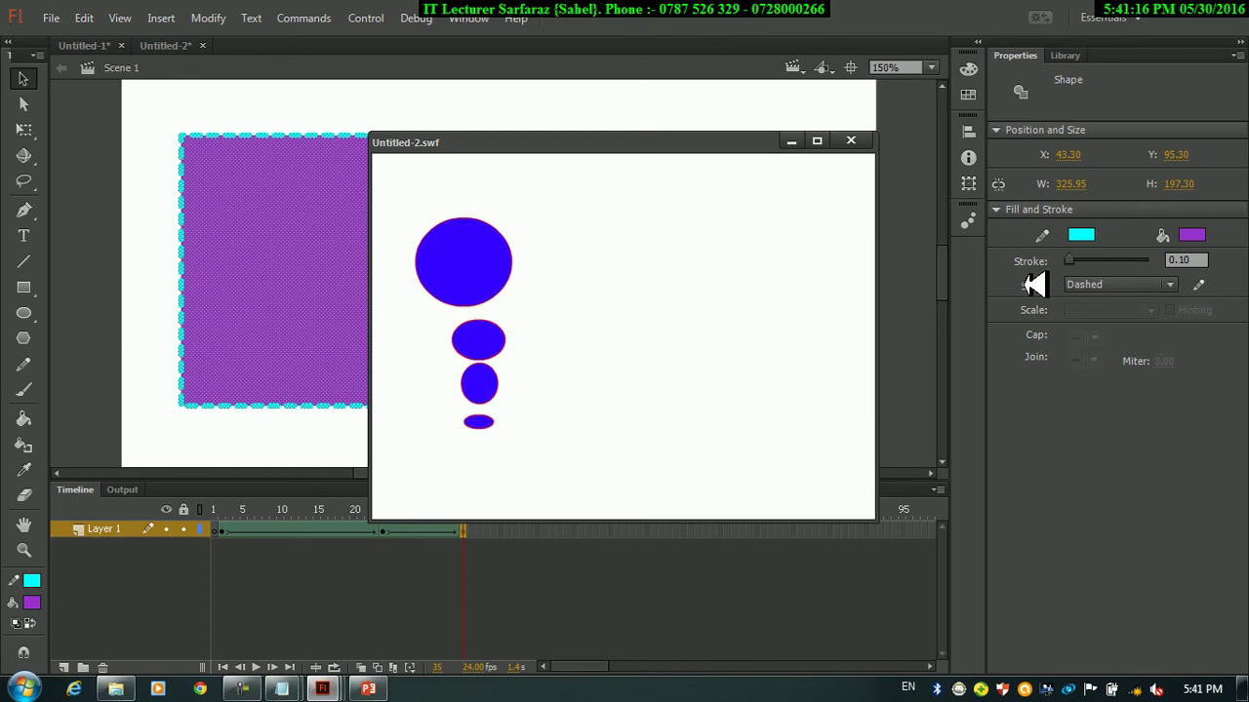
left_click(871, 141)
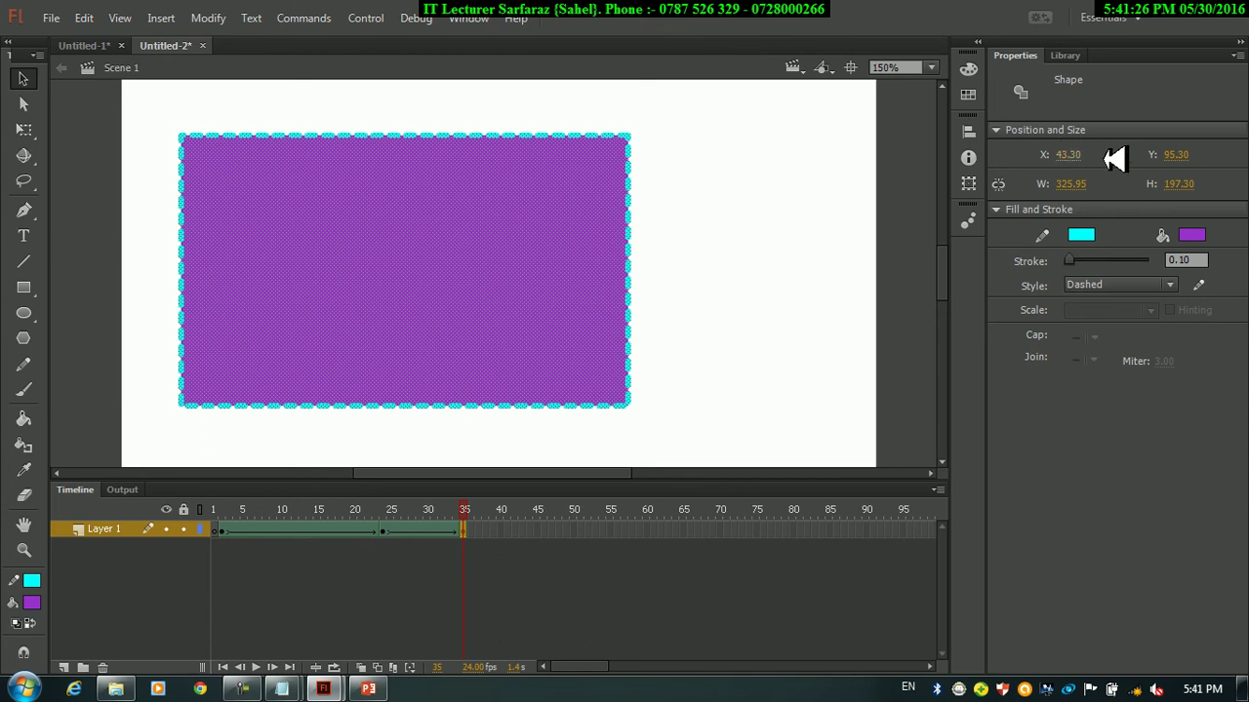
- Set the rectangle's stroke size to 6.95, move it to about X 97, Y 76, and resize it to about 221 x 212 px
mouse_move(1085, 260)
left_mouse_down()
mouse_move(1151, 264)
mouse_move(1050, 264)
mouse_move(1071, 262)
left_mouse_up()
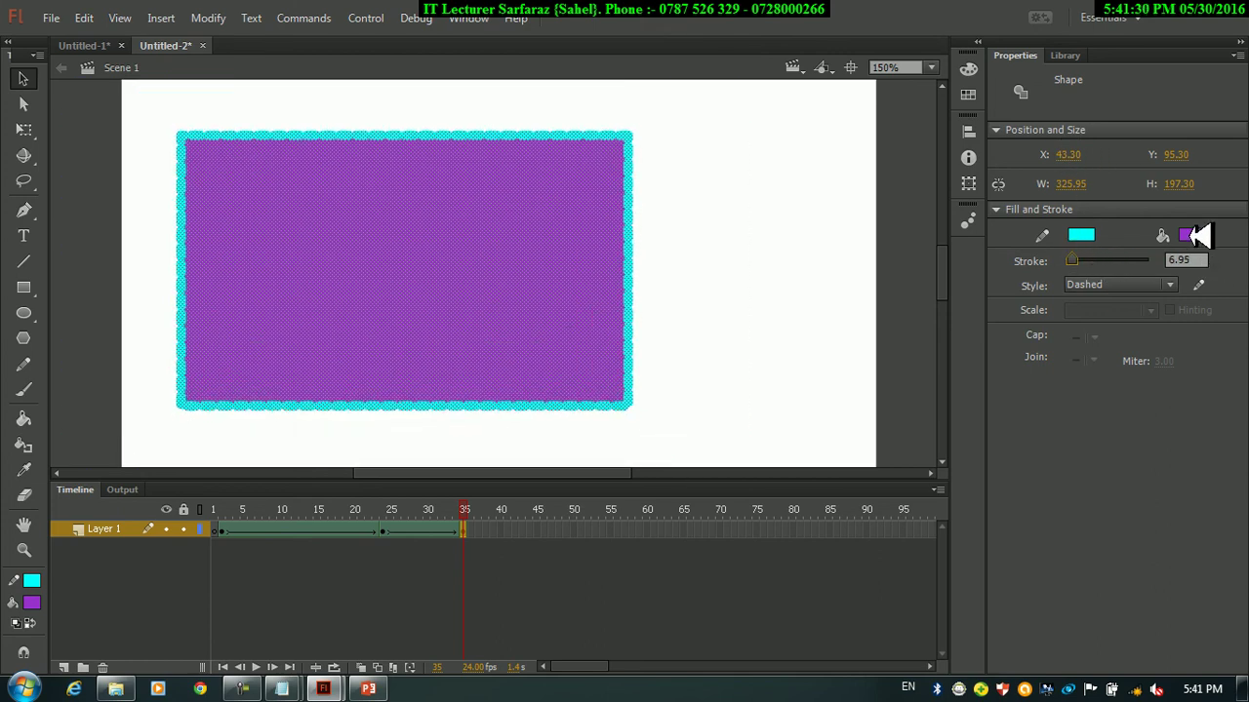
left_click(1067, 154)
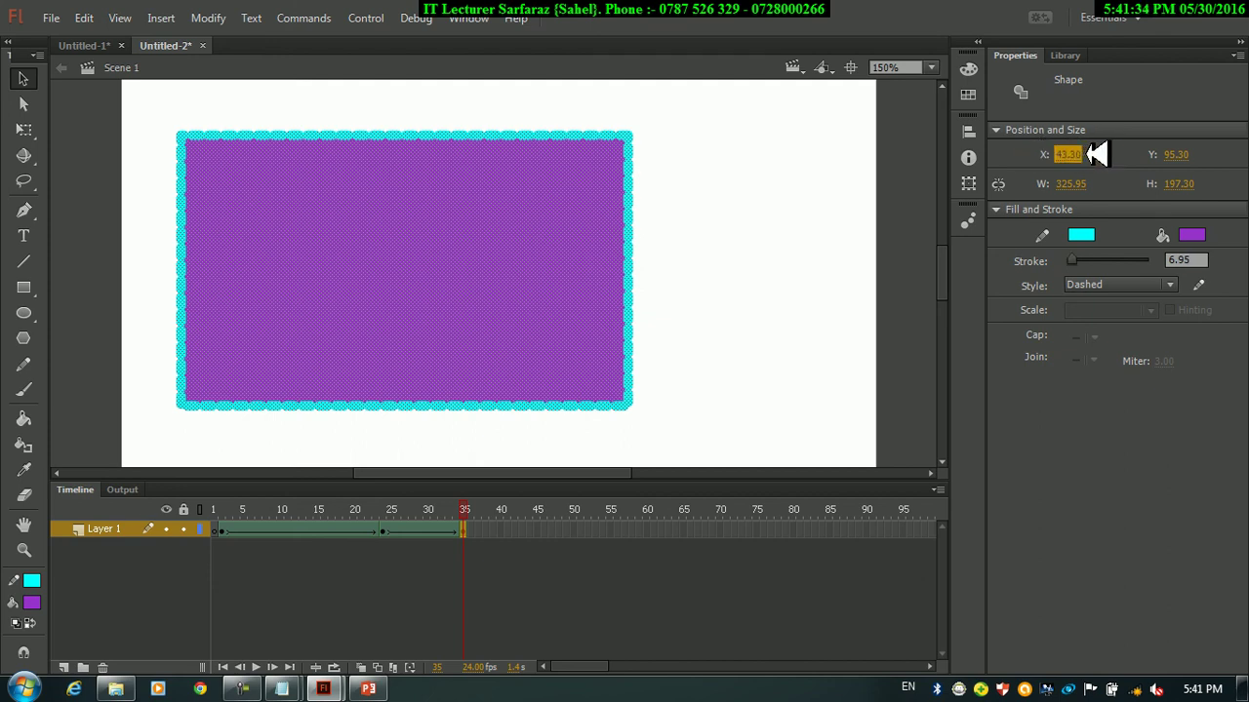
left_click_drag(1081, 155, 1155, 156)
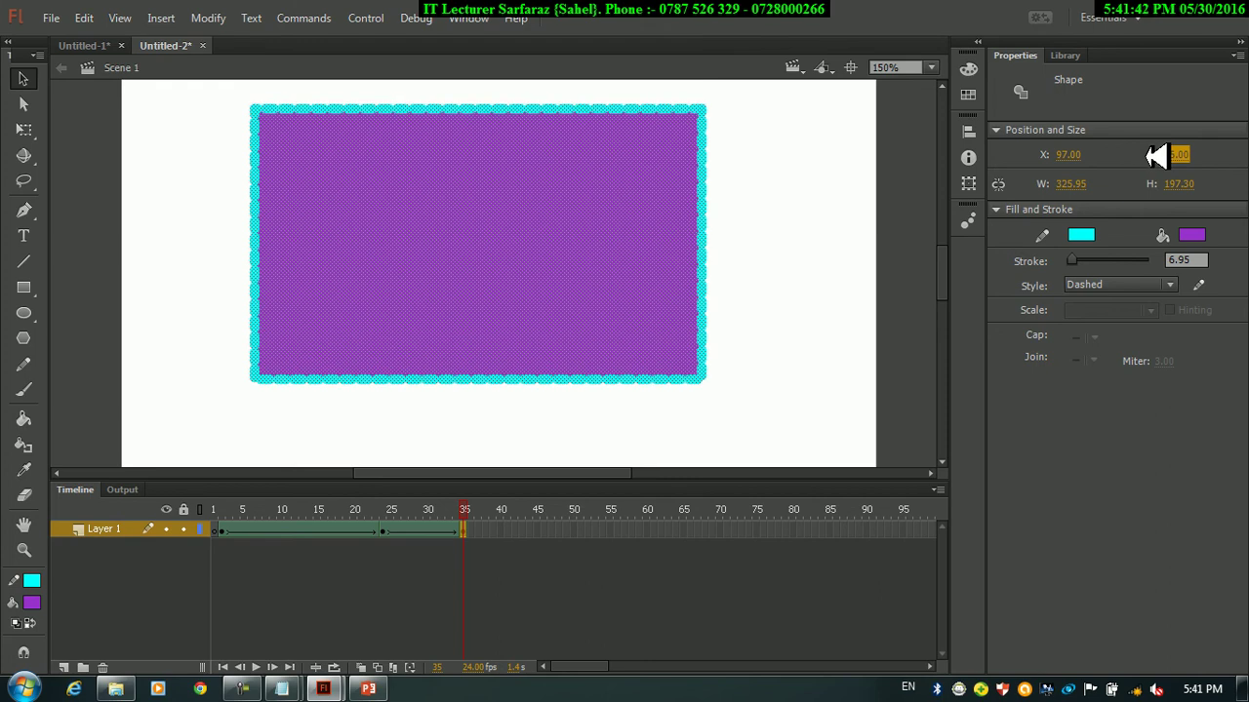
left_click_drag(1074, 183, 981, 189)
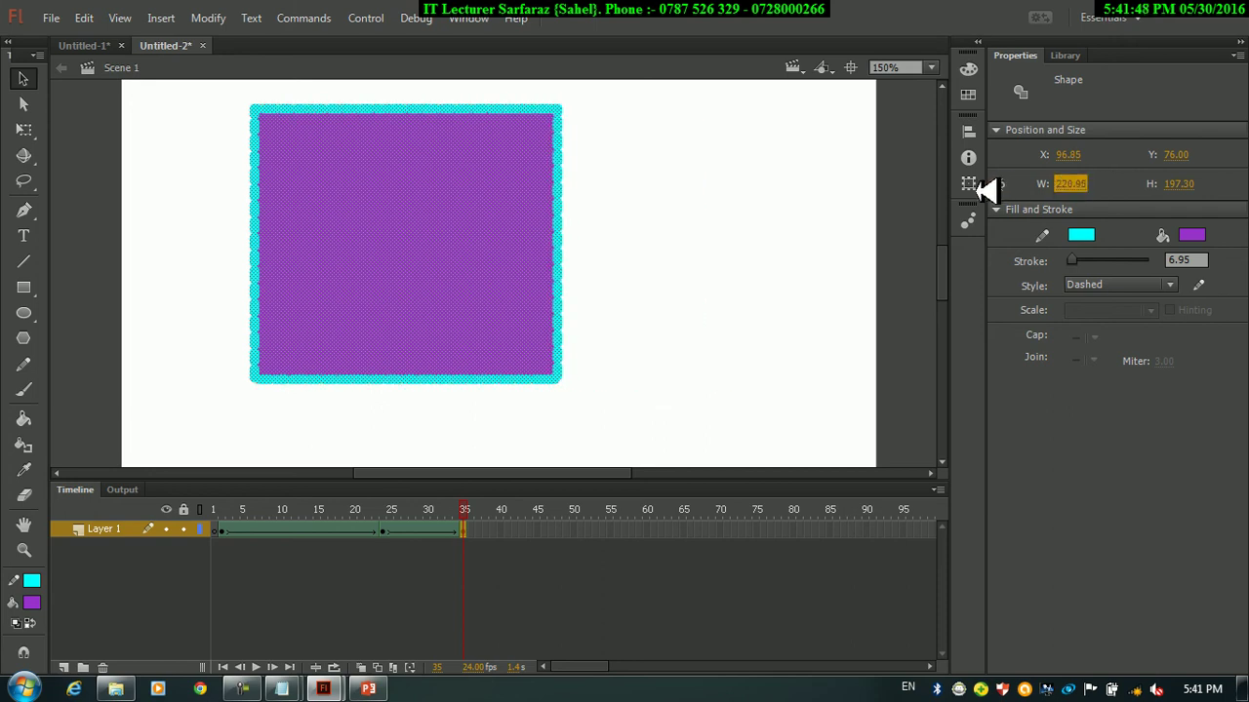
mouse_move(1190, 186)
left_mouse_down()
mouse_move(1129, 181)
mouse_move(1210, 184)
left_mouse_up()
left_click_drag(1095, 212, 1220, 204)
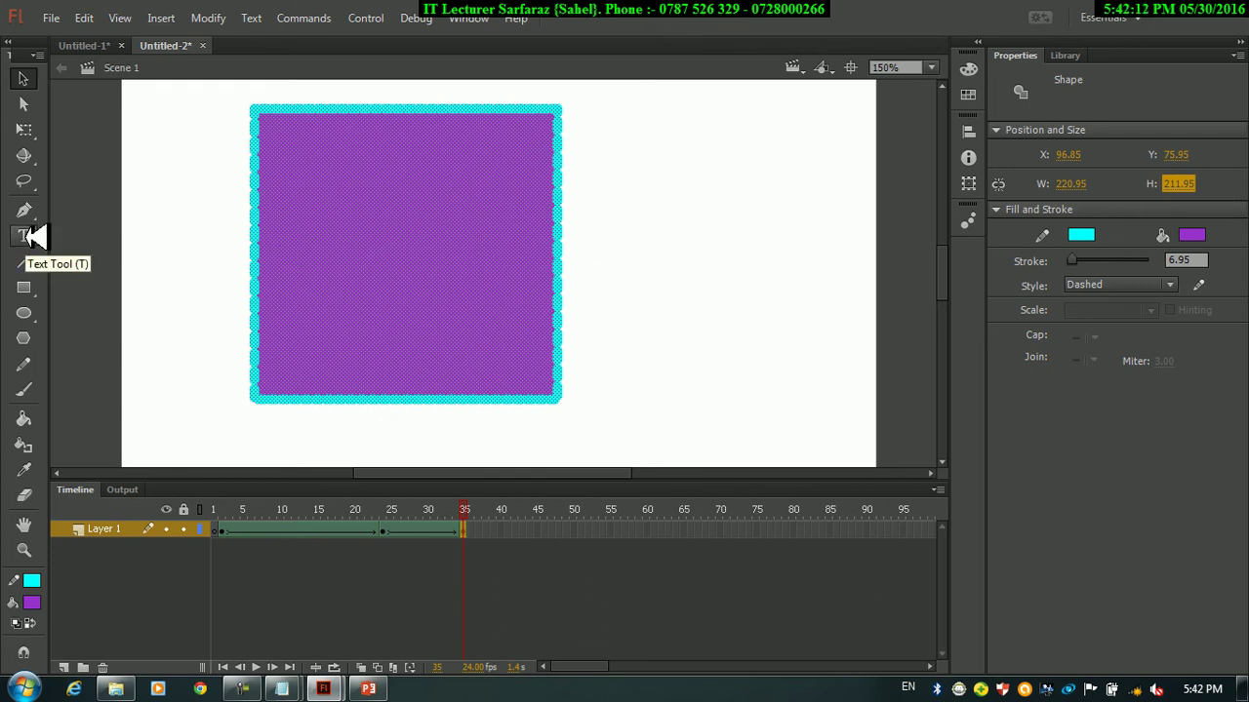
- Add a static text box about 182 px wide beside the rectangle and write "flash" in the Tw Cen MT font
left_click(24, 236)
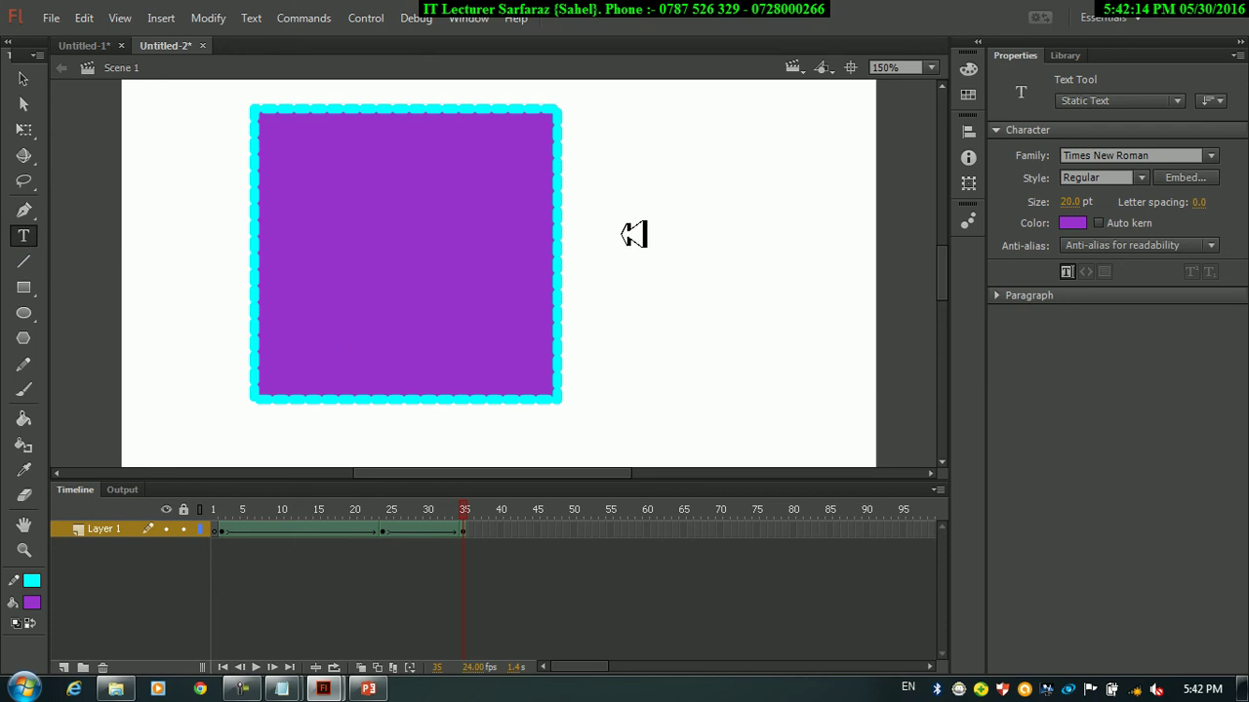
left_click_drag(575, 159, 831, 265)
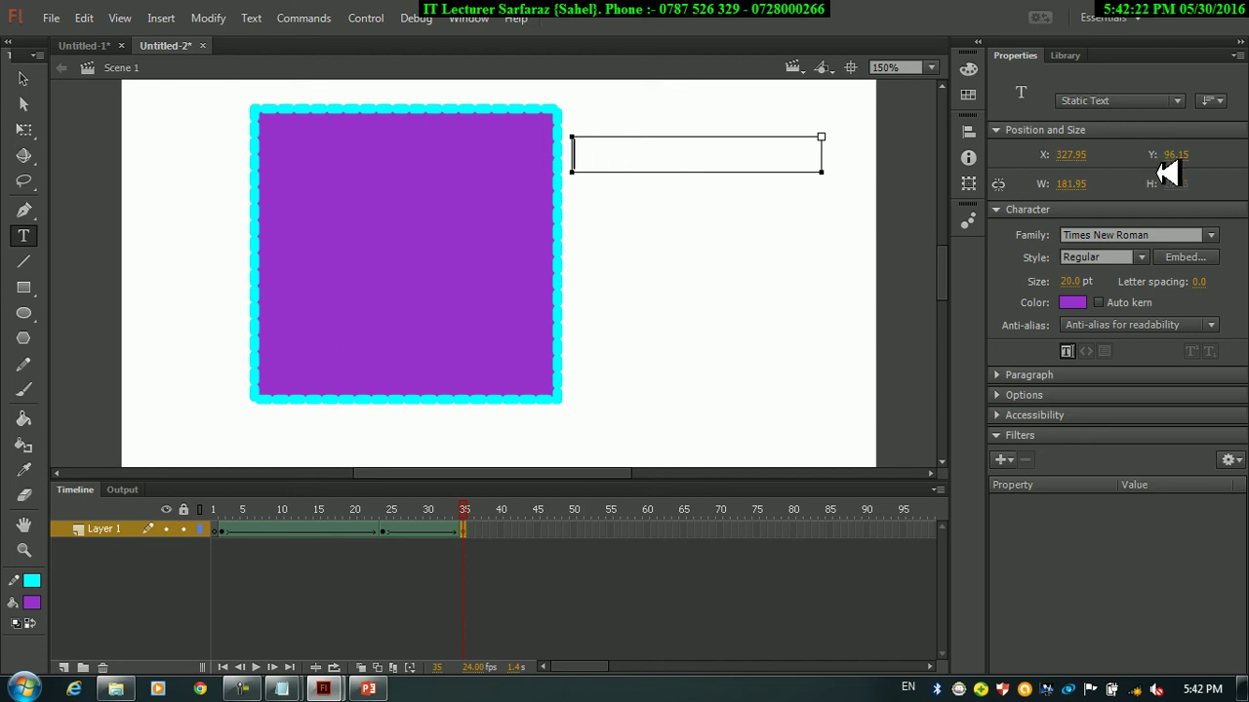
left_click(1212, 235)
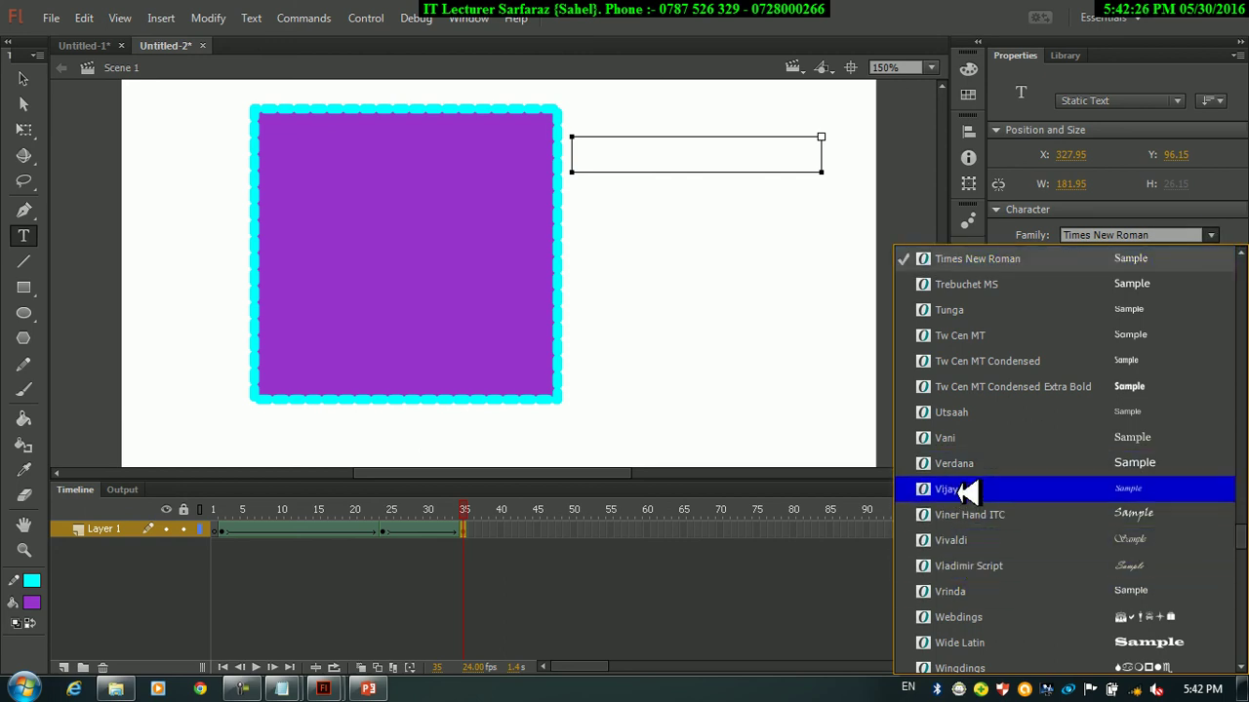
left_click(955, 335)
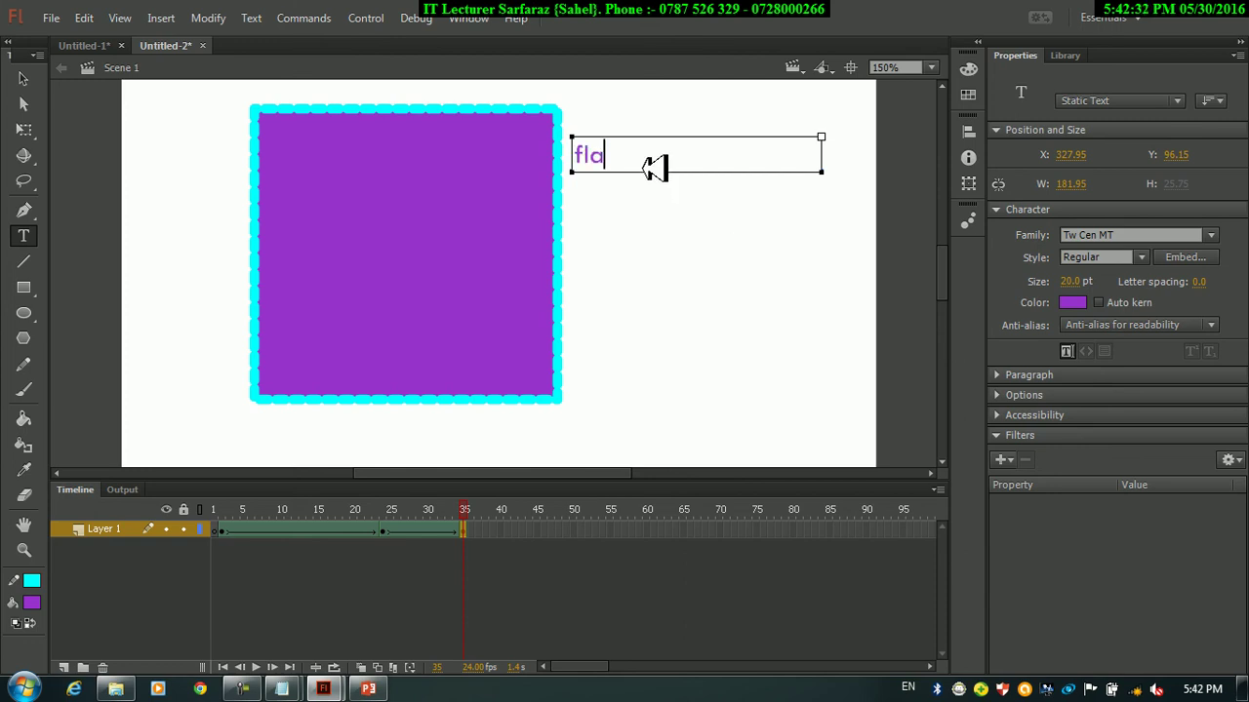
- Format the word "flash" as Bold Italic at 71 pt with a letter spacing of 7.0
left_click(1141, 257)
left_click(1107, 333)
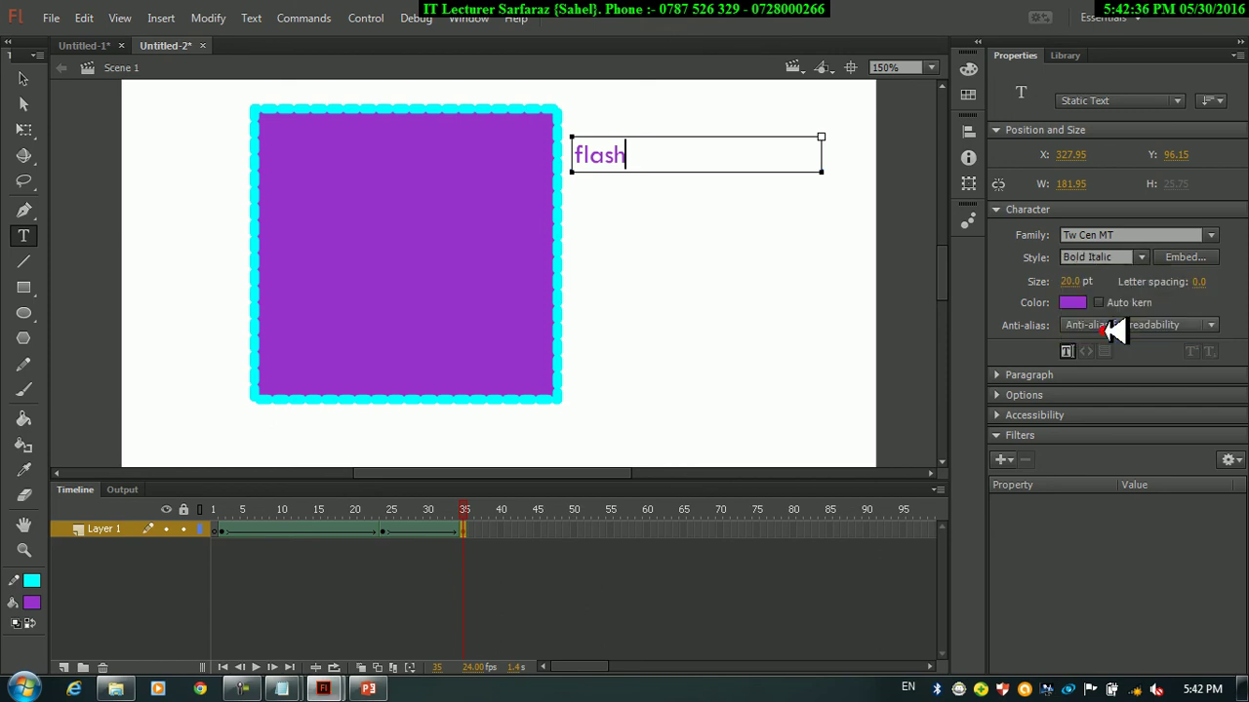
left_click_drag(670, 149, 529, 139)
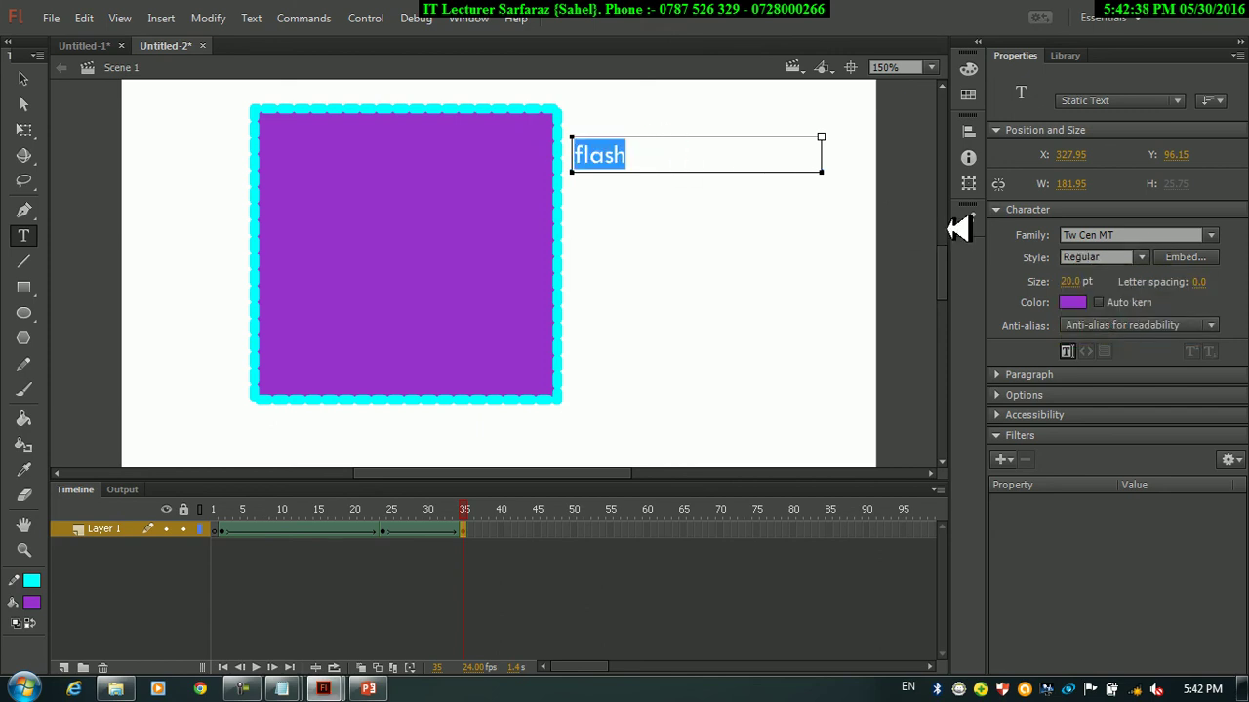
left_click(1143, 257)
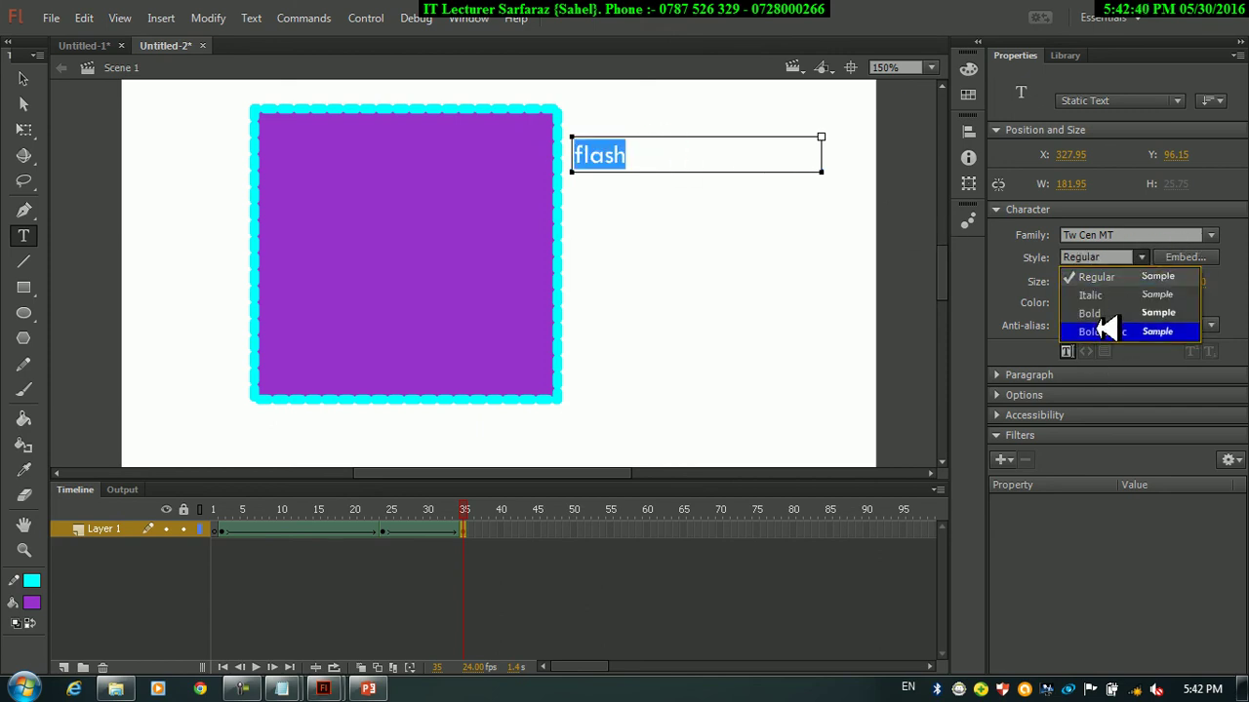
left_click(1101, 329)
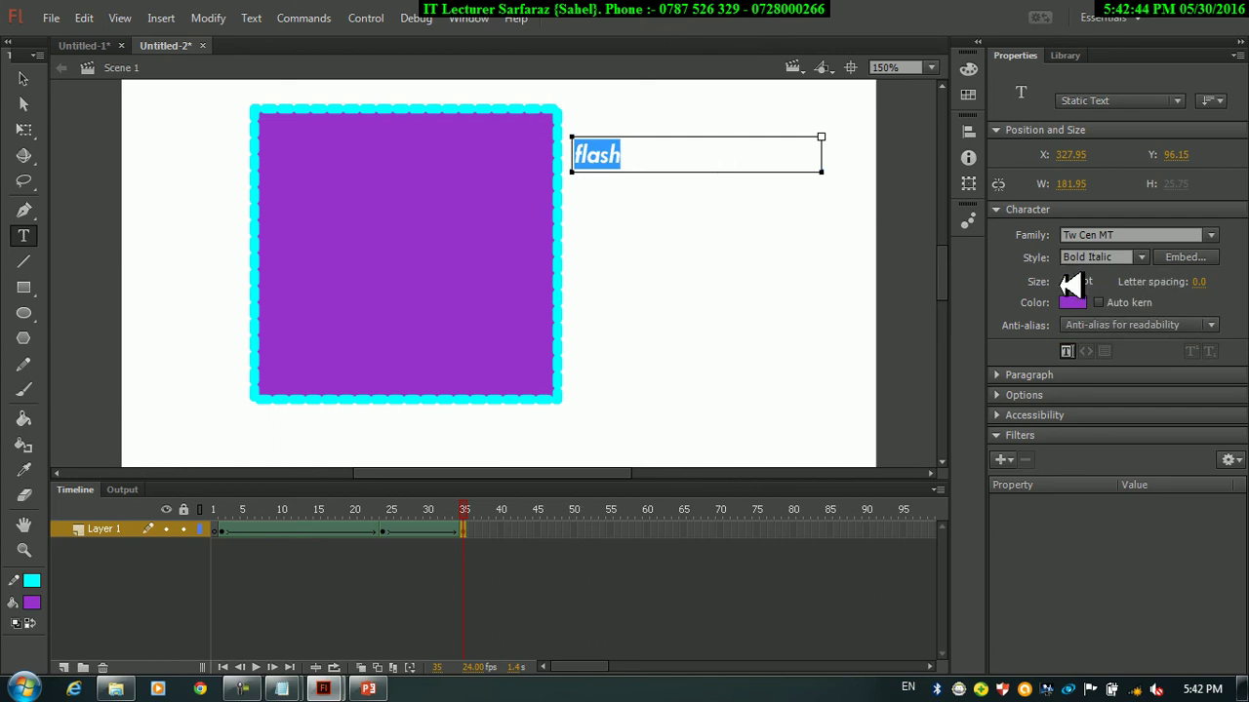
left_click_drag(1076, 282, 1123, 281)
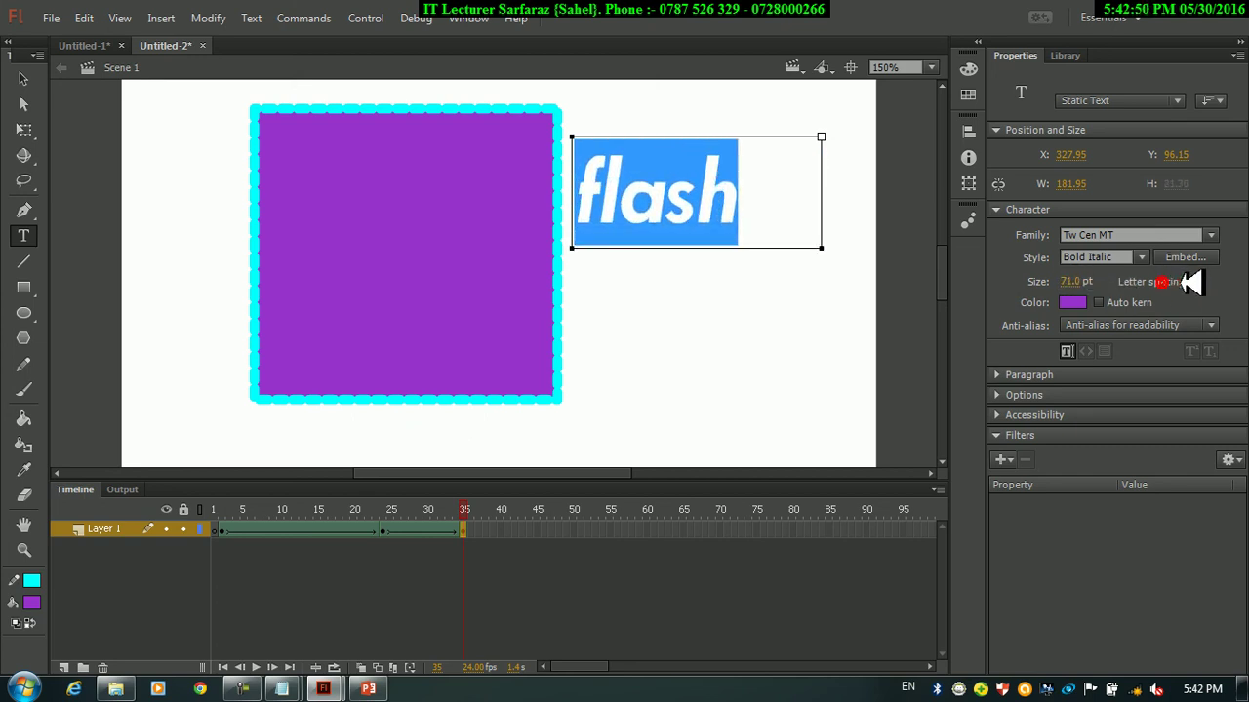
mouse_move(1195, 283)
left_mouse_down()
mouse_move(1151, 275)
mouse_move(1199, 286)
mouse_move(1218, 270)
mouse_move(1232, 282)
mouse_move(1219, 287)
left_mouse_up()
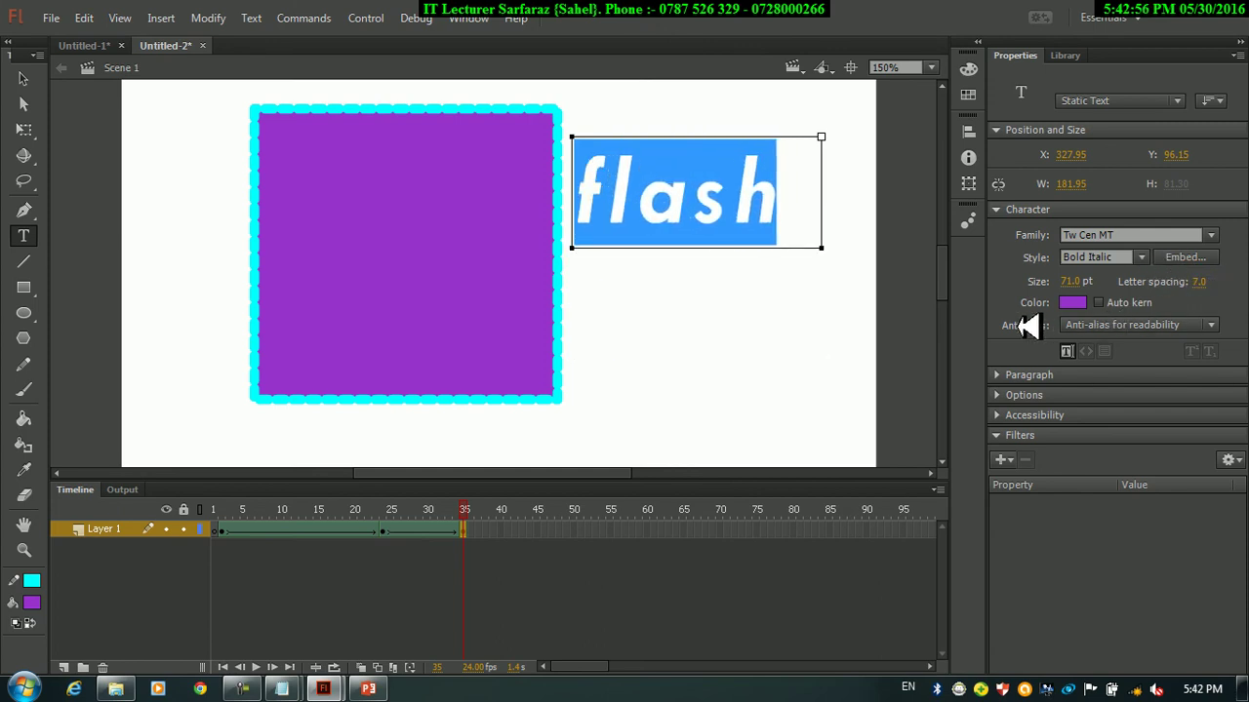
- Try yellow as the text color of the word "flash" and finally recolor it blue
left_click(1076, 303)
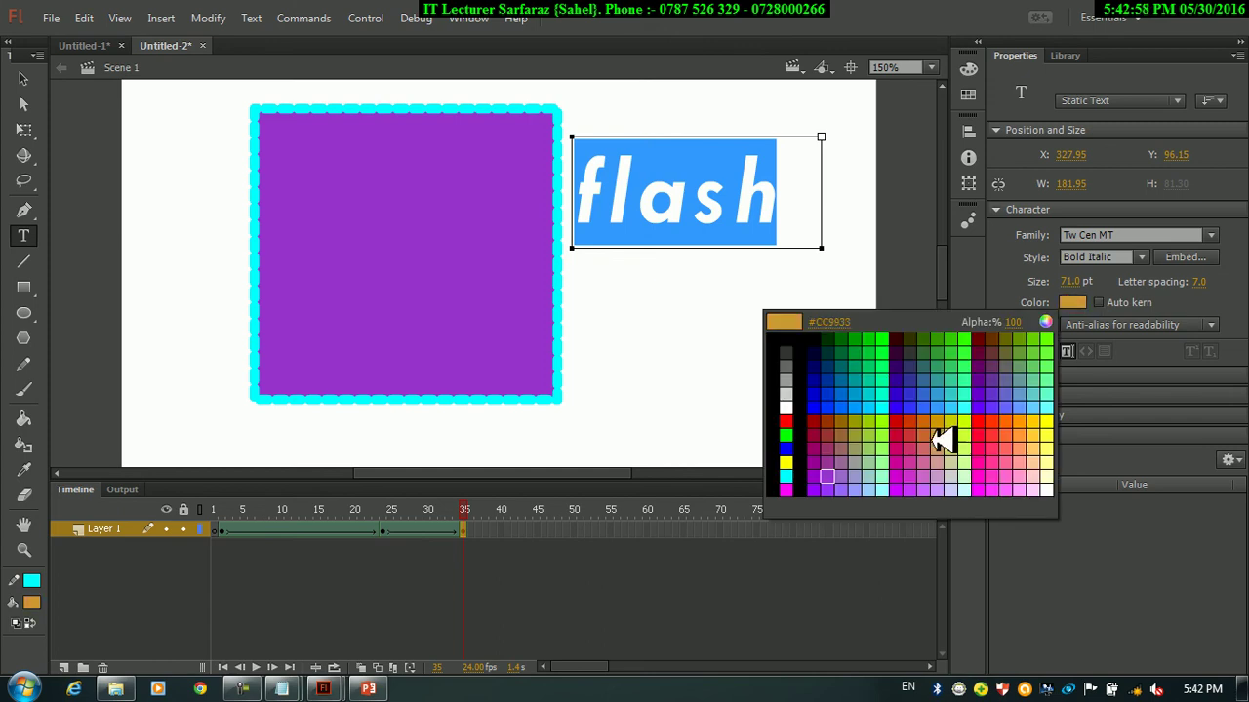
left_click(785, 462)
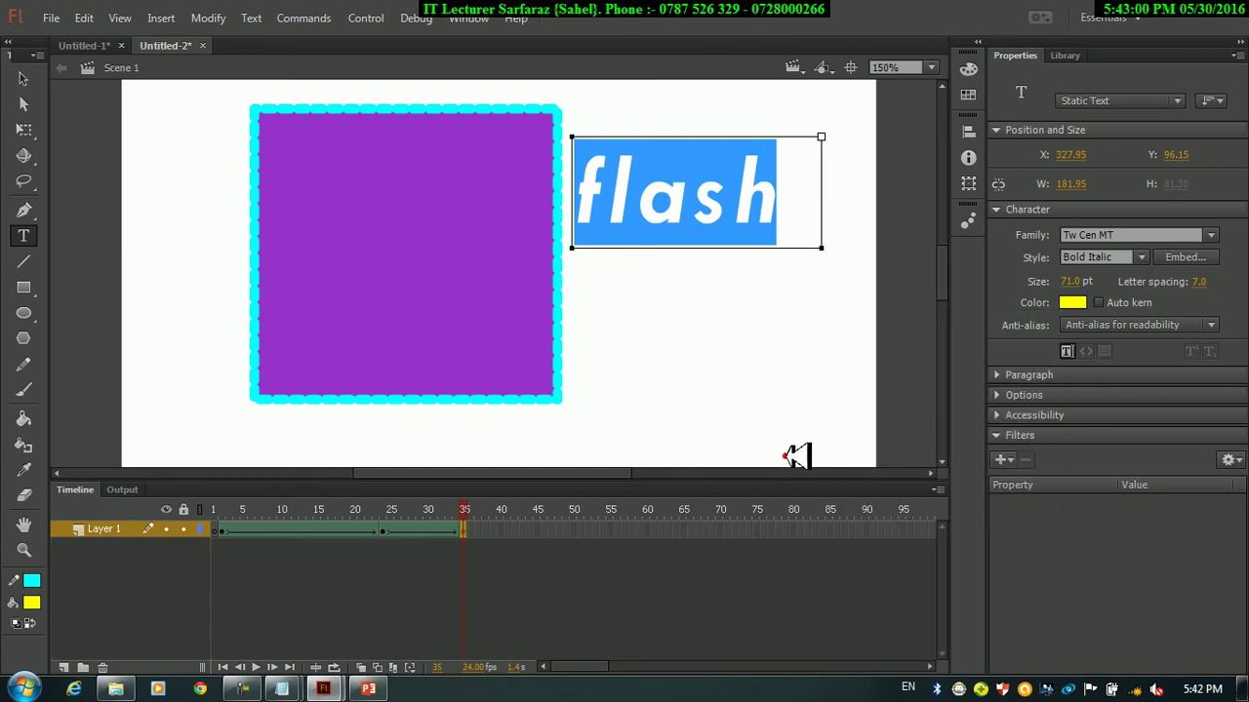
left_click(794, 213)
left_click_drag(796, 224, 563, 195)
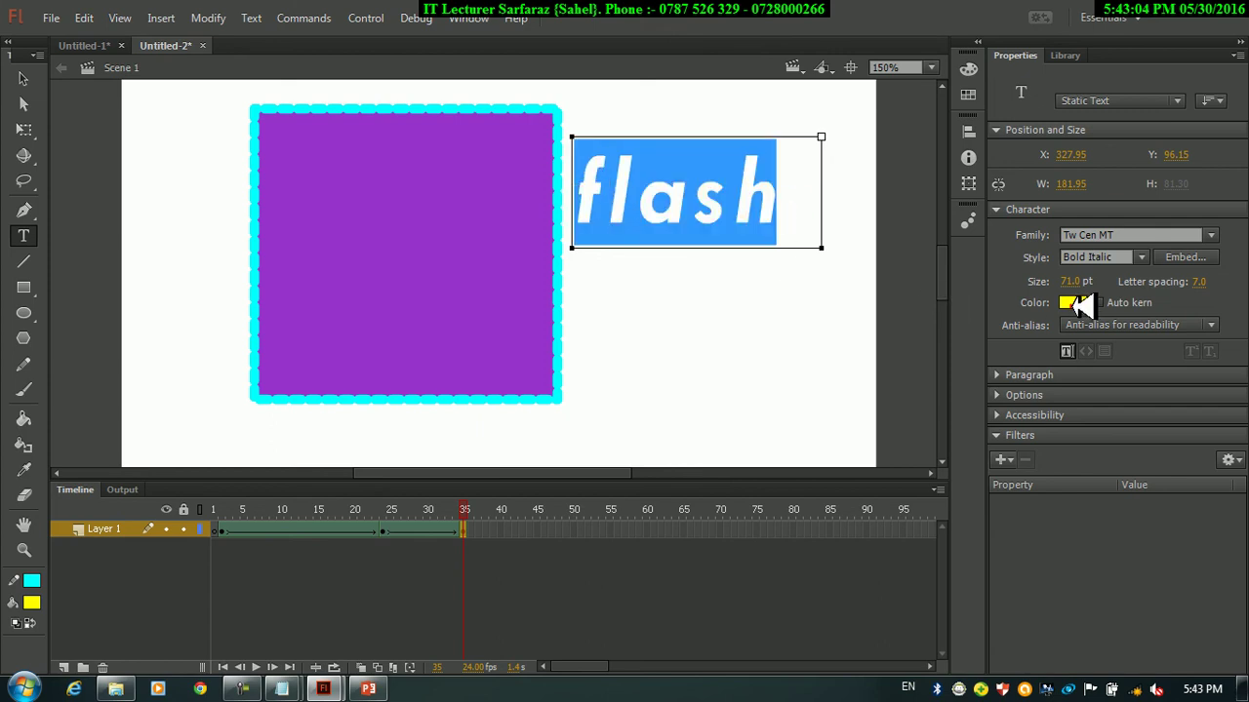
left_click(1070, 303)
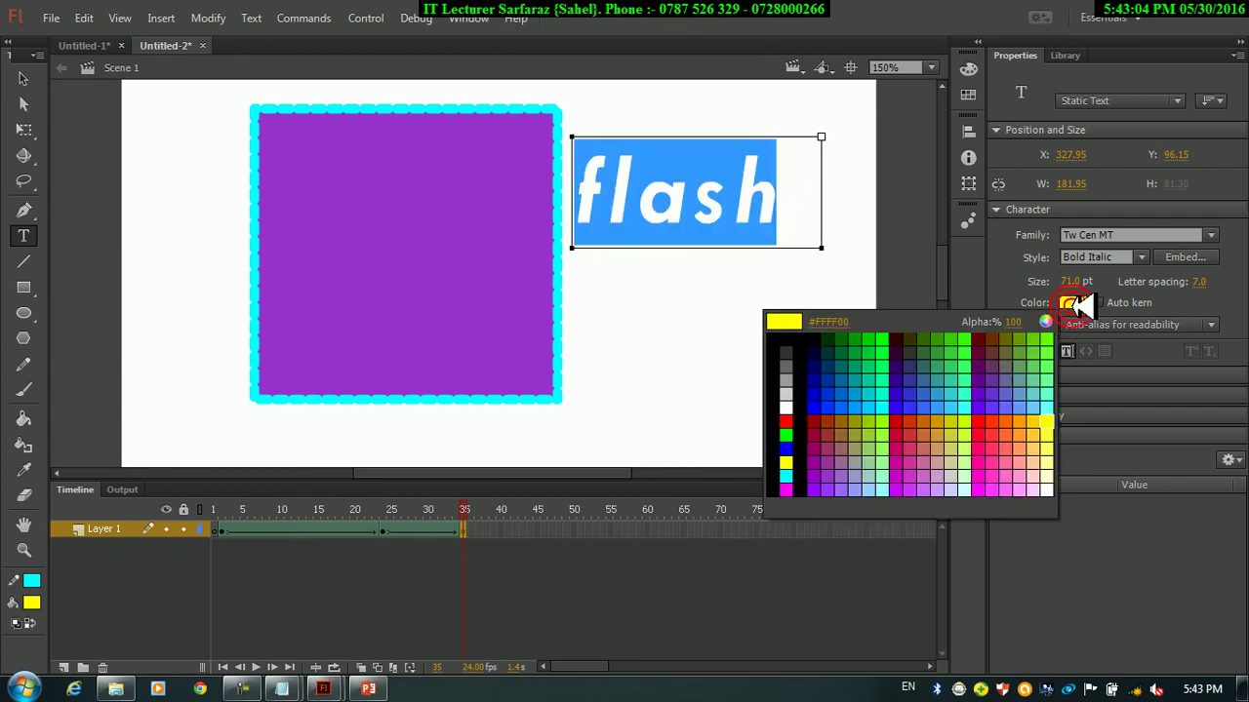
left_click(786, 447)
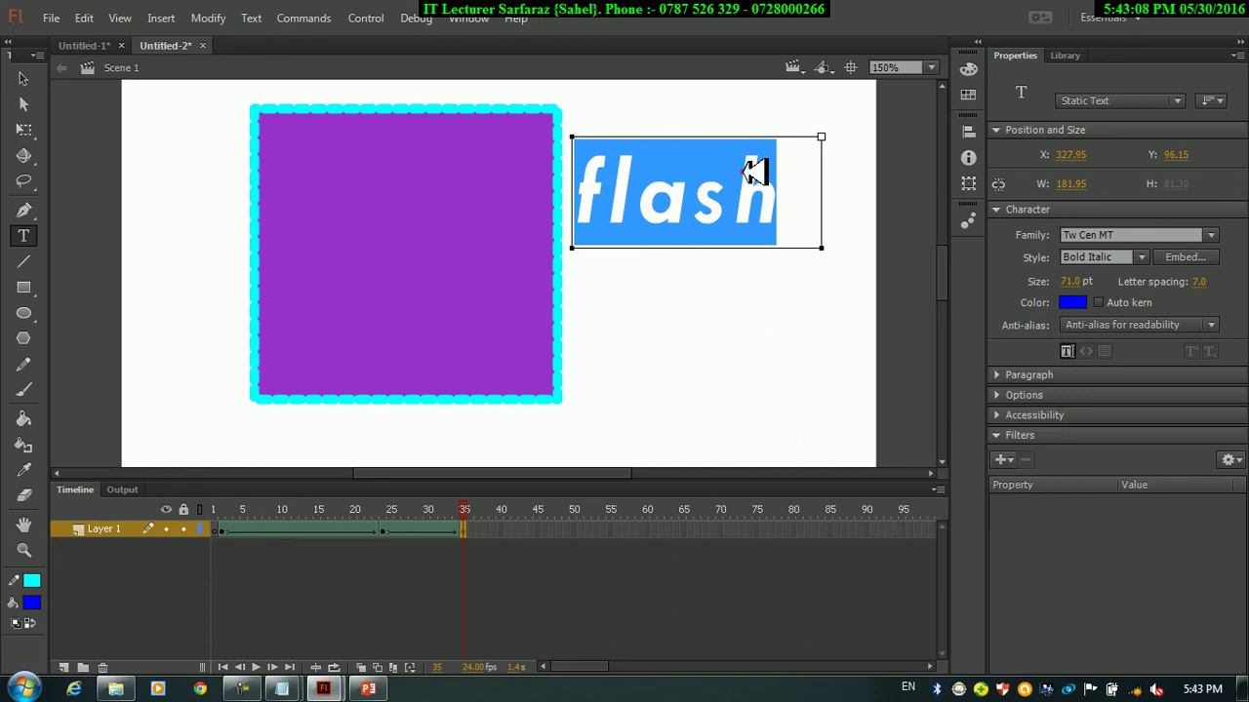
left_click(751, 163)
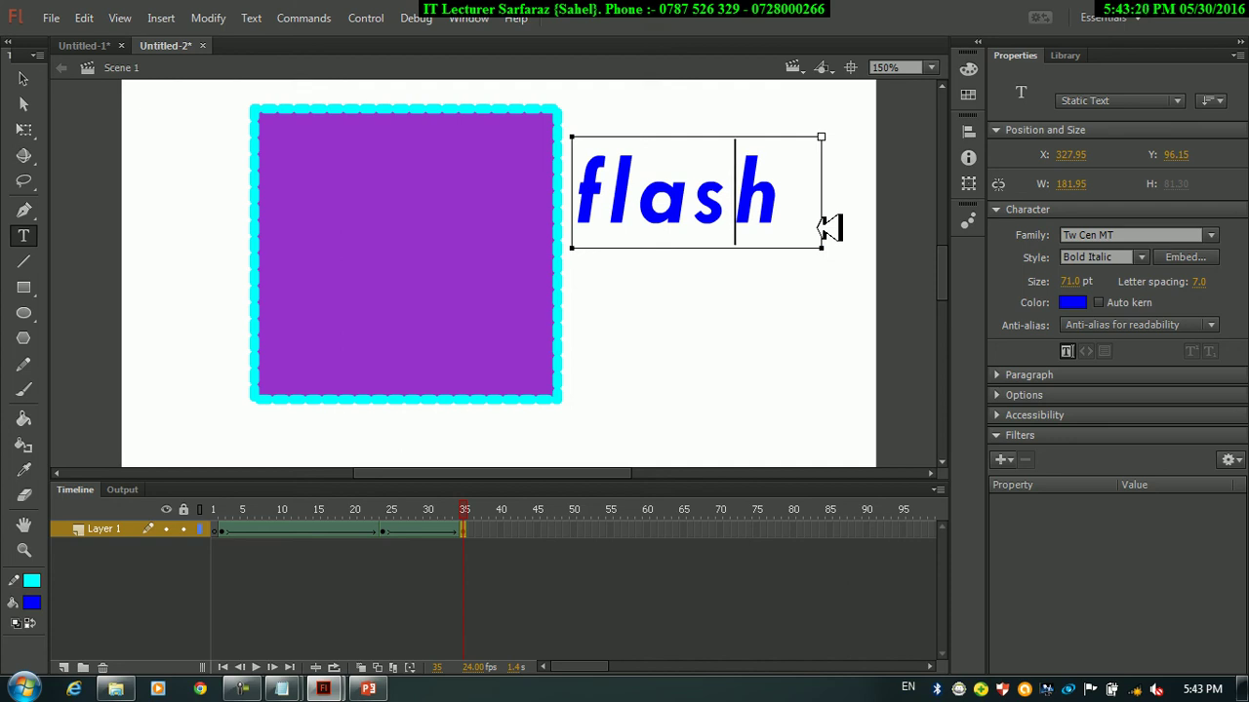
- Turn on auto kern for the whole word "flash"
left_click(1098, 302)
left_click_drag(773, 188, 549, 189)
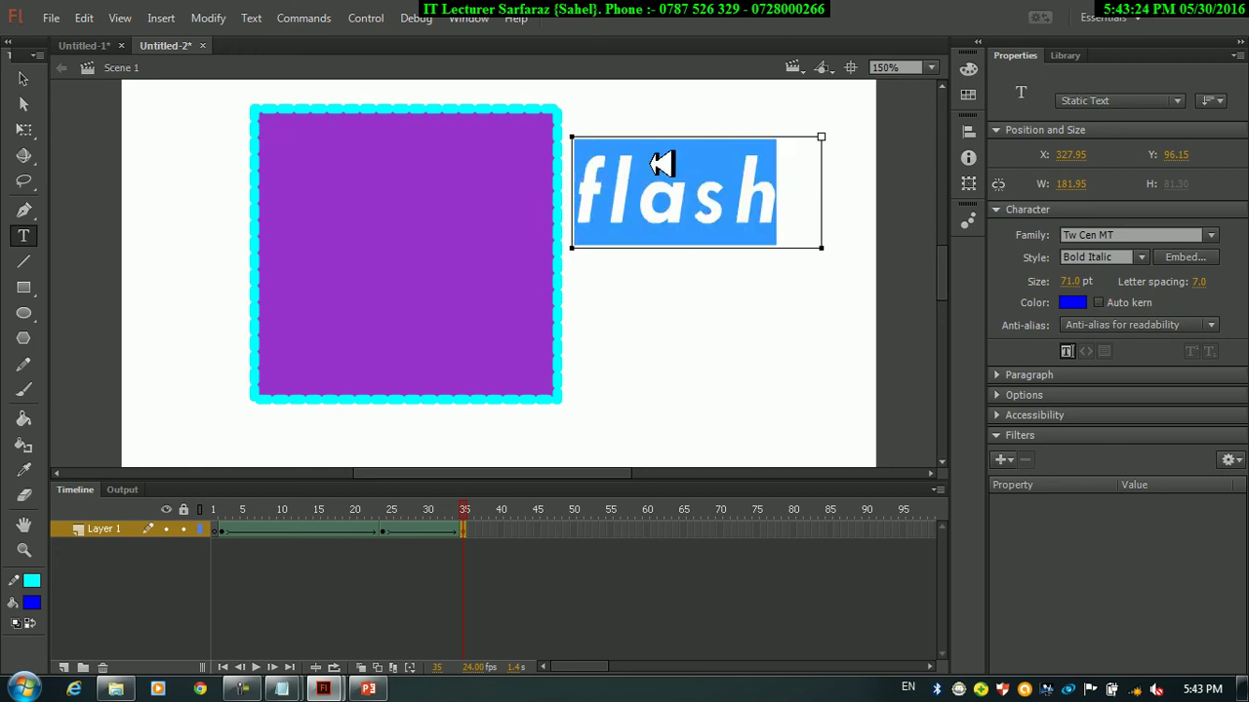
left_click(839, 199)
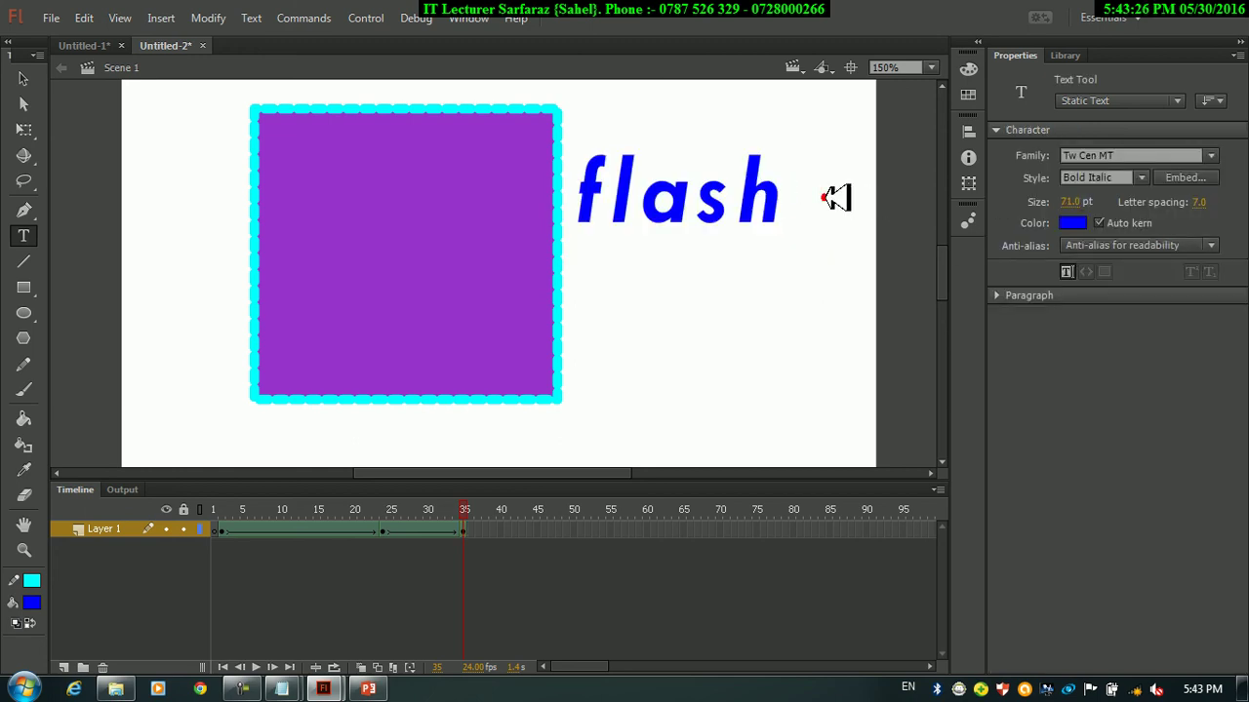
left_click(800, 203)
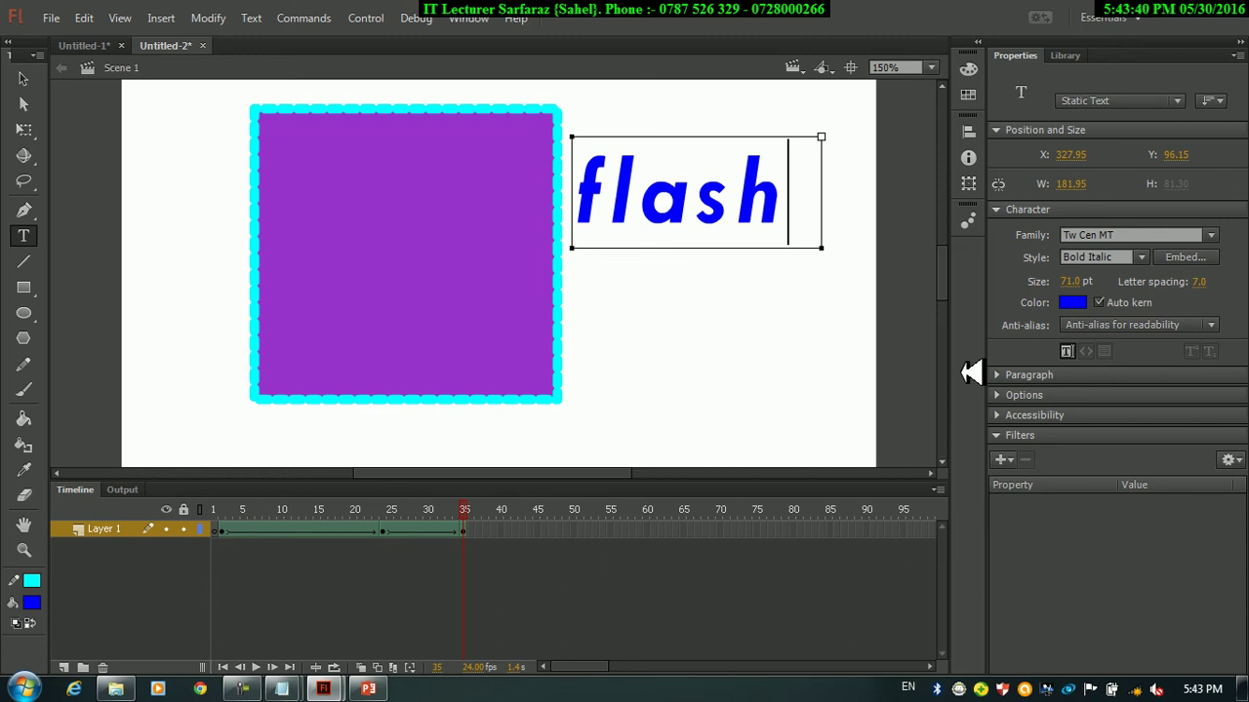
- Delete the text and the whole rectangle from frame 35, leaving the stage empty
left_click(32, 581)
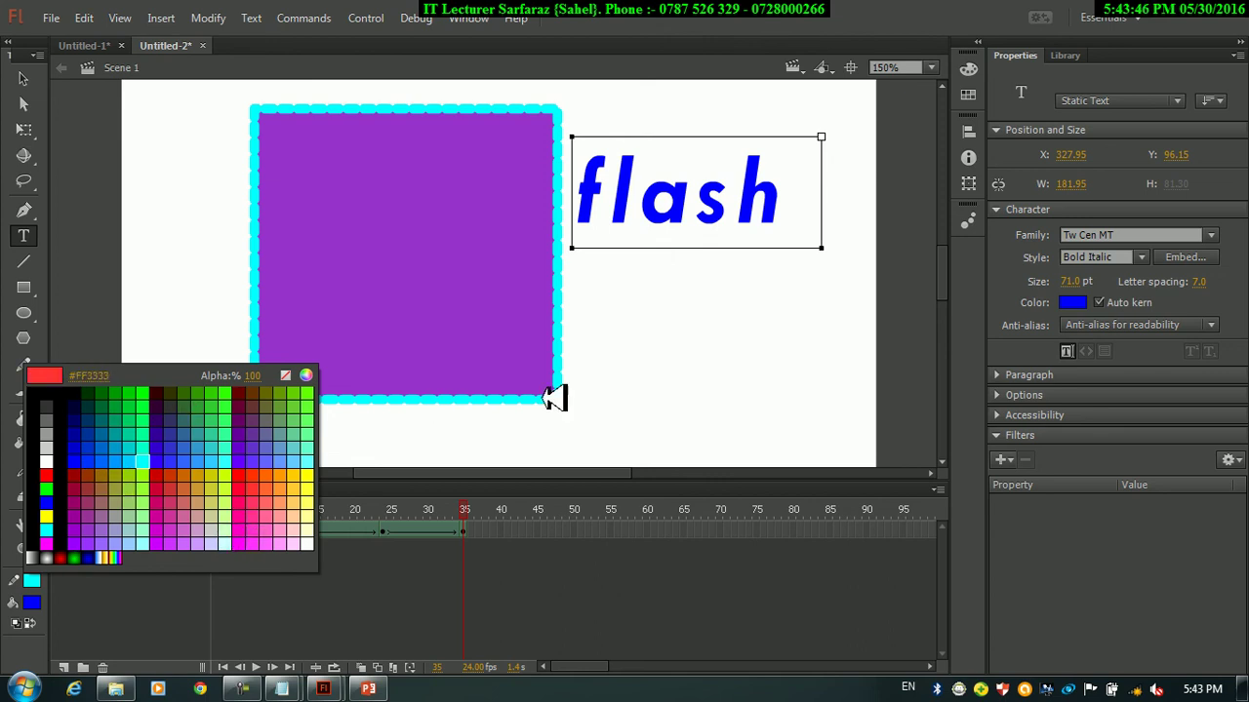
left_click(458, 398)
key("ctrl+a")
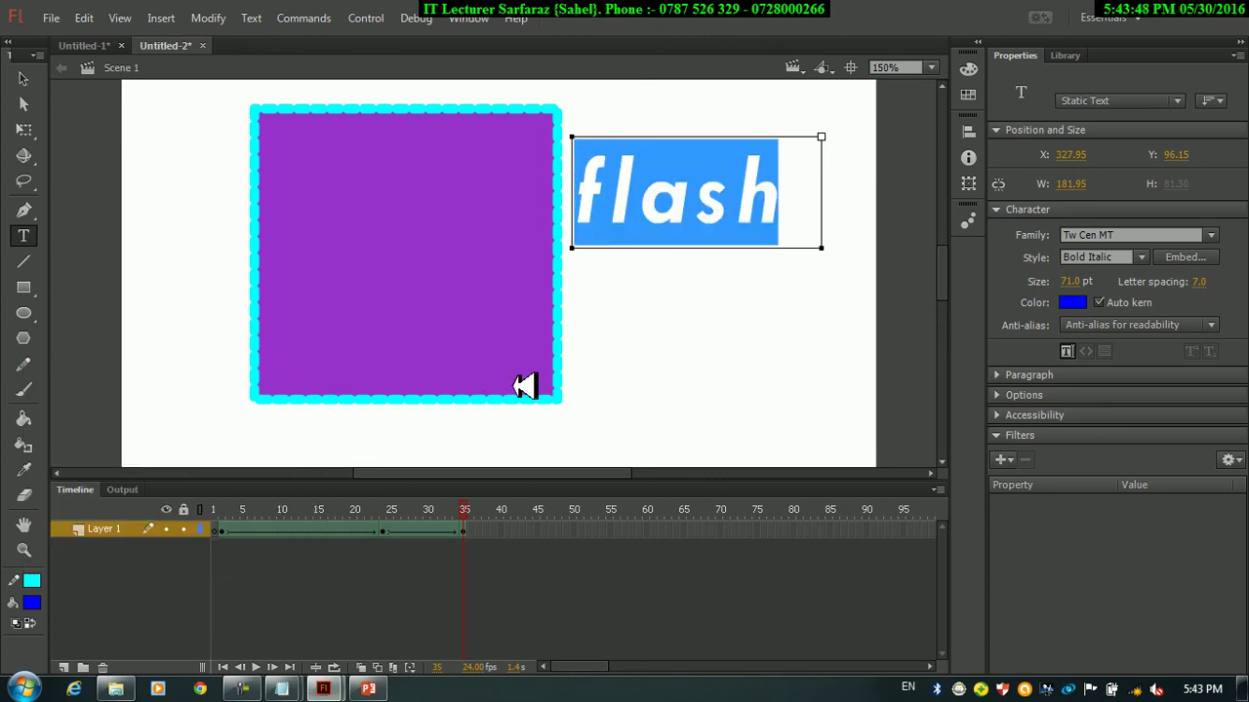
left_click(25, 79)
left_click_drag(199, 136, 924, 385)
key("Delete")
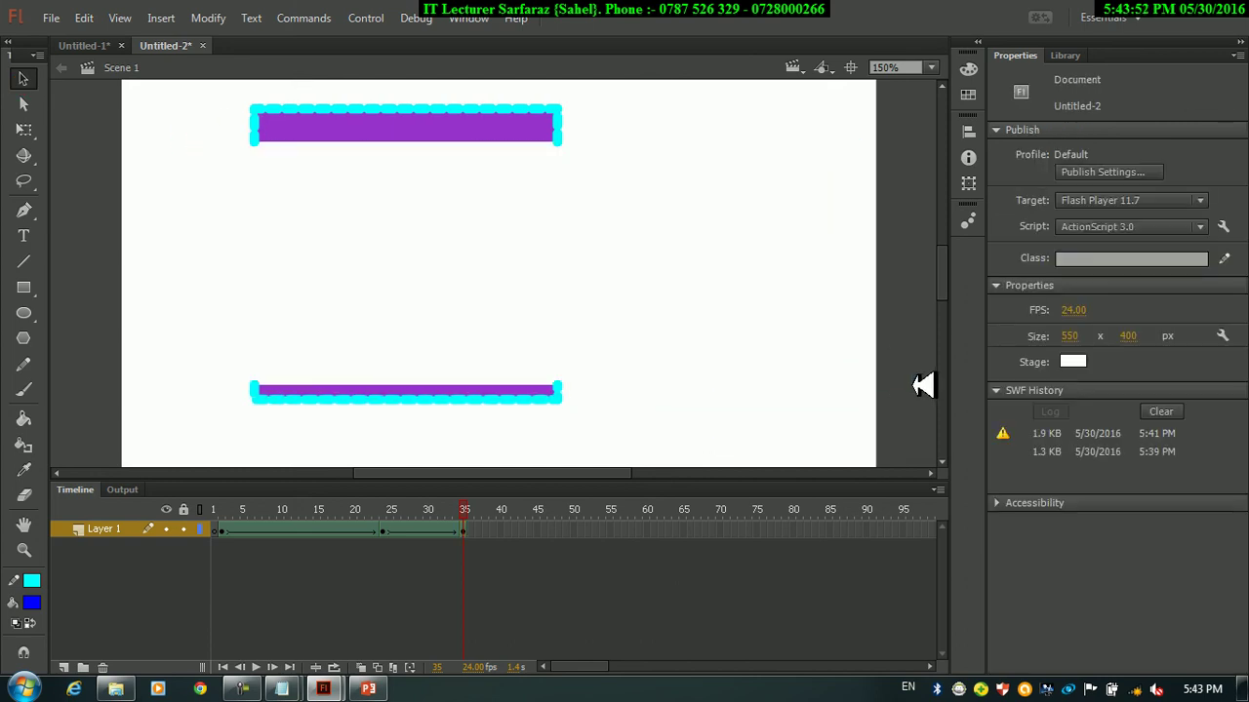
key("ctrl+a")
key("Delete")
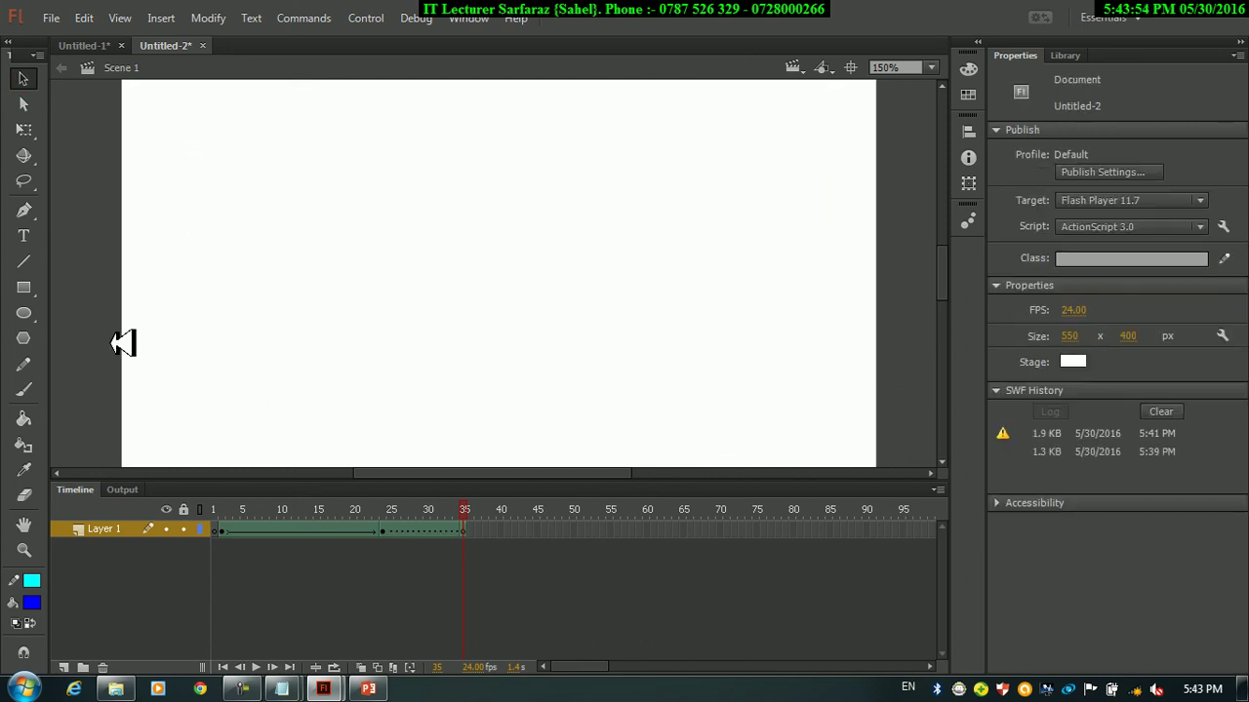
- Draw a large rectangle across the stage at frame 35 with a bright green dashed stroke and a magenta fill
left_click(31, 582)
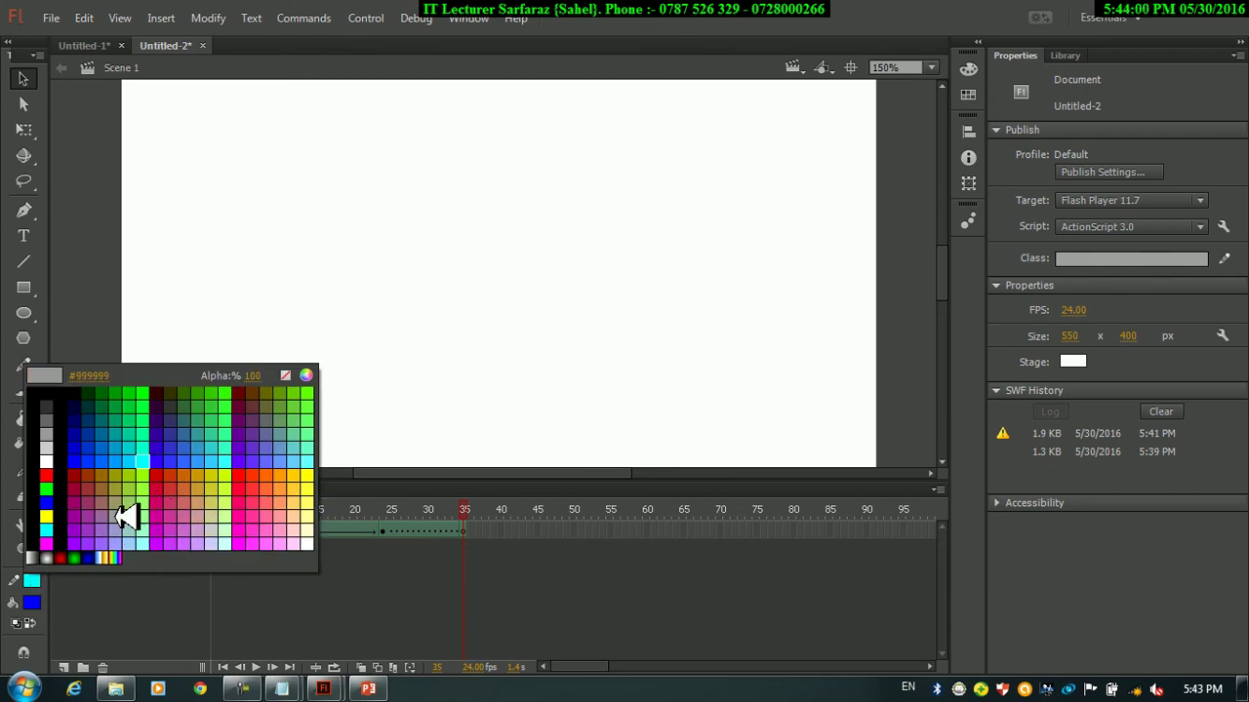
left_click(46, 489)
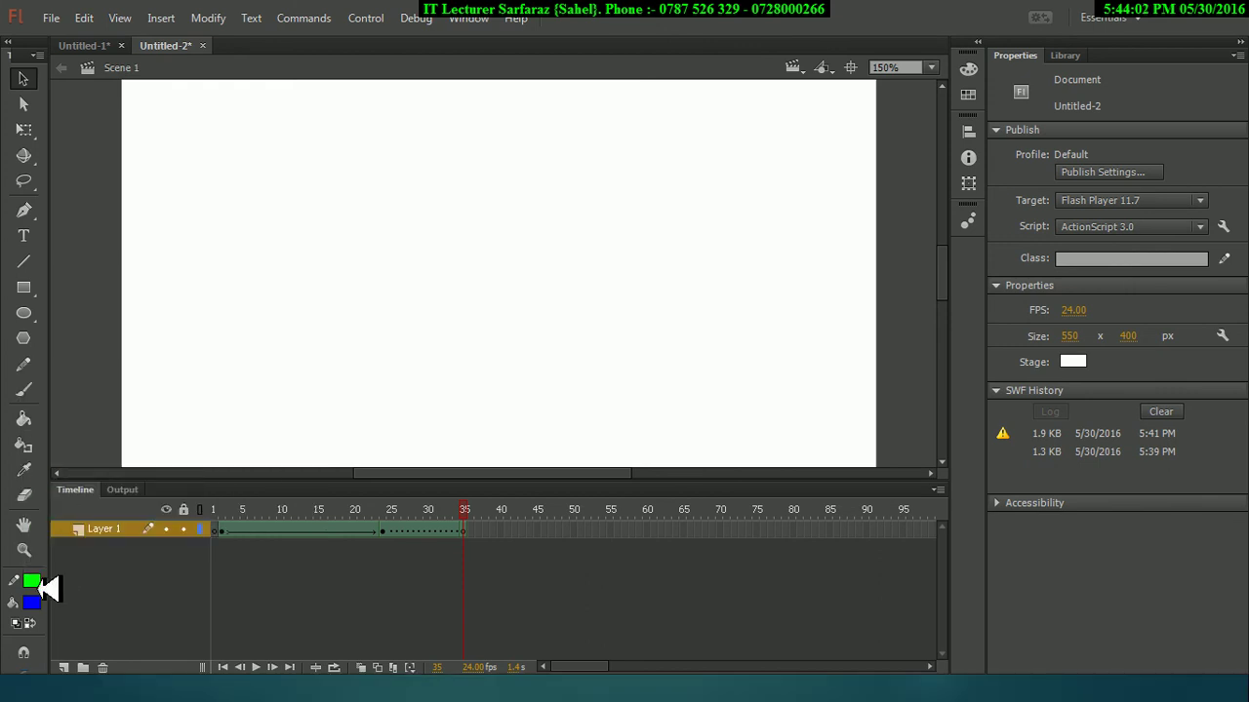
left_click(32, 601)
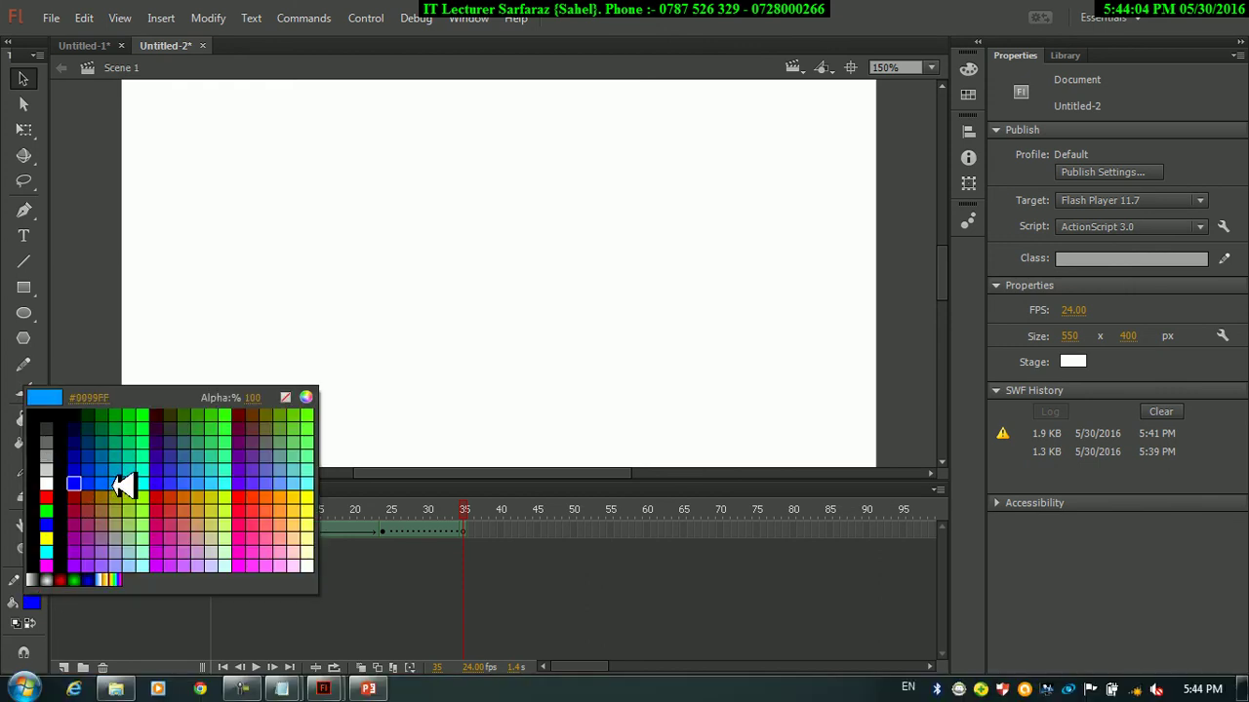
left_click(51, 565)
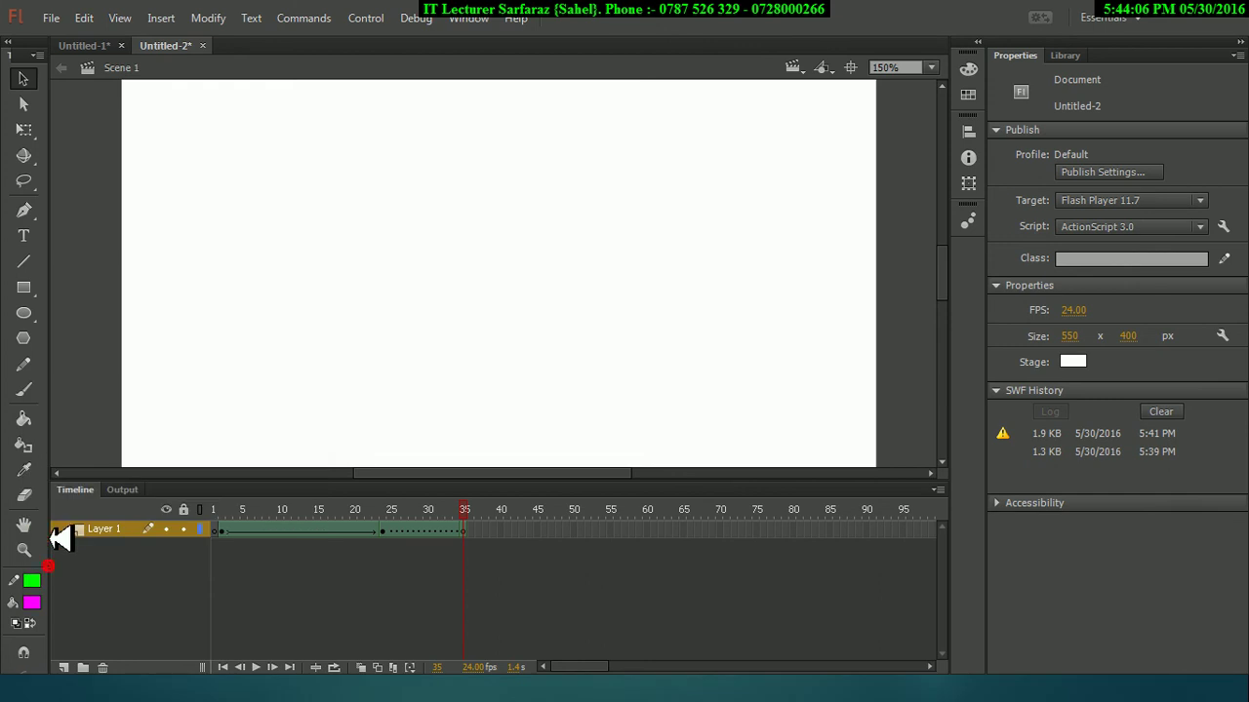
left_click(31, 283)
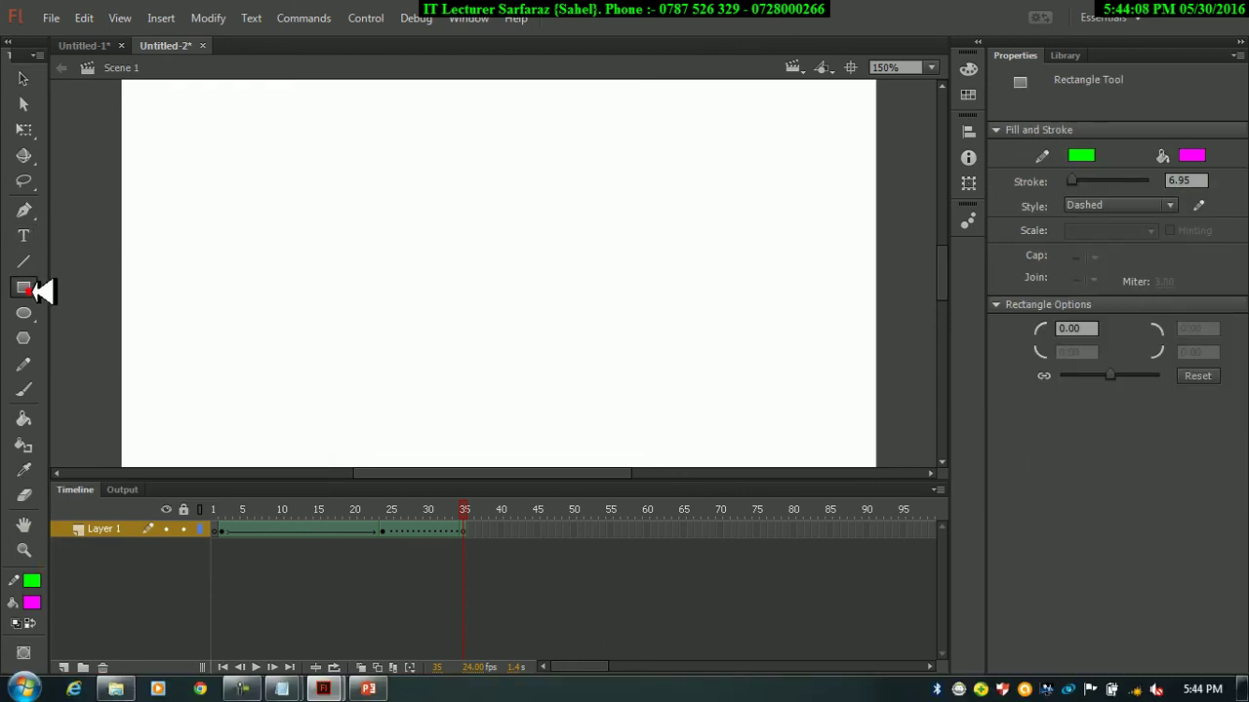
mouse_move(195, 139)
left_mouse_down()
mouse_move(522, 349)
mouse_move(765, 404)
left_mouse_up()
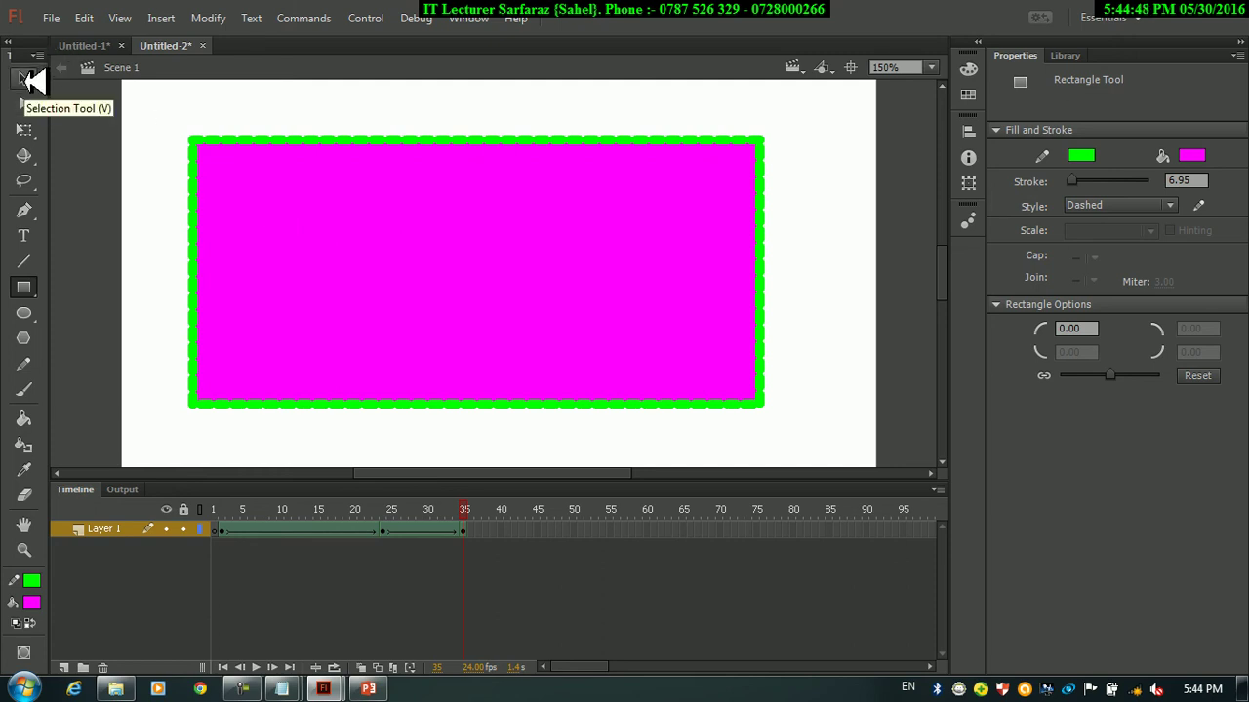
left_click(241, 689)
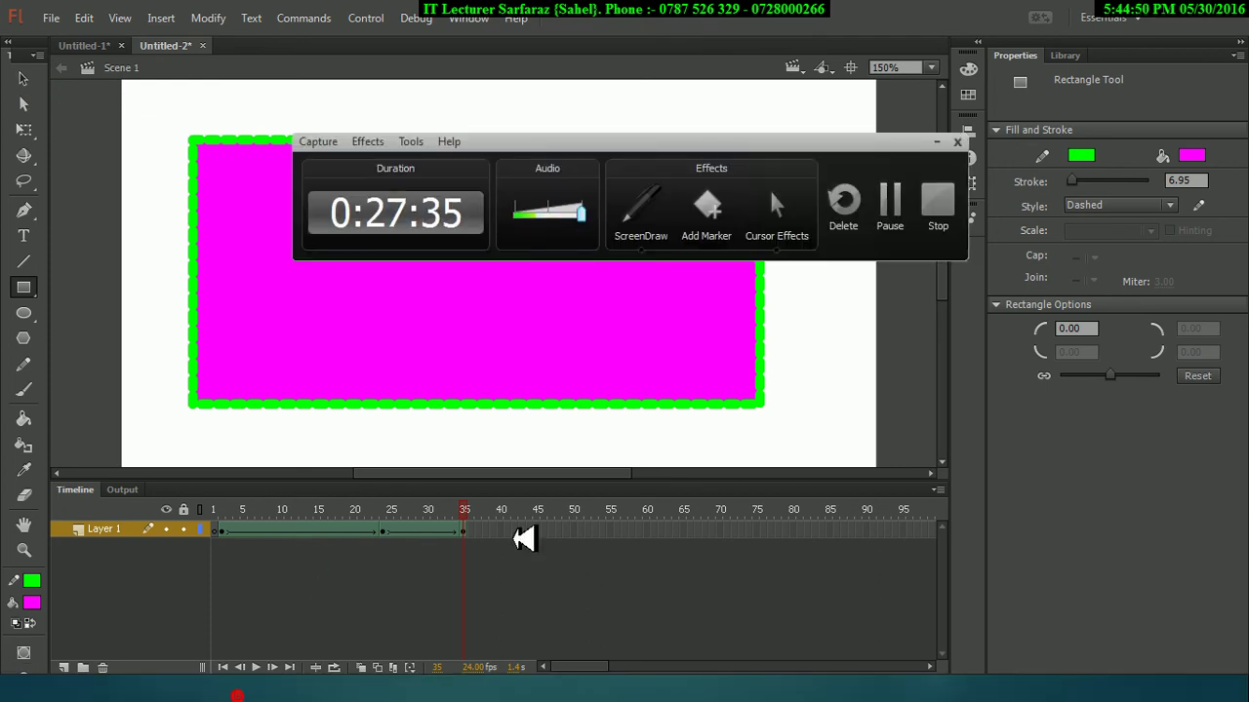